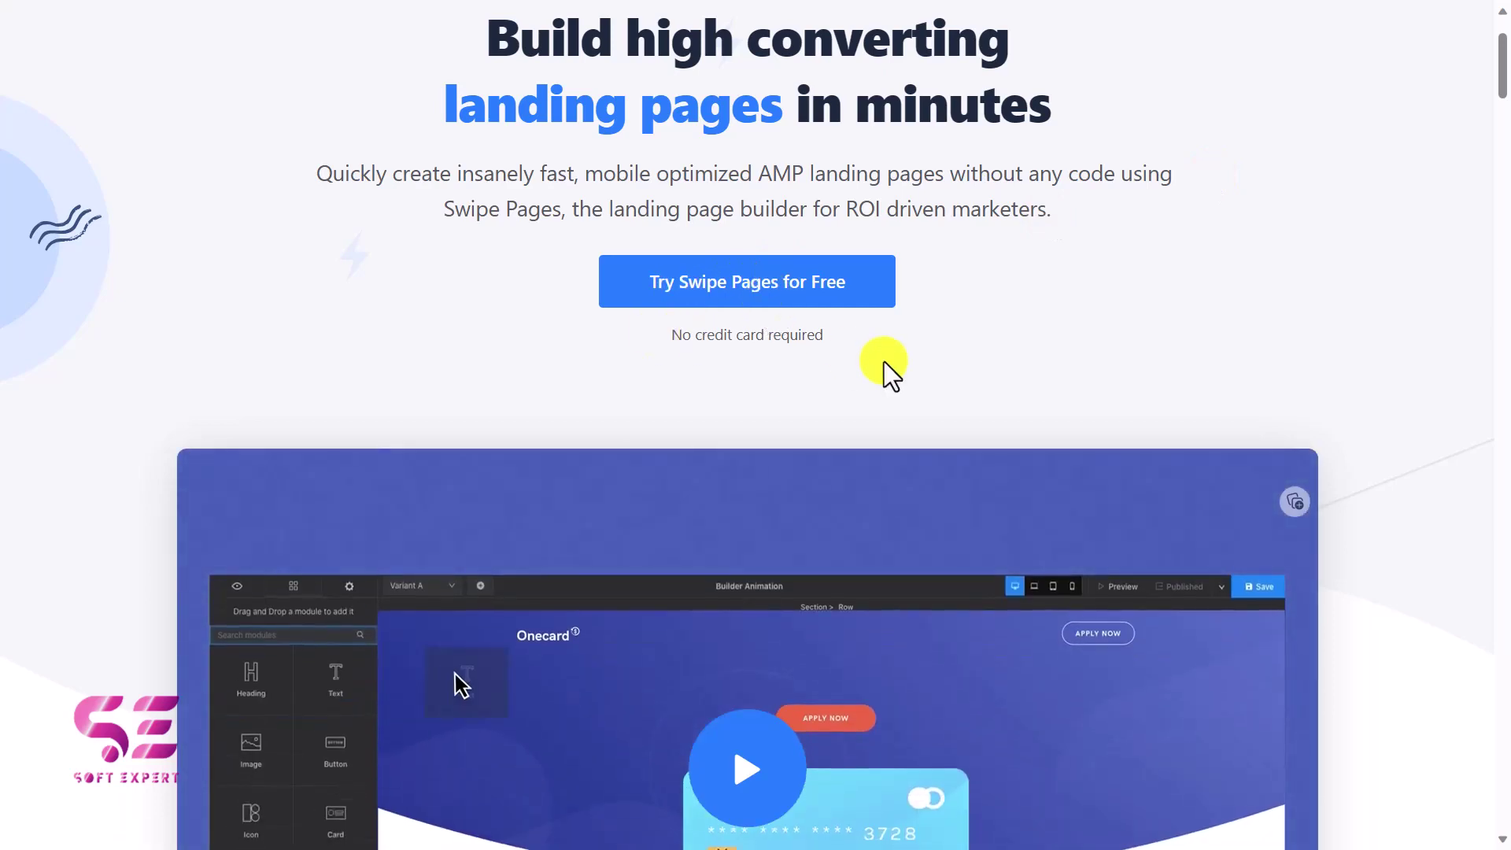
Scroll through the rest of the Swipe Pages homepage, then choose Try Swipe Pages for Free
{"action": "scroll", "coordinate": [885, 362], "scroll_direction": "down", "scroll_amount": 1}
{"action": "scroll", "coordinate": [885, 362], "scroll_direction": "down", "scroll_amount": 4}
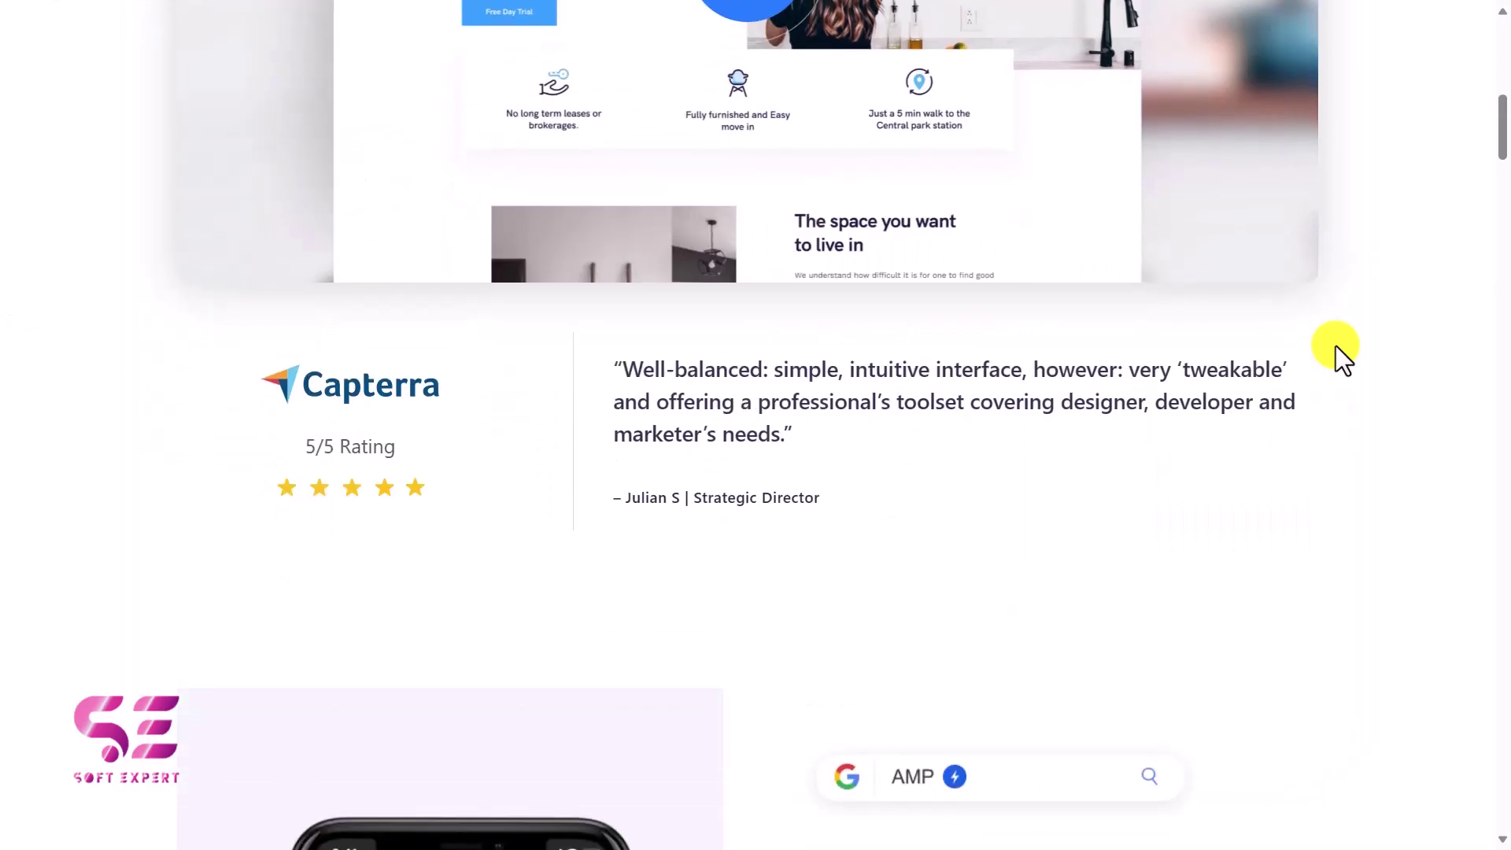
{"action": "scroll", "coordinate": [1334, 347], "scroll_direction": "down", "scroll_amount": 7}
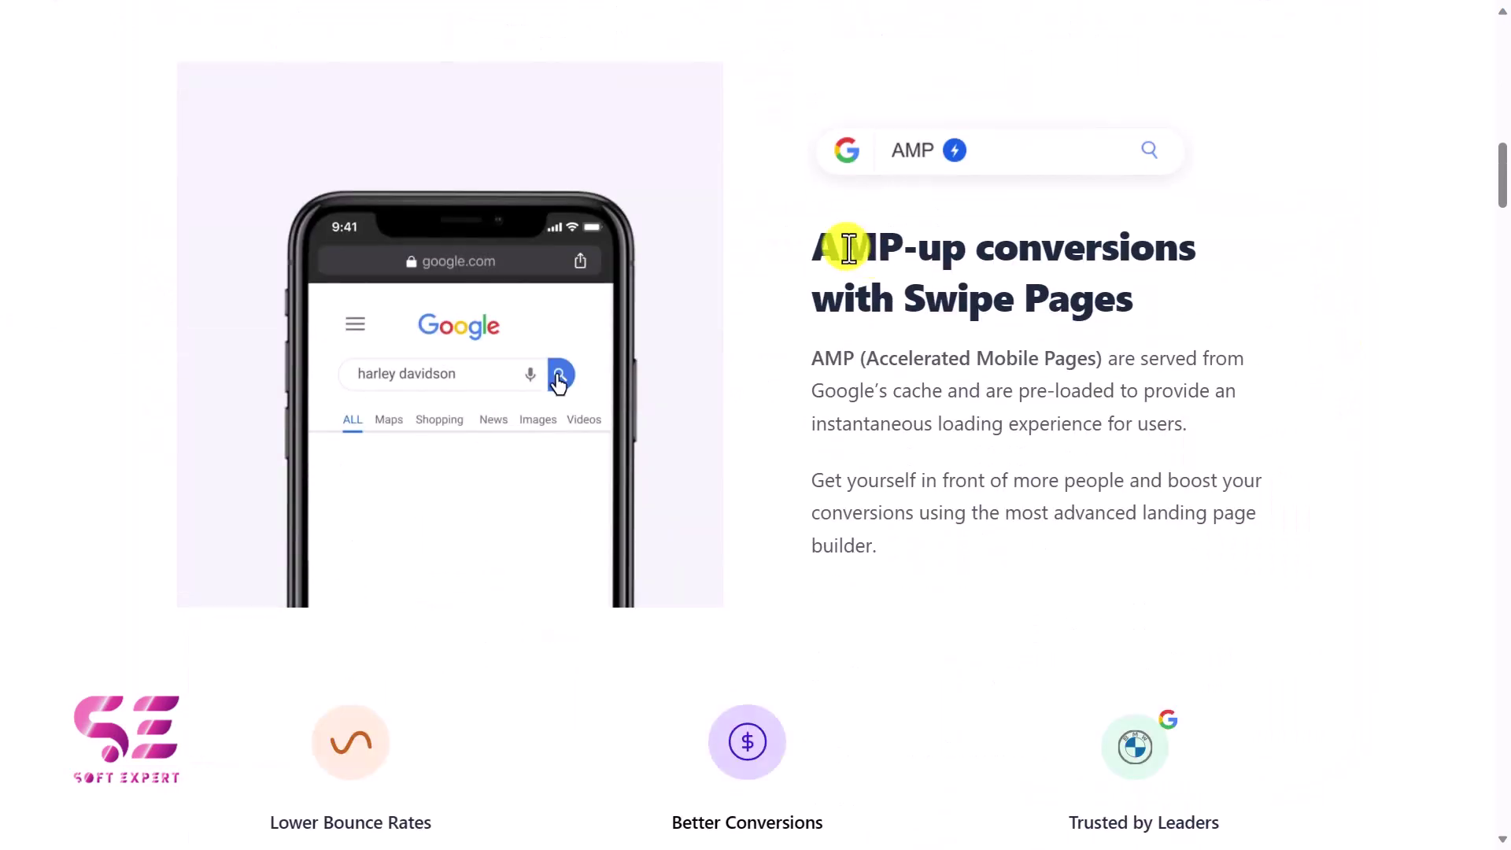
{"action": "scroll", "coordinate": [762, 493], "scroll_direction": "down", "scroll_amount": 5}
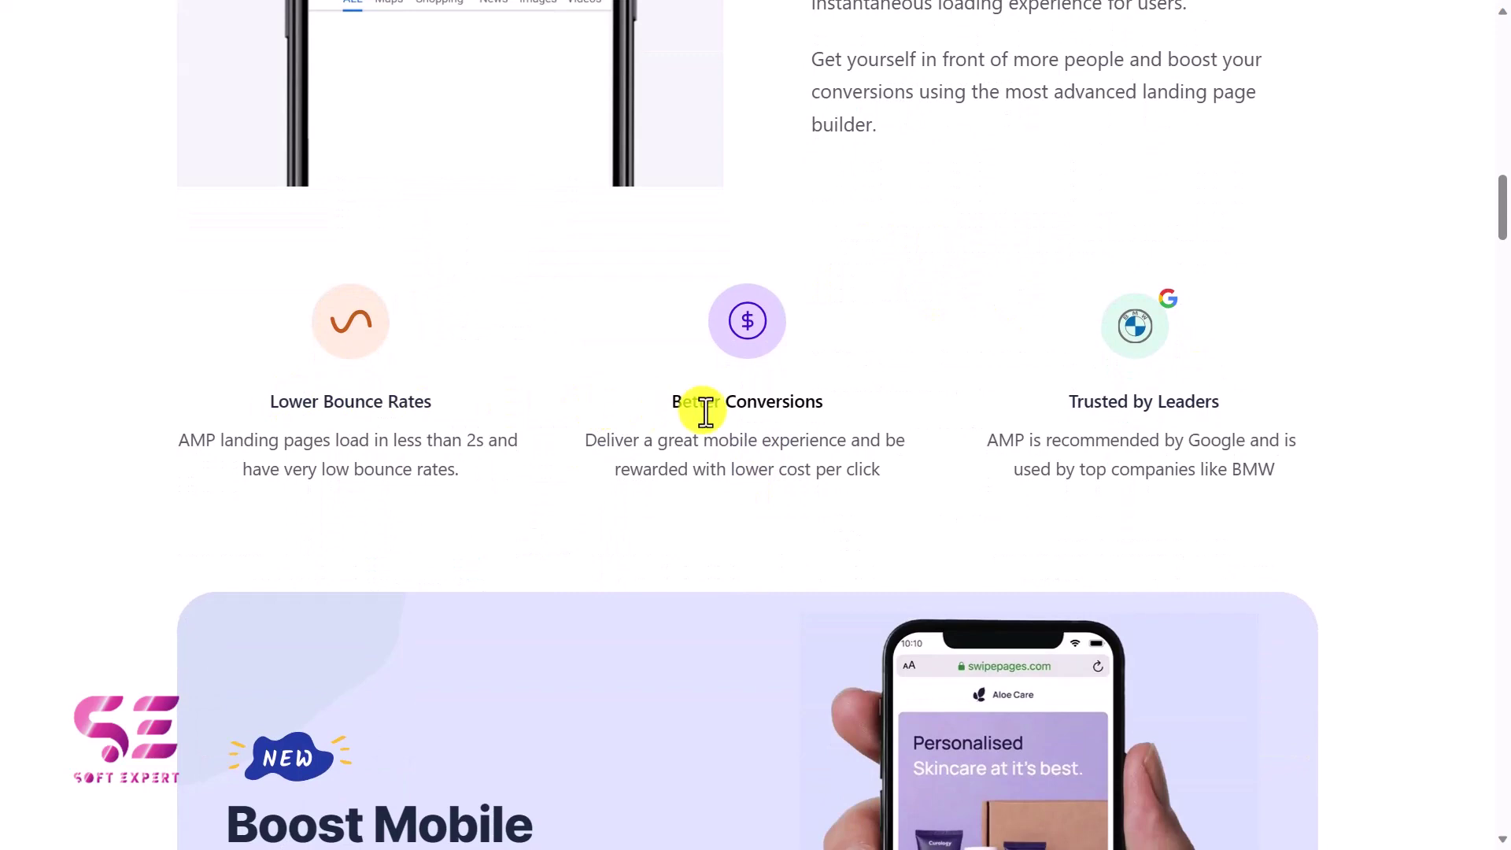
{"action": "scroll", "coordinate": [1135, 426], "scroll_direction": "down", "scroll_amount": 5}
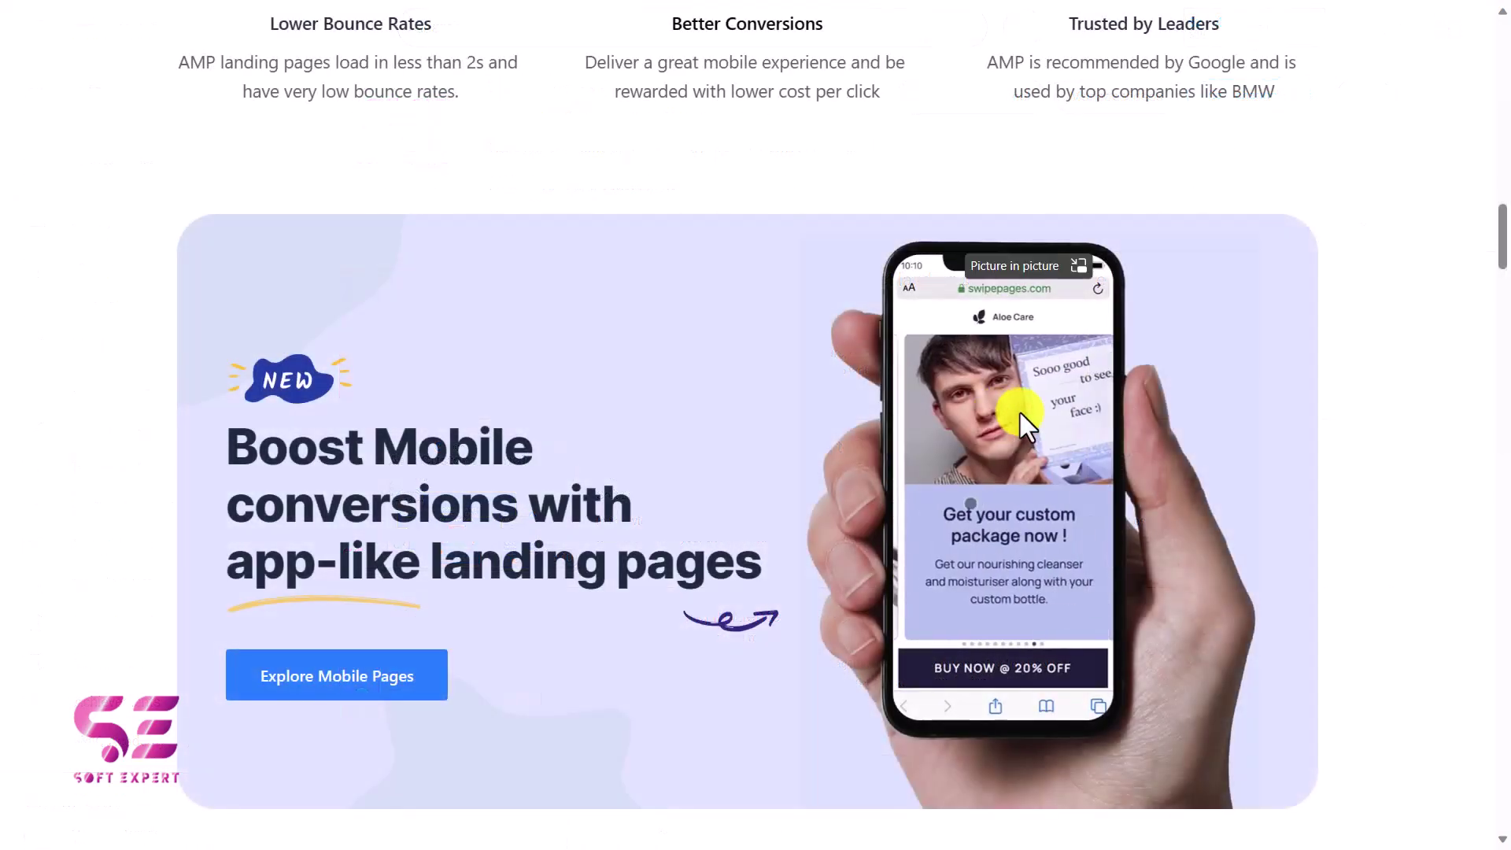
{"action": "scroll", "coordinate": [1020, 414], "scroll_direction": "down", "scroll_amount": 10}
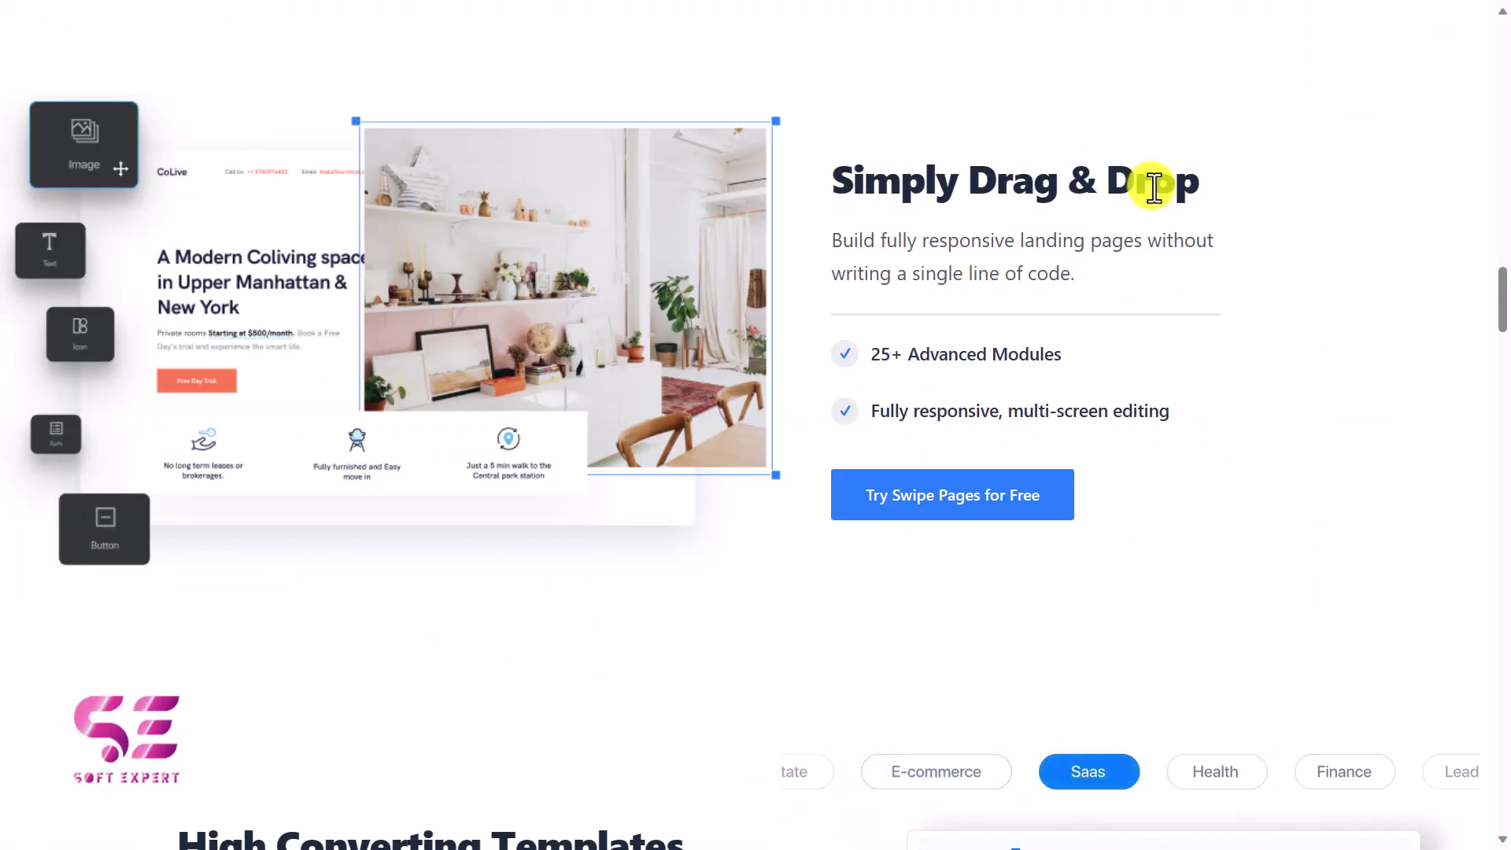
{"action": "scroll", "coordinate": [529, 280], "scroll_direction": "down", "scroll_amount": 4}
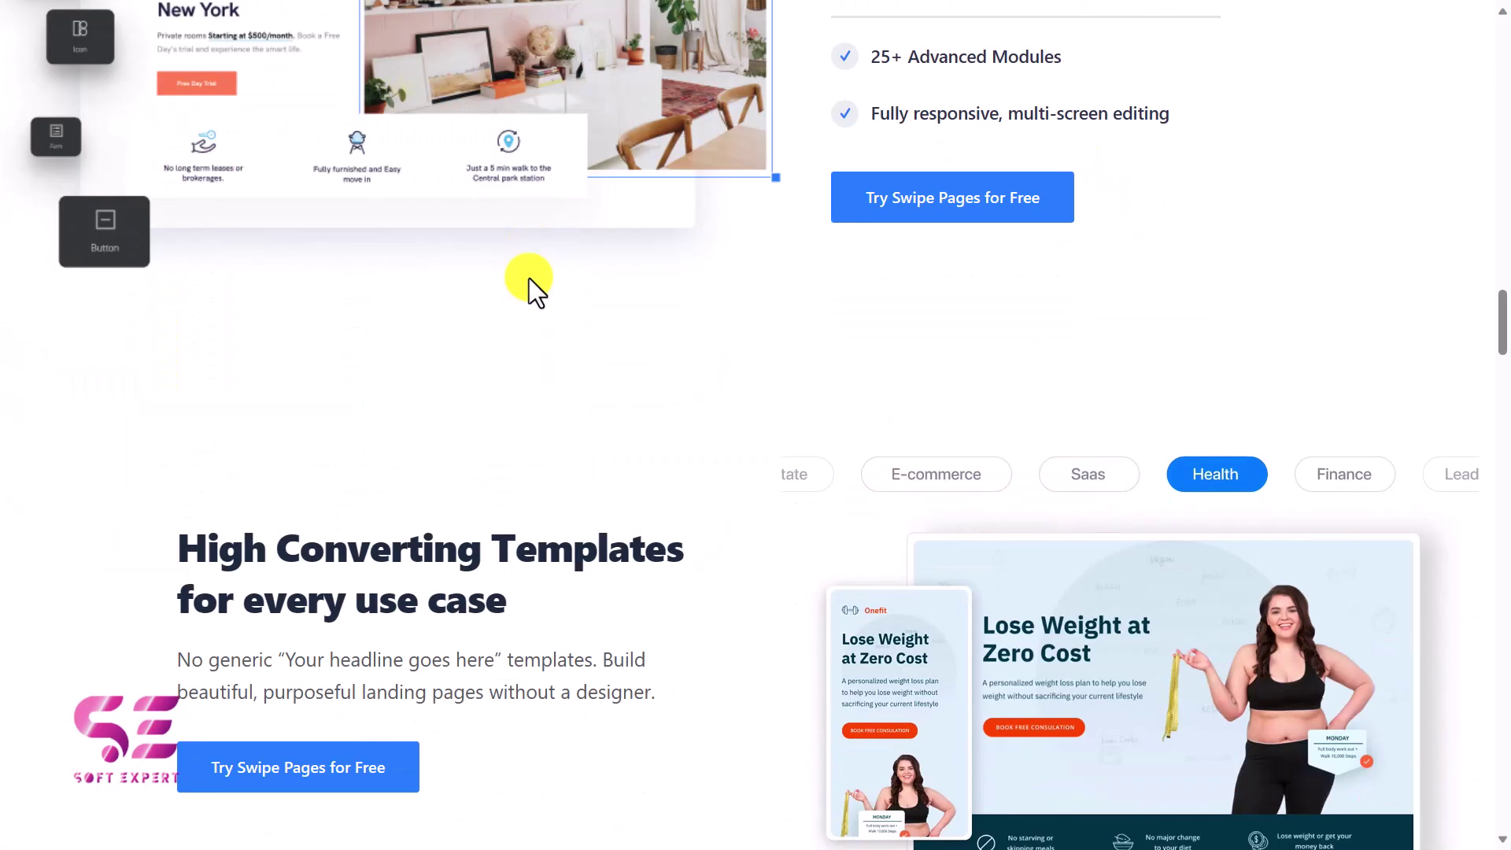
{"action": "scroll", "coordinate": [529, 277], "scroll_direction": "down", "scroll_amount": 4}
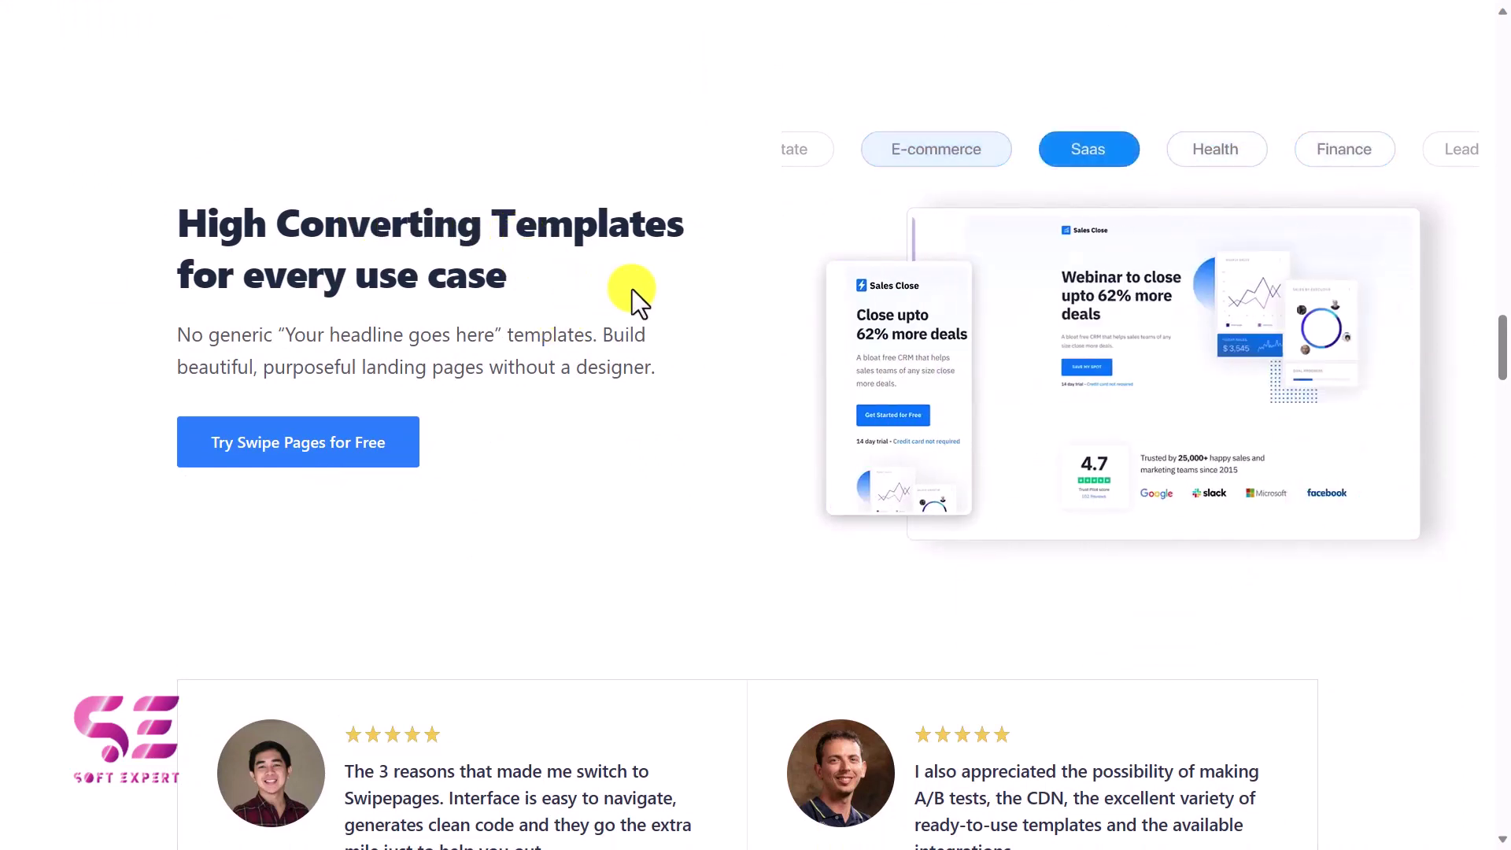
{"action": "scroll", "coordinate": [313, 232], "scroll_direction": "down", "scroll_amount": 10}
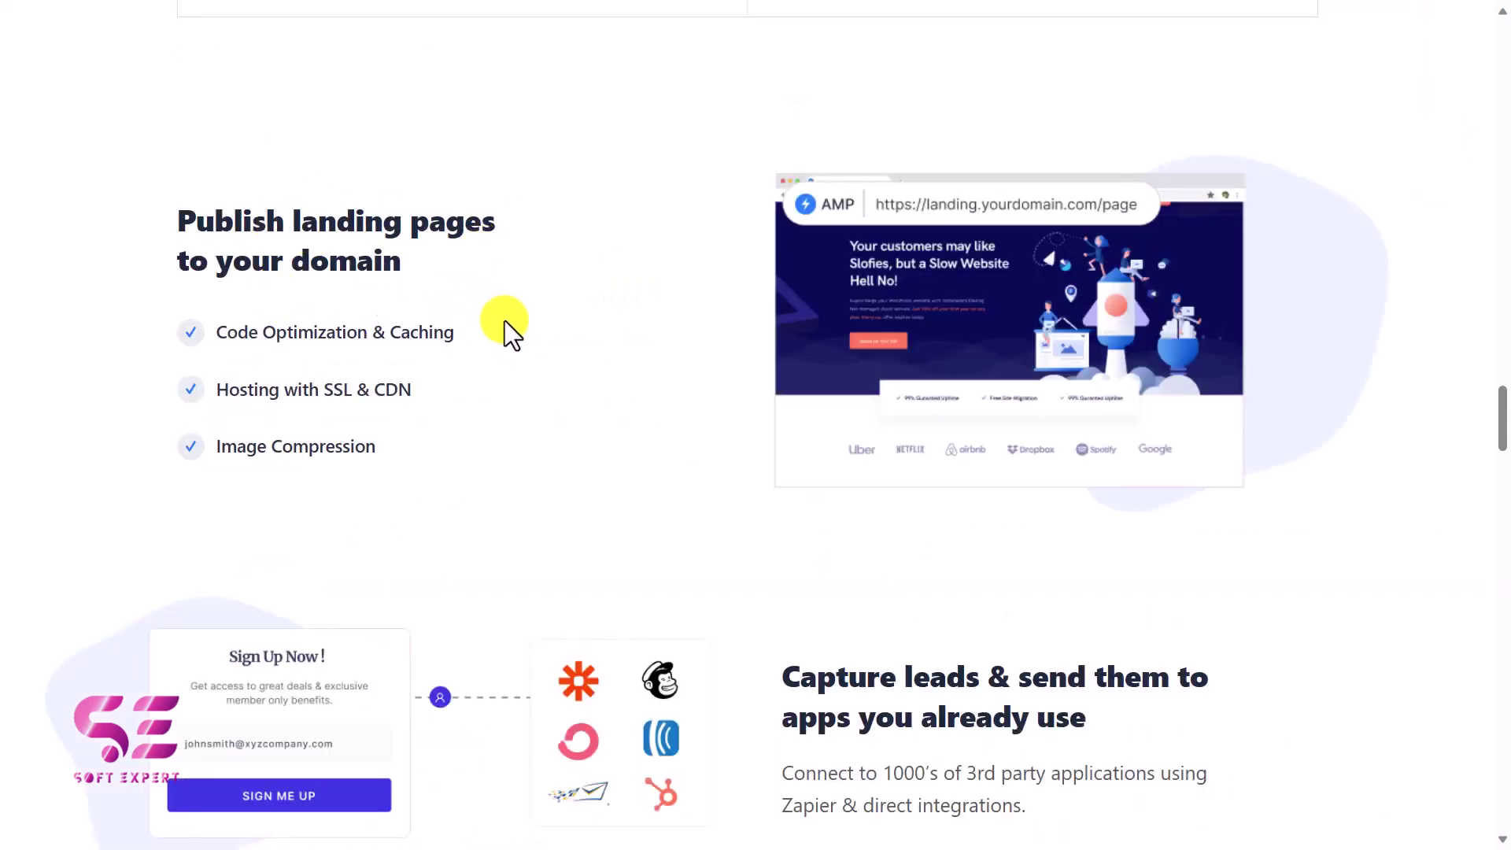
{"action": "scroll", "coordinate": [503, 319], "scroll_direction": "down", "scroll_amount": 5}
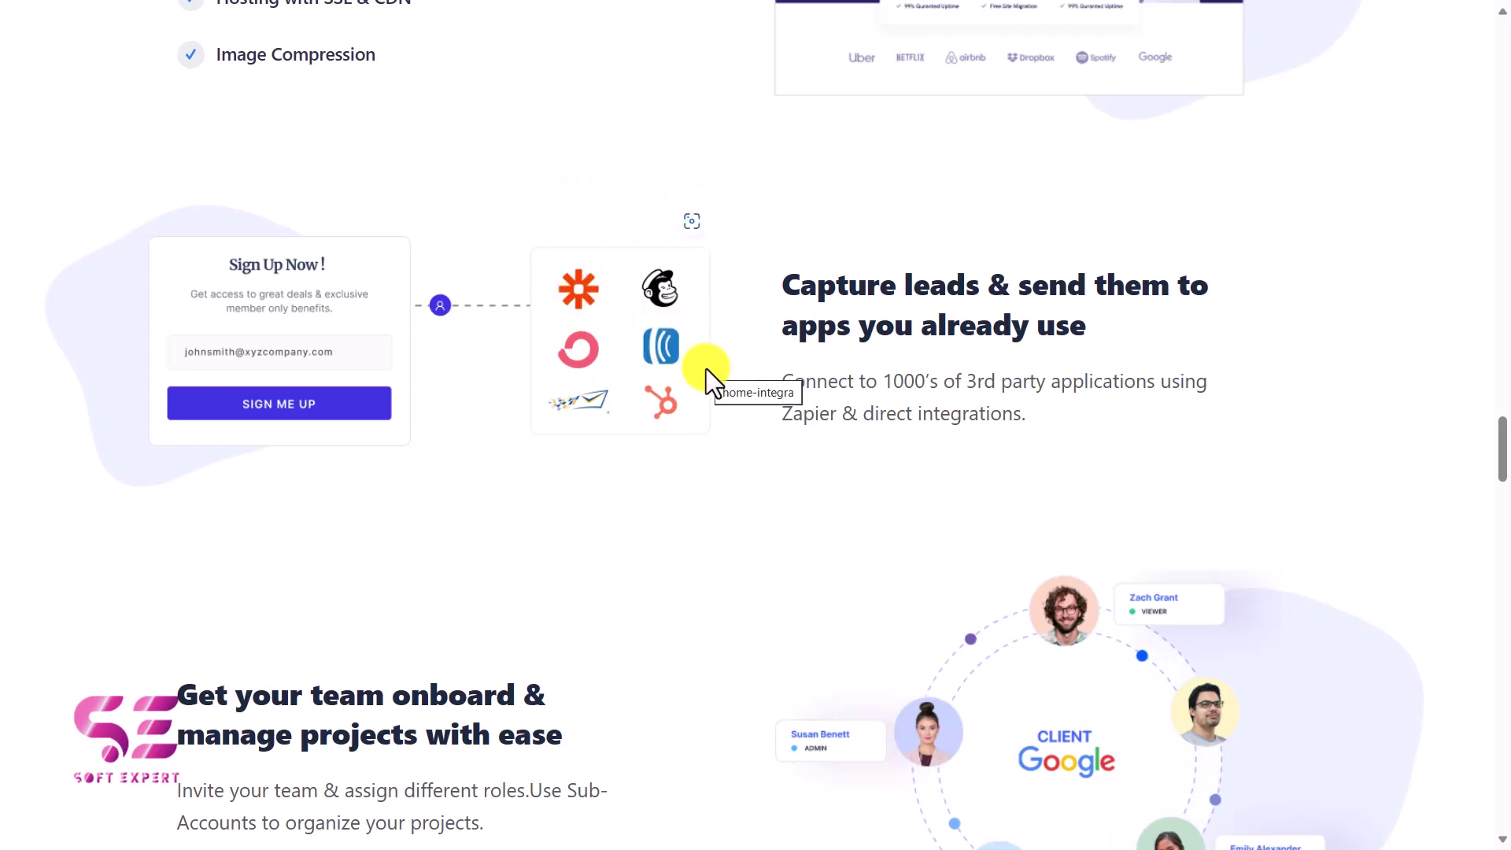
{"action": "scroll", "coordinate": [667, 485], "scroll_direction": "down", "scroll_amount": 15}
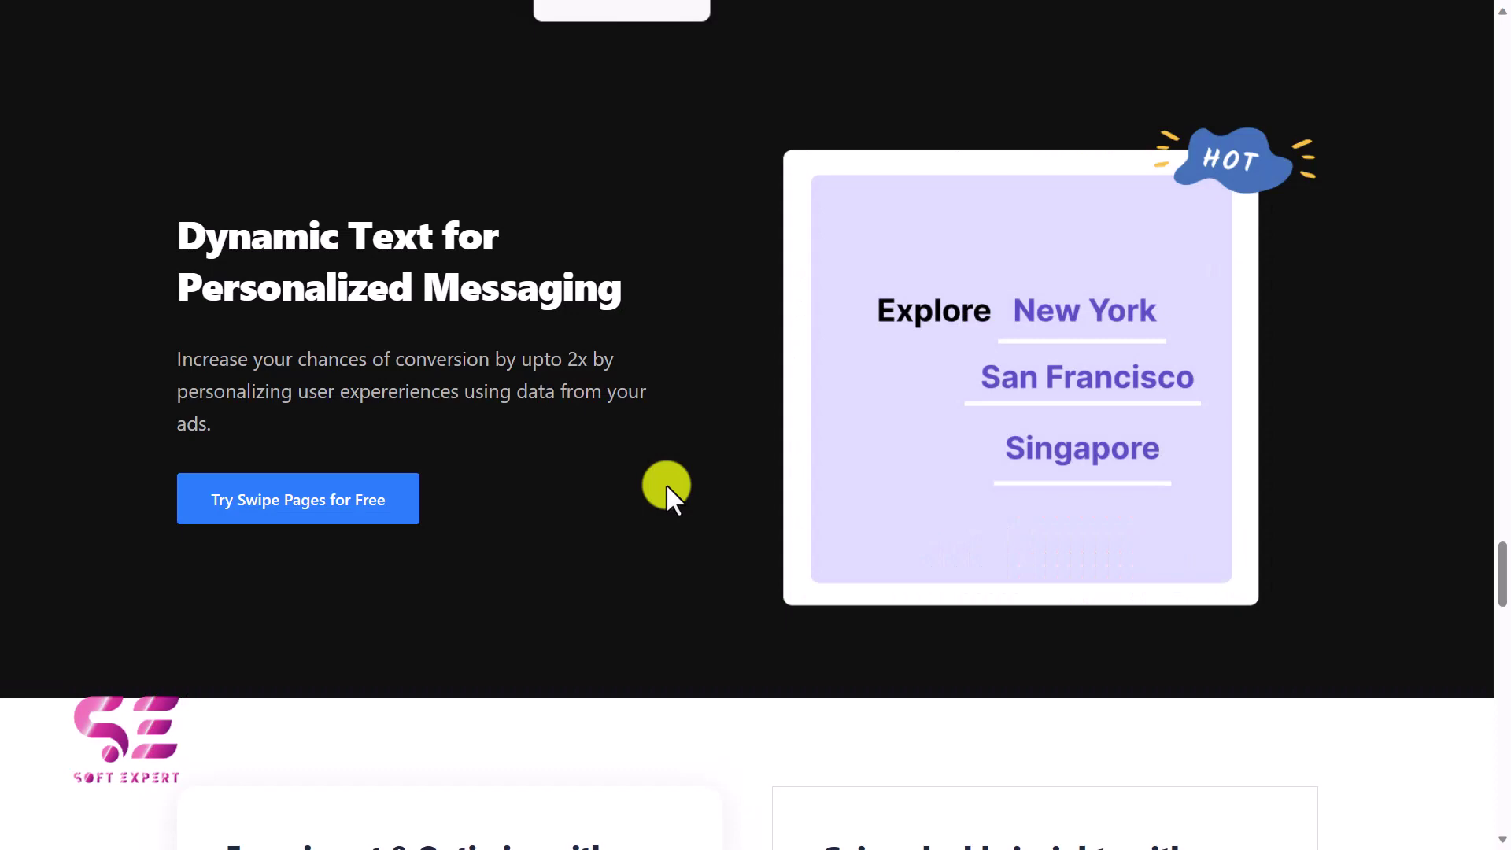
{"action": "scroll", "coordinate": [666, 483], "scroll_direction": "down", "scroll_amount": 12}
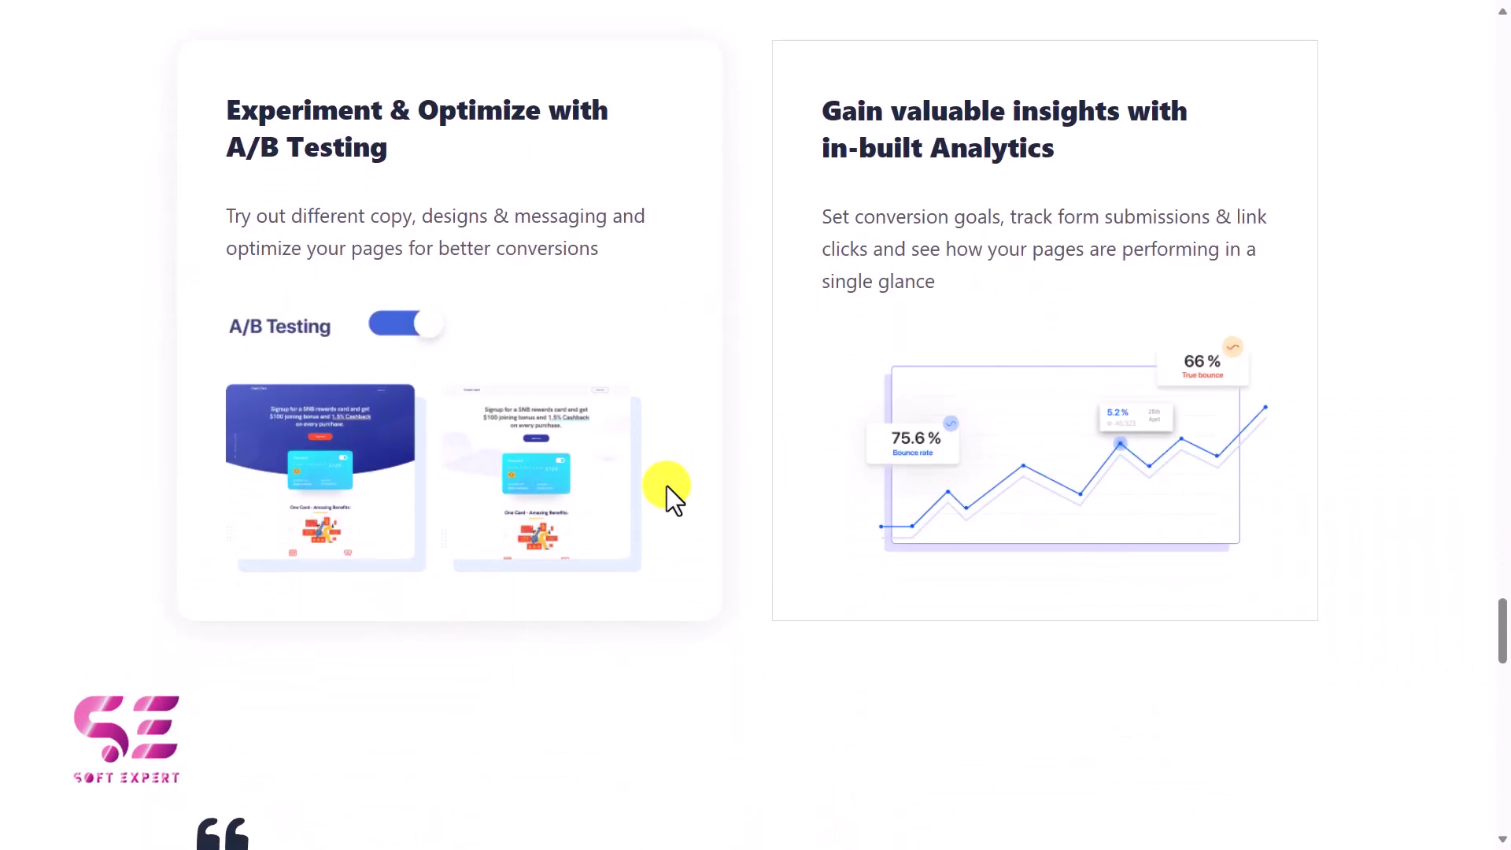
{"action": "scroll", "coordinate": [668, 484], "scroll_direction": "down", "scroll_amount": 10}
{"action": "scroll", "coordinate": [667, 485], "scroll_direction": "up", "scroll_amount": 3}
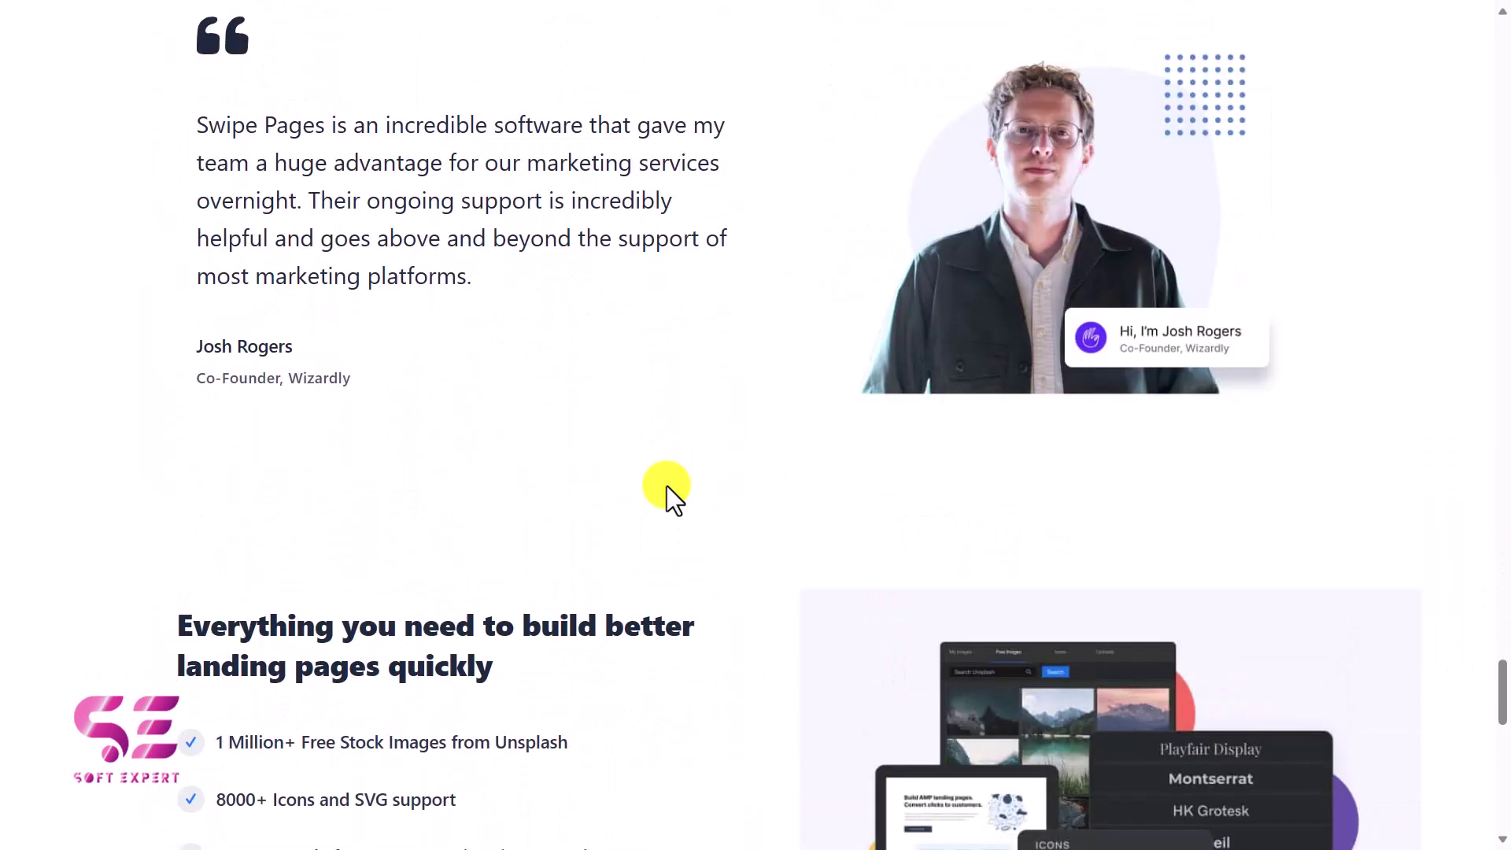
{"action": "scroll", "coordinate": [667, 485], "scroll_direction": "down", "scroll_amount": 10}
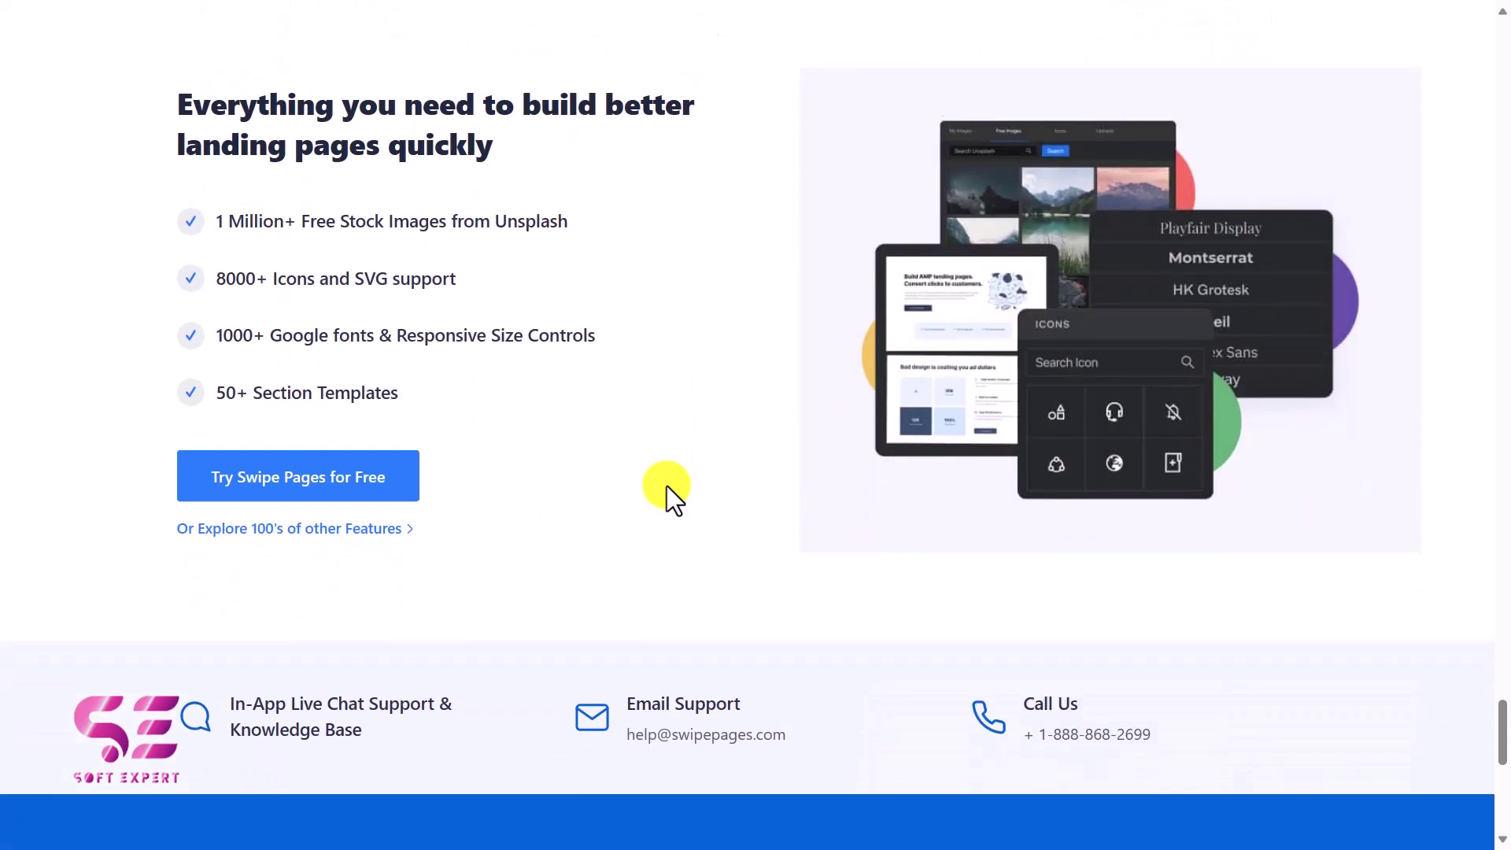
{"action": "scroll", "coordinate": [666, 483], "scroll_direction": "down", "scroll_amount": 1}
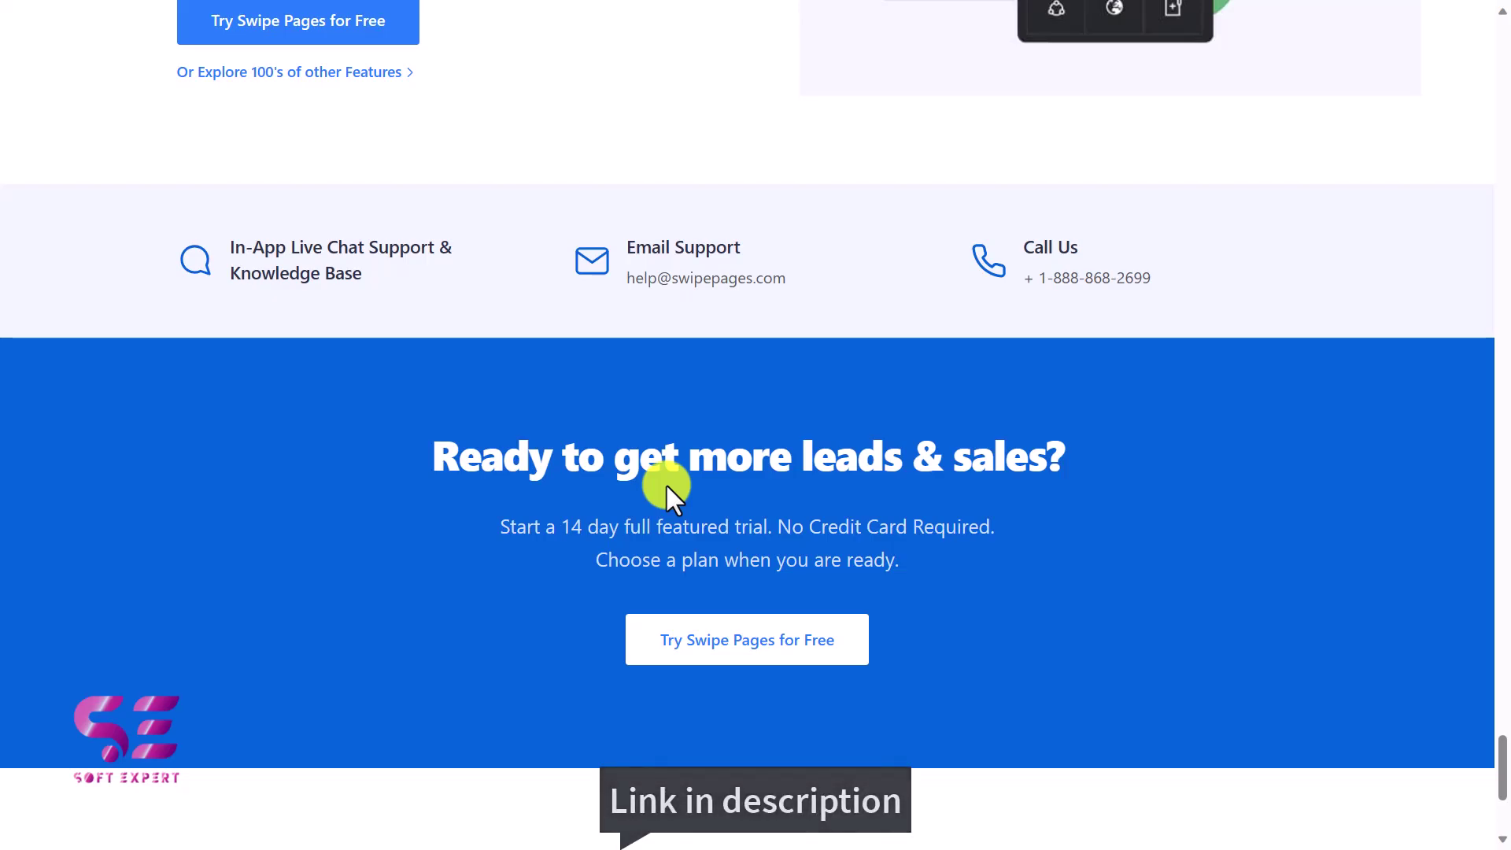
{"action": "scroll", "coordinate": [666, 484], "scroll_direction": "up", "scroll_amount": 20}
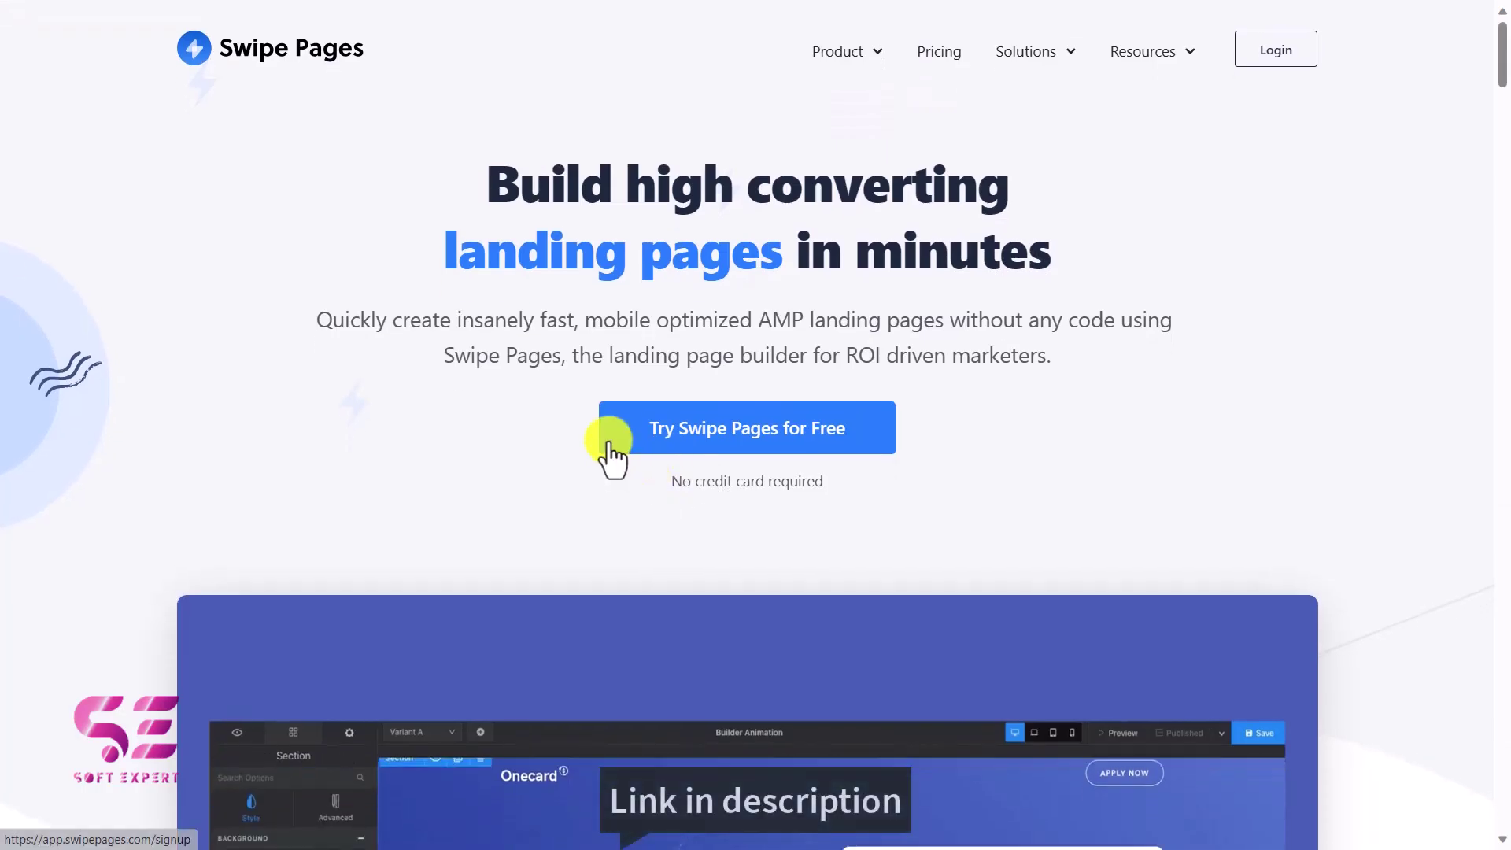
{"action": "left_click", "coordinate": [752, 435]}
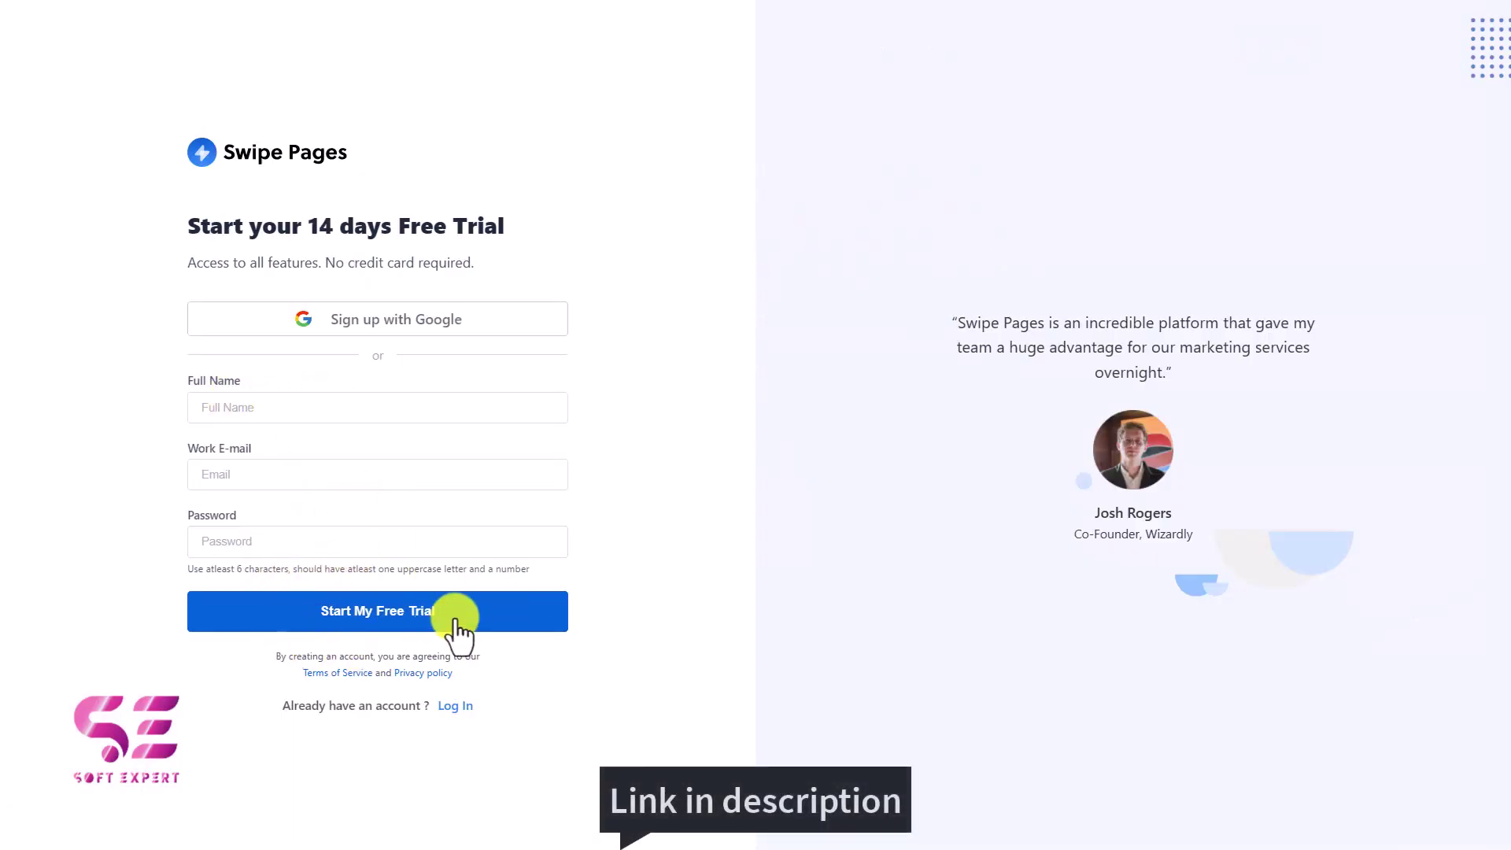
Switch to Log In and sign in using the saved account email from autofill
{"action": "left_click", "coordinate": [456, 706]}
{"action": "left_click", "coordinate": [781, 417]}
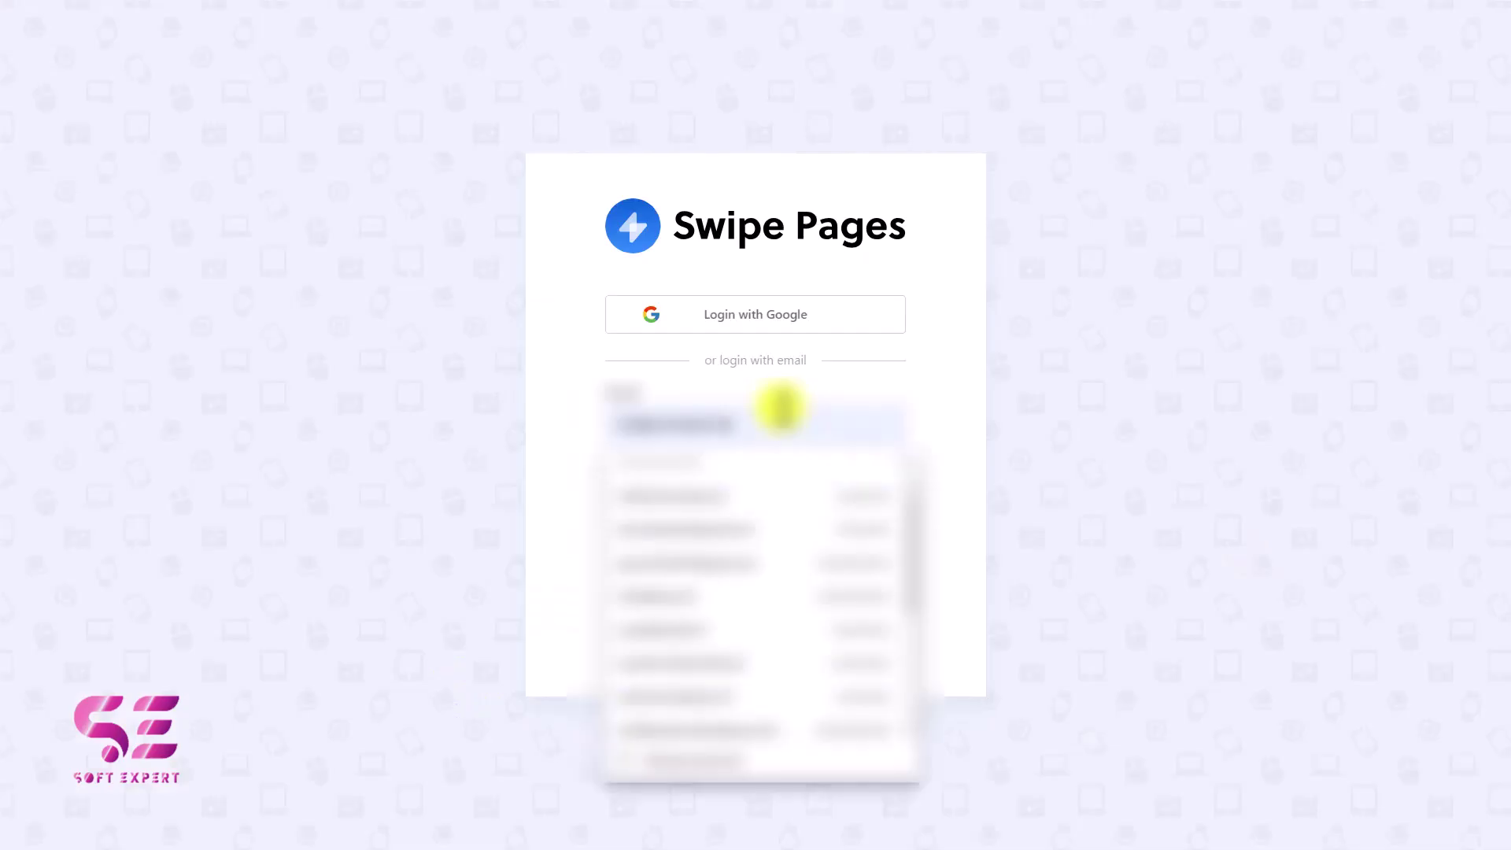
{"action": "scroll", "coordinate": [771, 508], "scroll_direction": "down", "scroll_amount": 2}
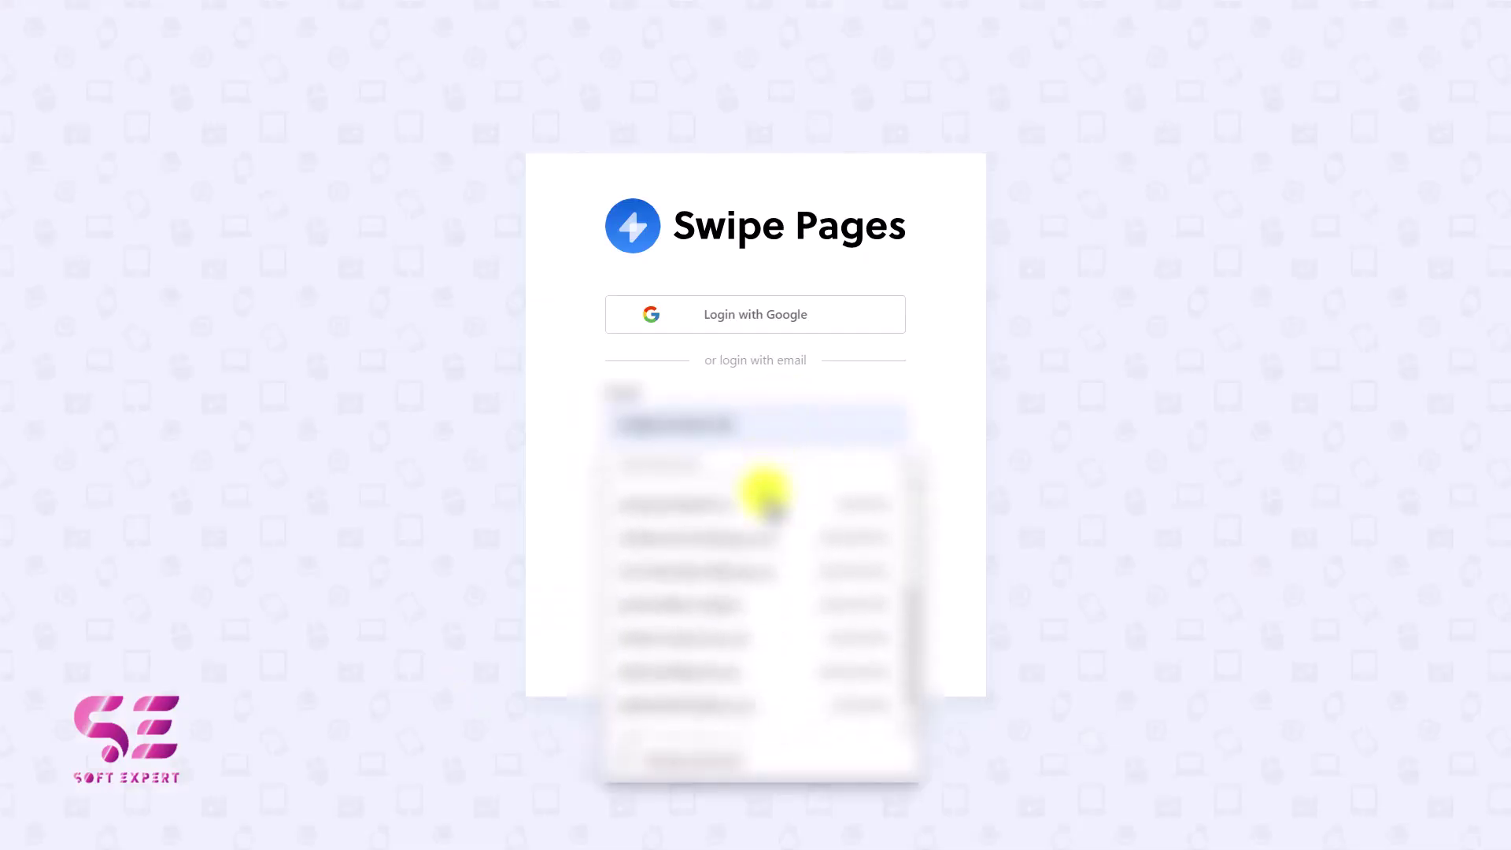
{"action": "scroll", "coordinate": [771, 504], "scroll_direction": "up", "scroll_amount": 3}
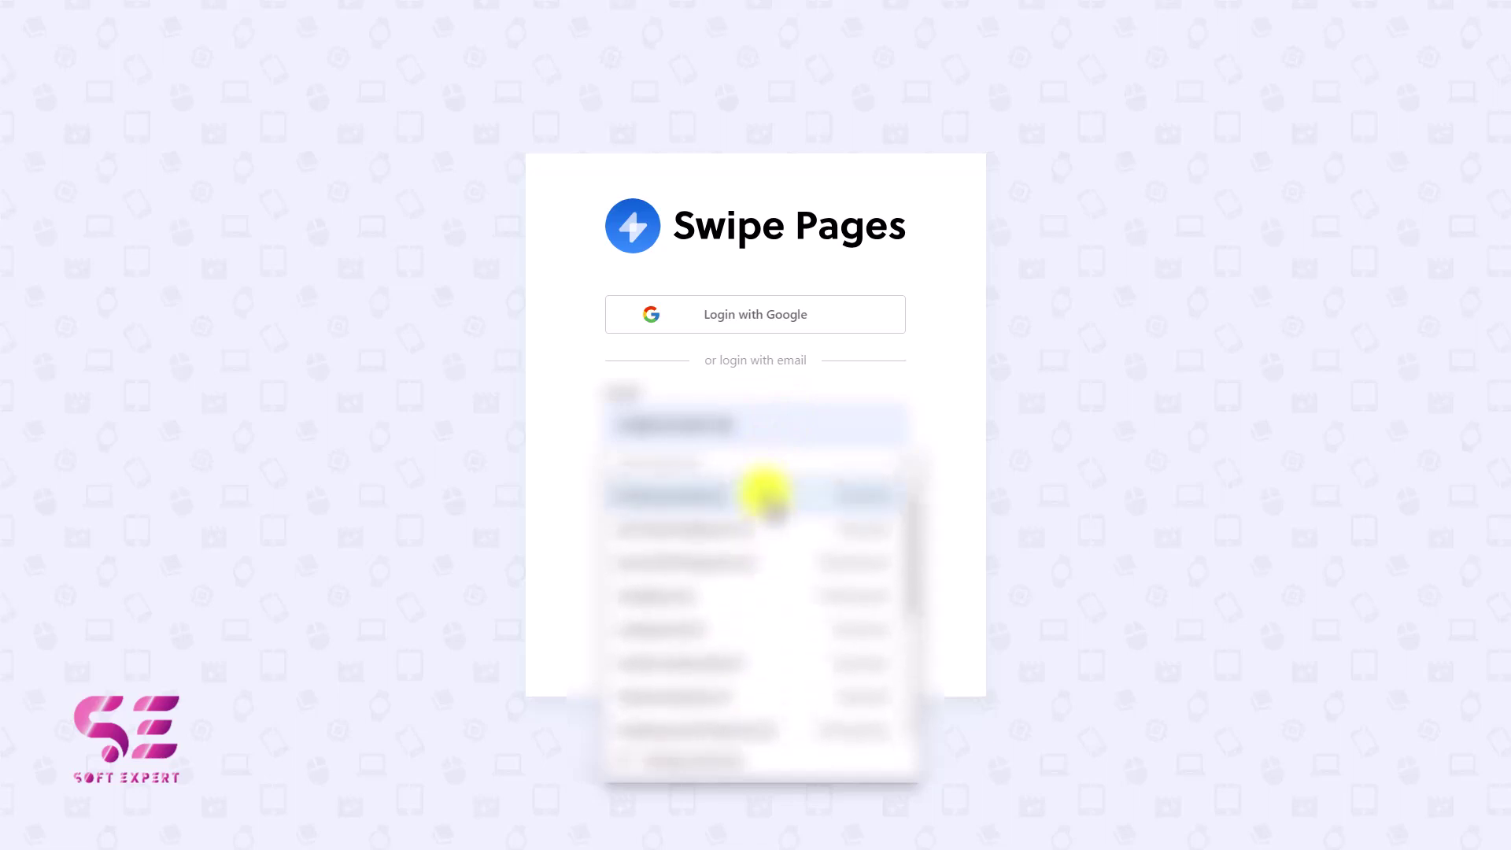
{"action": "scroll", "coordinate": [728, 511], "scroll_direction": "down", "scroll_amount": 4}
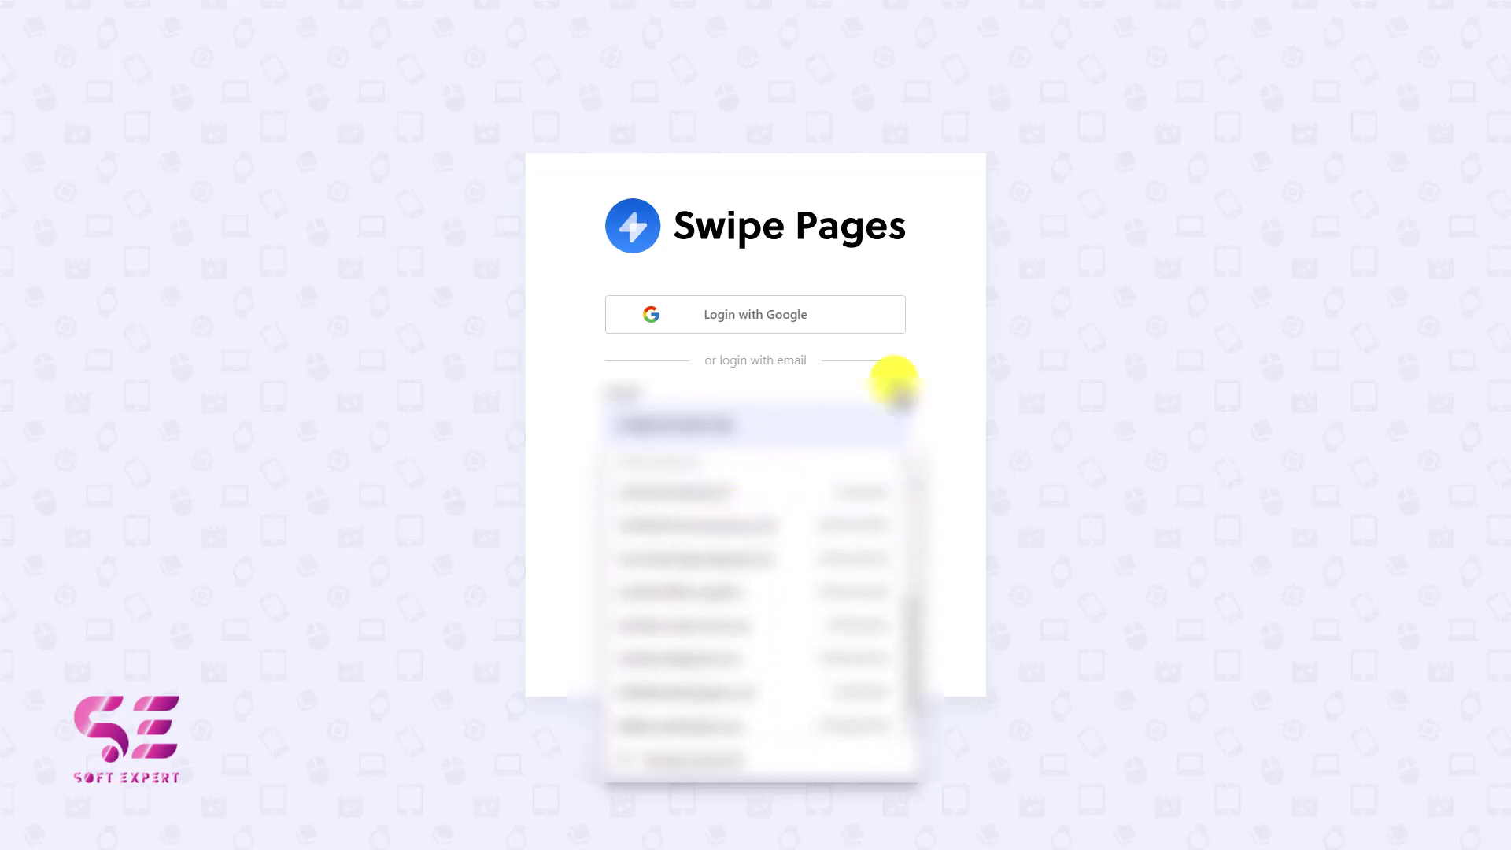
{"action": "left_click", "coordinate": [897, 384]}
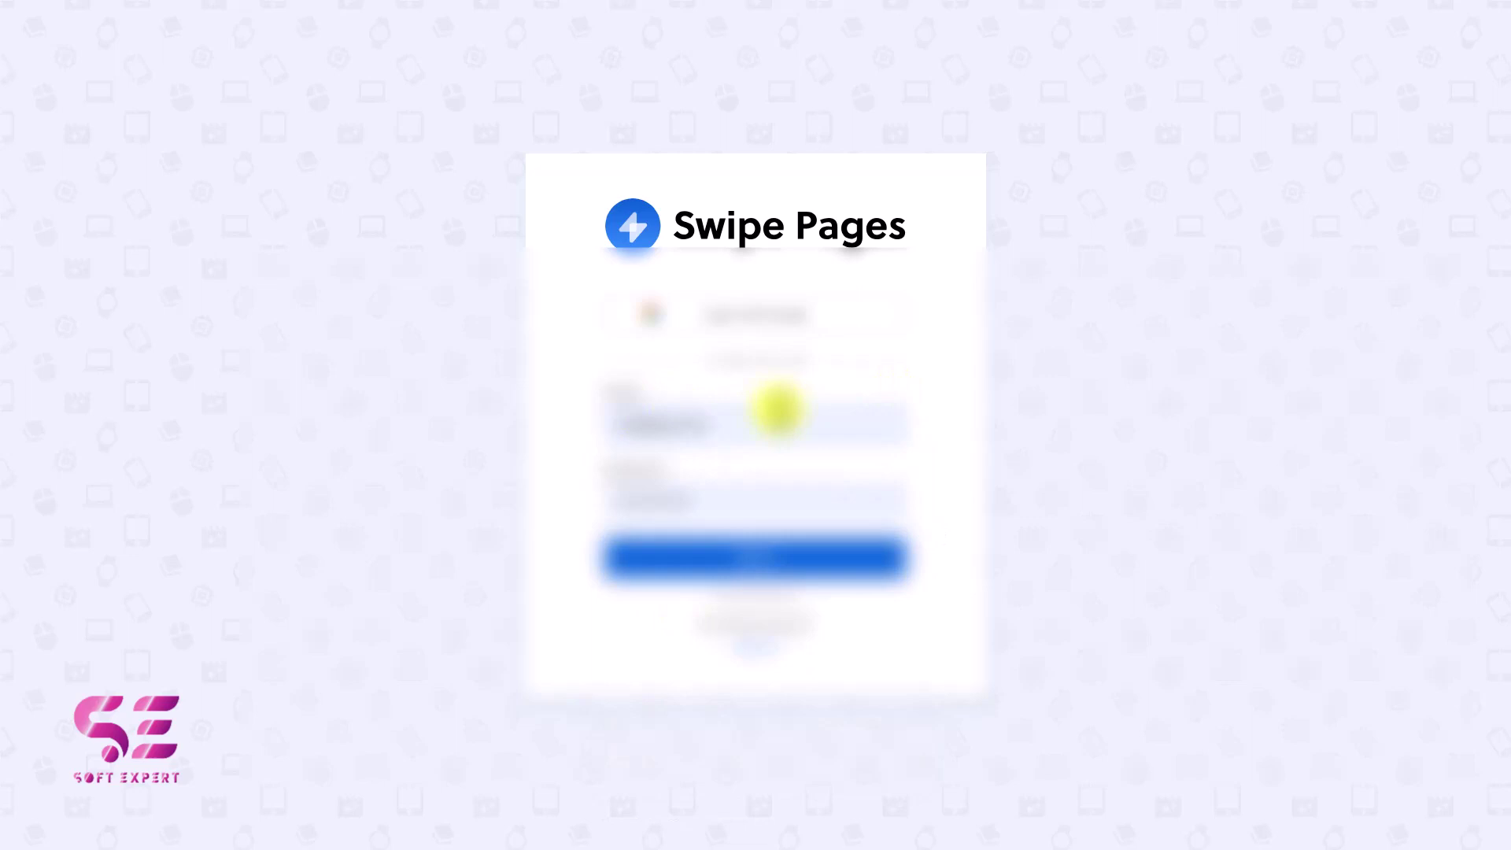
{"action": "left_click", "coordinate": [746, 557]}
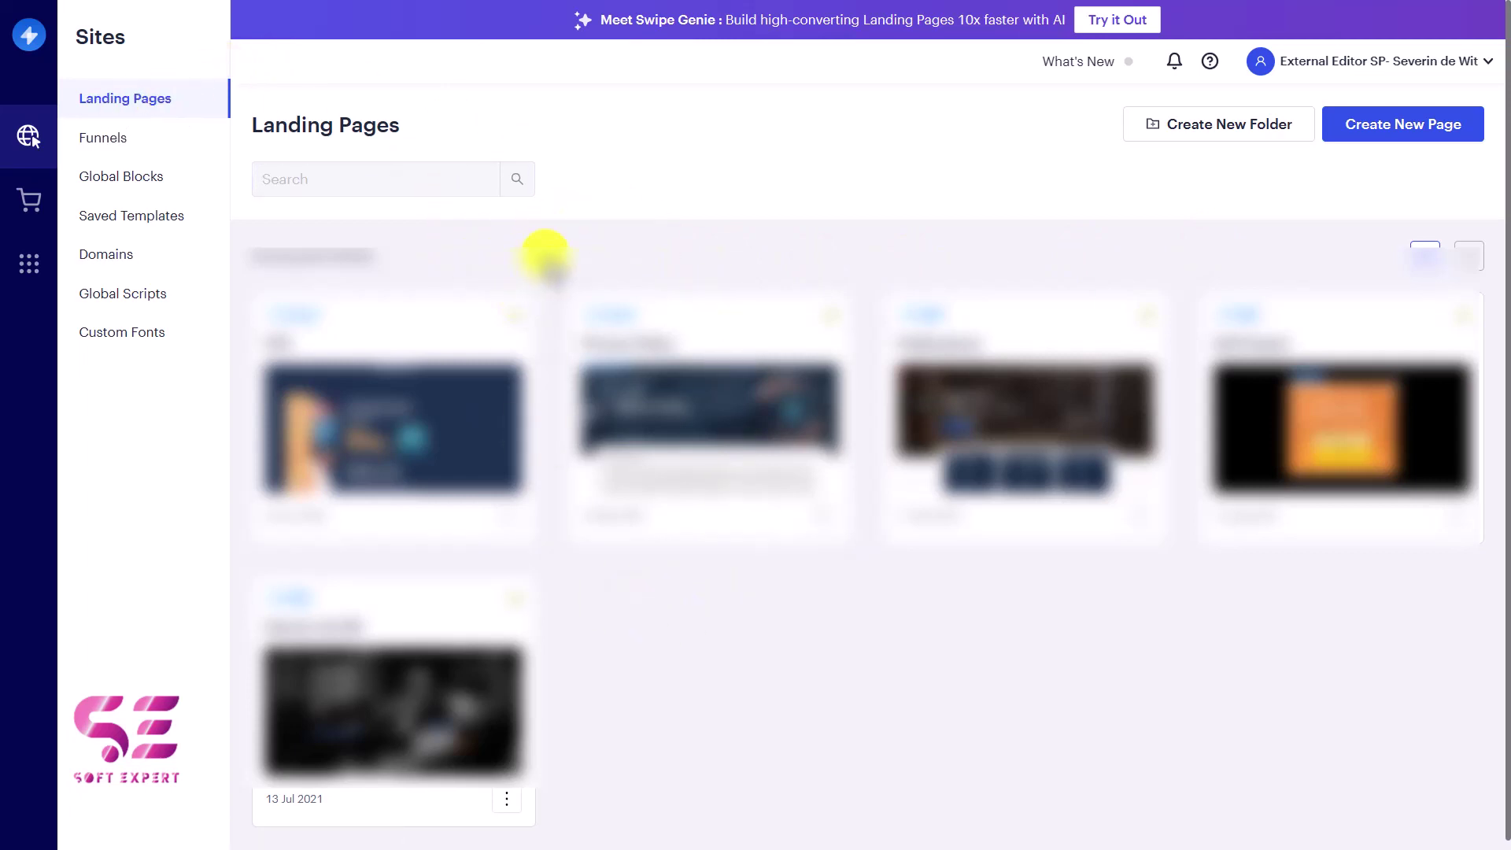
Visit Funnels, Global Blocks, Saved Templates, Domains, Global Scripts and Custom Fonts, then Ecommerce Products
{"action": "left_click", "coordinate": [144, 142]}
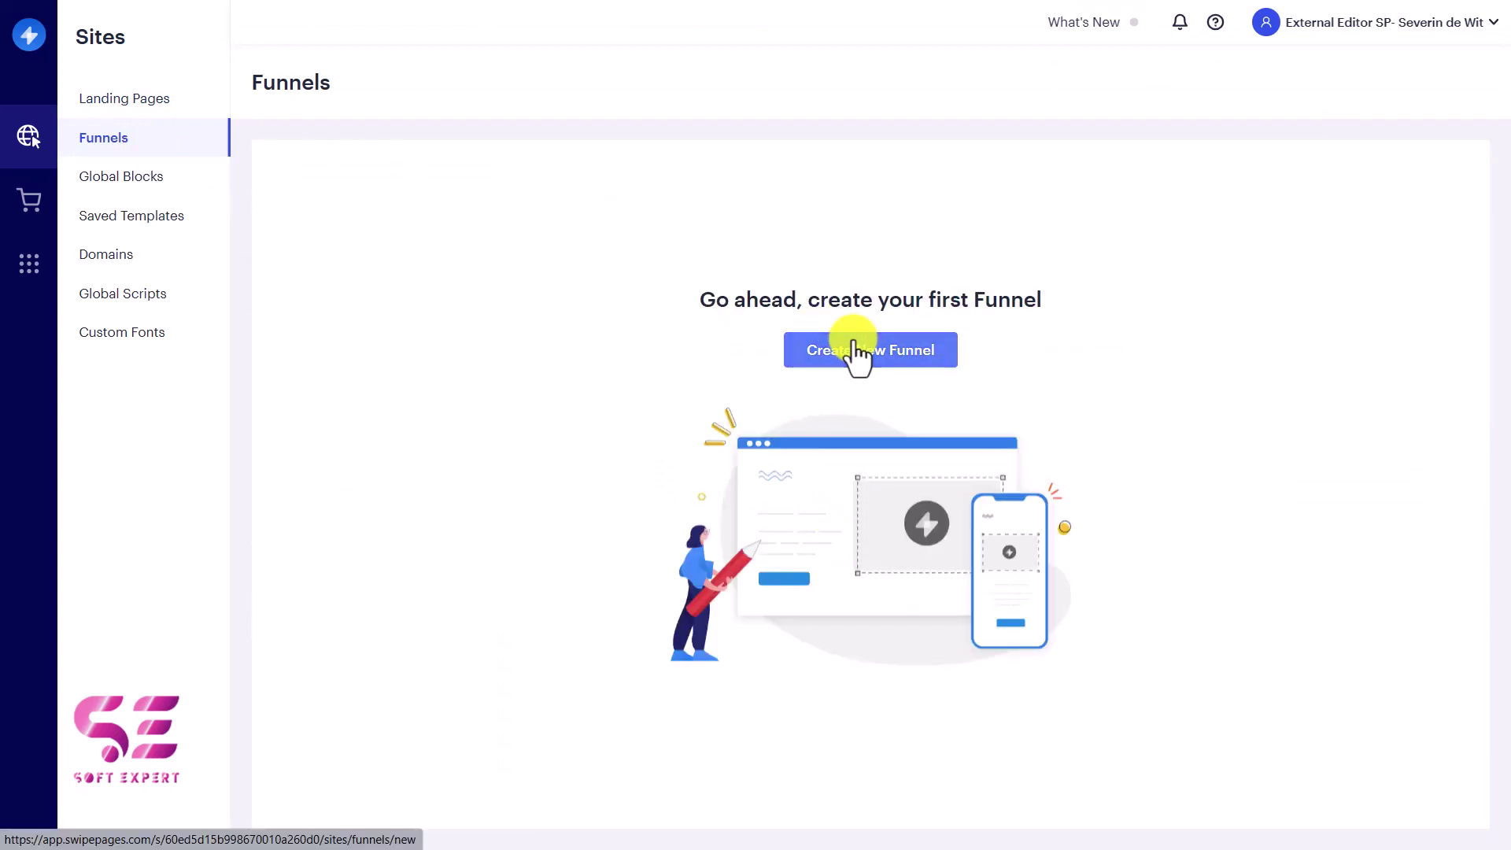
{"action": "left_click", "coordinate": [151, 182]}
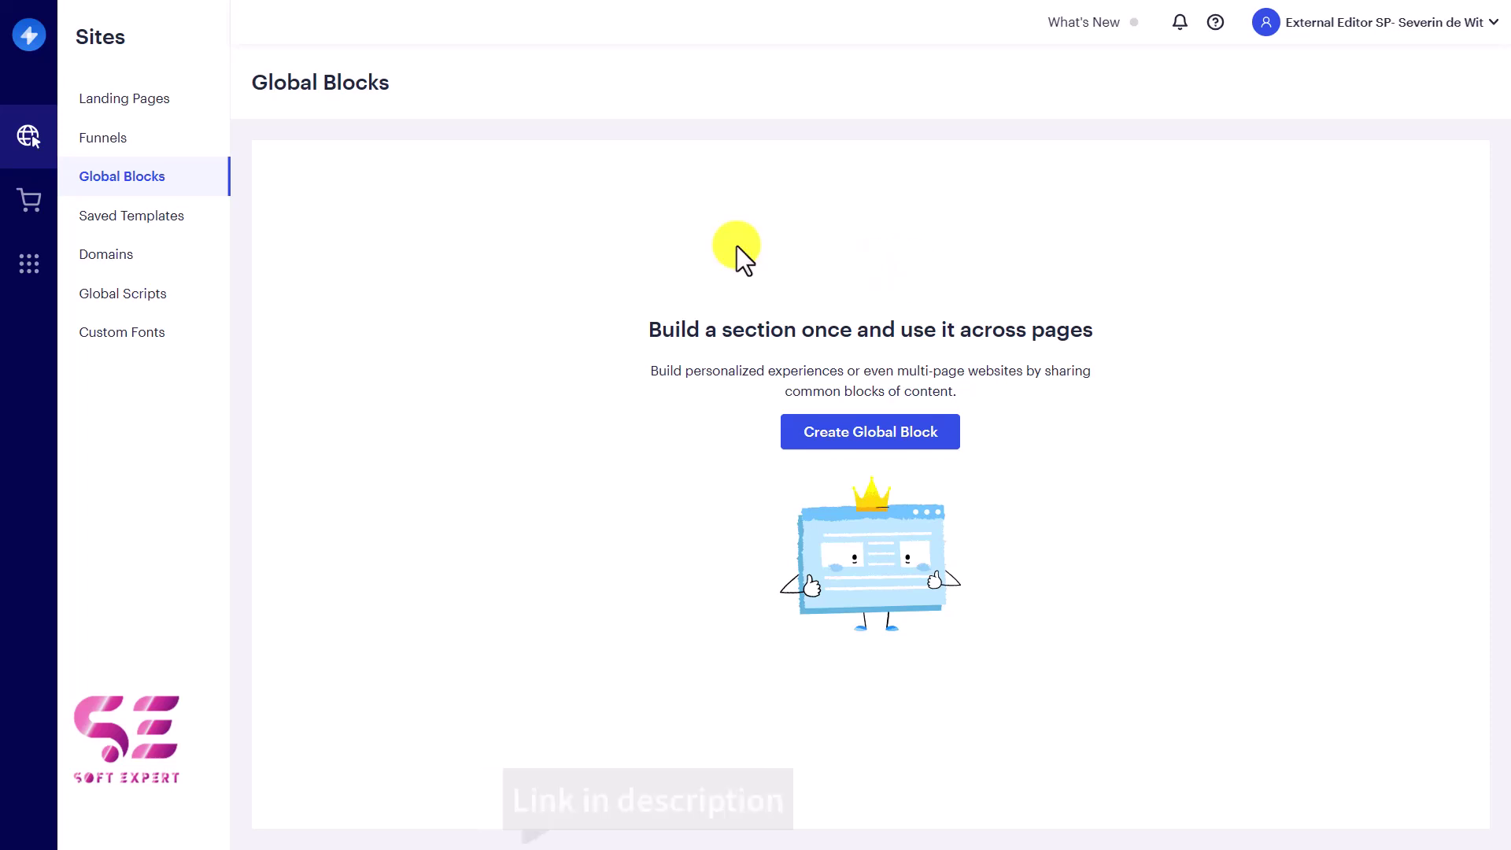
{"action": "left_click", "coordinate": [179, 219]}
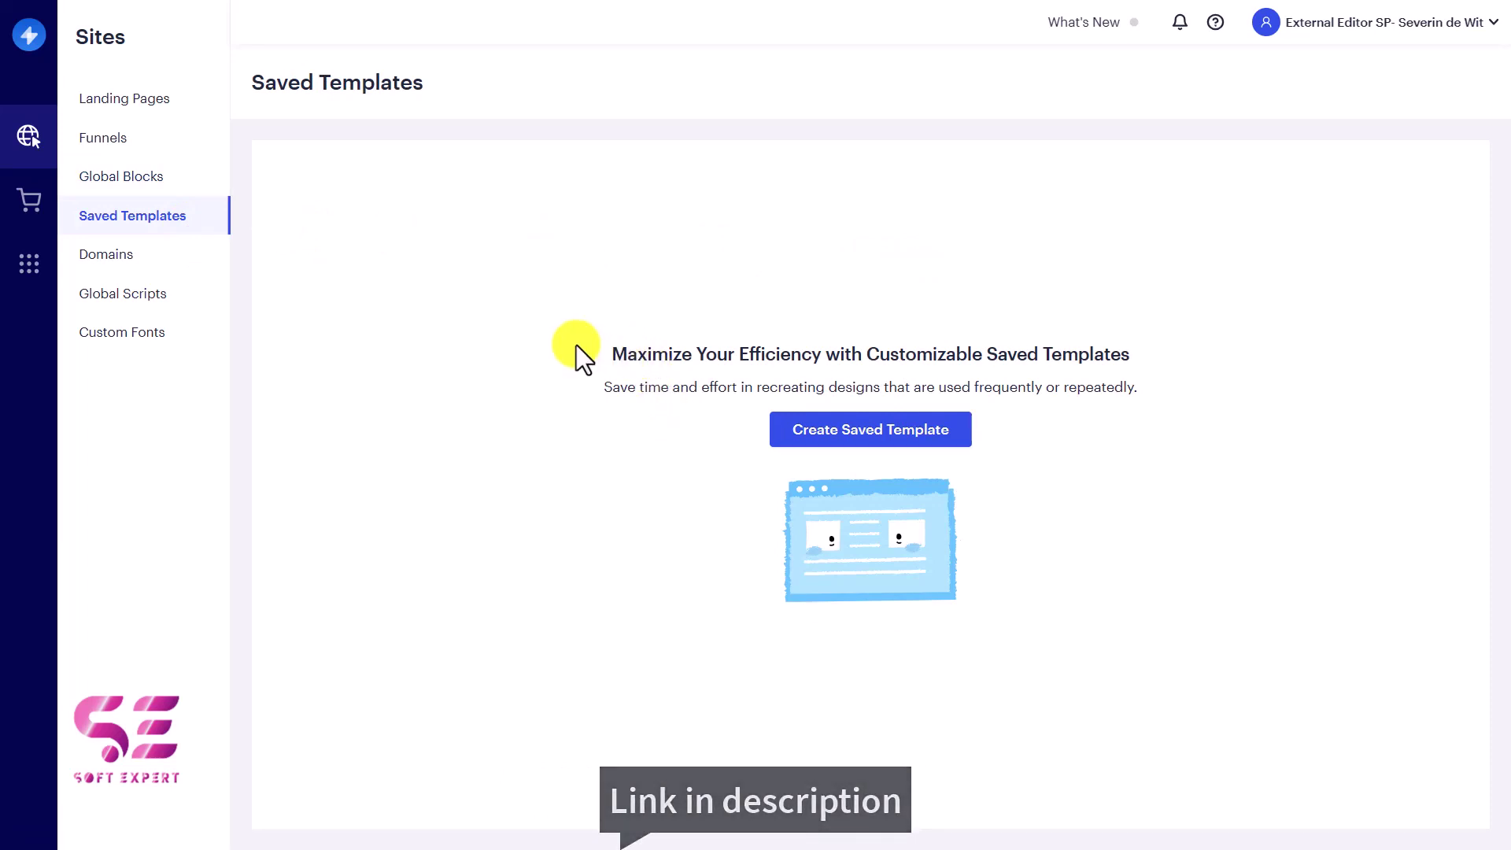
{"action": "left_click", "coordinate": [162, 272]}
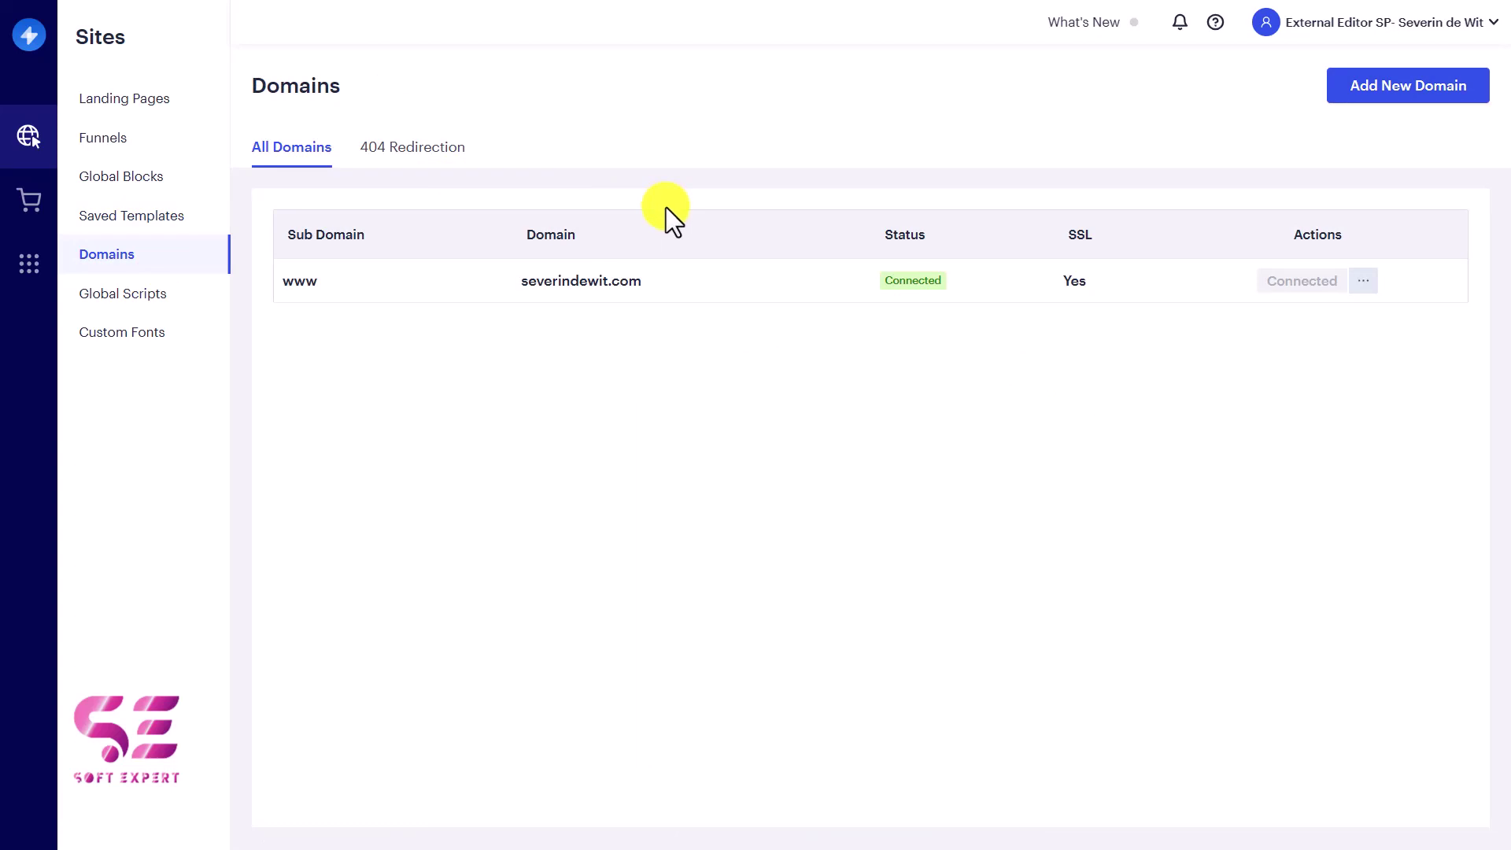
{"action": "left_click", "coordinate": [146, 296]}
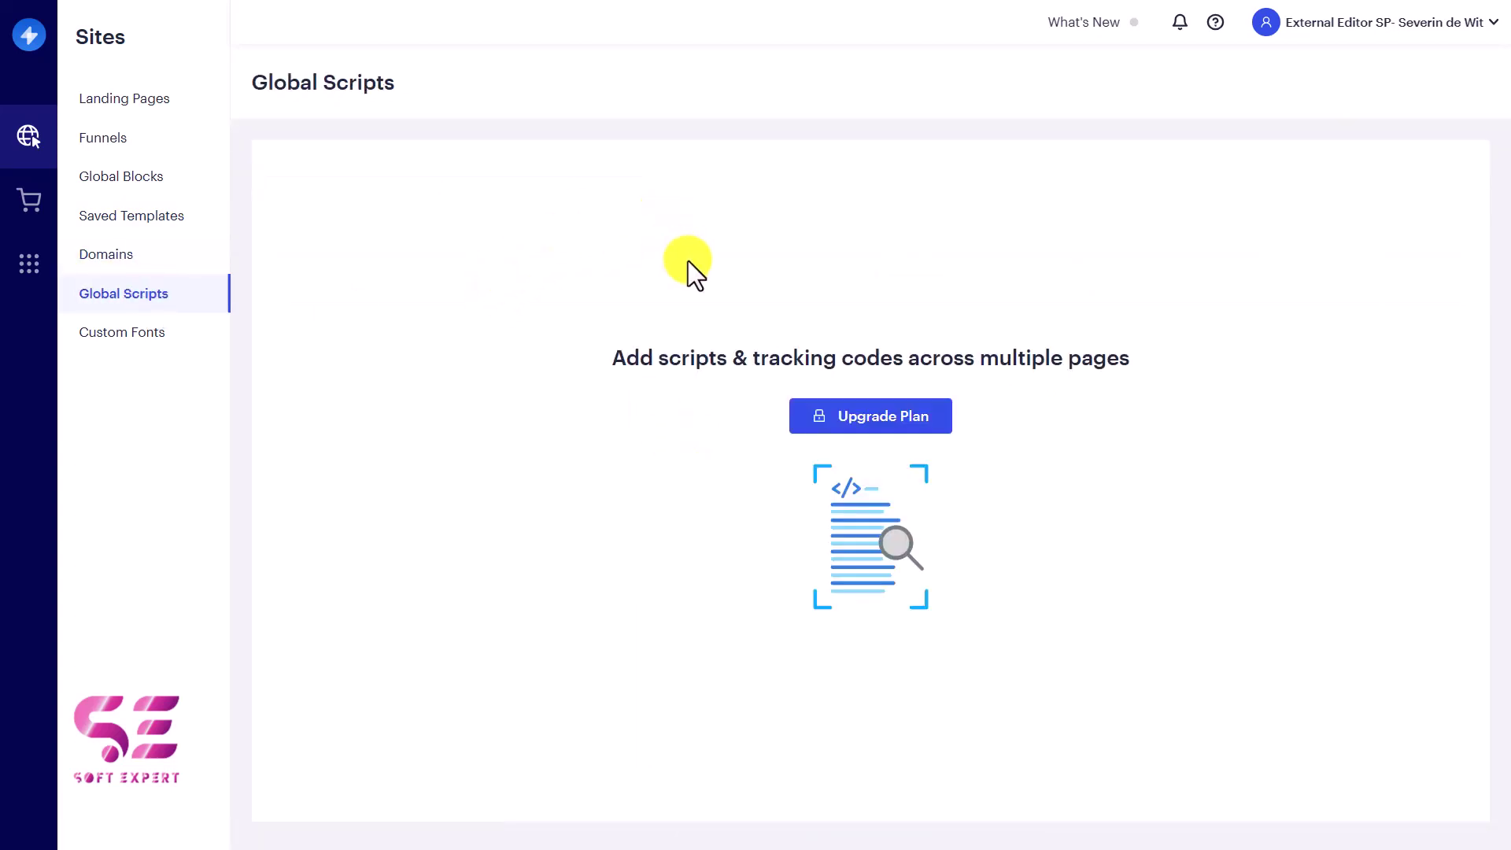
{"action": "left_click", "coordinate": [148, 335]}
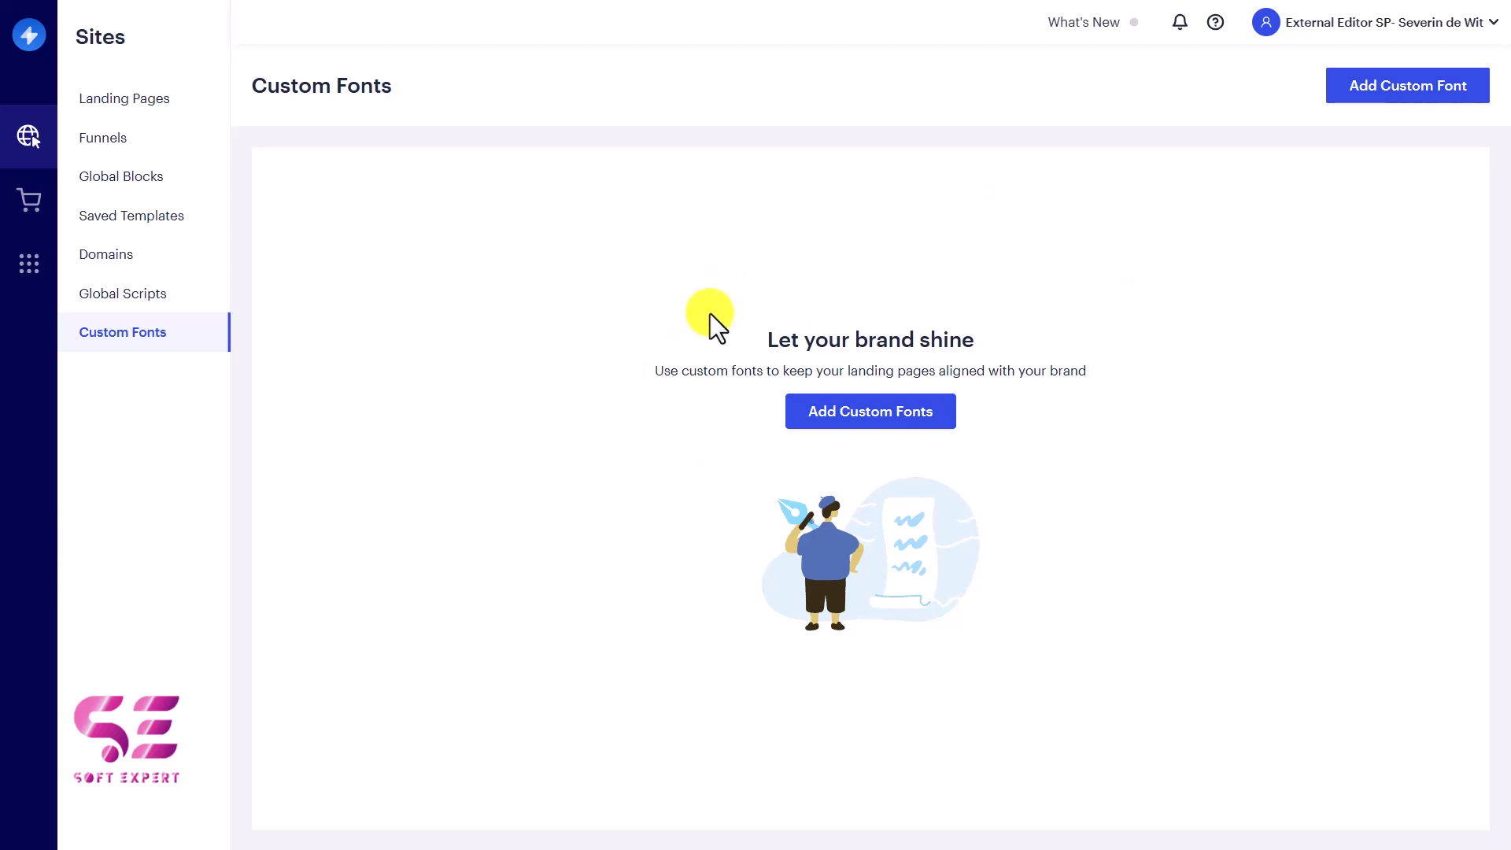
{"action": "left_click", "coordinate": [27, 196]}
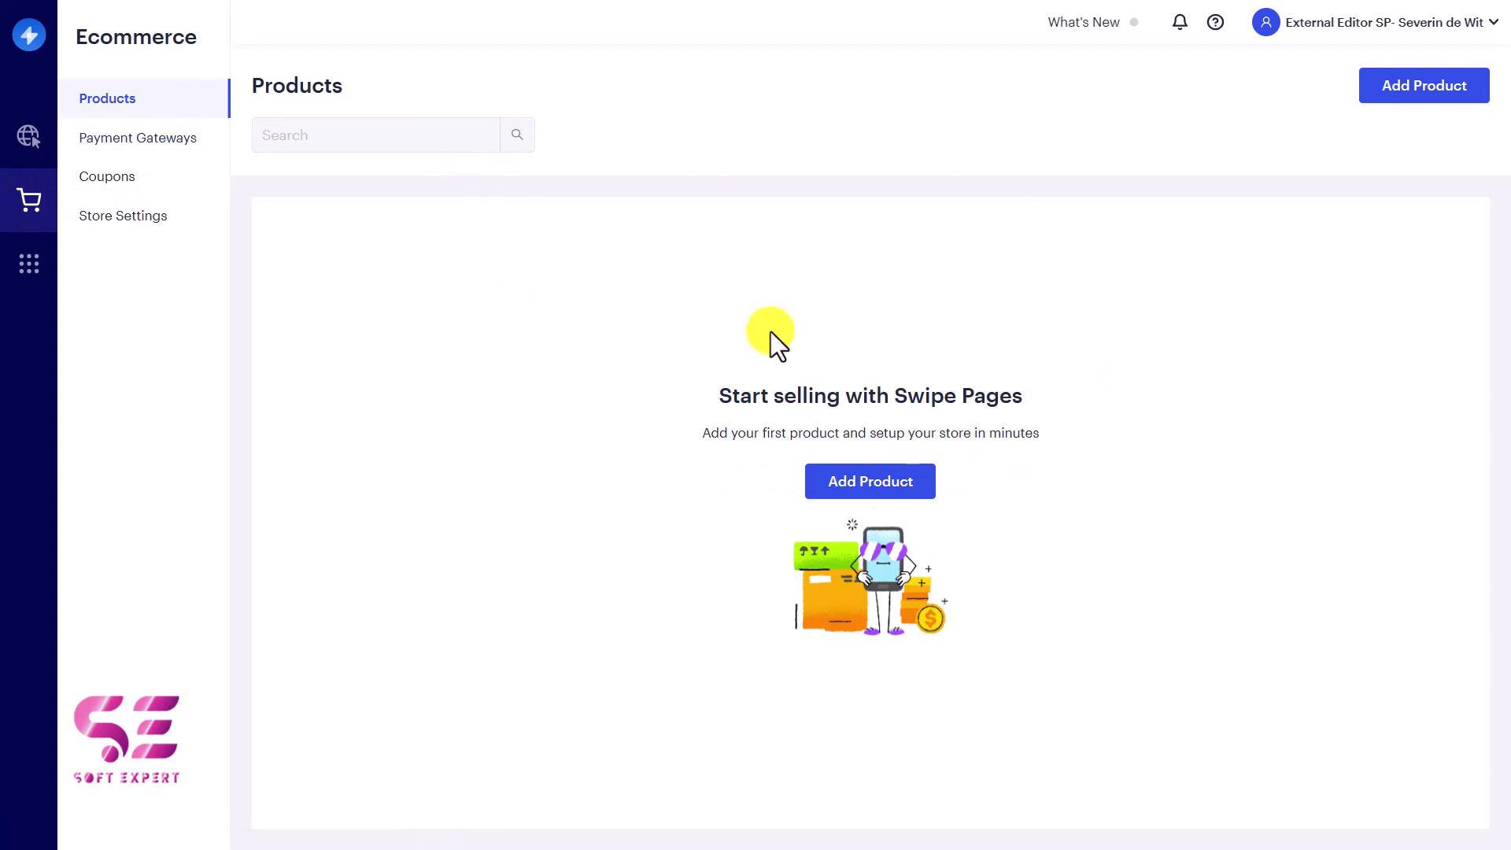
Check the ecommerce payment gateways, coupons and store settings pages
{"action": "left_click", "coordinate": [836, 481]}
{"action": "left_click", "coordinate": [168, 139]}
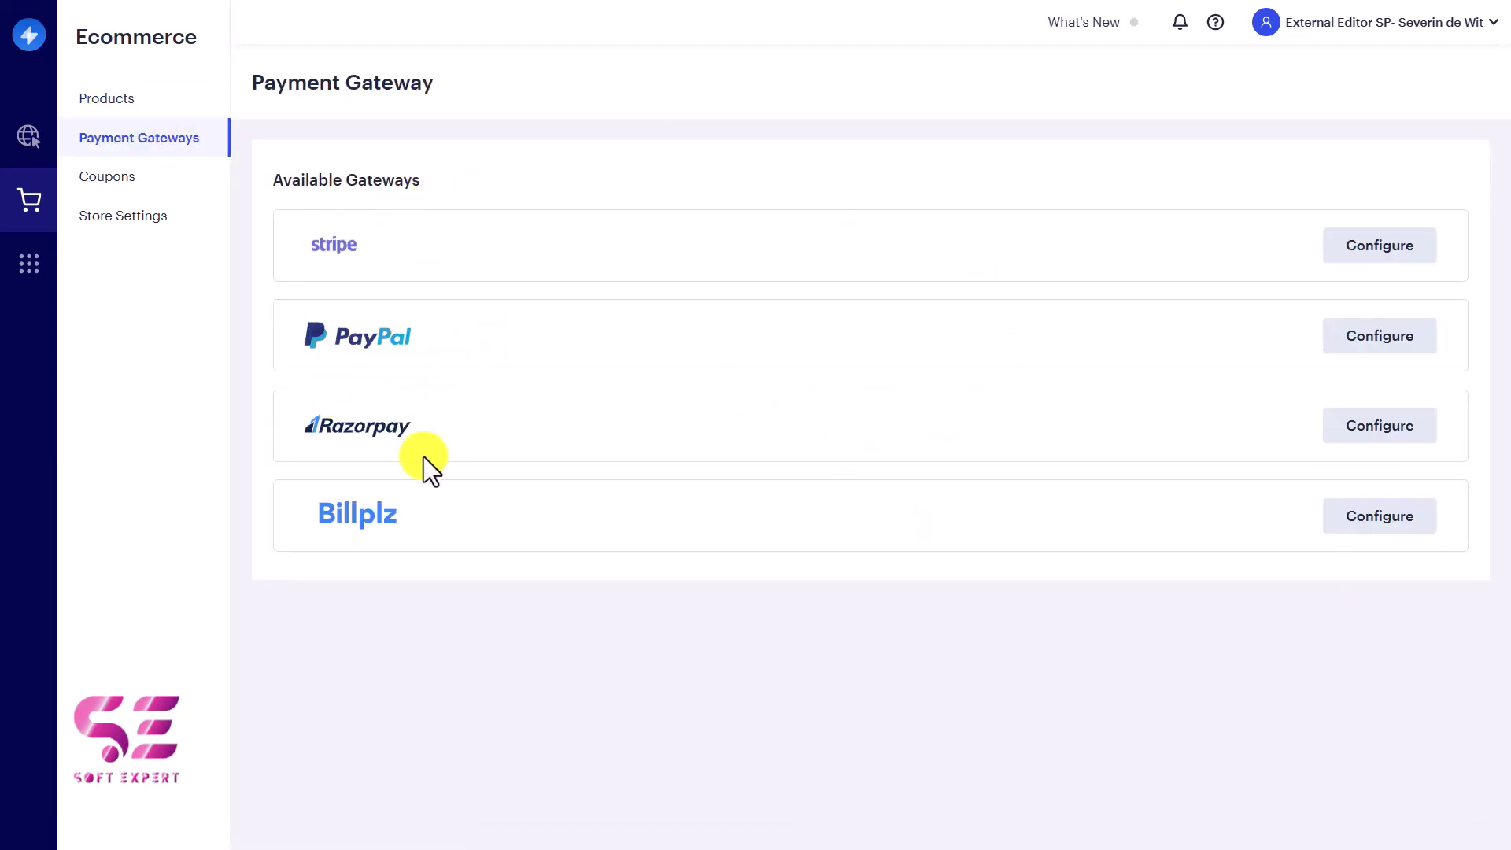
{"action": "left_click", "coordinate": [104, 183]}
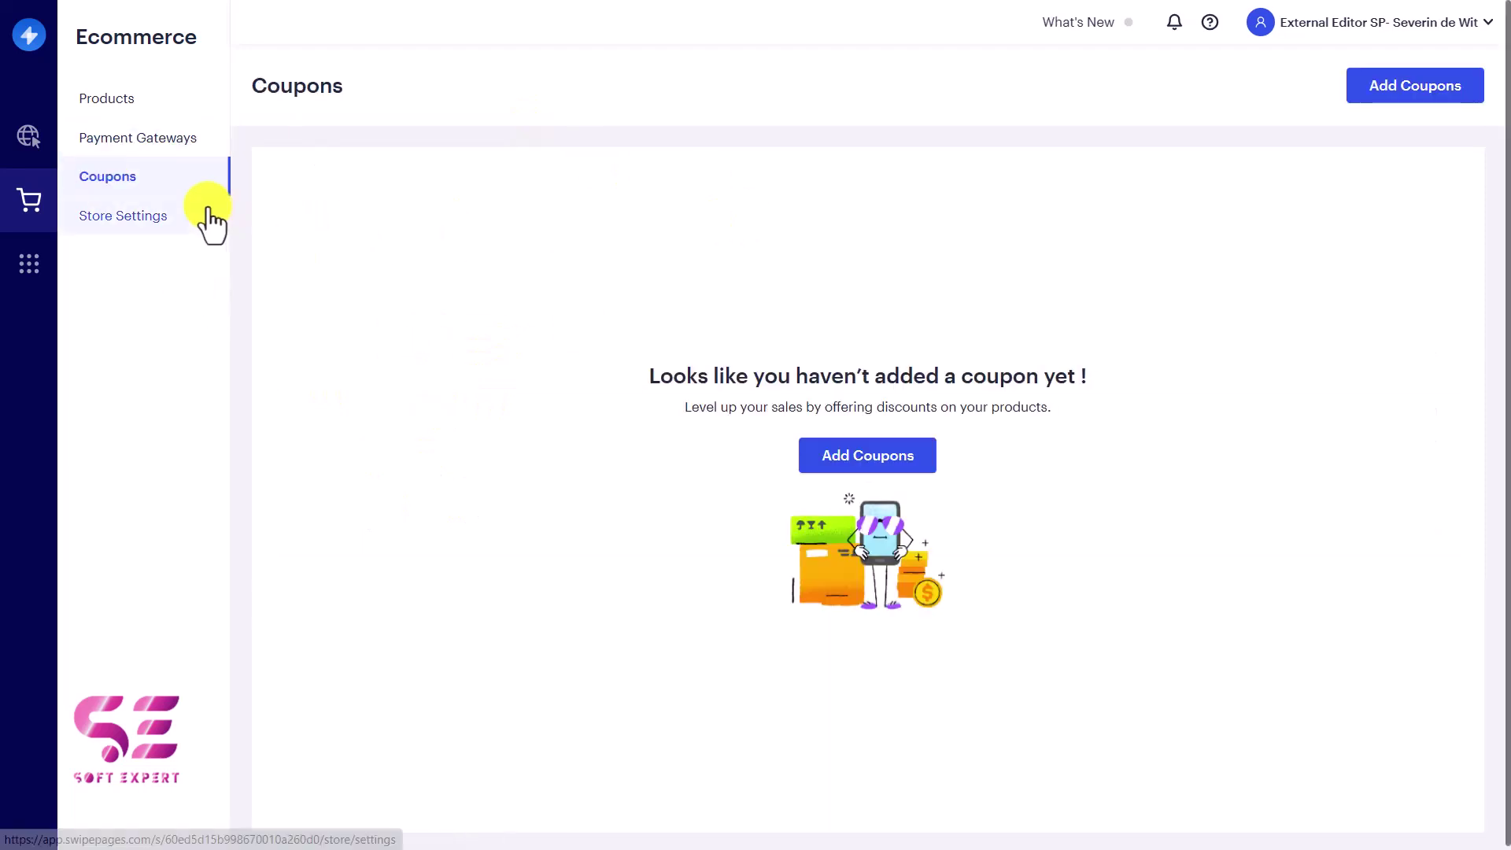
{"action": "left_click", "coordinate": [166, 219]}
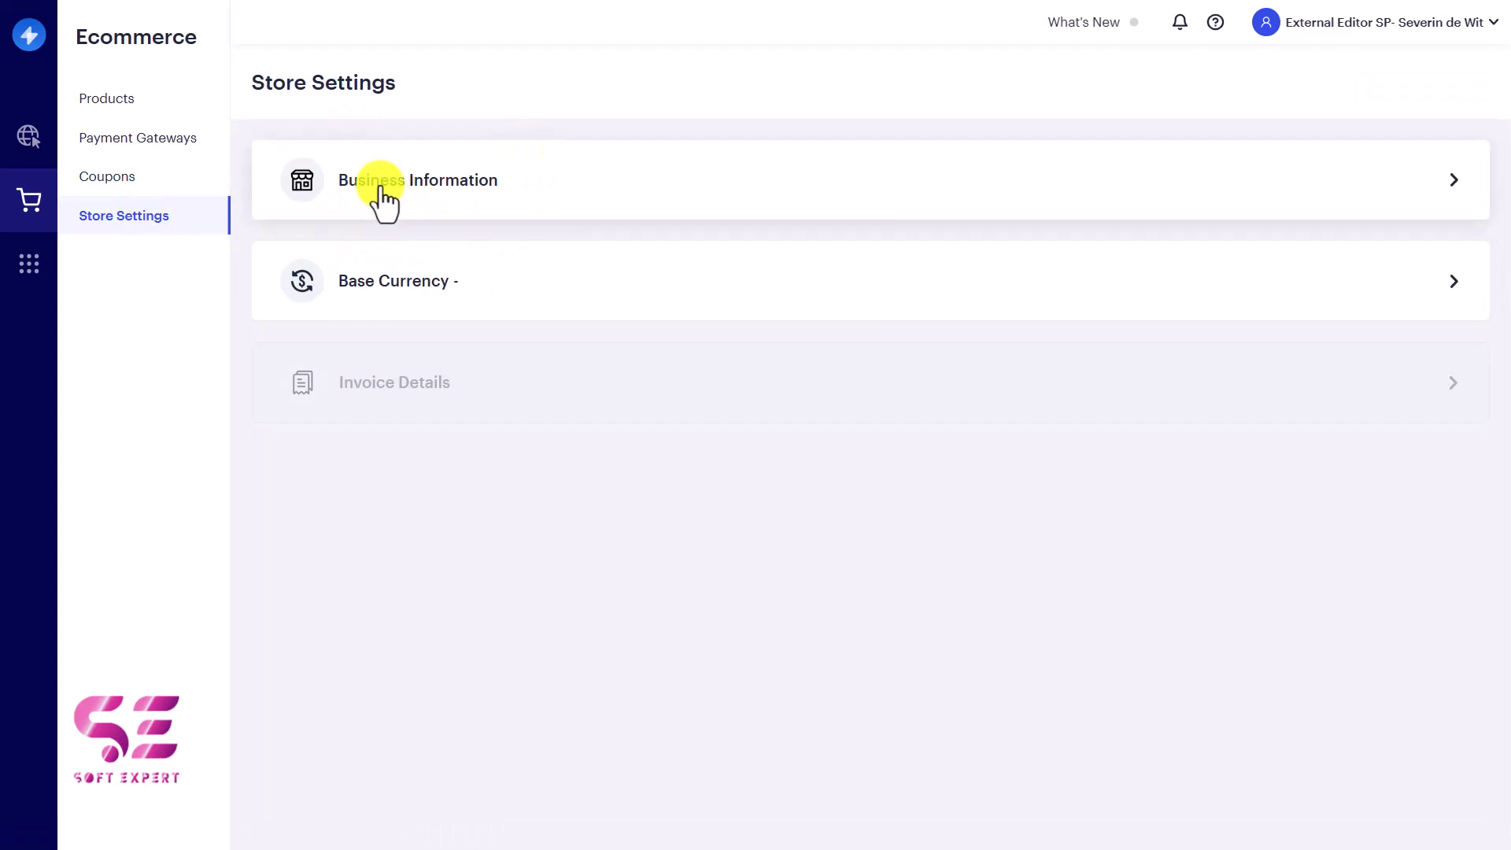
View the Direct Integrations list, then open the last site's detail page in Landing Pages
{"action": "left_click", "coordinate": [29, 264]}
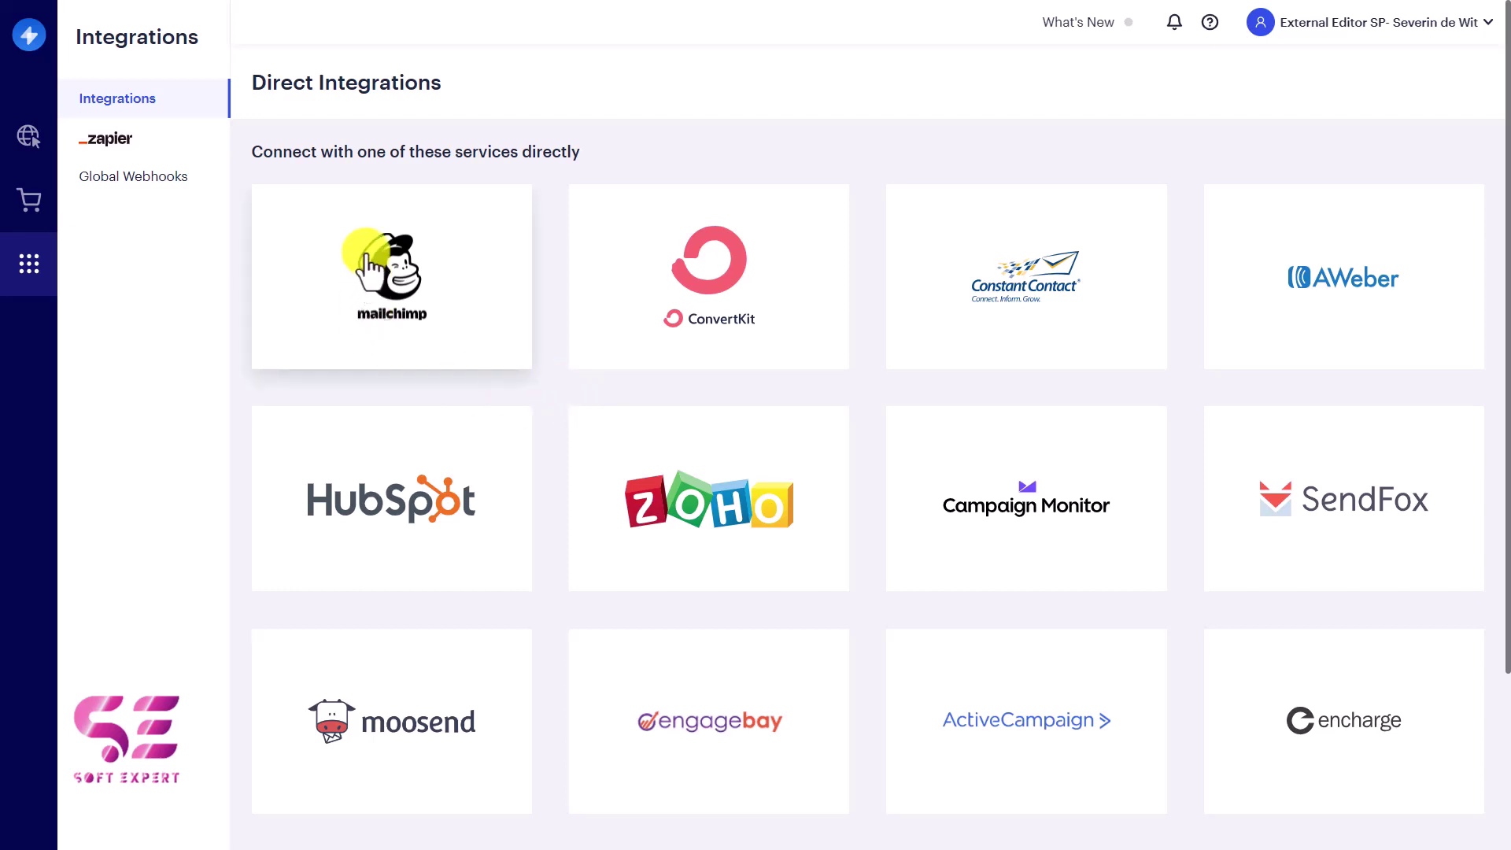
{"action": "left_click", "coordinate": [35, 138]}
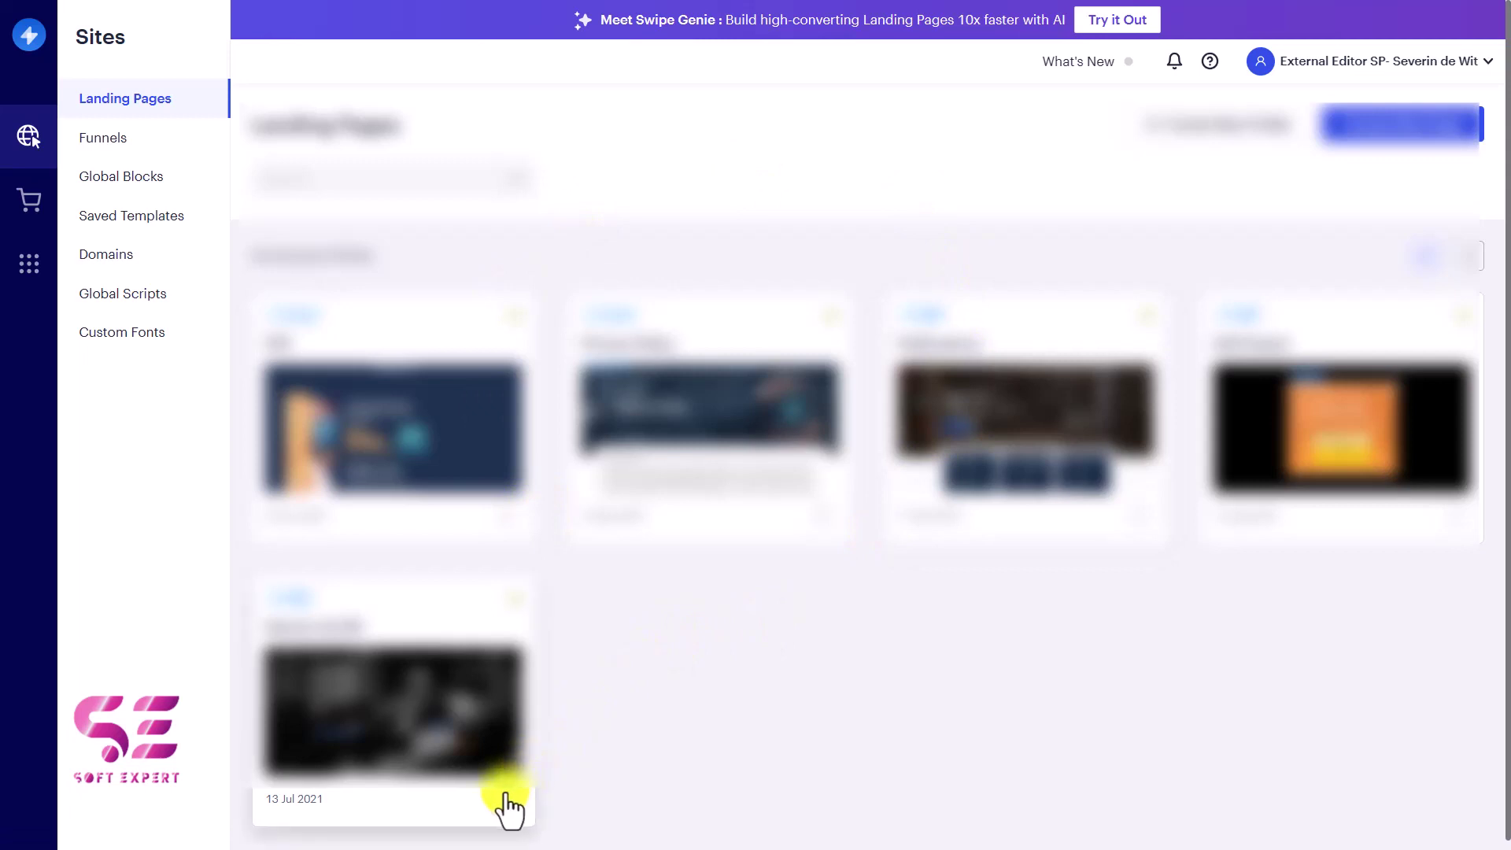
{"action": "left_click", "coordinate": [323, 703]}
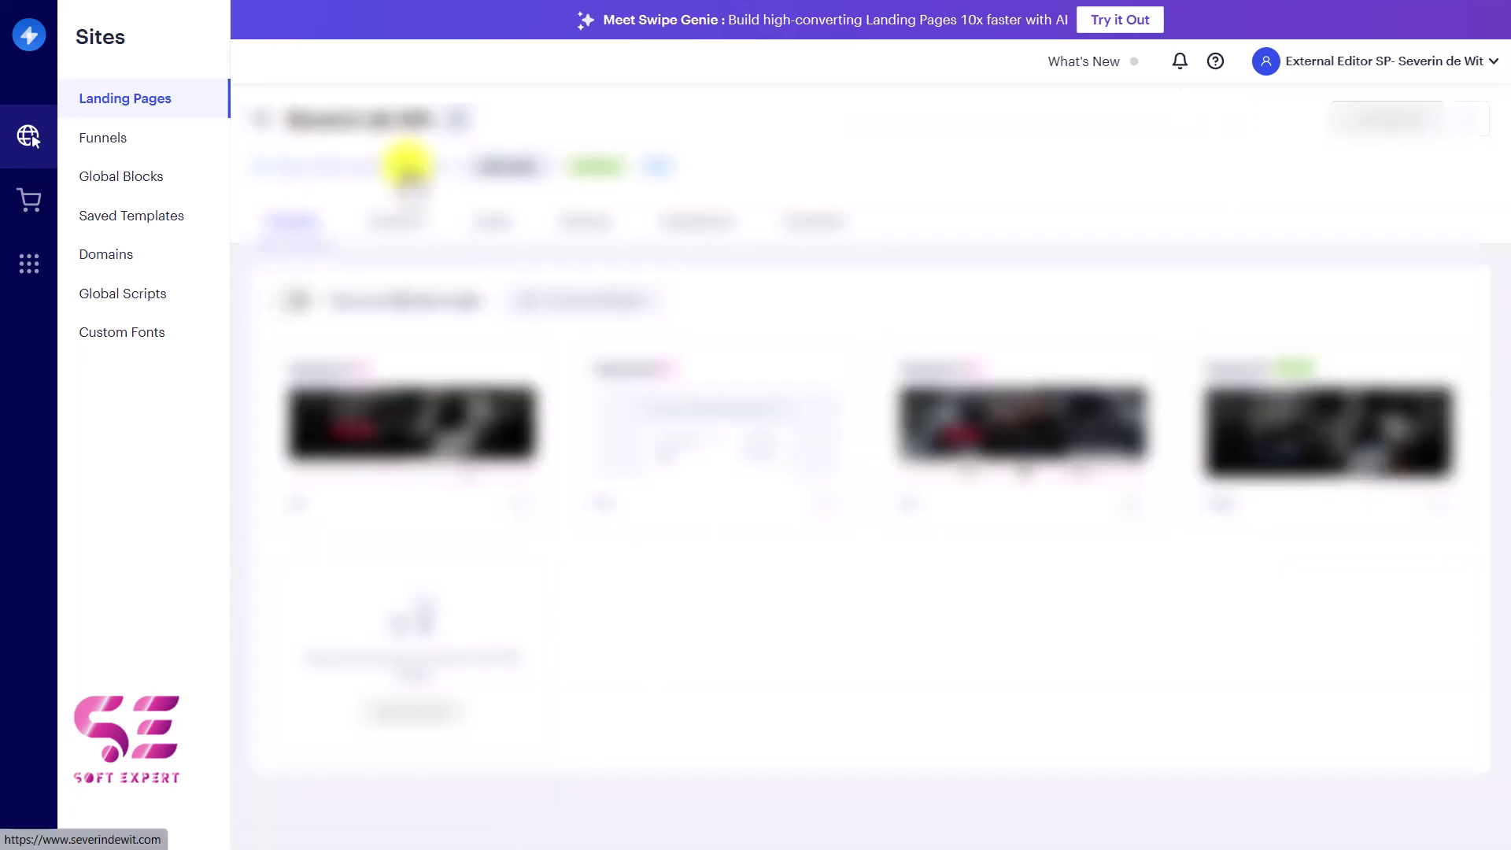
Open the site's live URL, scroll through the published page, then return to the Landing Pages window
{"action": "right_click", "coordinate": [408, 165]}
{"action": "left_click", "coordinate": [432, 176]}
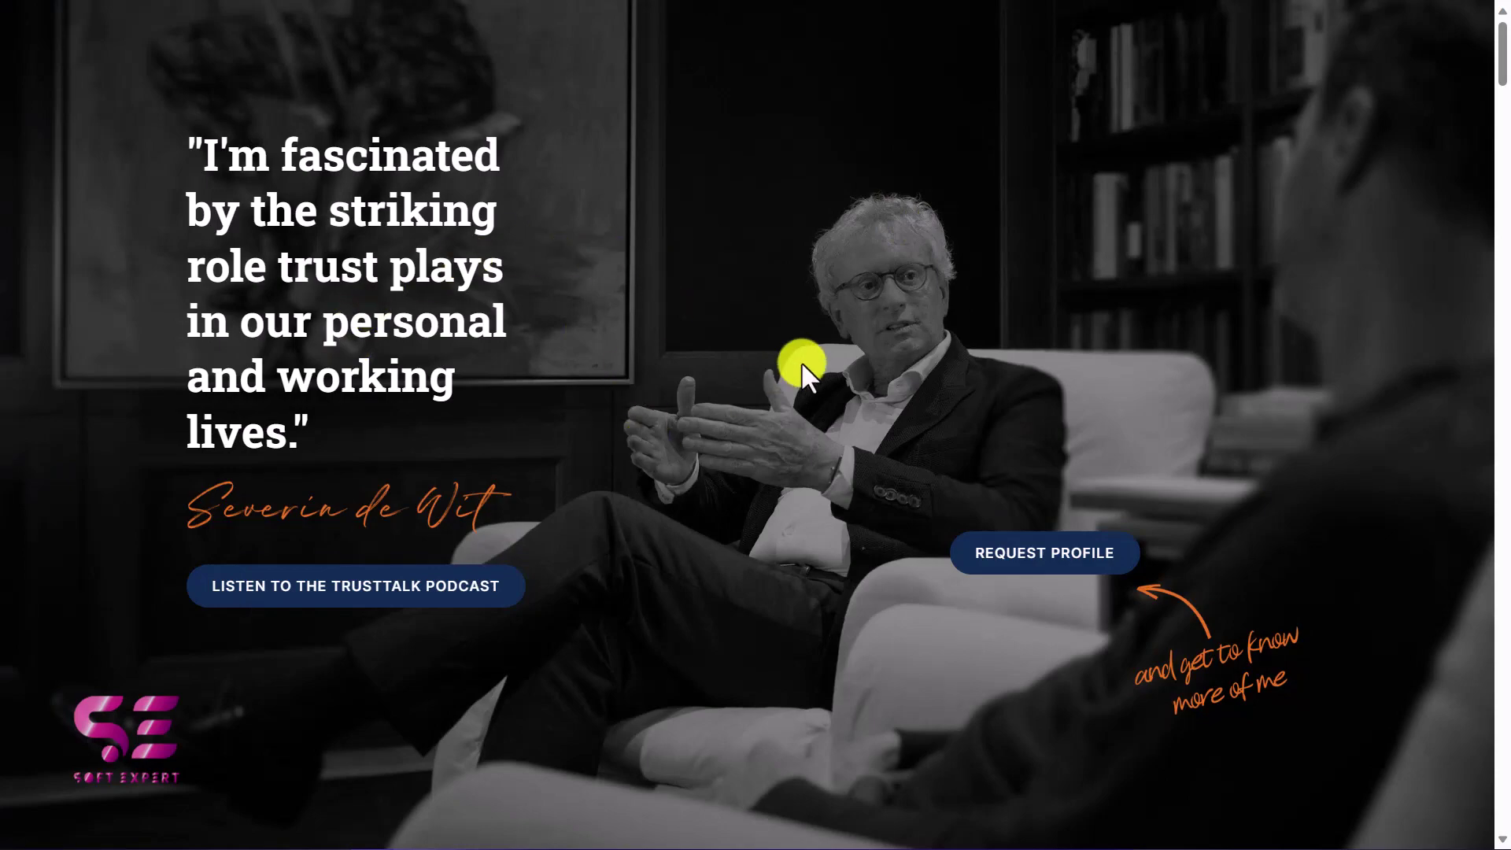
{"action": "scroll", "coordinate": [762, 418], "scroll_direction": "down", "scroll_amount": 10}
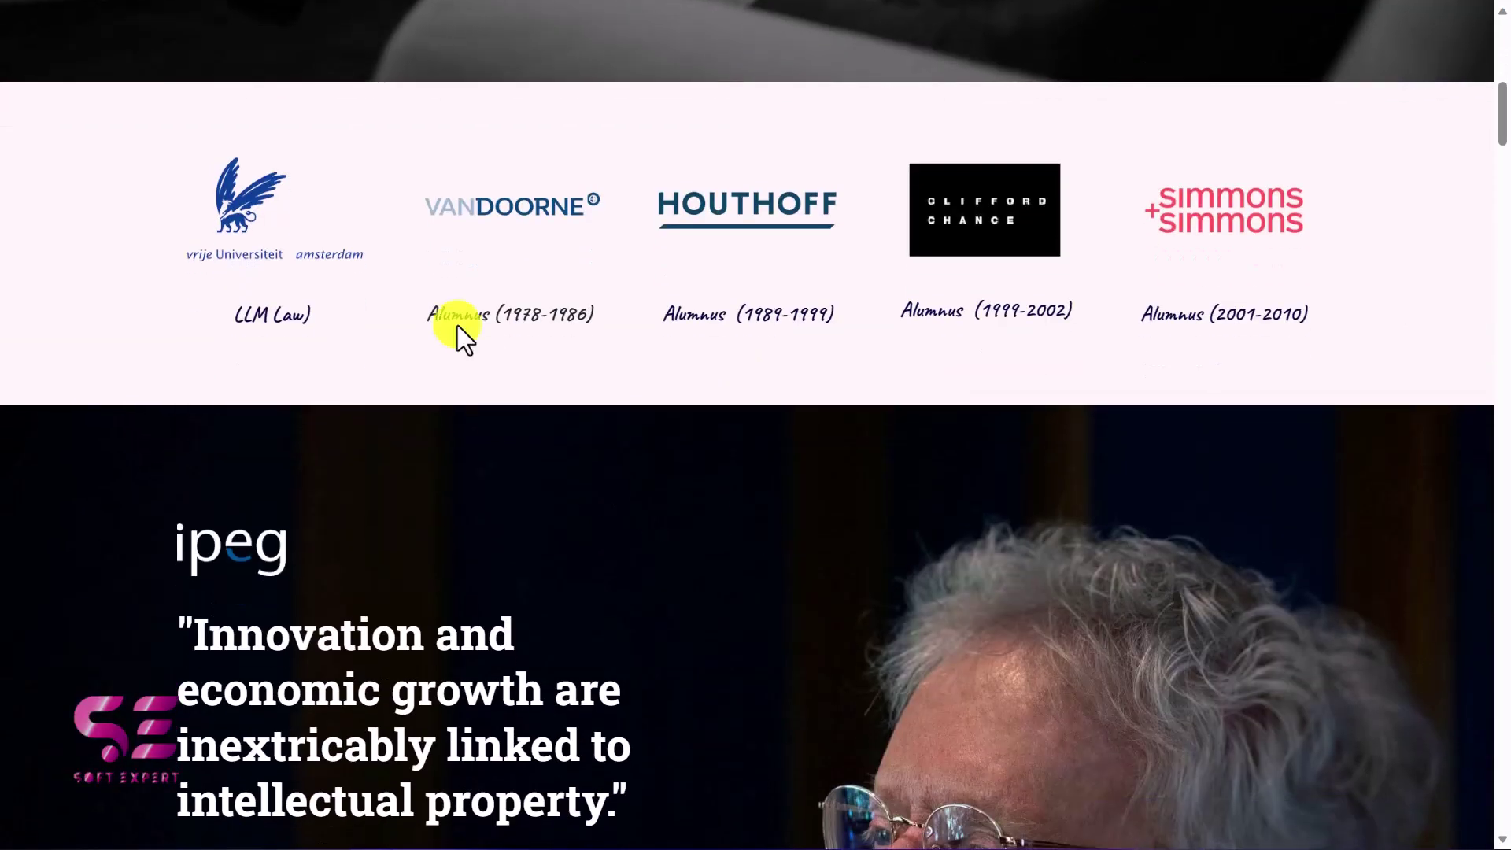
{"action": "scroll", "coordinate": [669, 210], "scroll_direction": "down", "scroll_amount": 14}
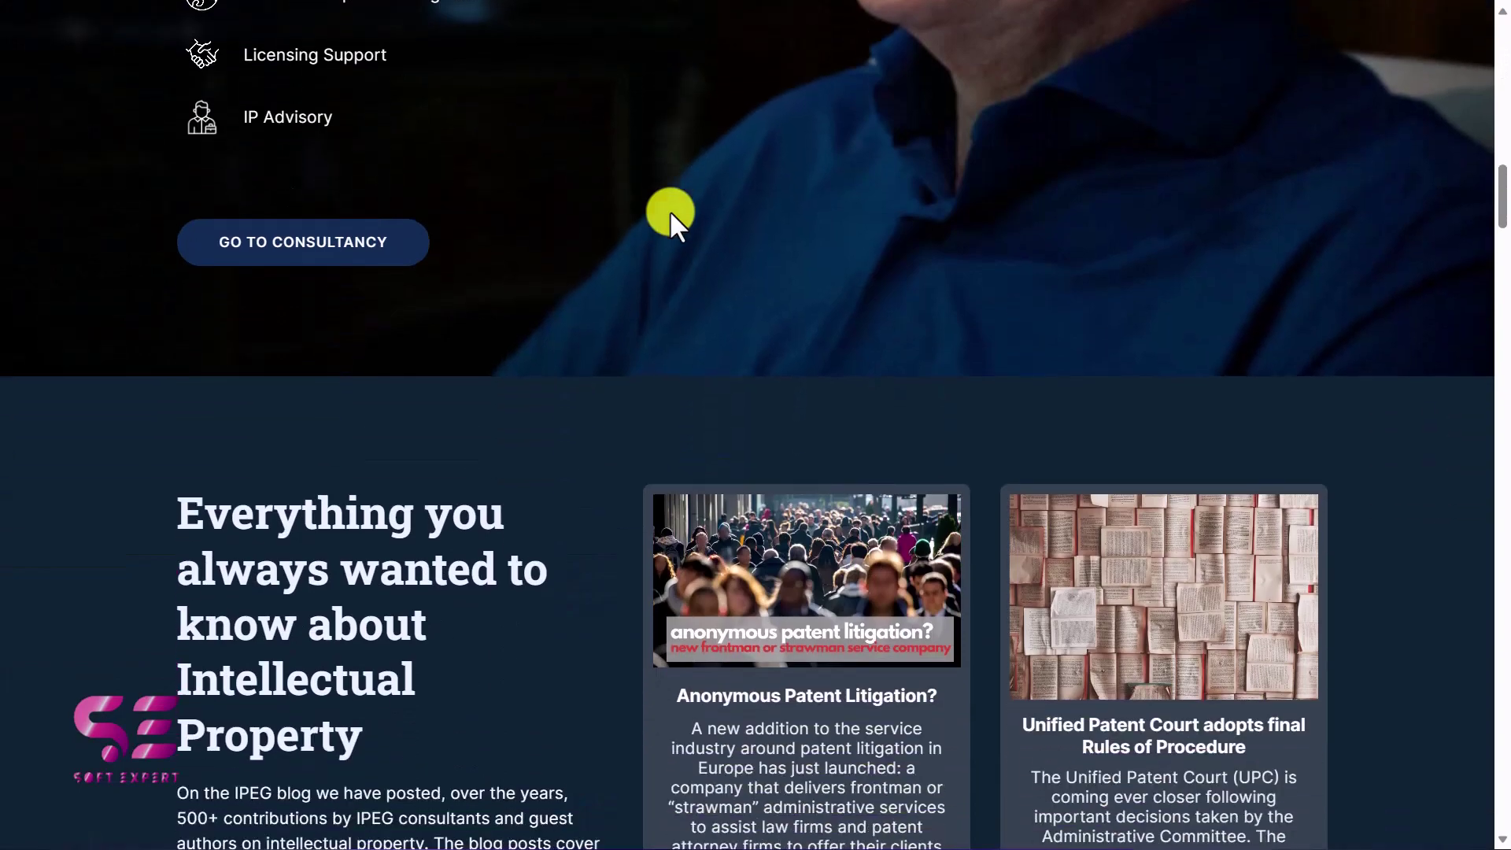
{"action": "scroll", "coordinate": [669, 210], "scroll_direction": "down", "scroll_amount": 7}
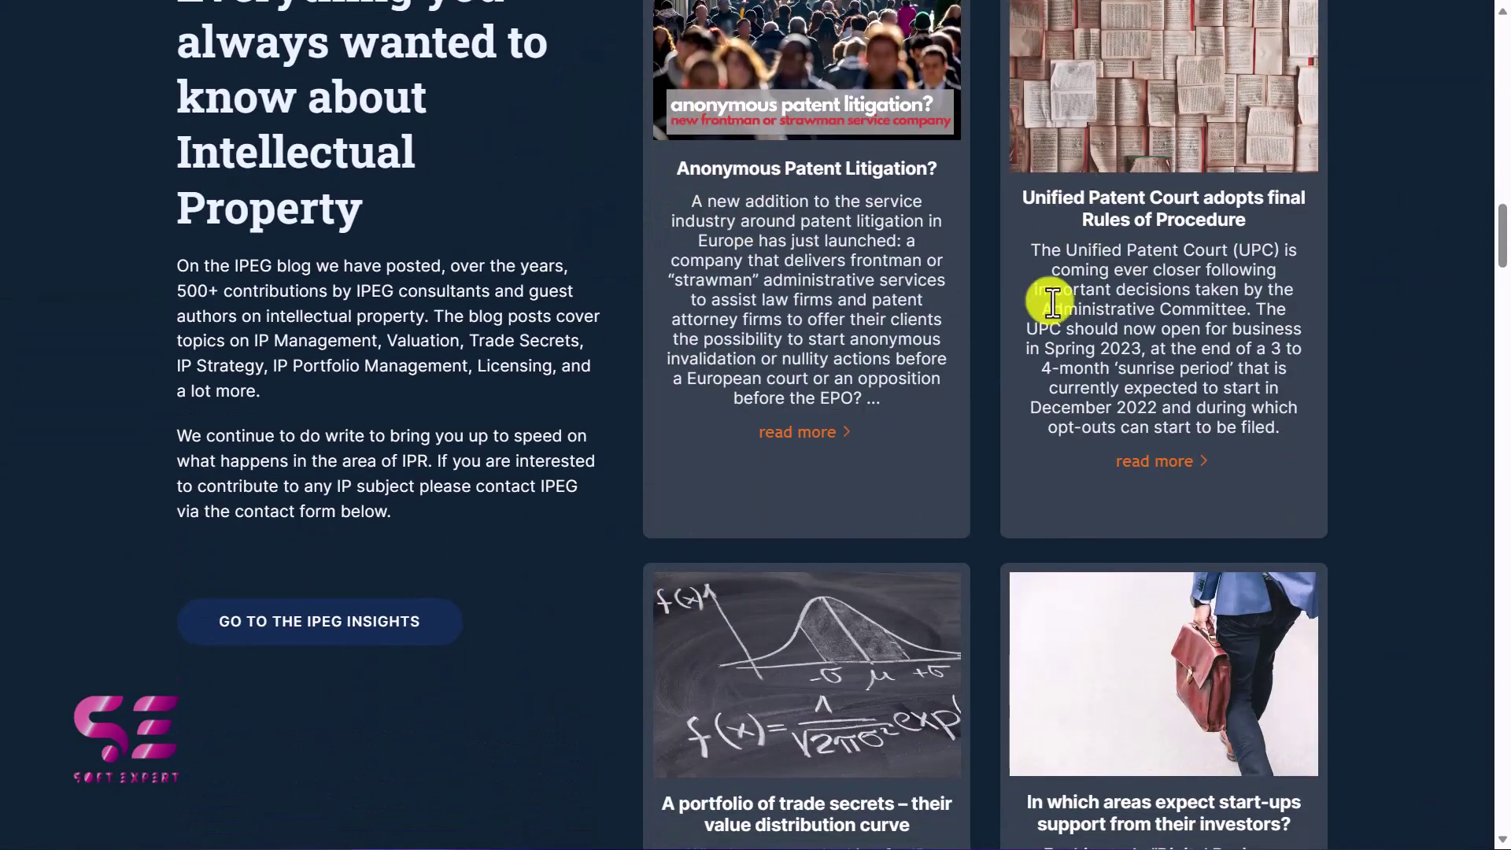
{"action": "scroll", "coordinate": [1052, 301], "scroll_direction": "down", "scroll_amount": 16}
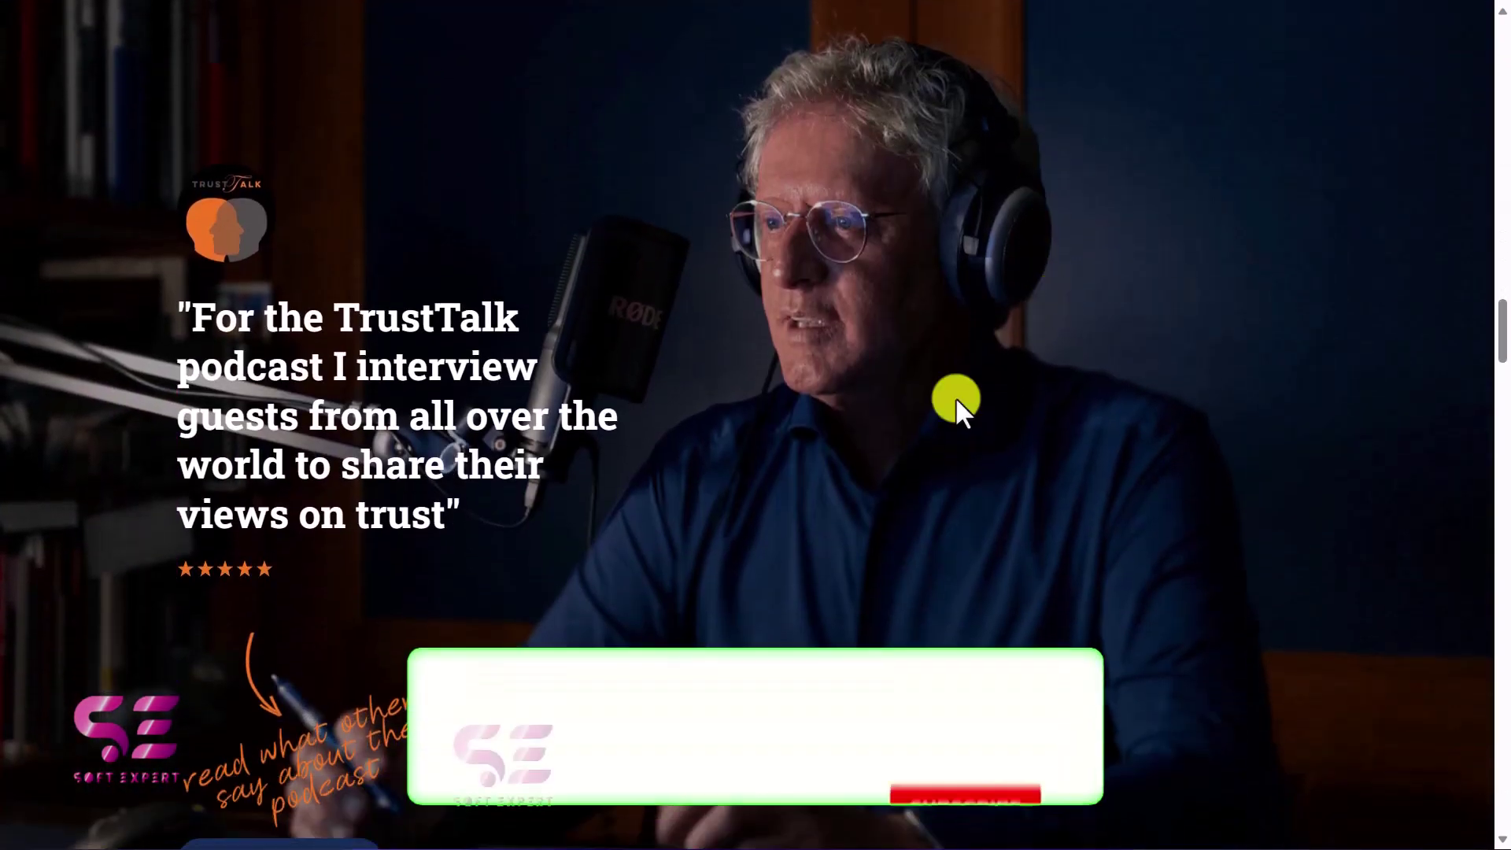
{"action": "scroll", "coordinate": [896, 460], "scroll_direction": "down", "scroll_amount": 20}
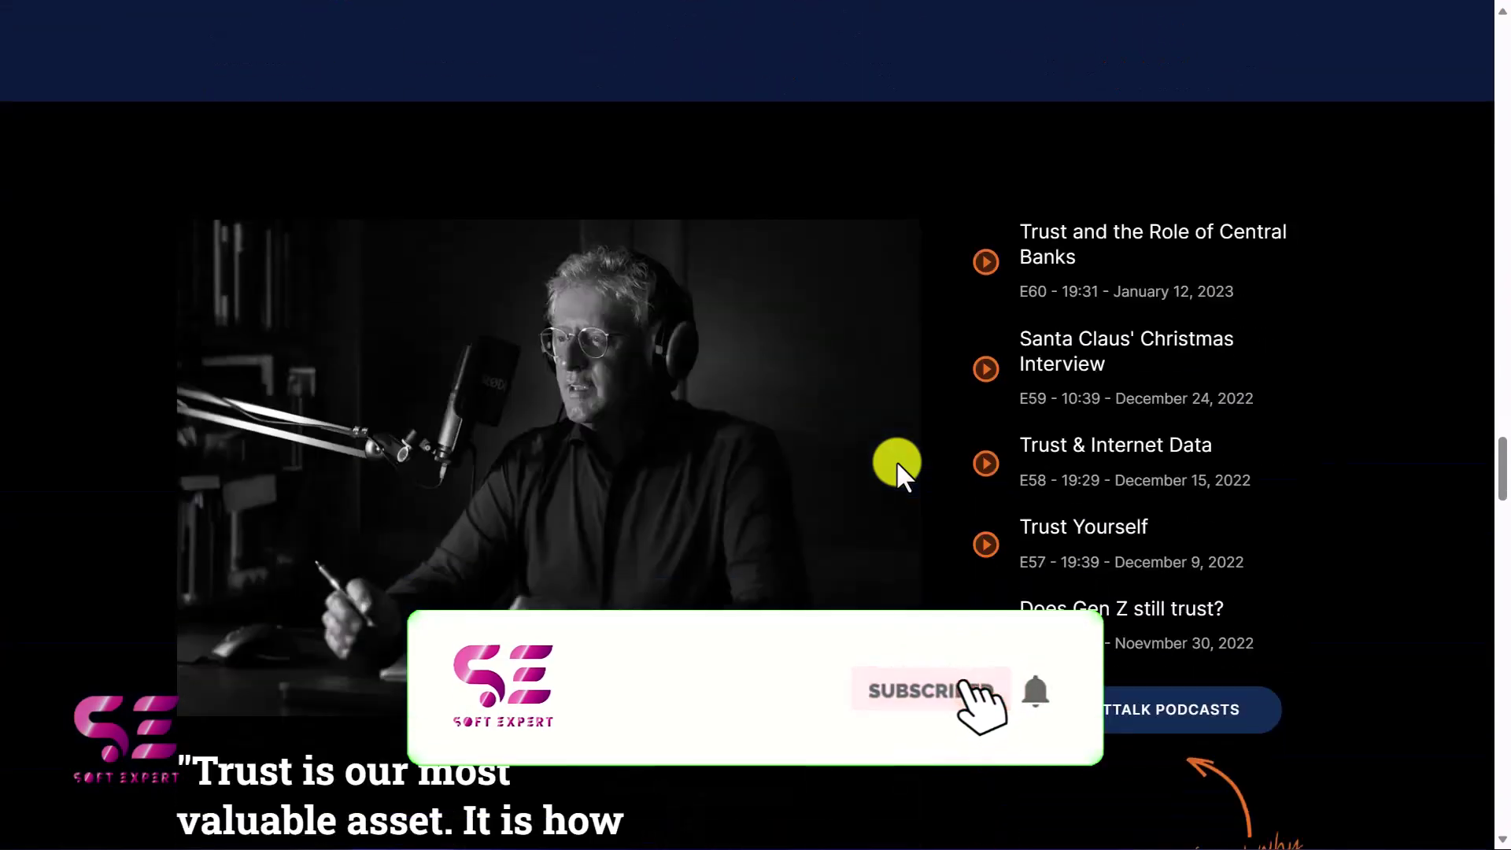
{"action": "scroll", "coordinate": [896, 461], "scroll_direction": "down", "scroll_amount": 20}
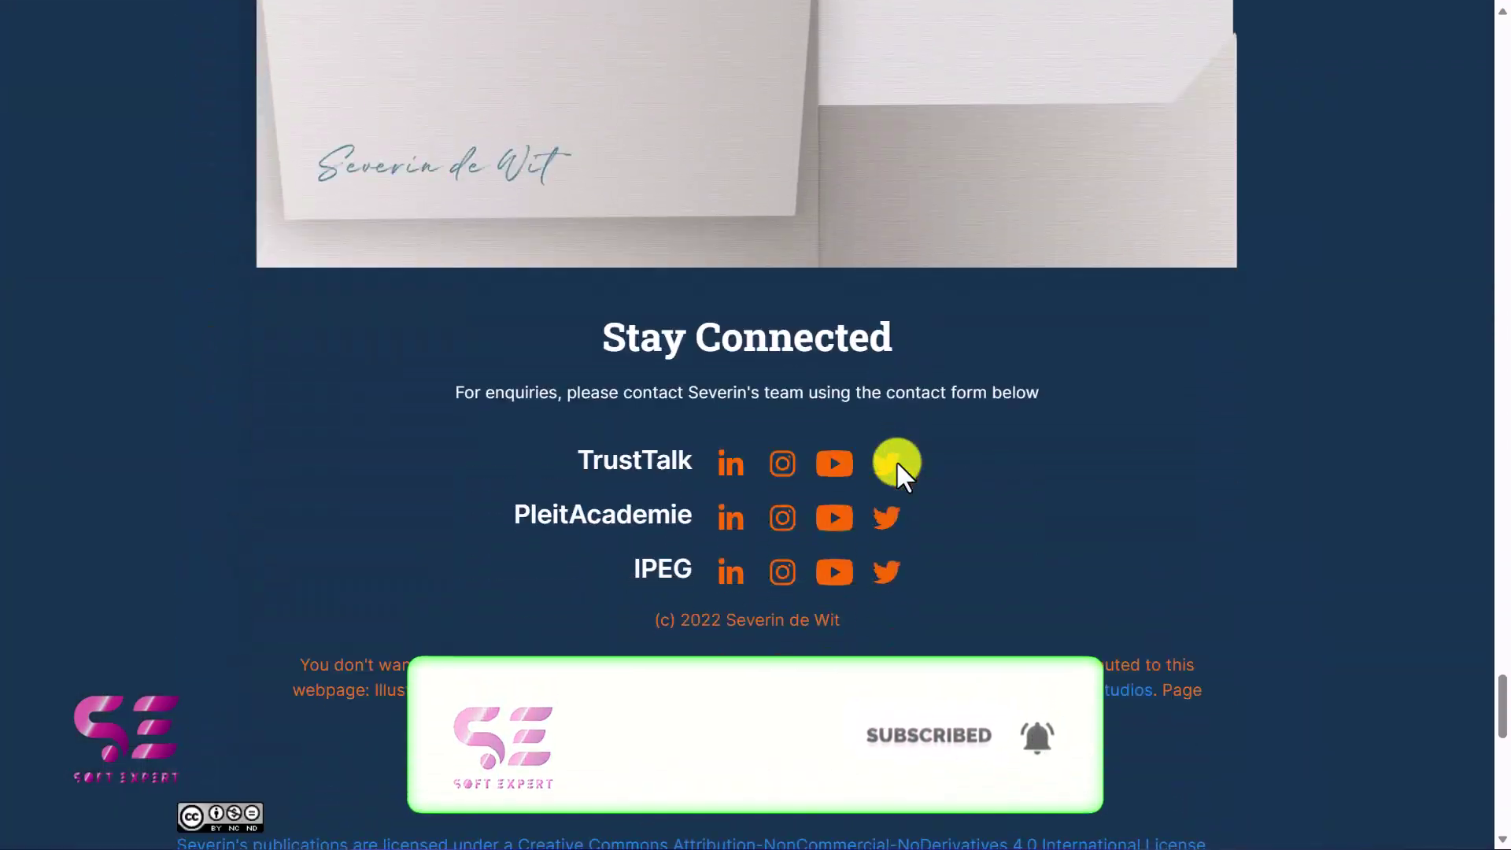
{"action": "scroll", "coordinate": [895, 460], "scroll_direction": "down", "scroll_amount": 14}
{"action": "scroll", "coordinate": [896, 460], "scroll_direction": "up", "scroll_amount": 13}
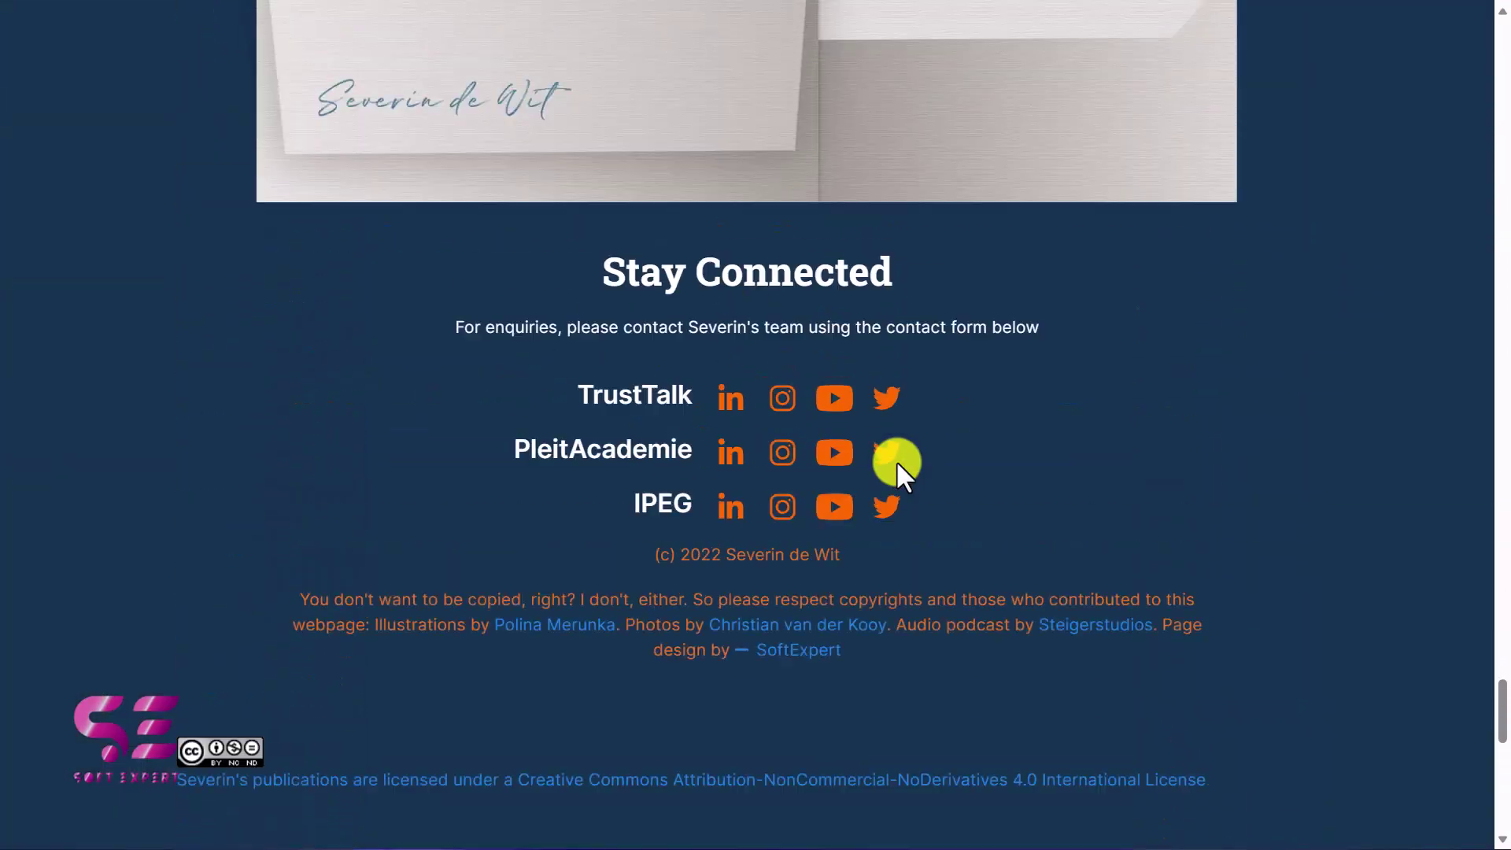
{"action": "scroll", "coordinate": [896, 461], "scroll_direction": "up", "scroll_amount": 20}
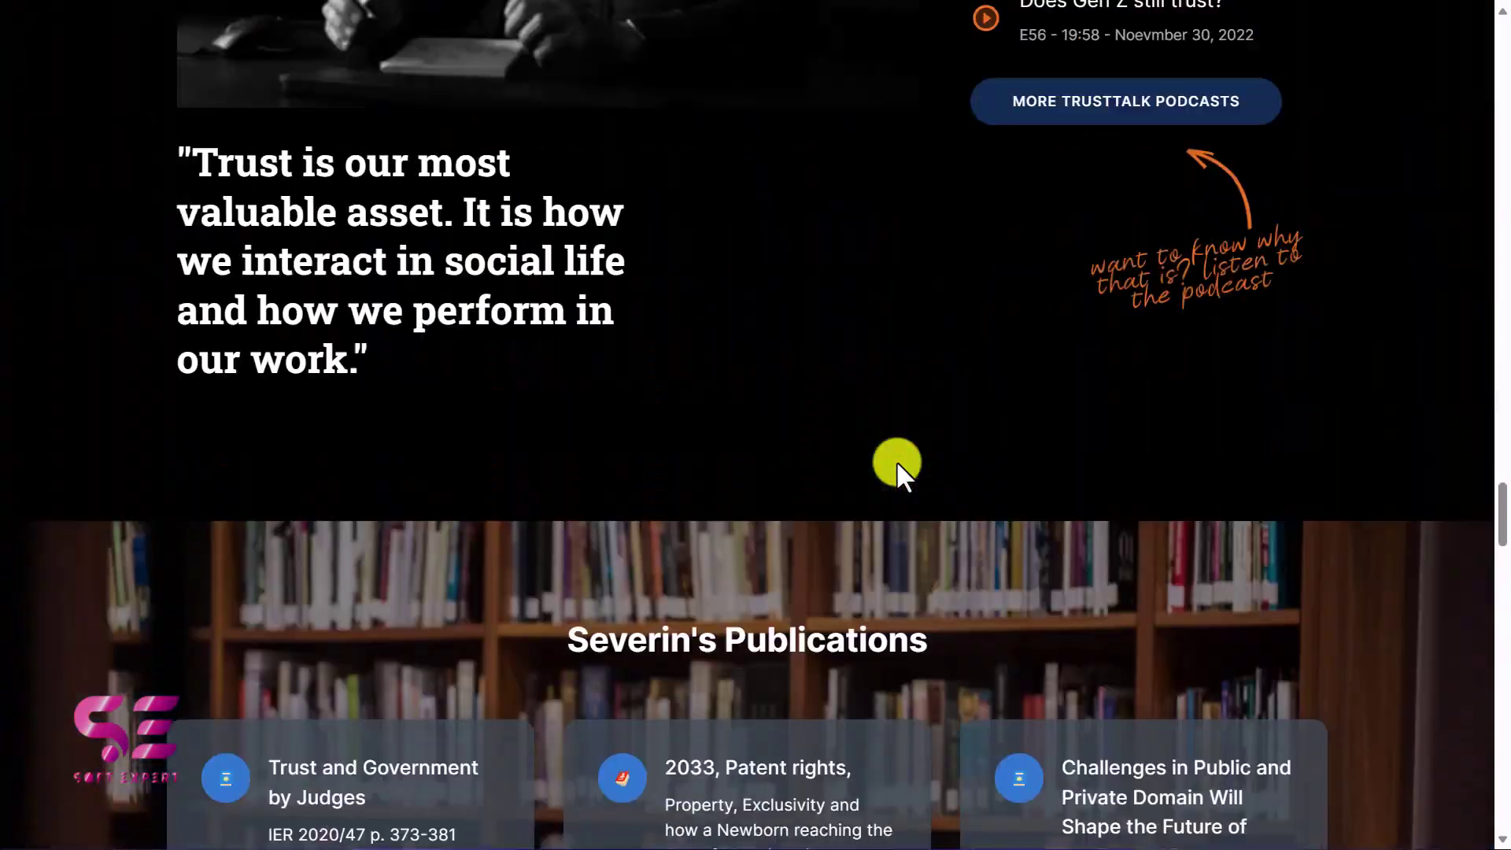
{"action": "scroll", "coordinate": [896, 460], "scroll_direction": "up", "scroll_amount": 12}
{"action": "key", "text": "alt+Tab"}
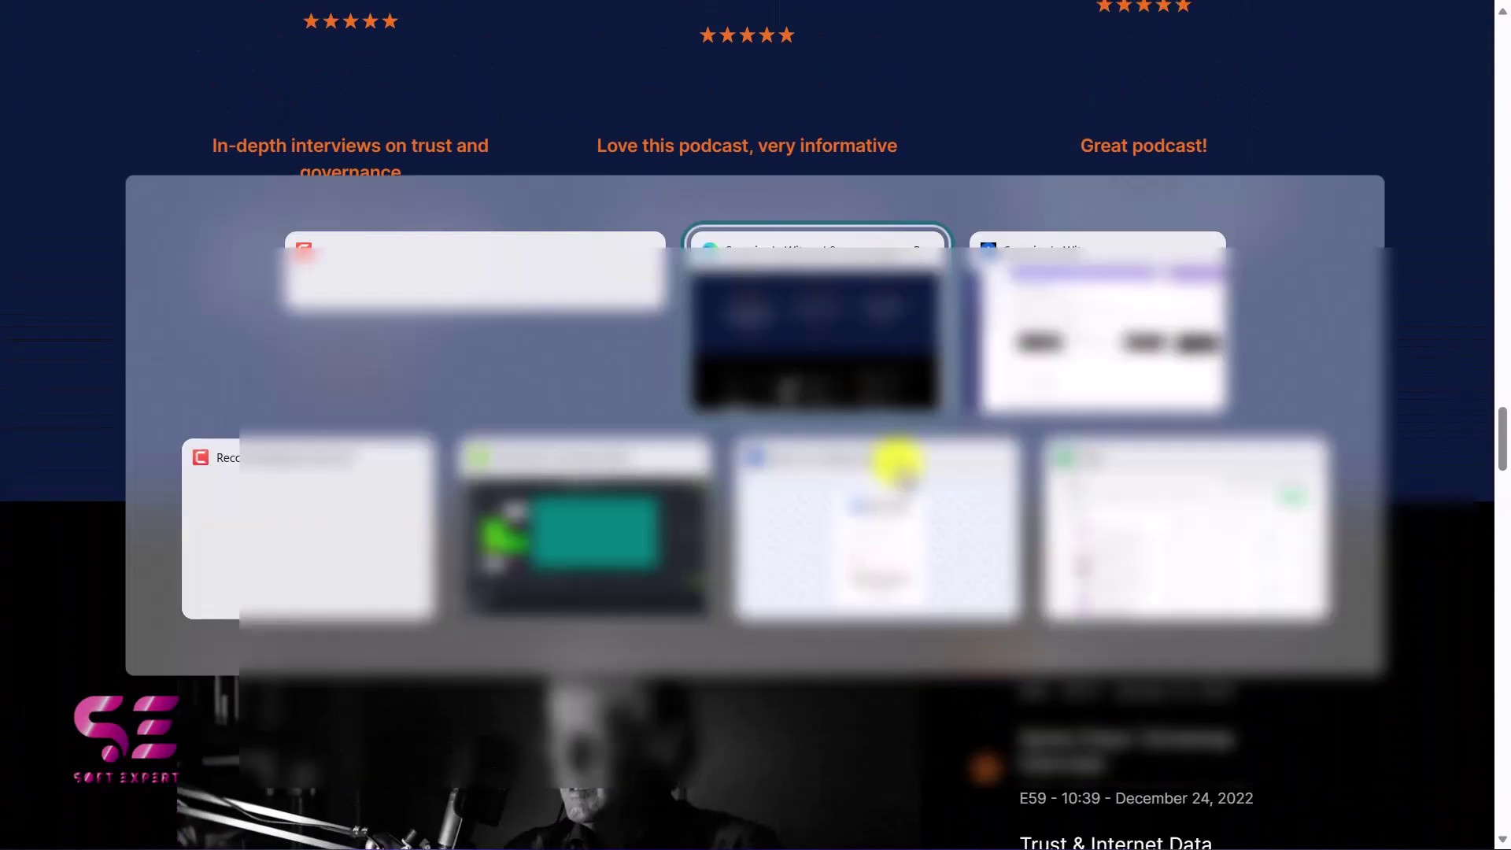
{"action": "key", "text": "alt+Tab"}
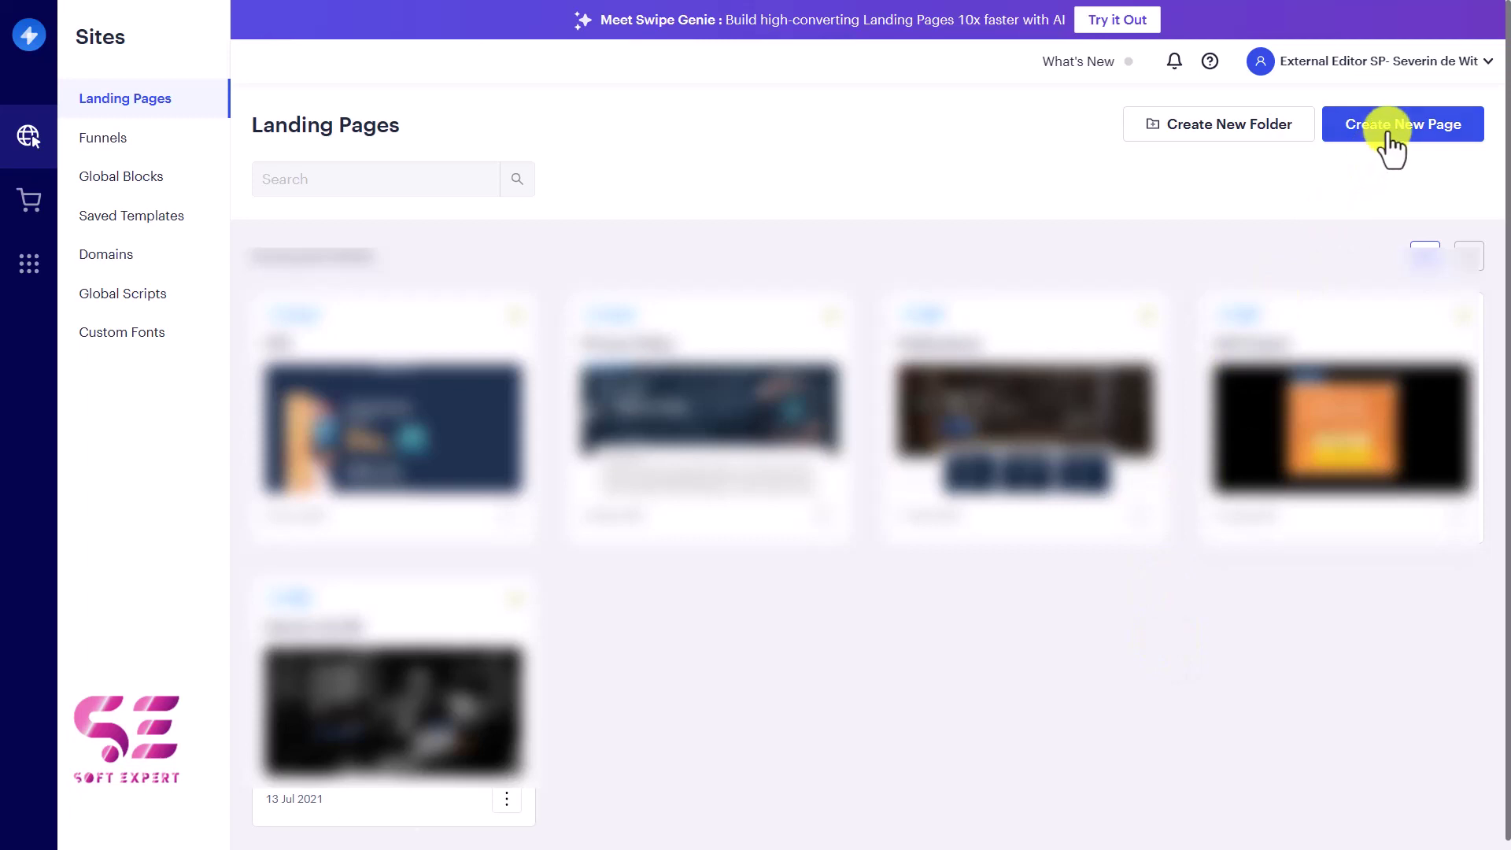
Create a new page named 'Soft Expert1' and choose Smart Page as its type
{"action": "left_click", "coordinate": [1419, 138]}
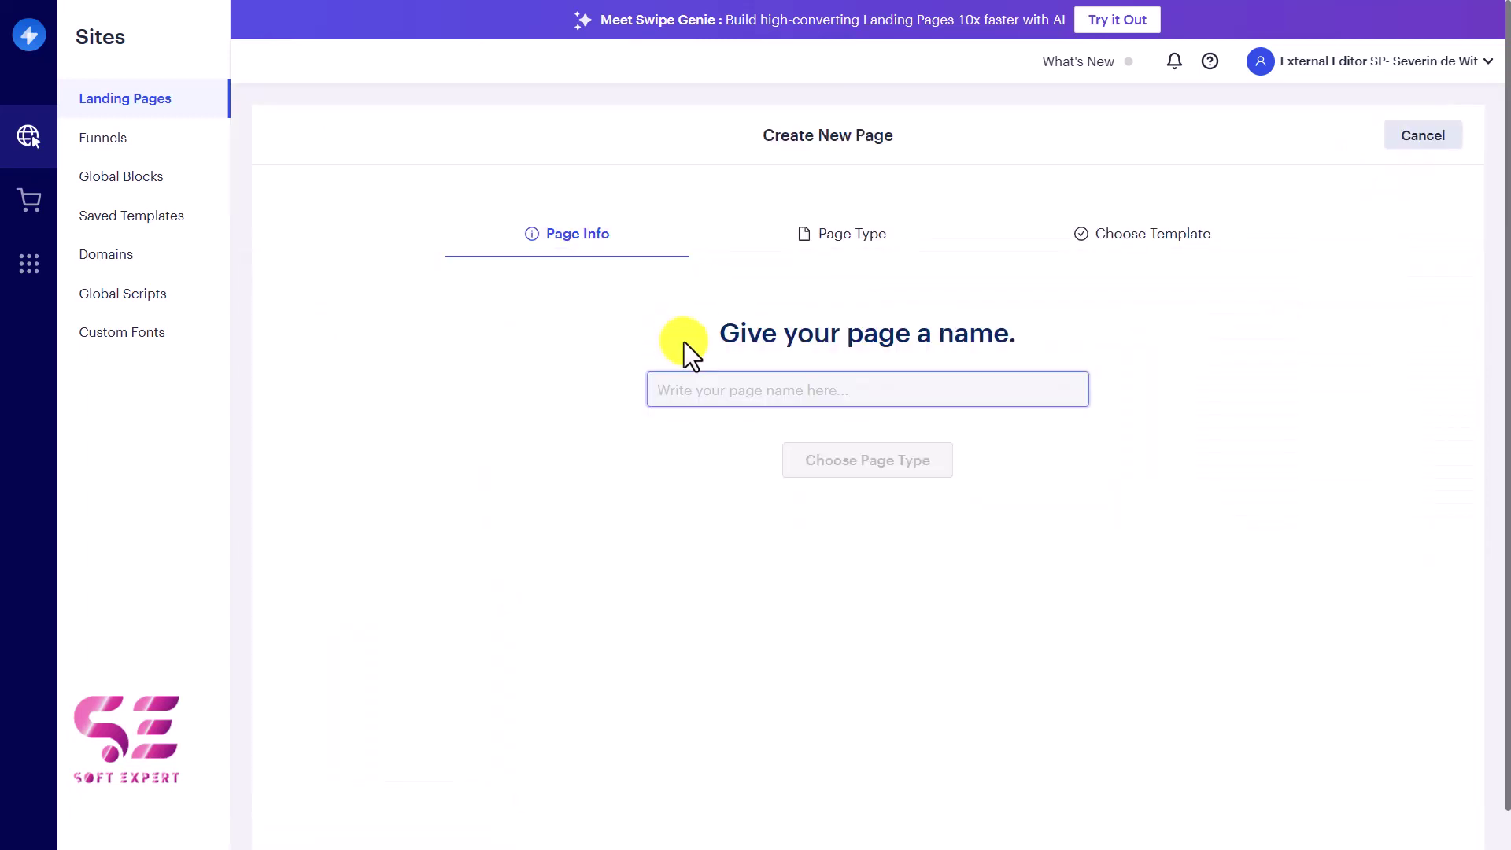
{"action": "type", "text": "Soft Expert1"}
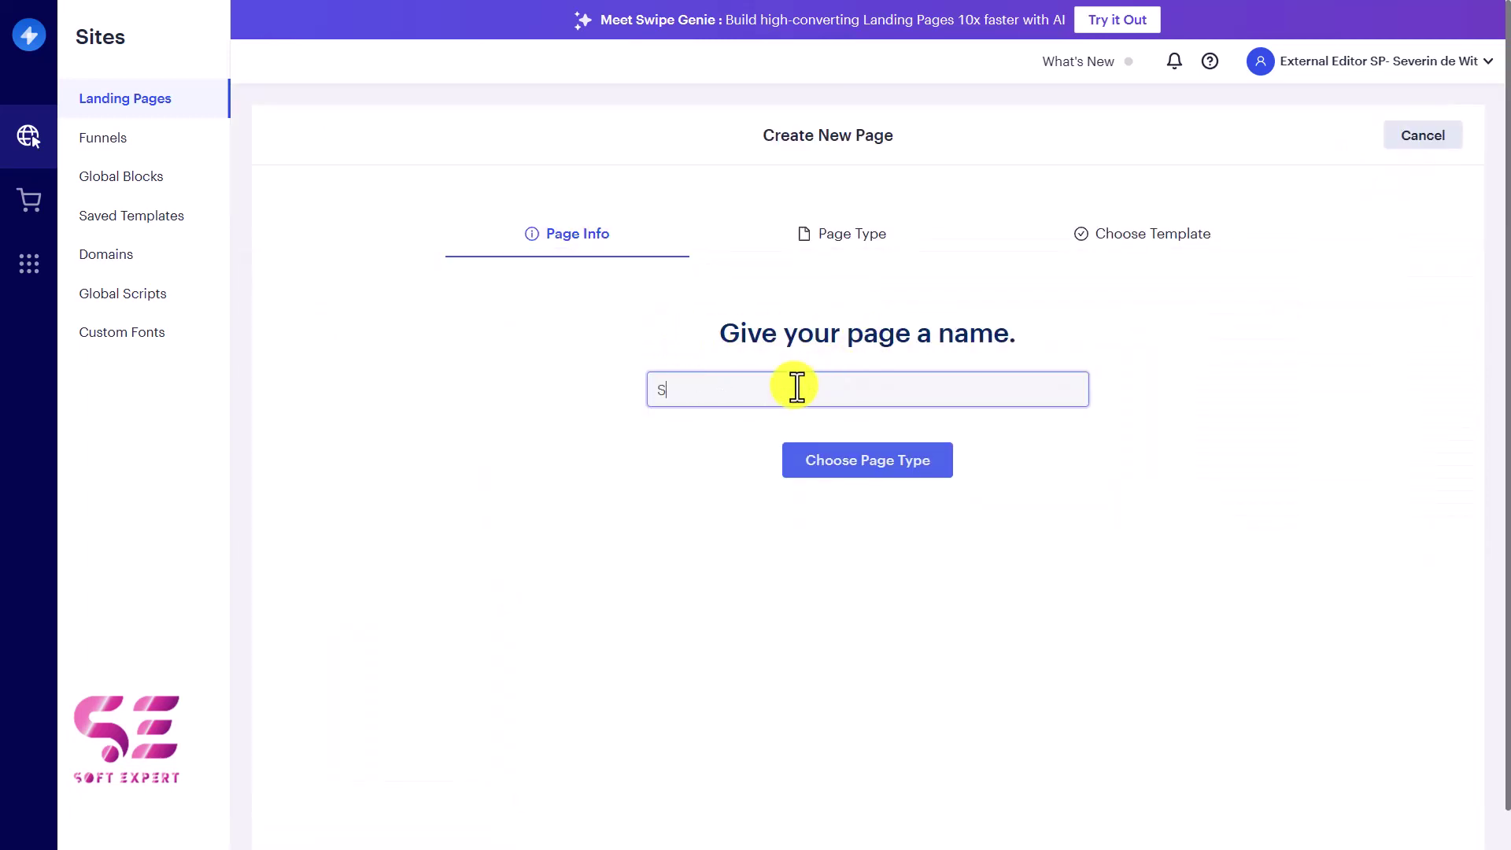
{"action": "left_click", "coordinate": [833, 465]}
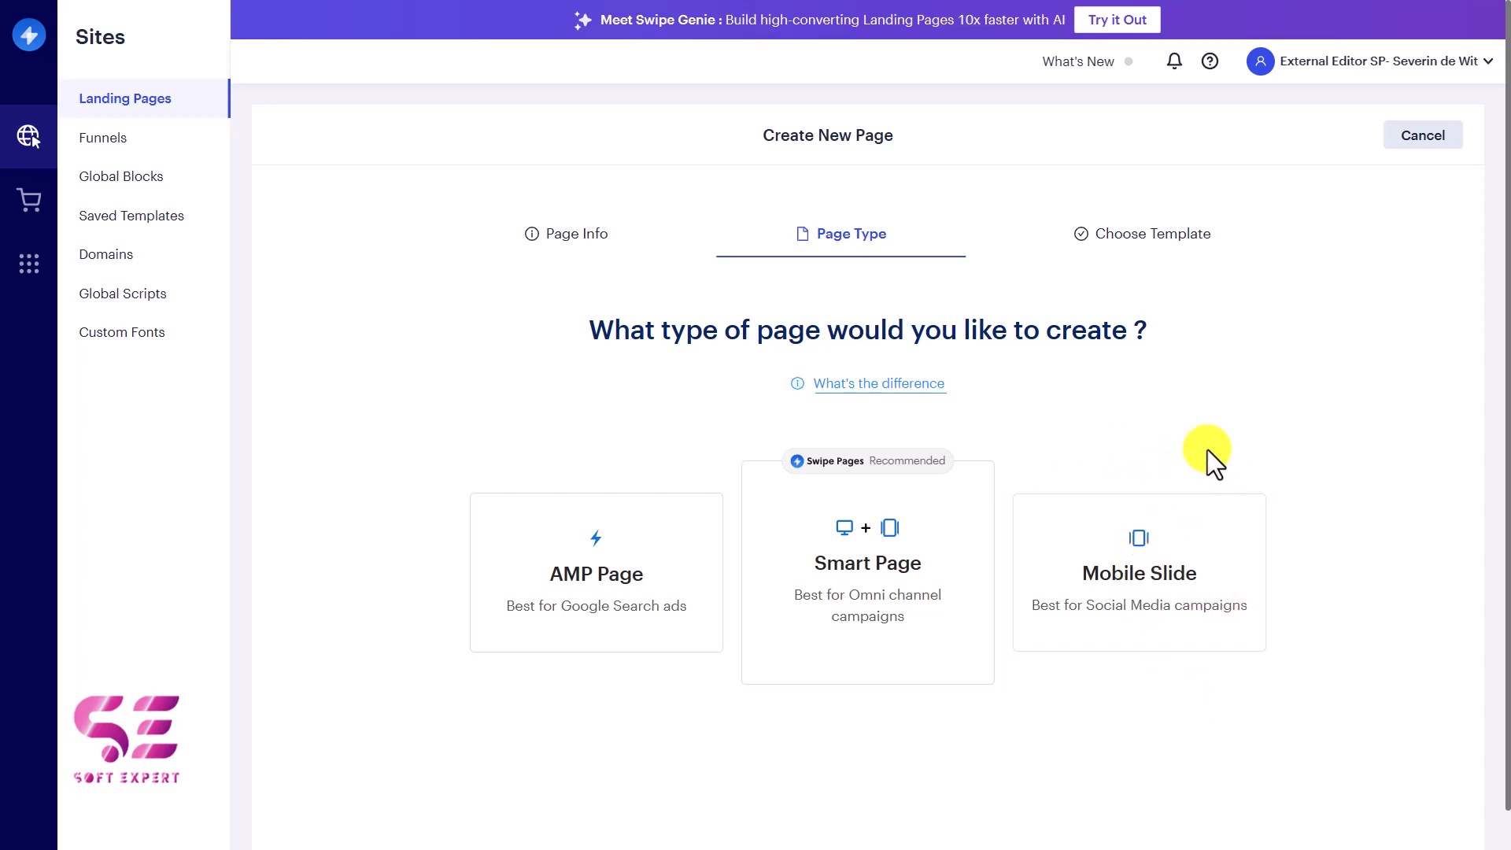
{"action": "left_click", "coordinate": [867, 539]}
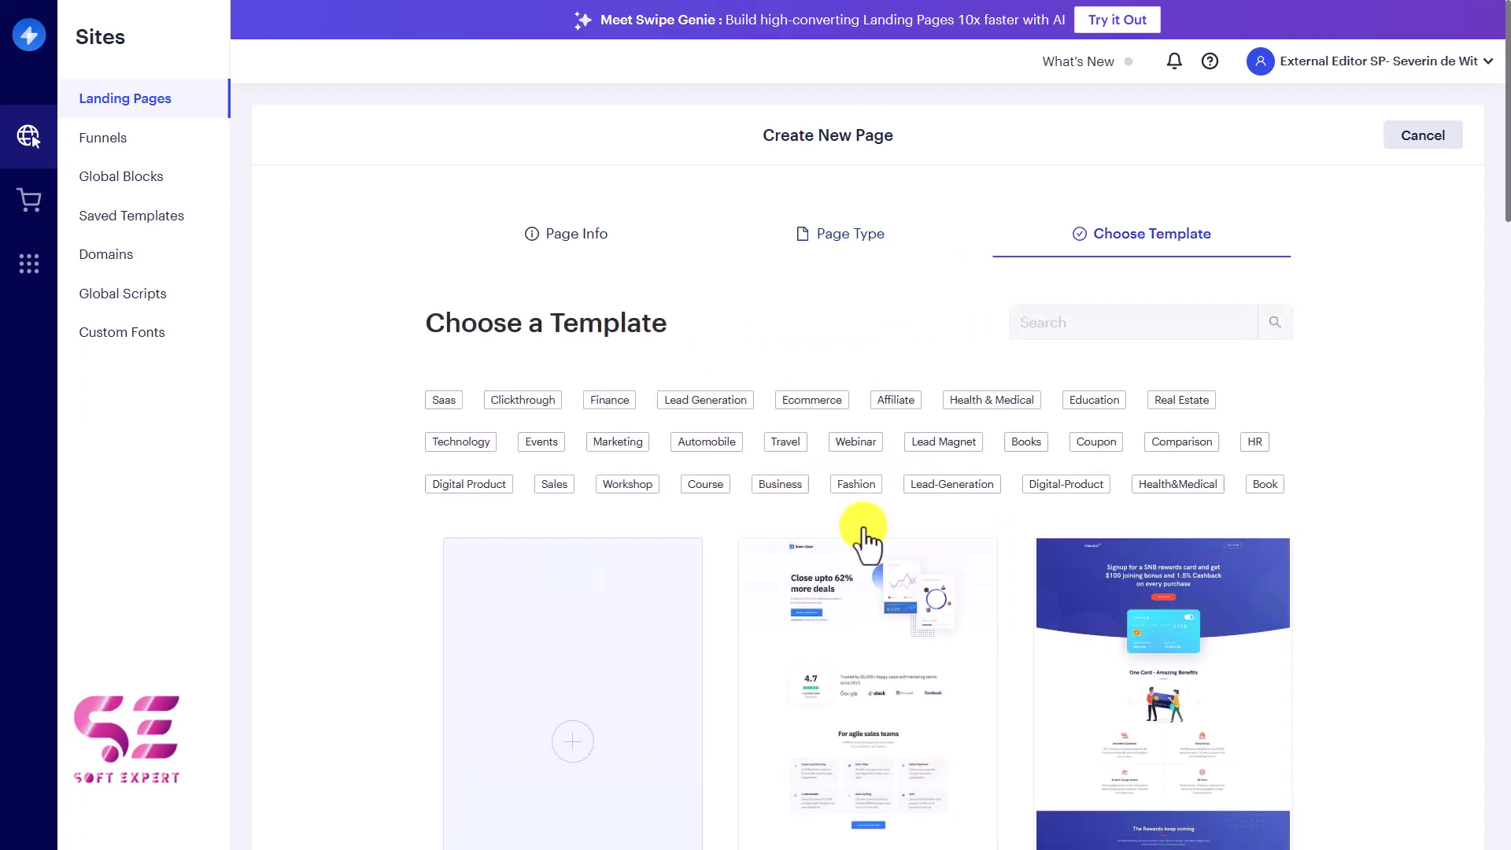
{"action": "scroll", "coordinate": [866, 539], "scroll_direction": "down", "scroll_amount": 3}
{"action": "scroll", "coordinate": [866, 540], "scroll_direction": "down", "scroll_amount": 3}
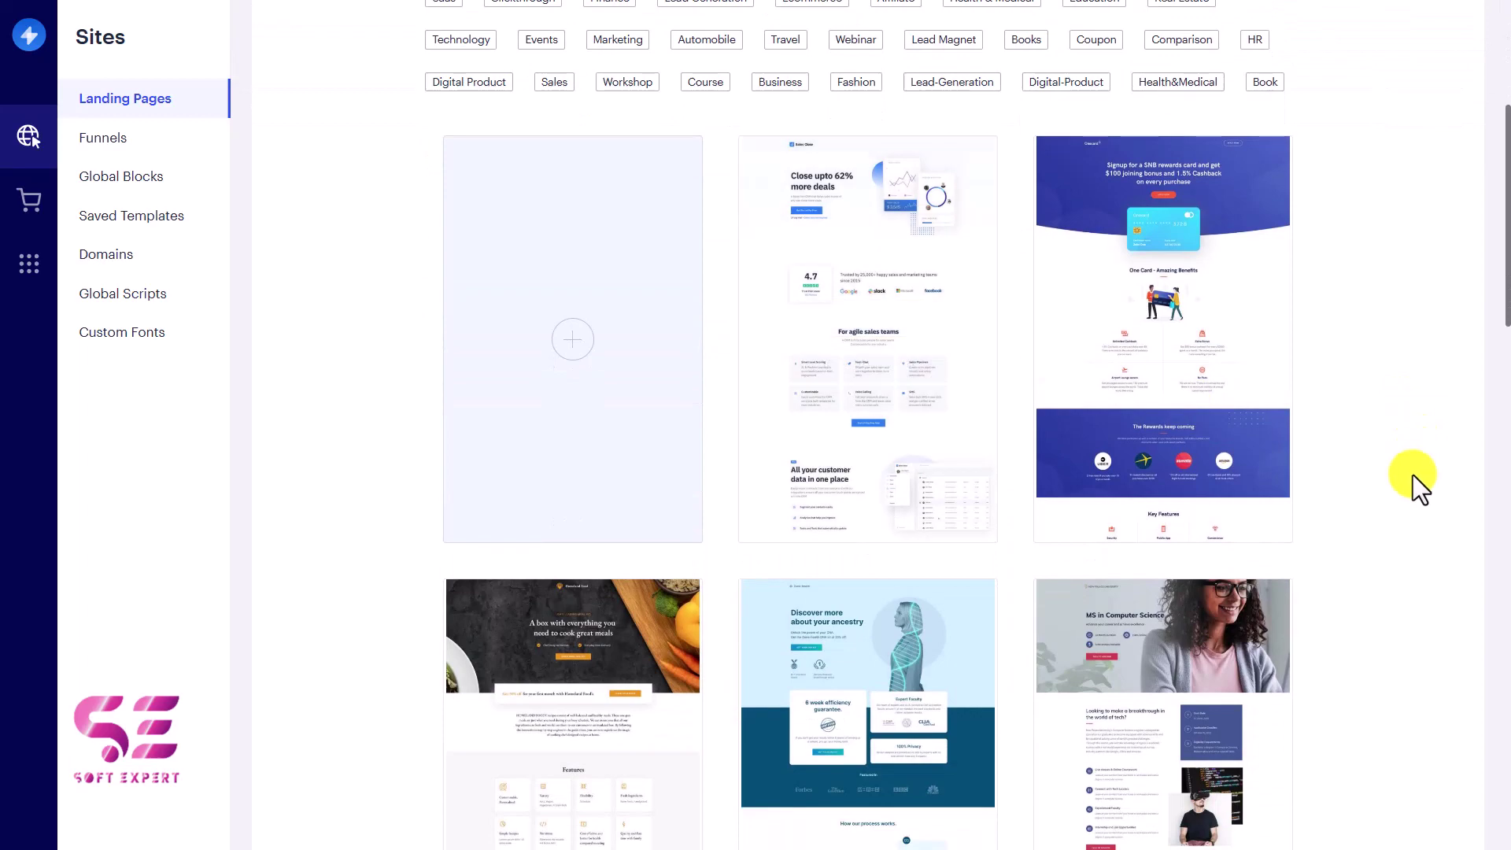
{"action": "scroll", "coordinate": [1406, 488], "scroll_direction": "down", "scroll_amount": 8}
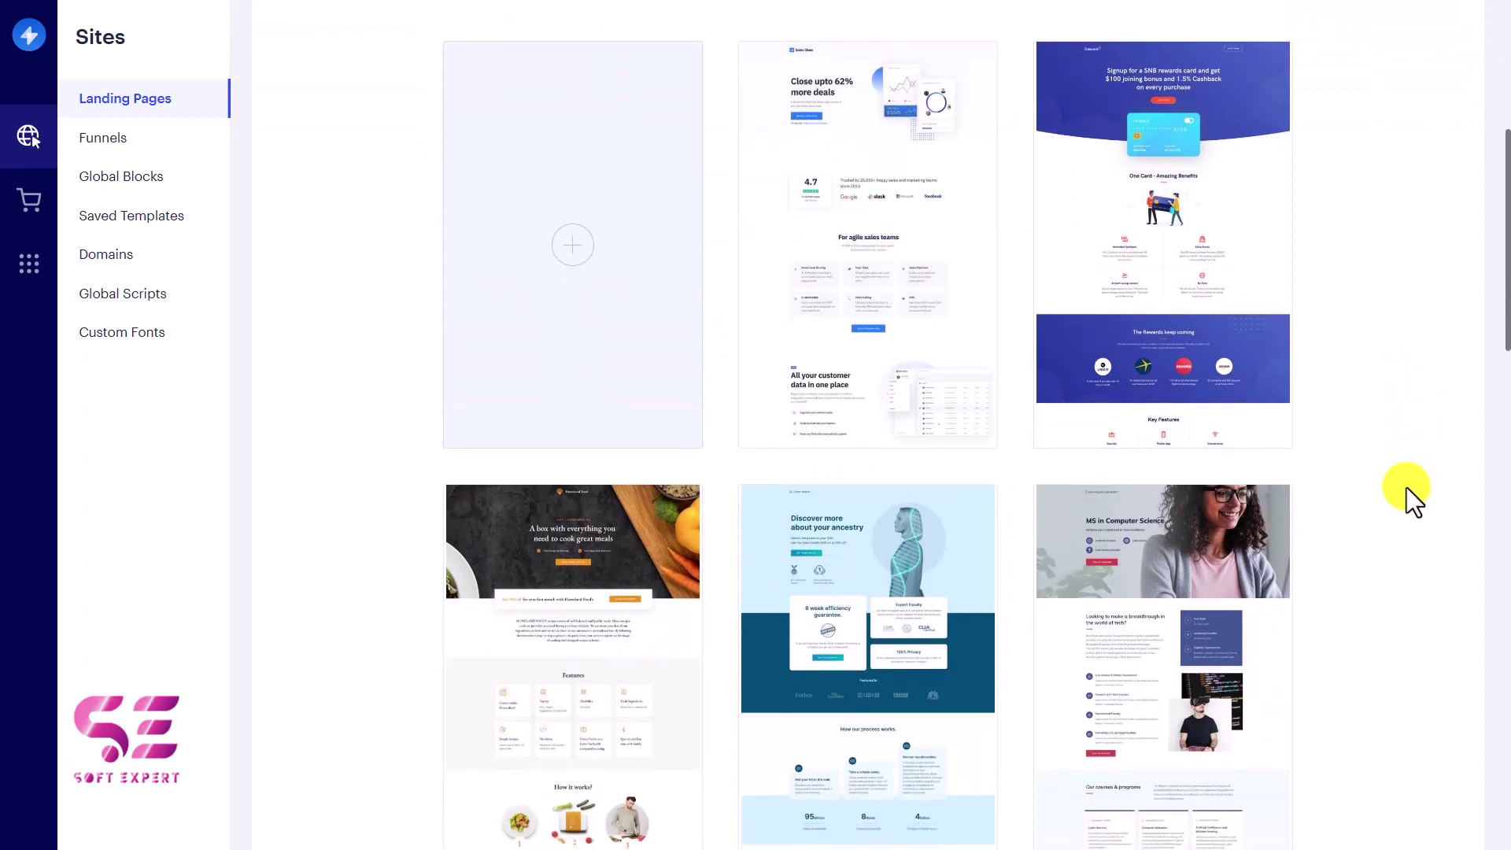
{"action": "scroll", "coordinate": [1406, 488], "scroll_direction": "down", "scroll_amount": 15}
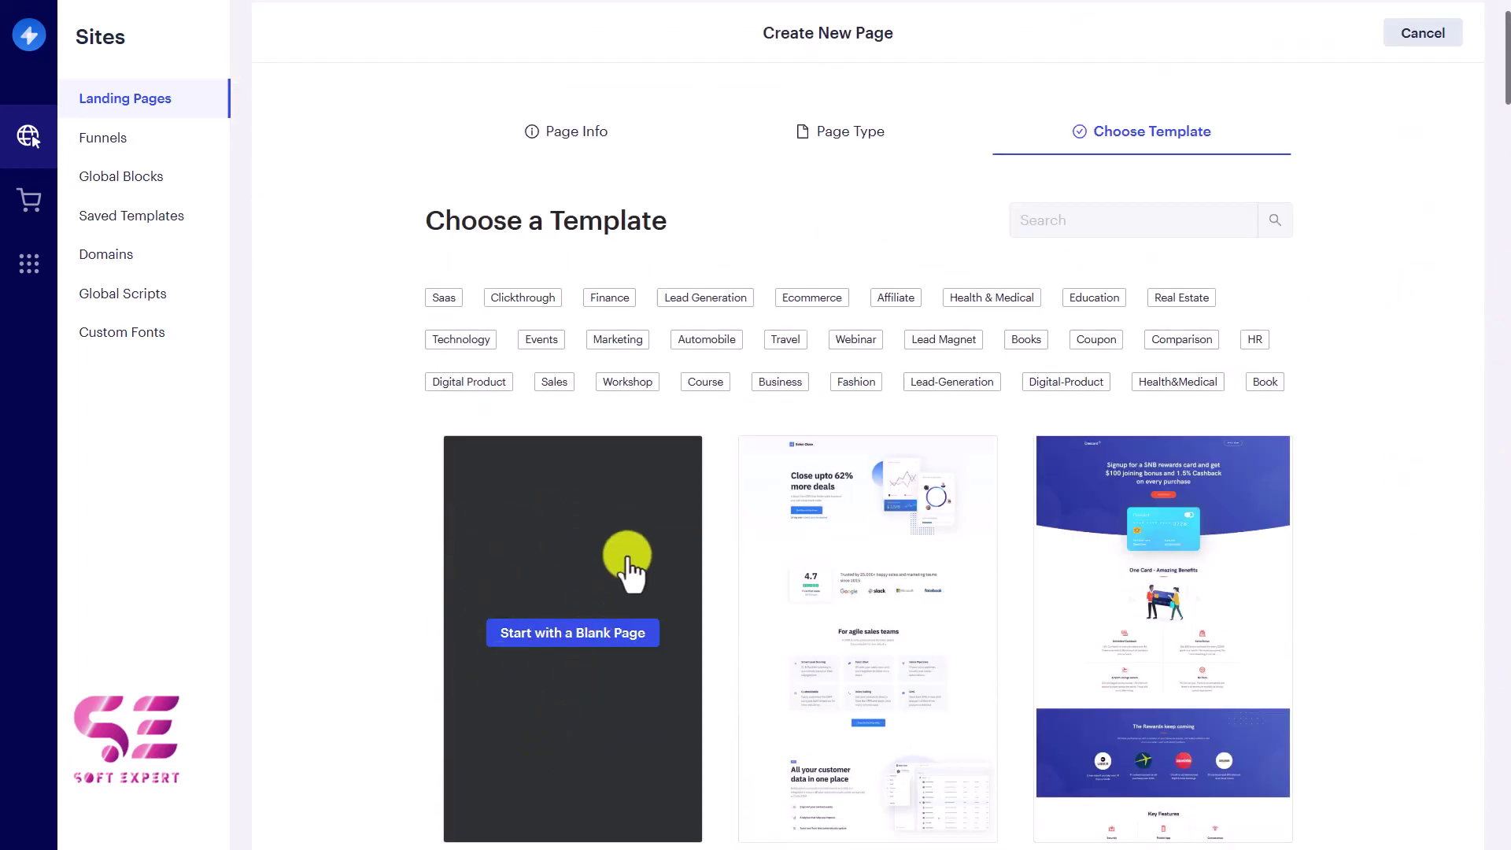
{"action": "left_click_drag", "start_coordinate": [1505, 79], "coordinate": [1504, 421]}
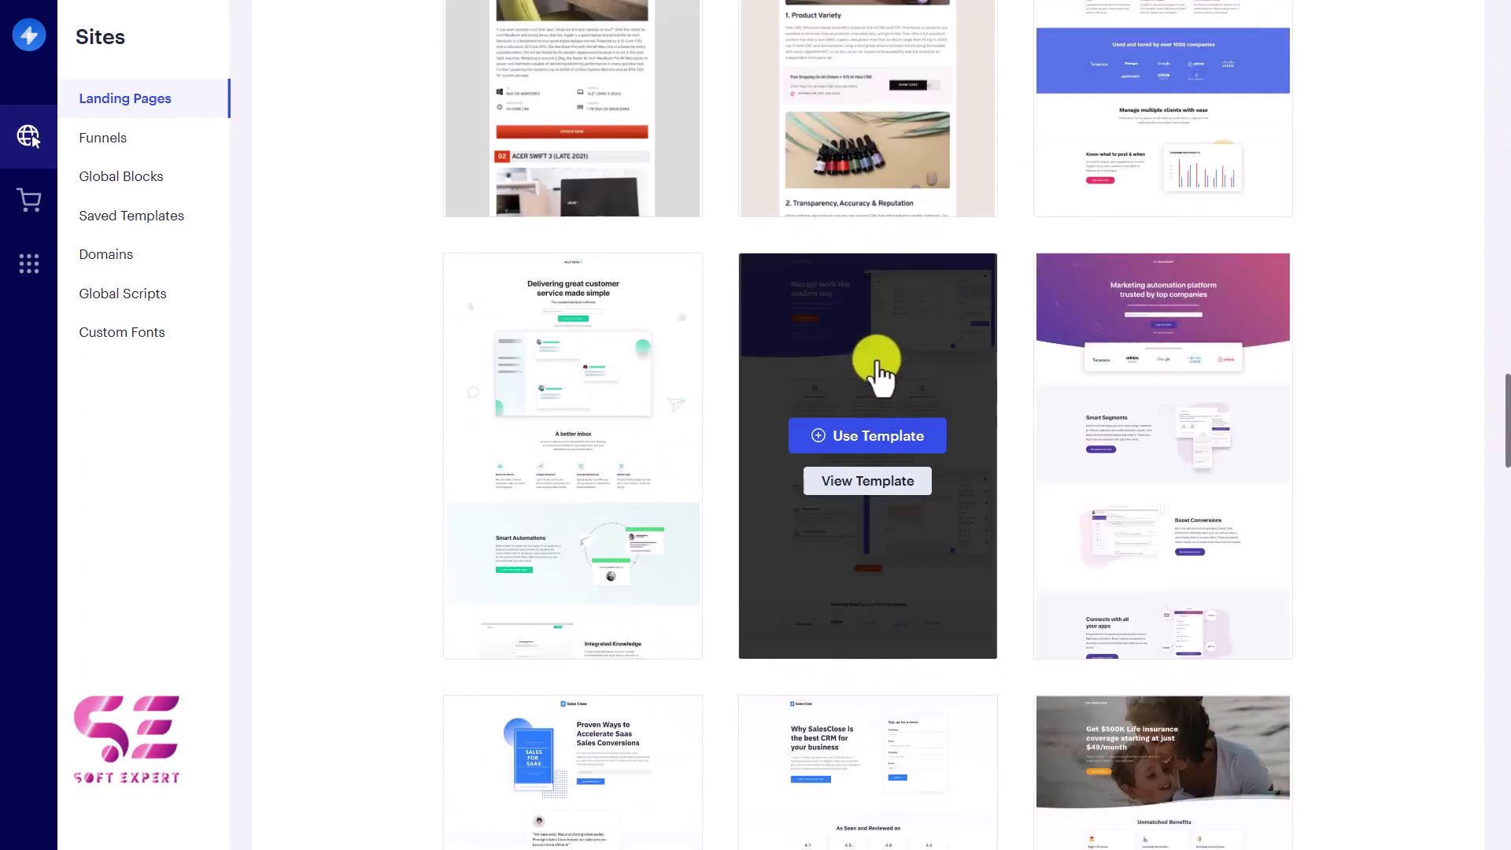
{"action": "left_click", "coordinate": [864, 483]}
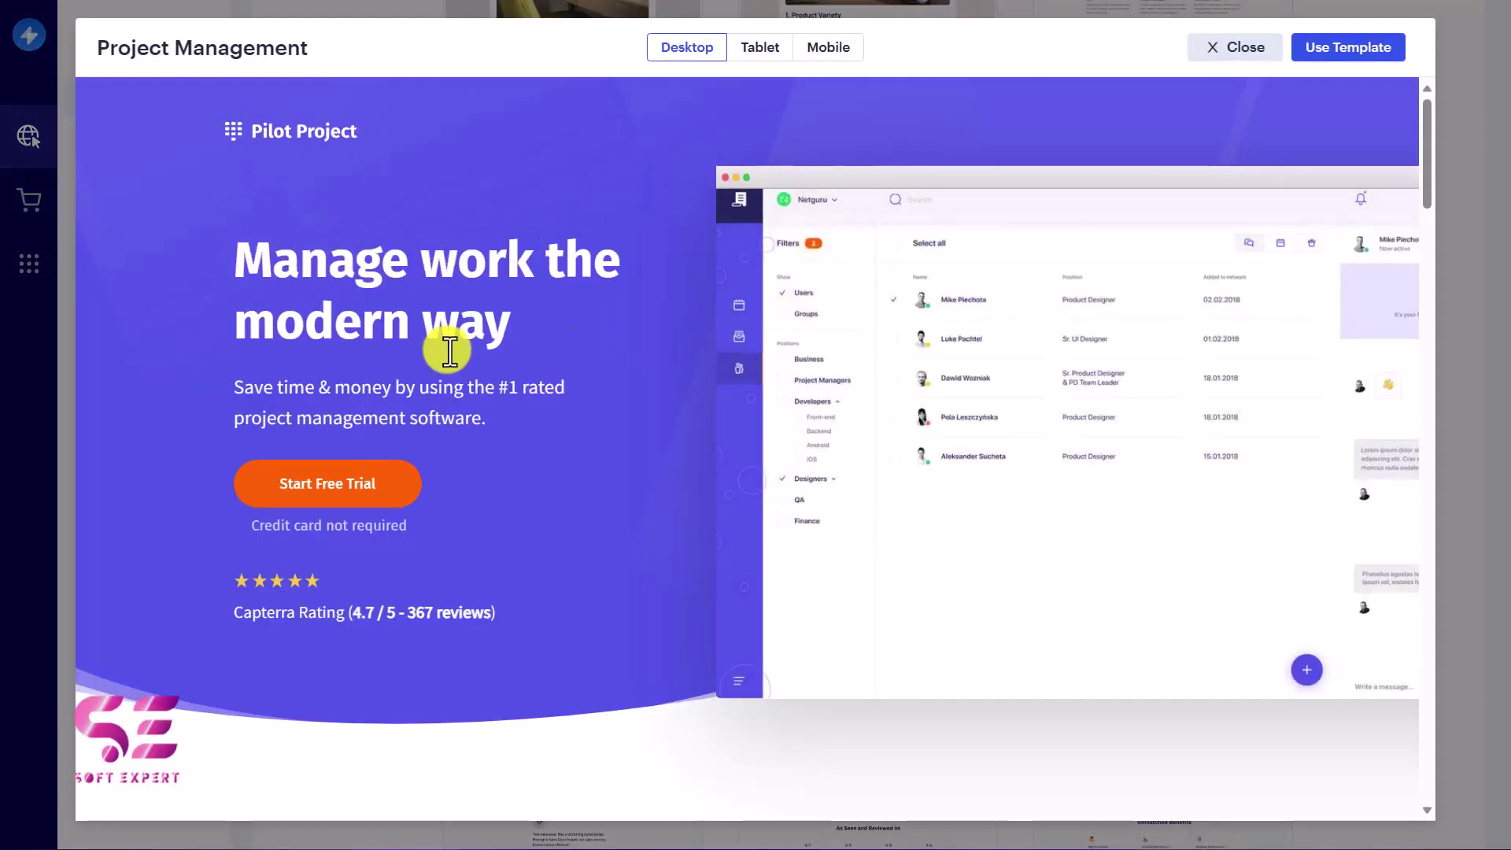
Scroll through the Project Management template preview in desktop layout
{"action": "scroll", "coordinate": [975, 505], "scroll_direction": "down", "scroll_amount": 10}
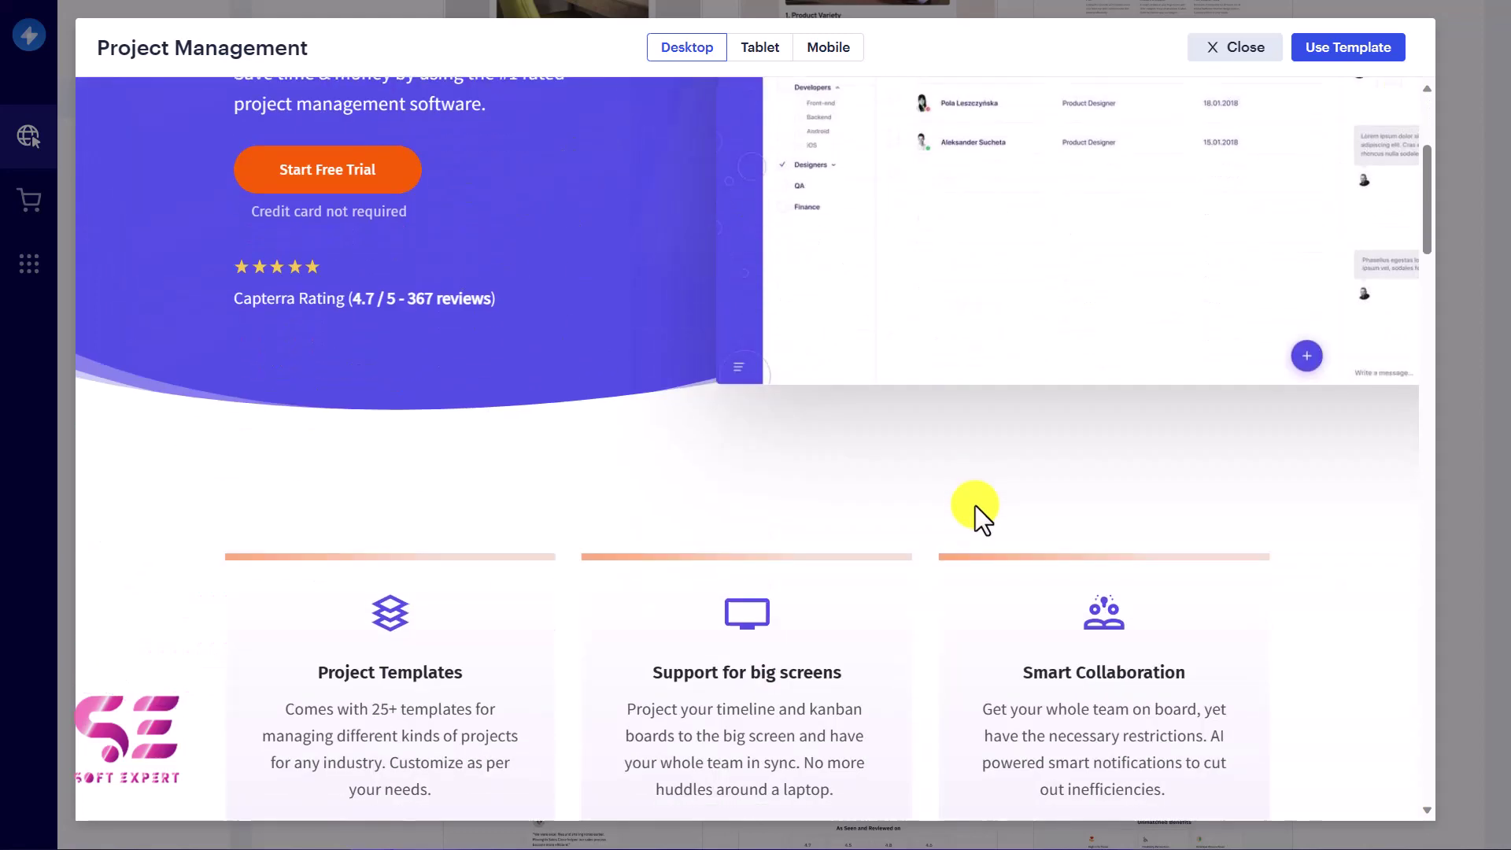
{"action": "scroll", "coordinate": [782, 315], "scroll_direction": "down", "scroll_amount": 6}
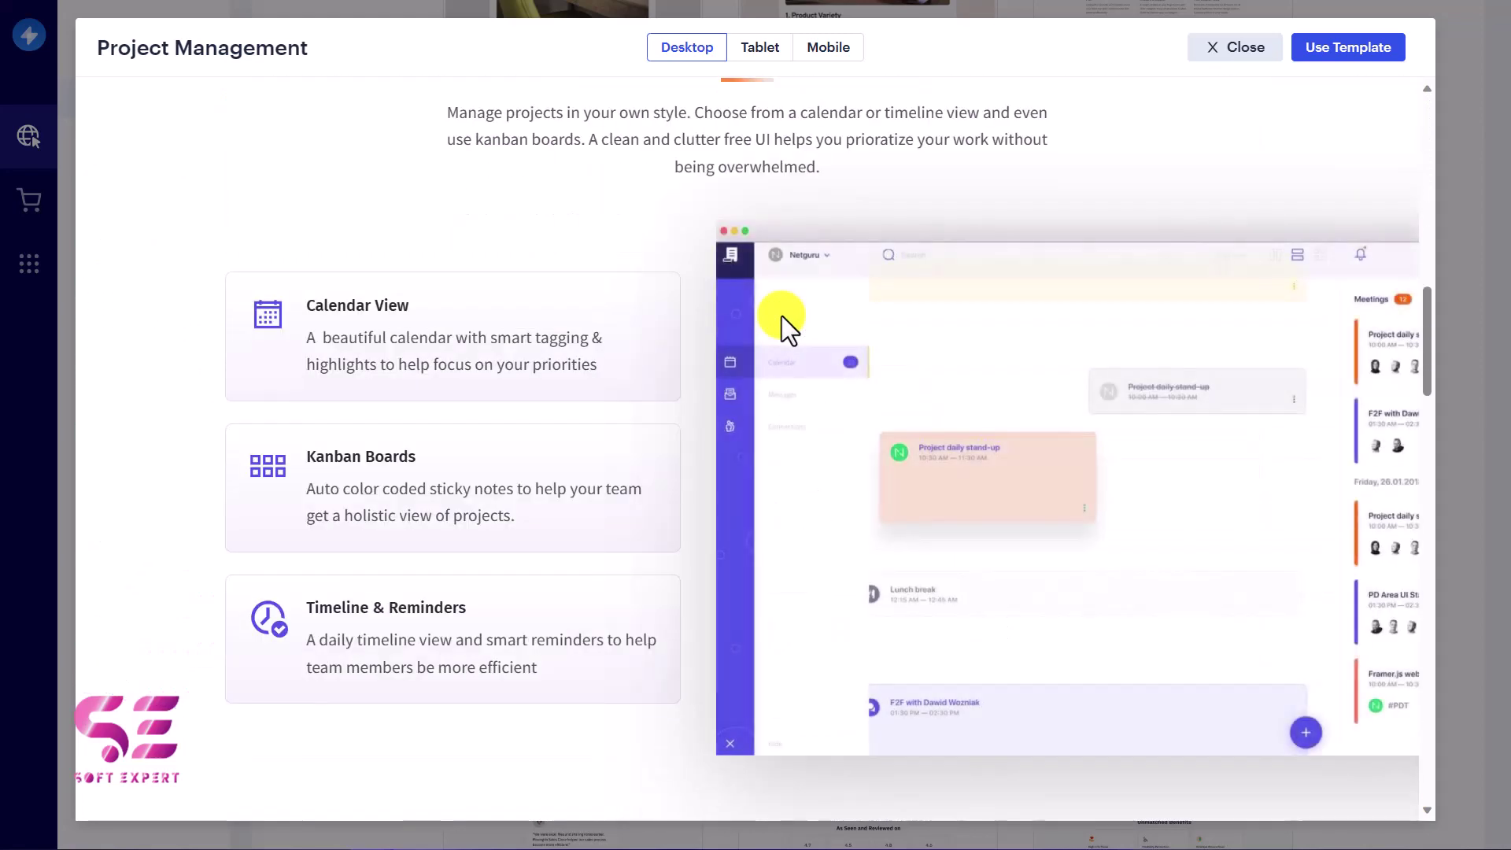
{"action": "scroll", "coordinate": [866, 613], "scroll_direction": "down", "scroll_amount": 20}
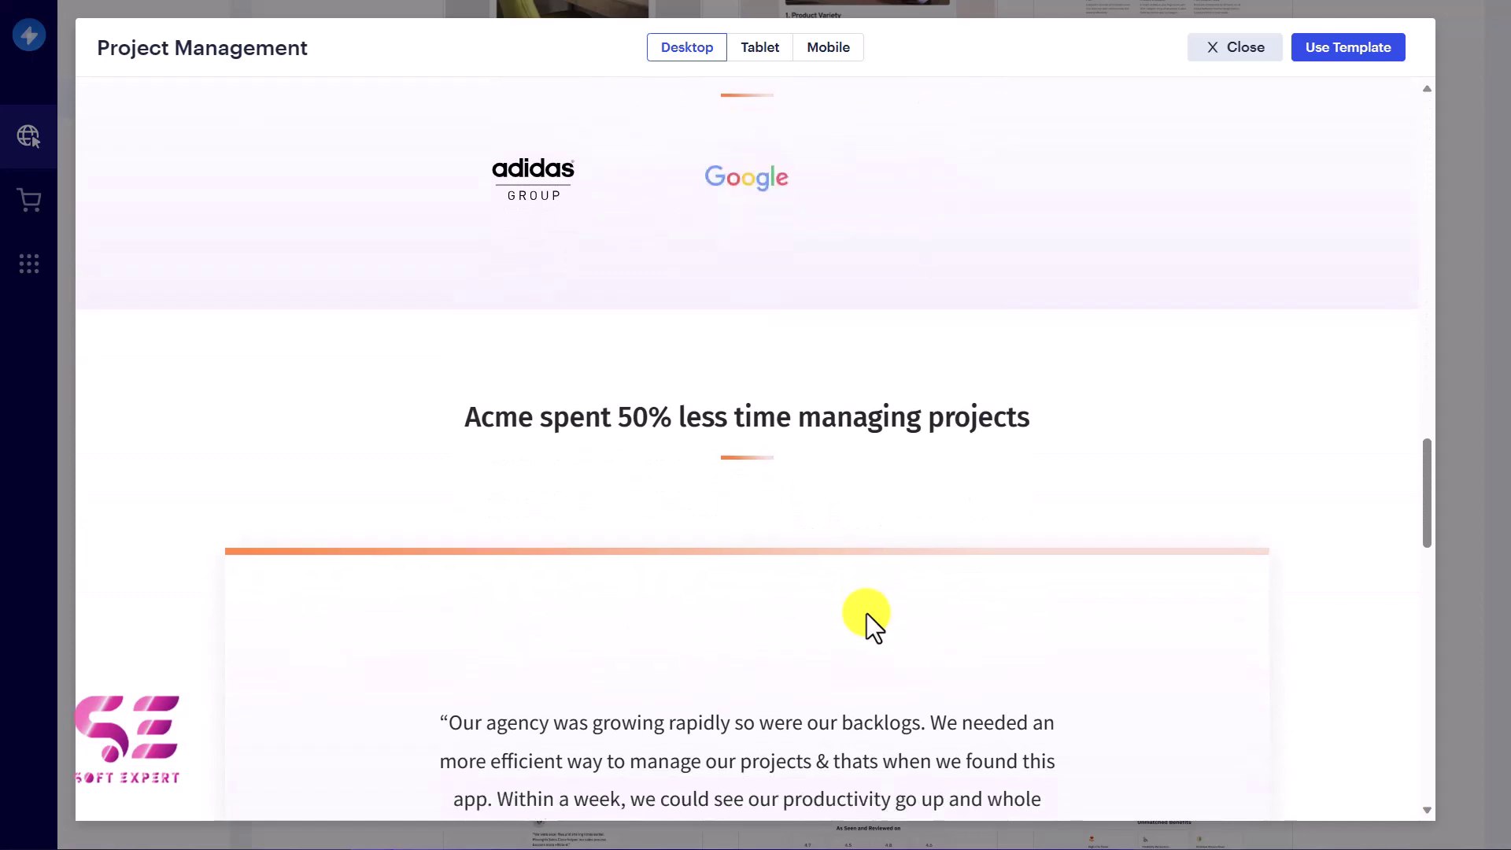
{"action": "scroll", "coordinate": [866, 612], "scroll_direction": "down", "scroll_amount": 12}
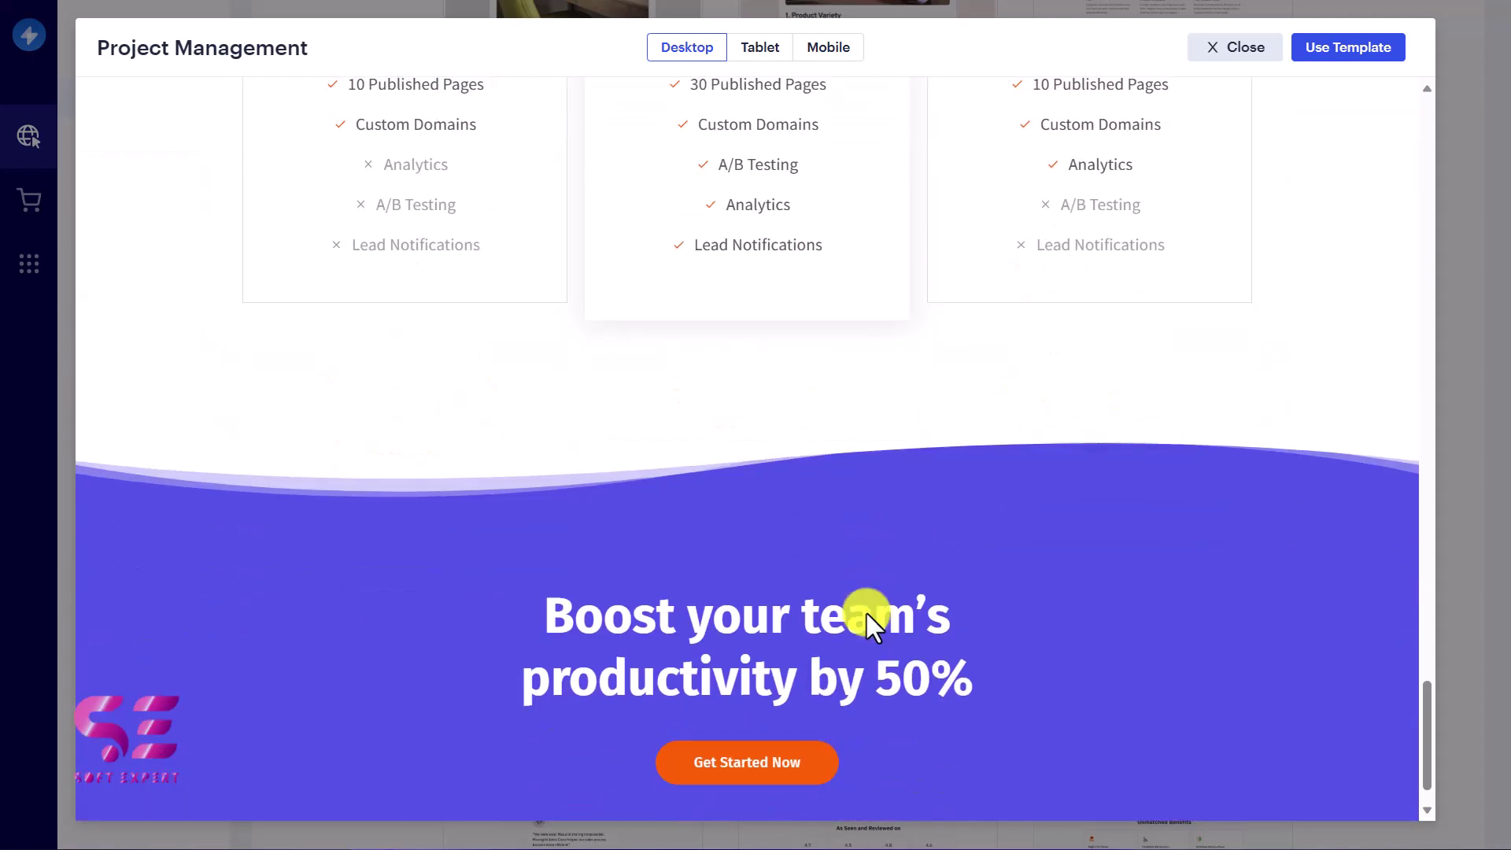
{"action": "scroll", "coordinate": [867, 614], "scroll_direction": "up", "scroll_amount": 9}
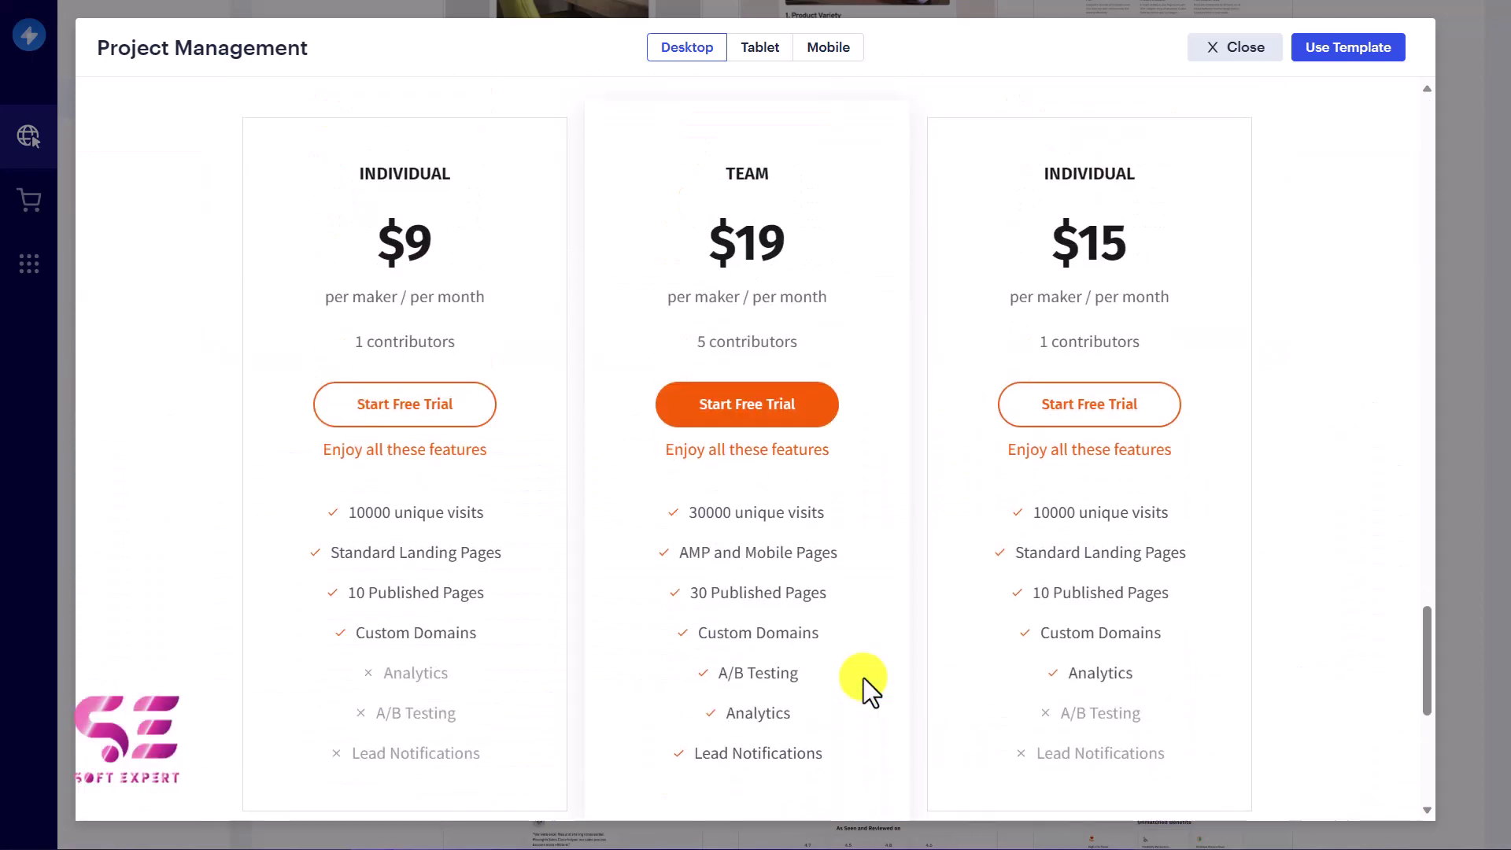
{"action": "scroll", "coordinate": [818, 417], "scroll_direction": "up", "scroll_amount": 10}
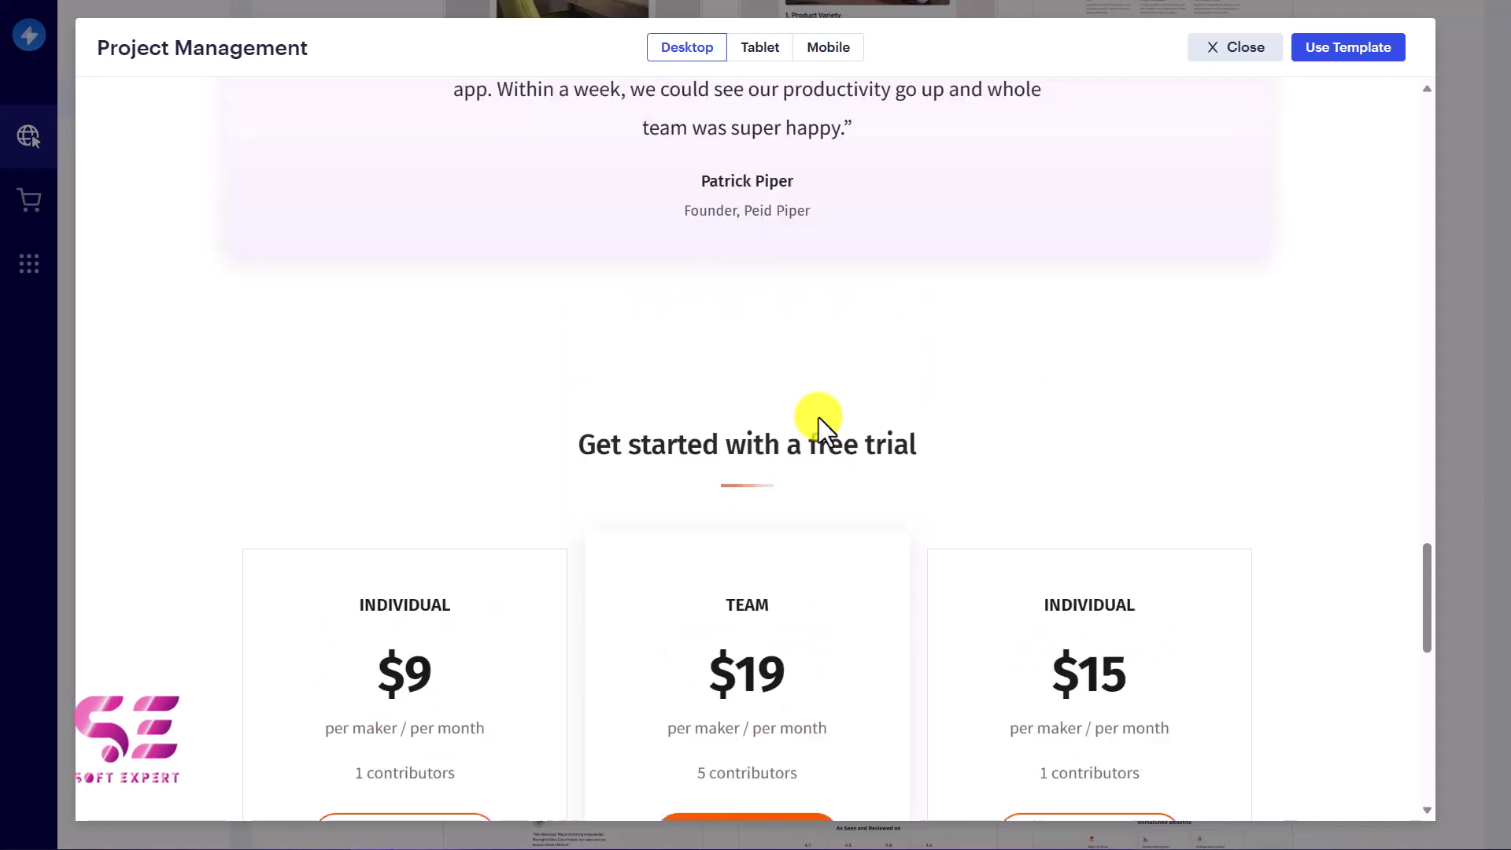
{"action": "scroll", "coordinate": [819, 417], "scroll_direction": "up", "scroll_amount": 1}
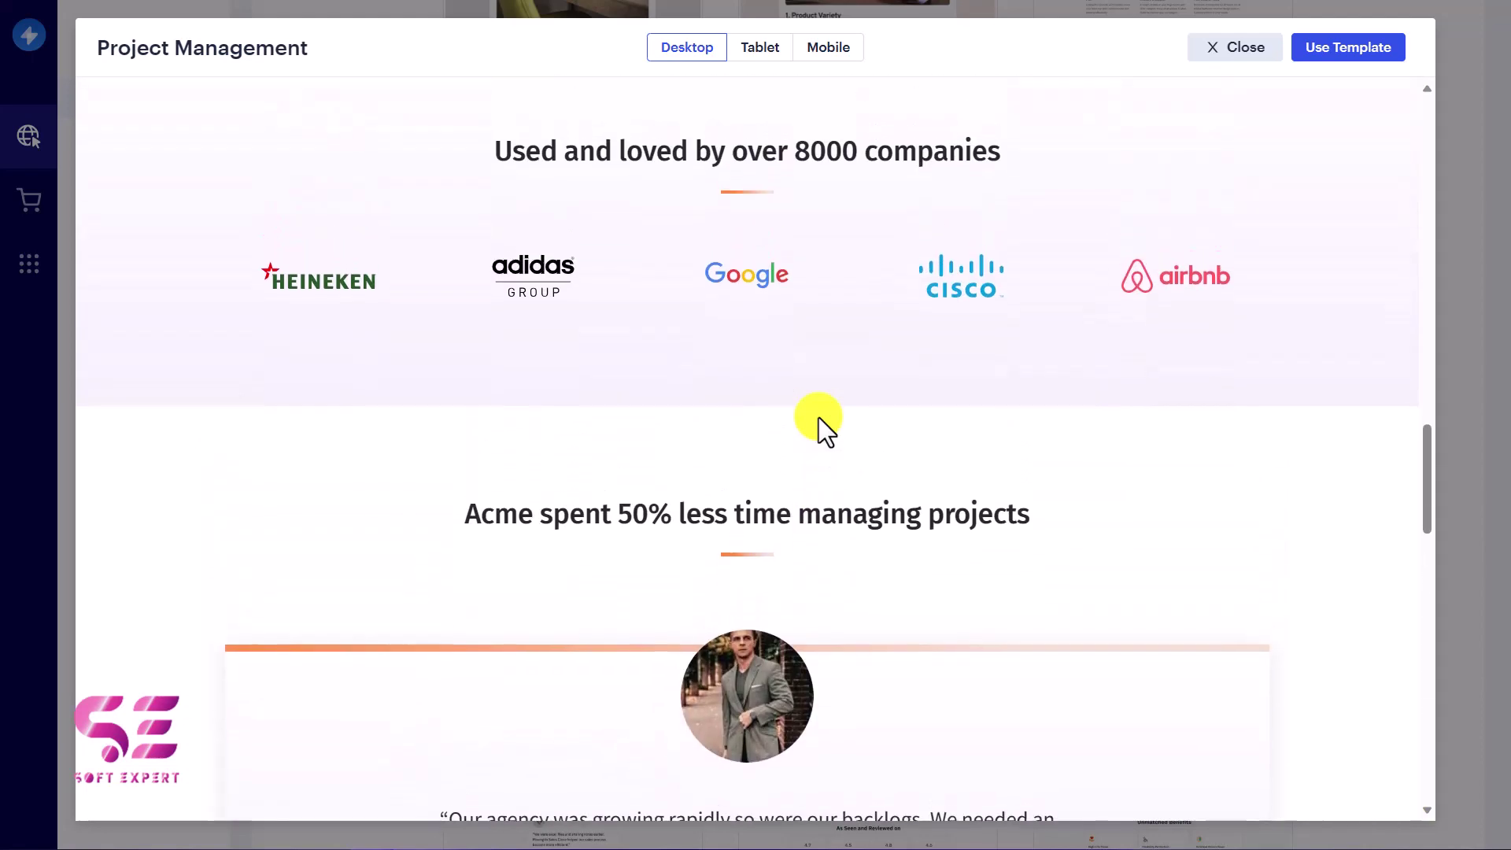
{"action": "scroll", "coordinate": [819, 418], "scroll_direction": "up", "scroll_amount": 6}
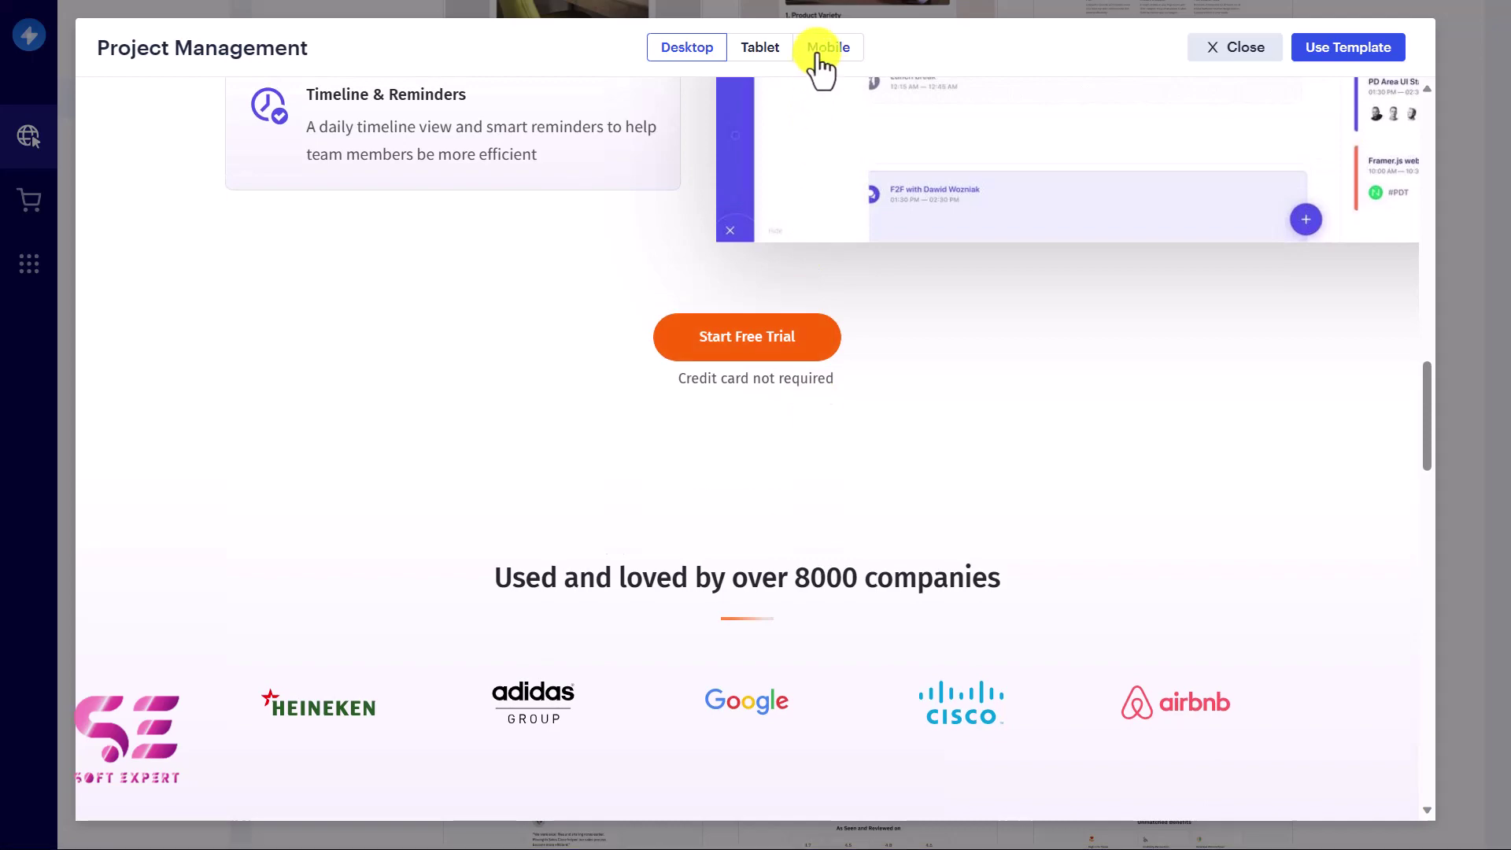
Switch the preview to the mobile layout, scroll it, then close the preview
{"action": "left_click", "coordinate": [821, 69]}
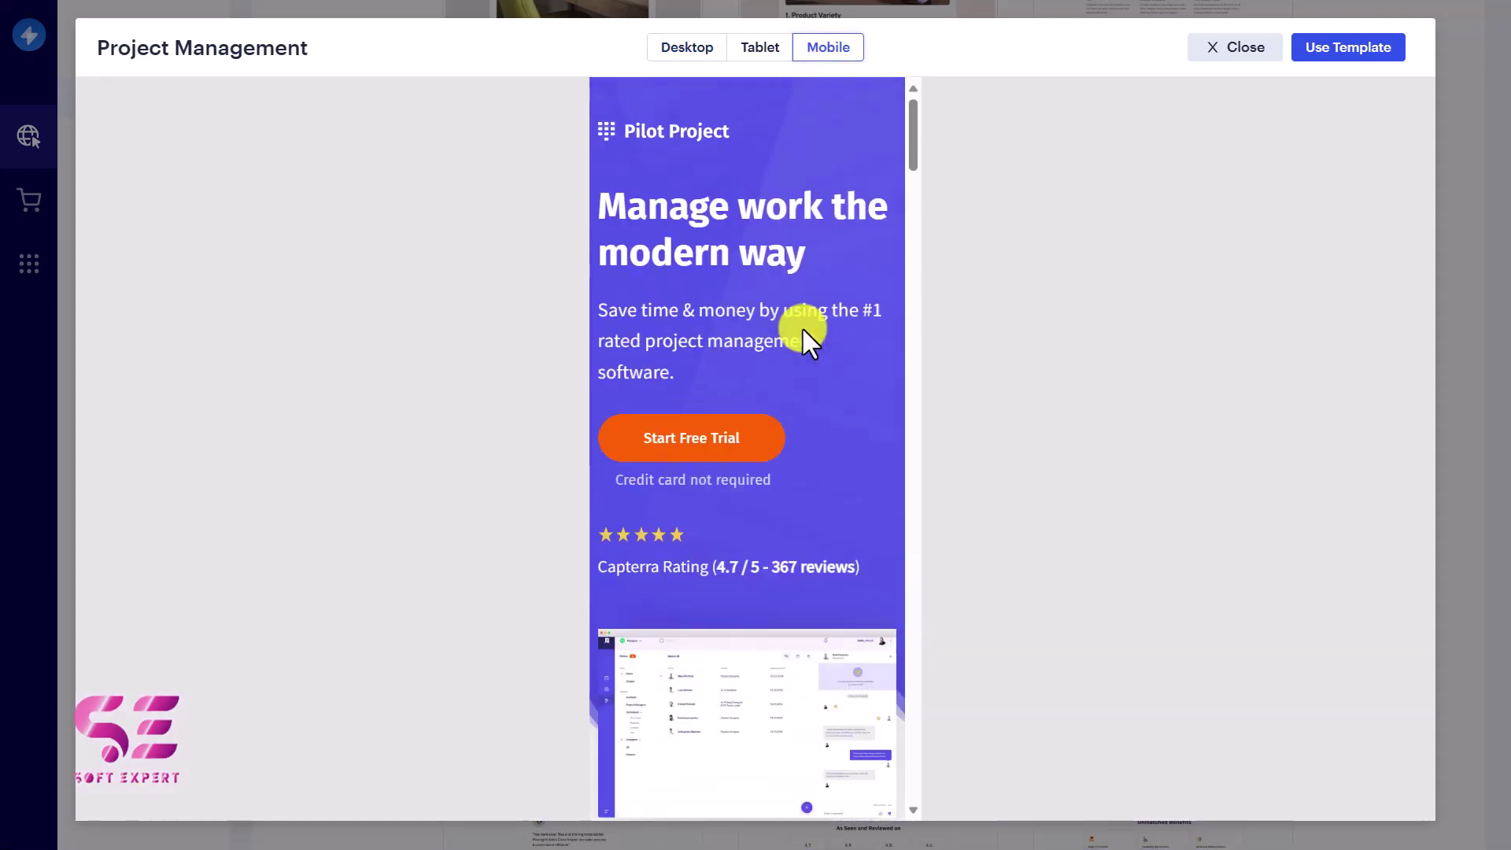
{"action": "scroll", "coordinate": [803, 329], "scroll_direction": "down", "scroll_amount": 20}
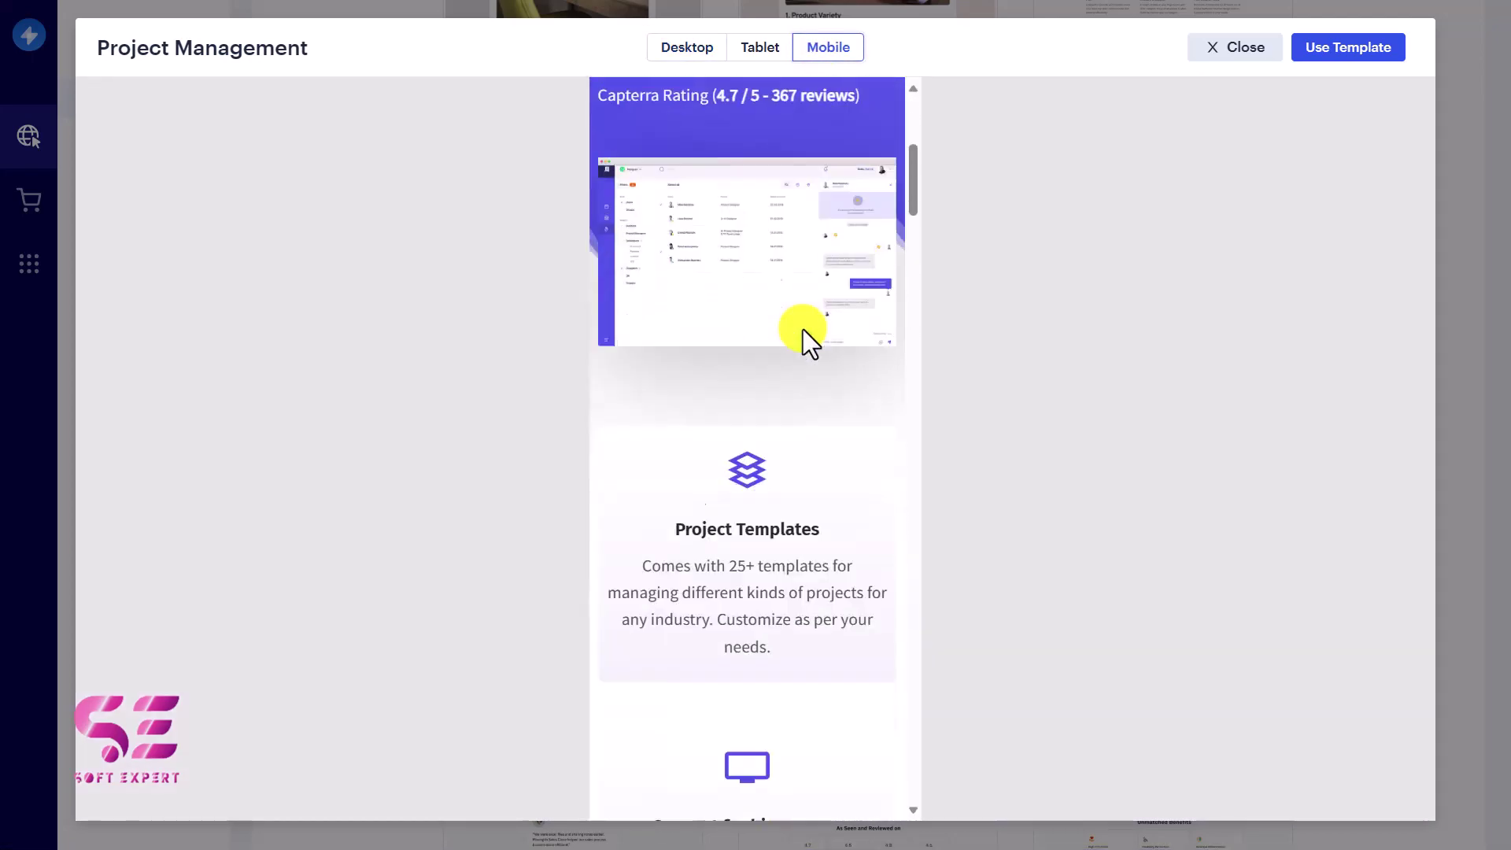
{"action": "left_click", "coordinate": [1233, 69]}
{"action": "mouse_move", "coordinate": [1239, 429]}
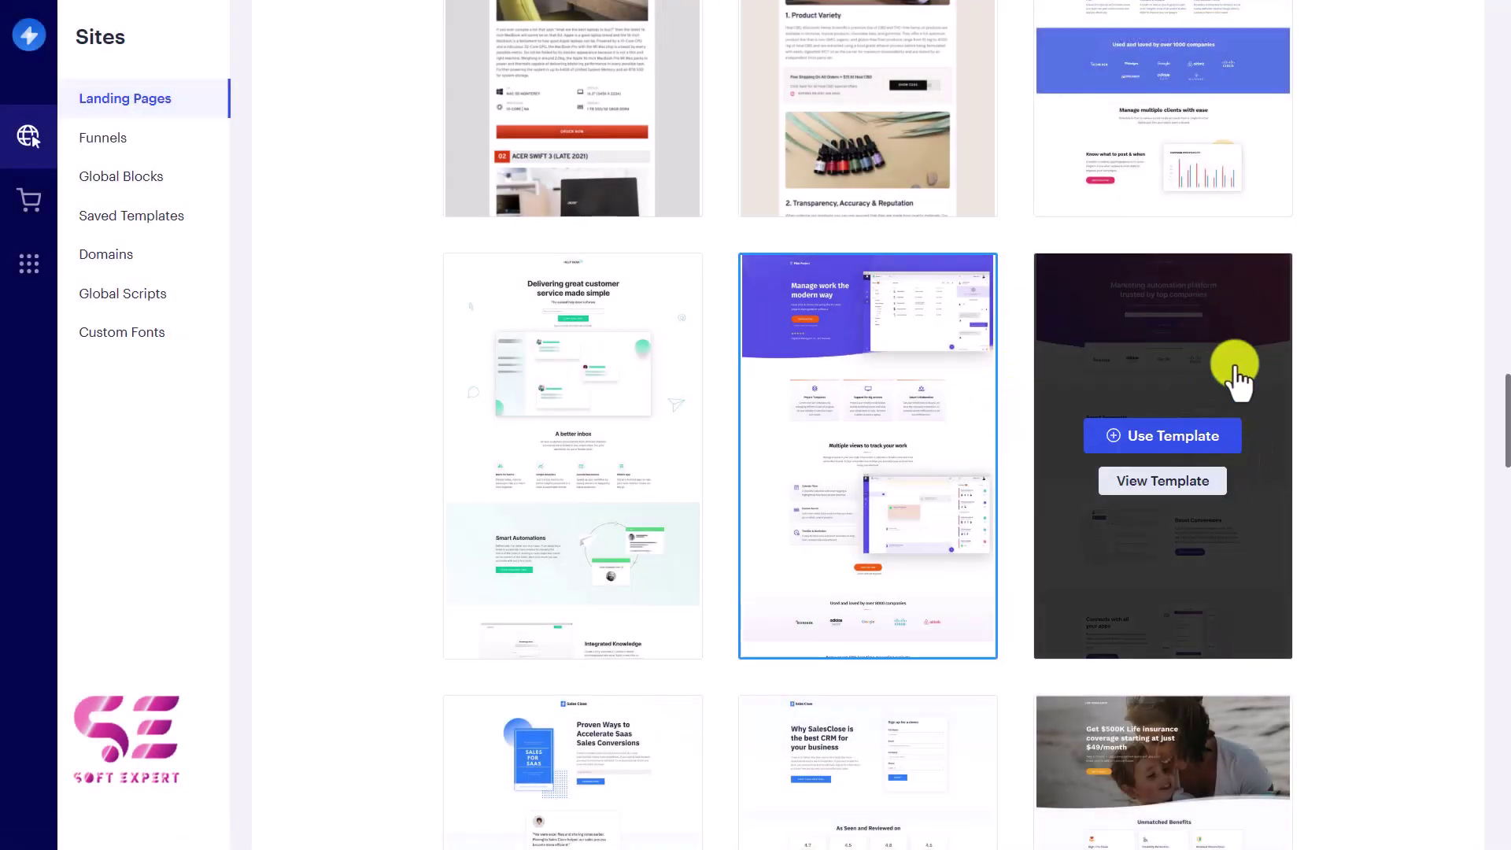
{"action": "mouse_move", "coordinate": [934, 398]}
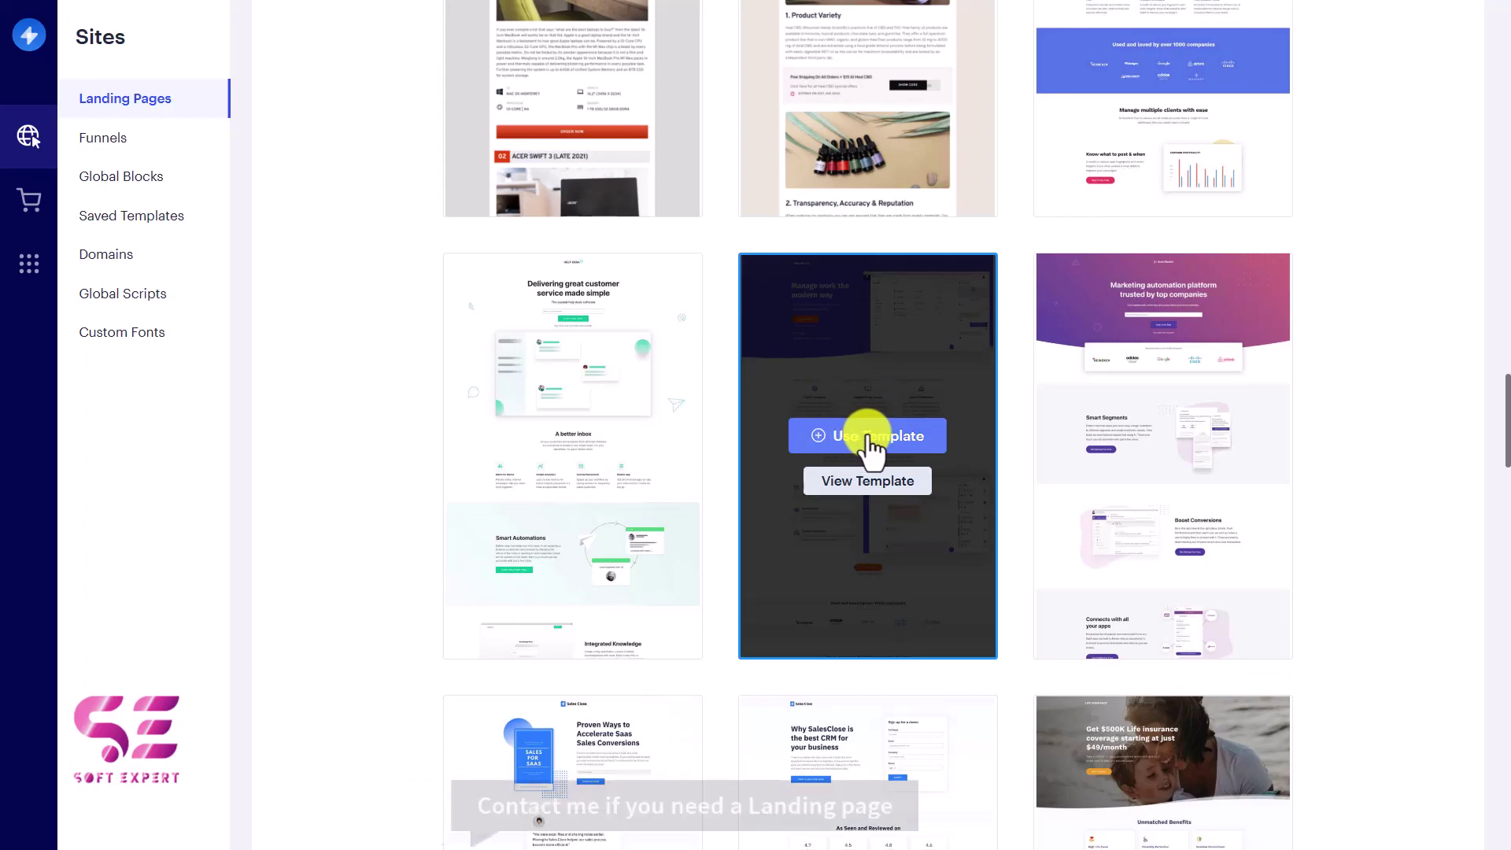
Use the Project Management template and expand its Section, Row and first Column in the layers
{"action": "left_click", "coordinate": [867, 445]}
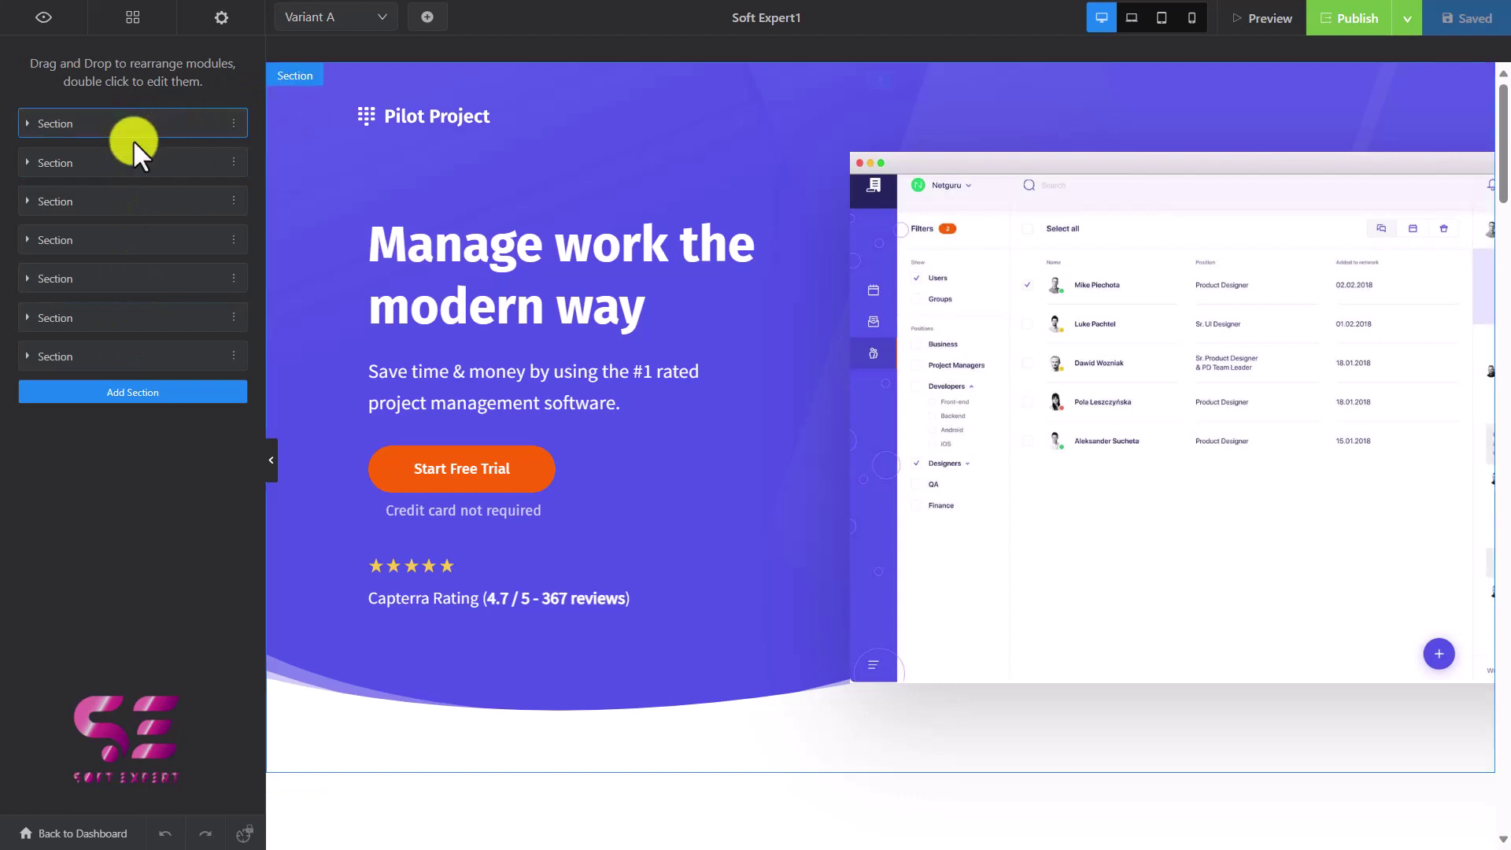
{"action": "left_click", "coordinate": [118, 162]}
{"action": "scroll", "coordinate": [386, 560], "scroll_direction": "down", "scroll_amount": 4}
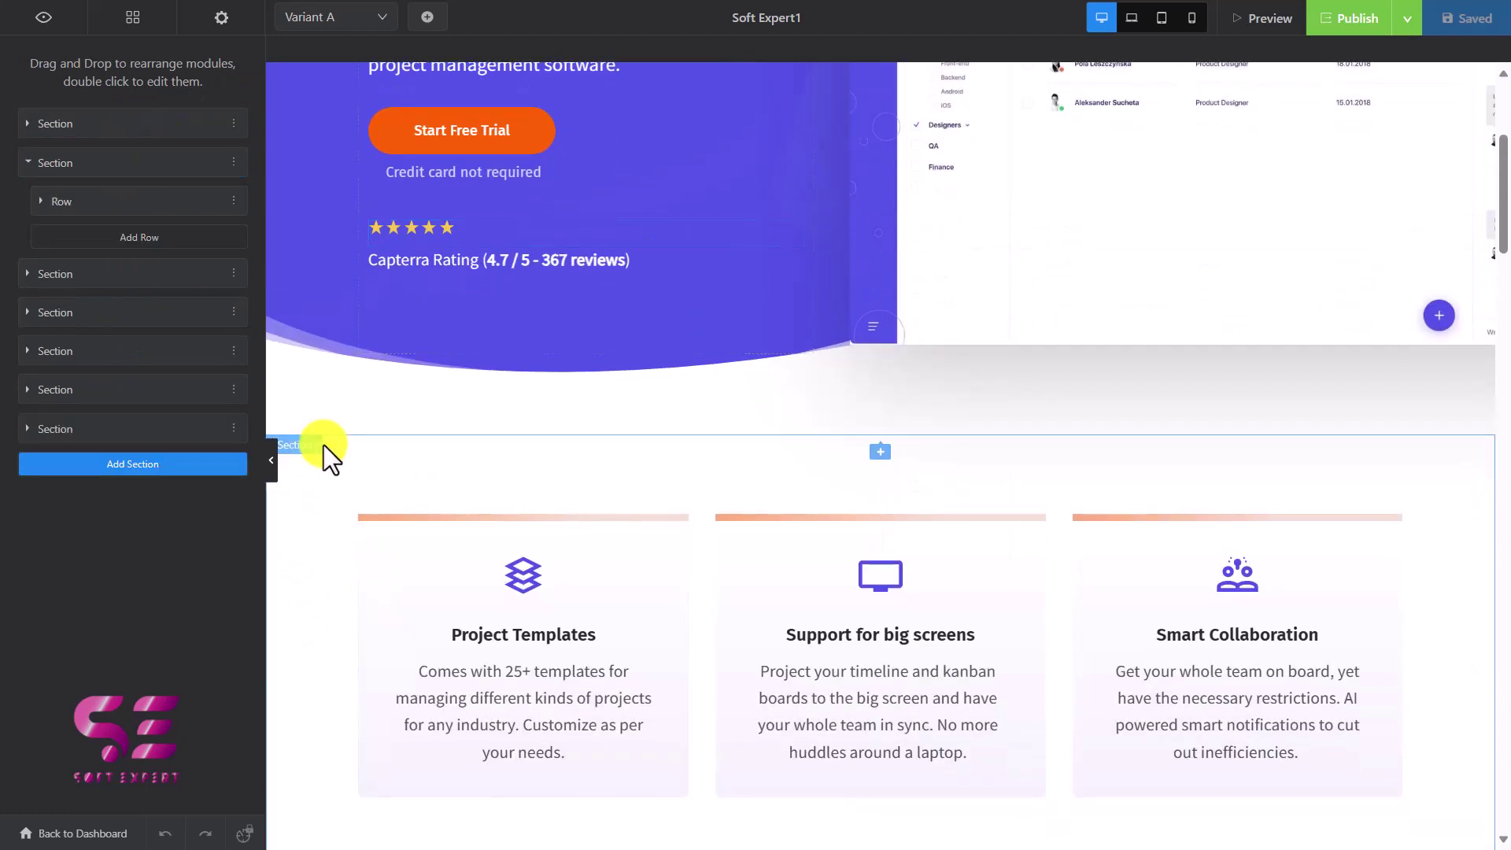
{"action": "left_click", "coordinate": [51, 211]}
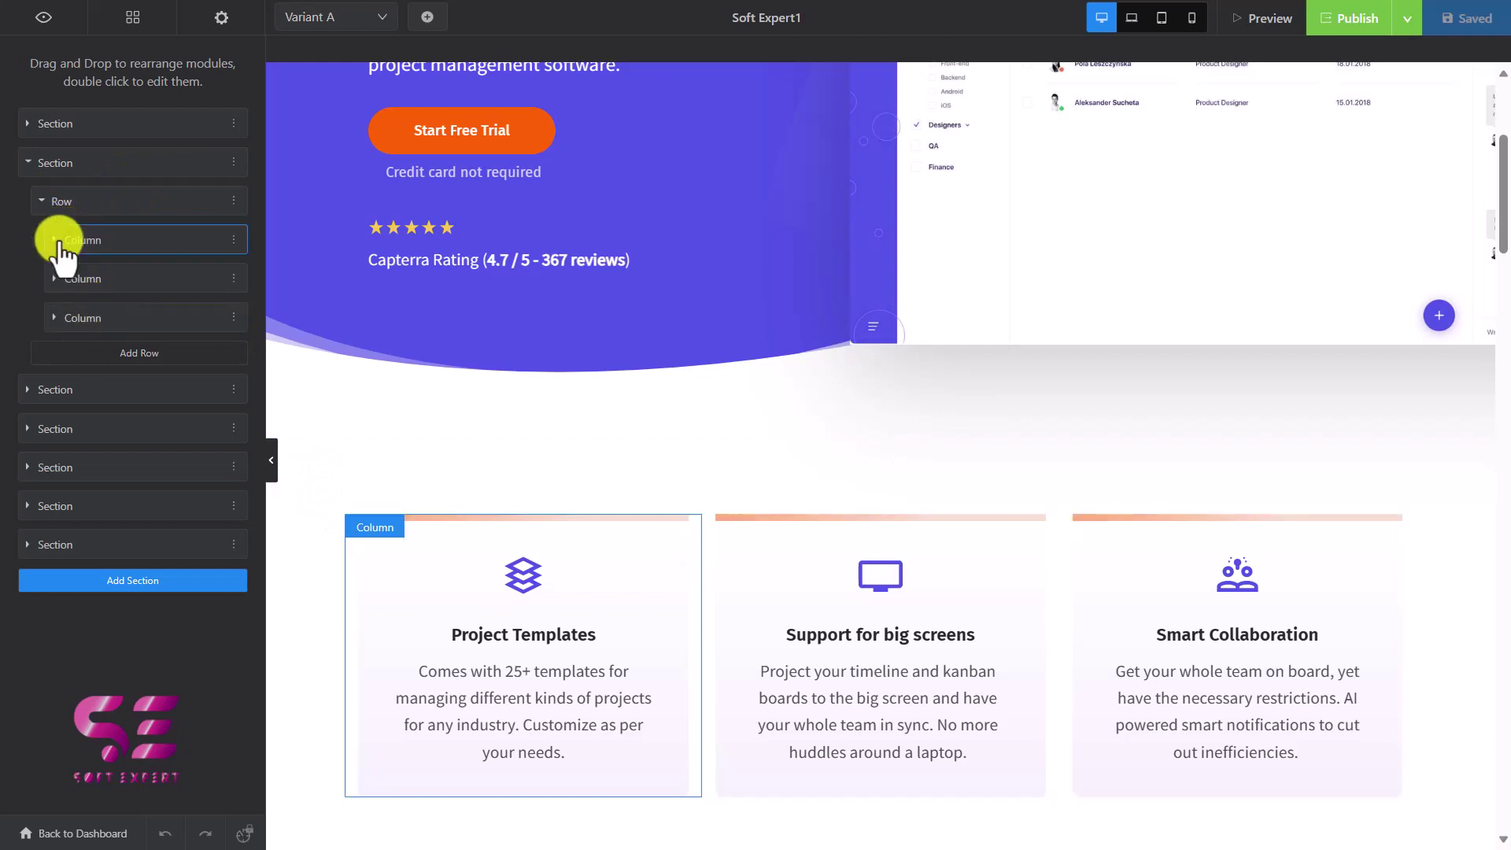
{"action": "left_click", "coordinate": [94, 240]}
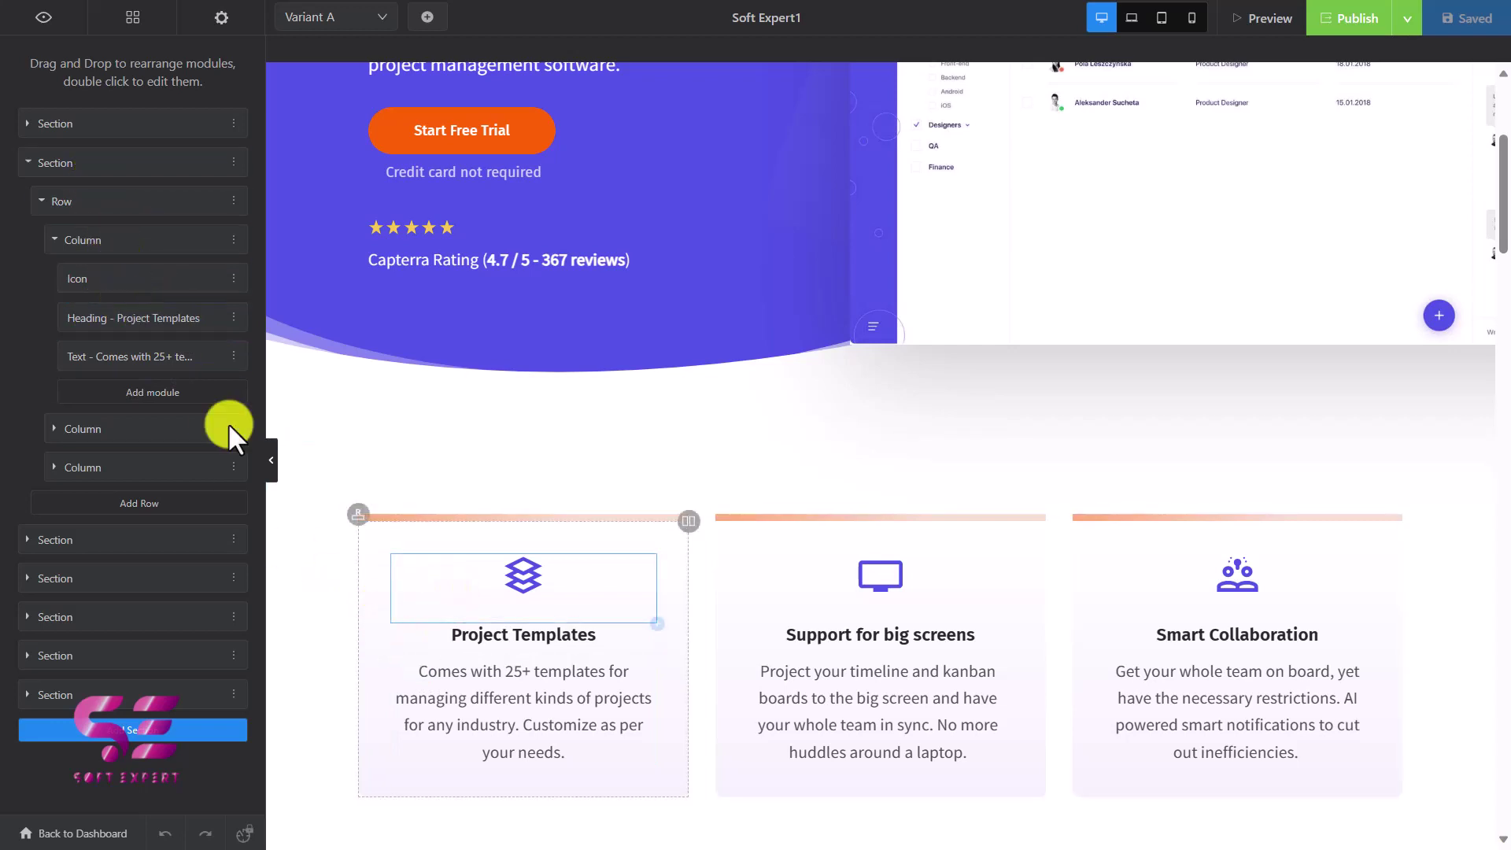
Browse the list of modules that can be added to the page
{"action": "left_click", "coordinate": [131, 19]}
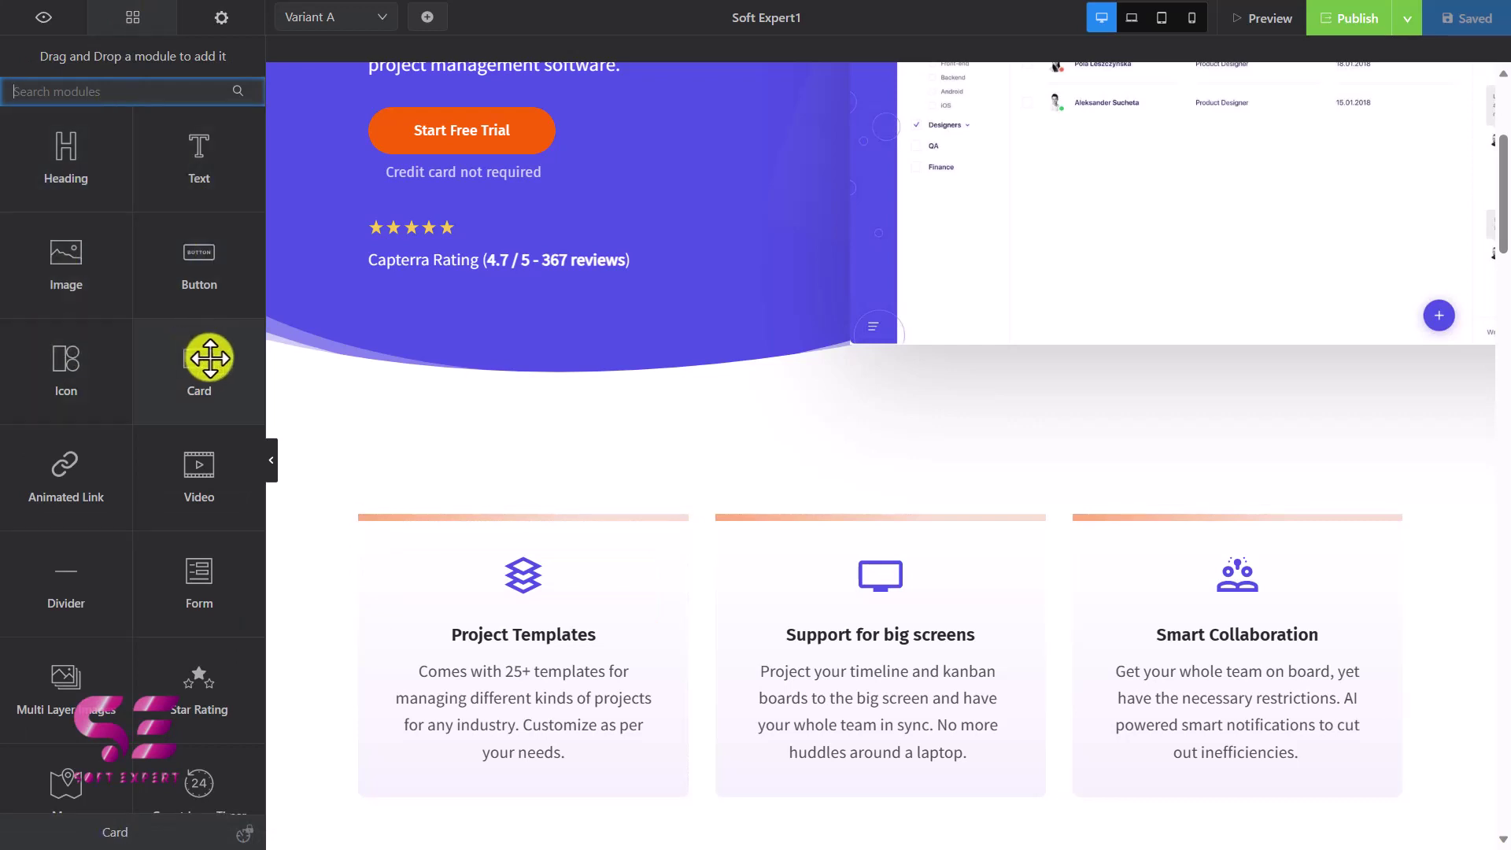
{"action": "scroll", "coordinate": [208, 358], "scroll_direction": "down", "scroll_amount": 3}
{"action": "scroll", "coordinate": [213, 362], "scroll_direction": "down", "scroll_amount": 6}
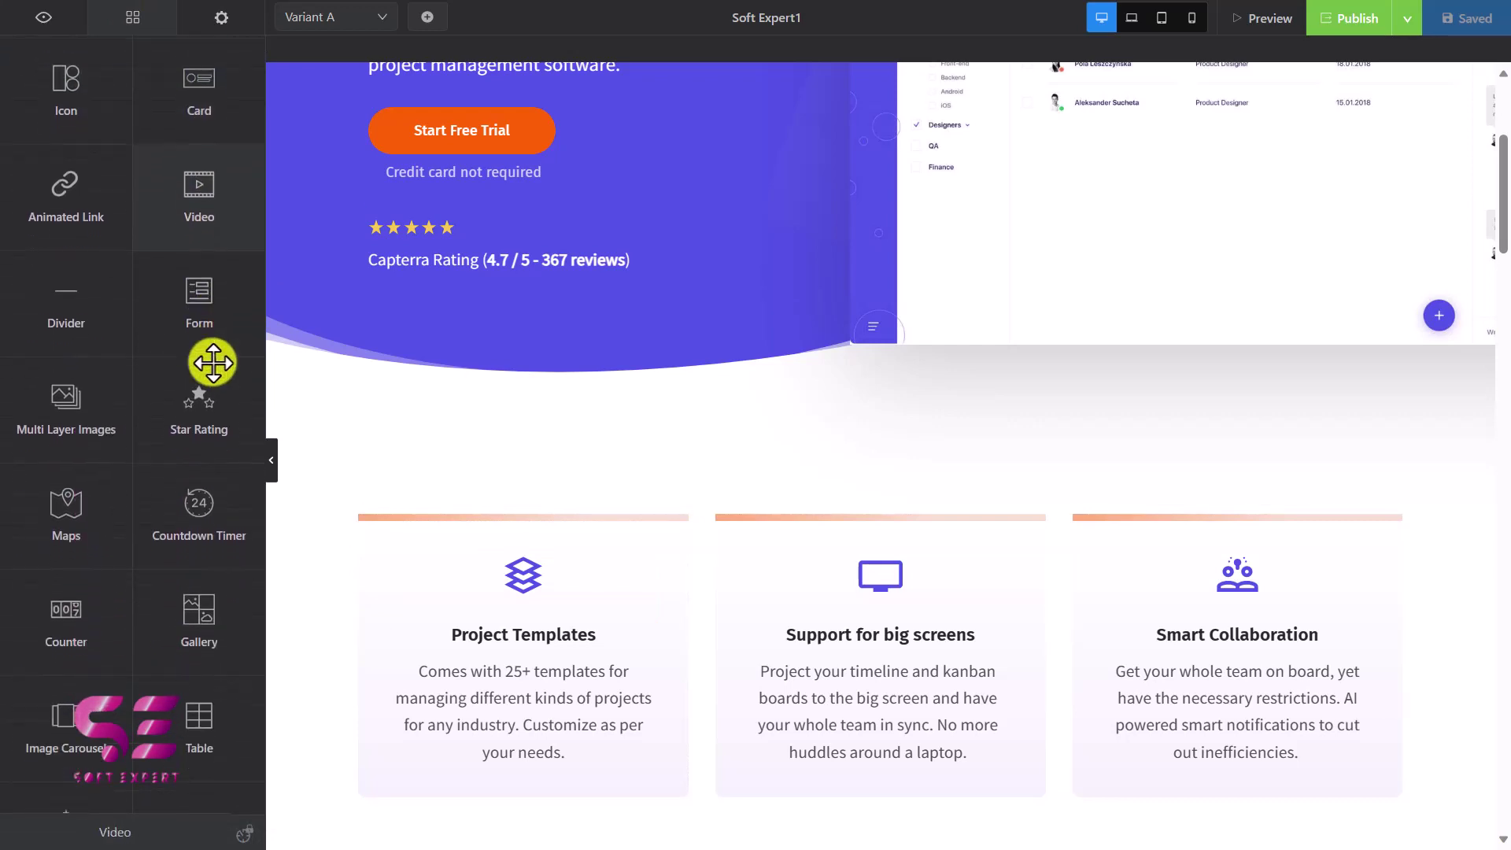
{"action": "scroll", "coordinate": [213, 362], "scroll_direction": "down", "scroll_amount": 9}
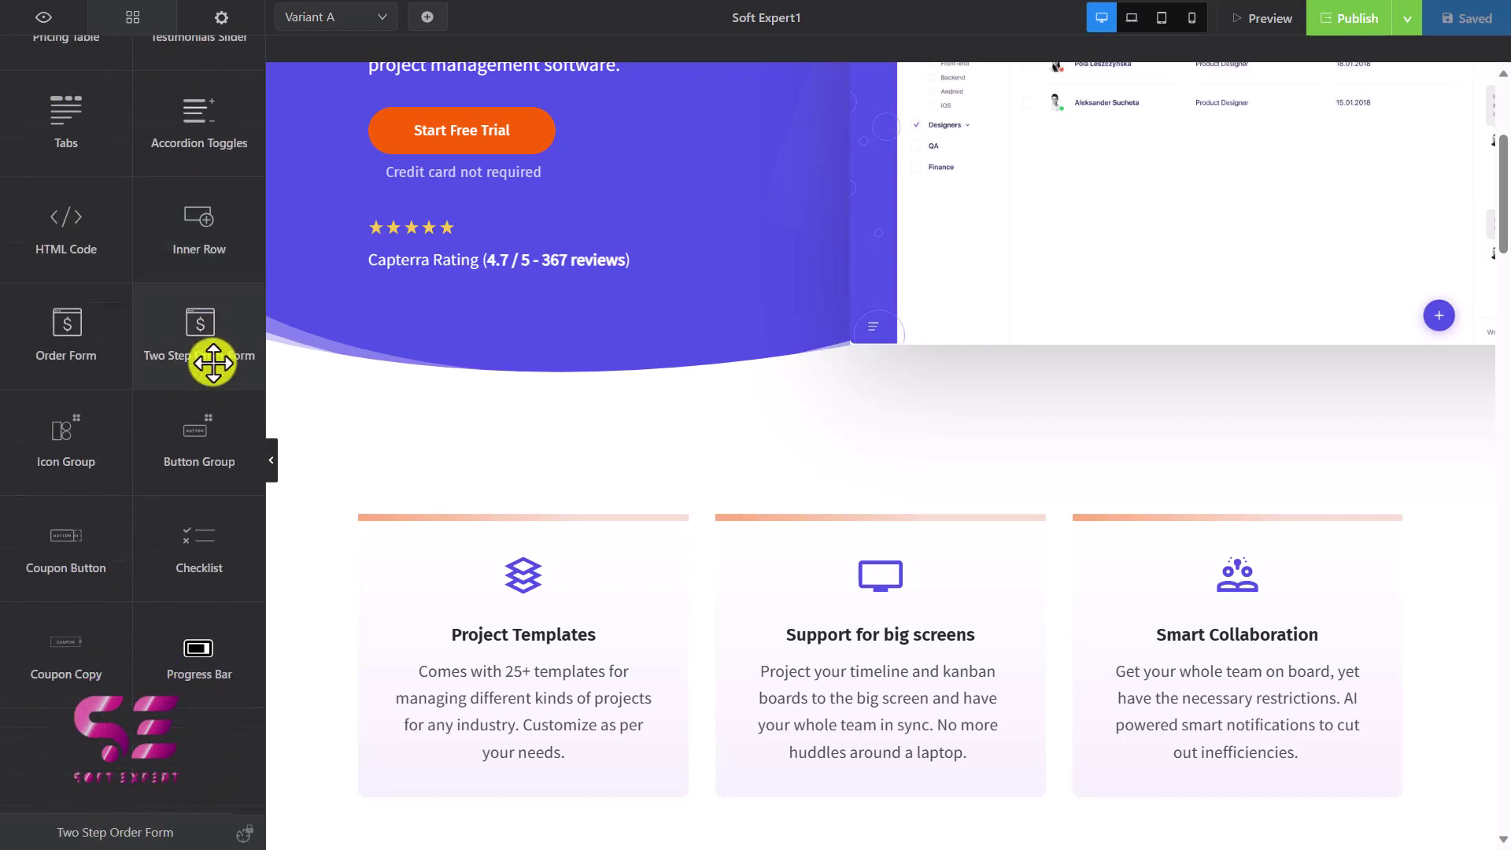
{"action": "scroll", "coordinate": [211, 361], "scroll_direction": "up", "scroll_amount": 15}
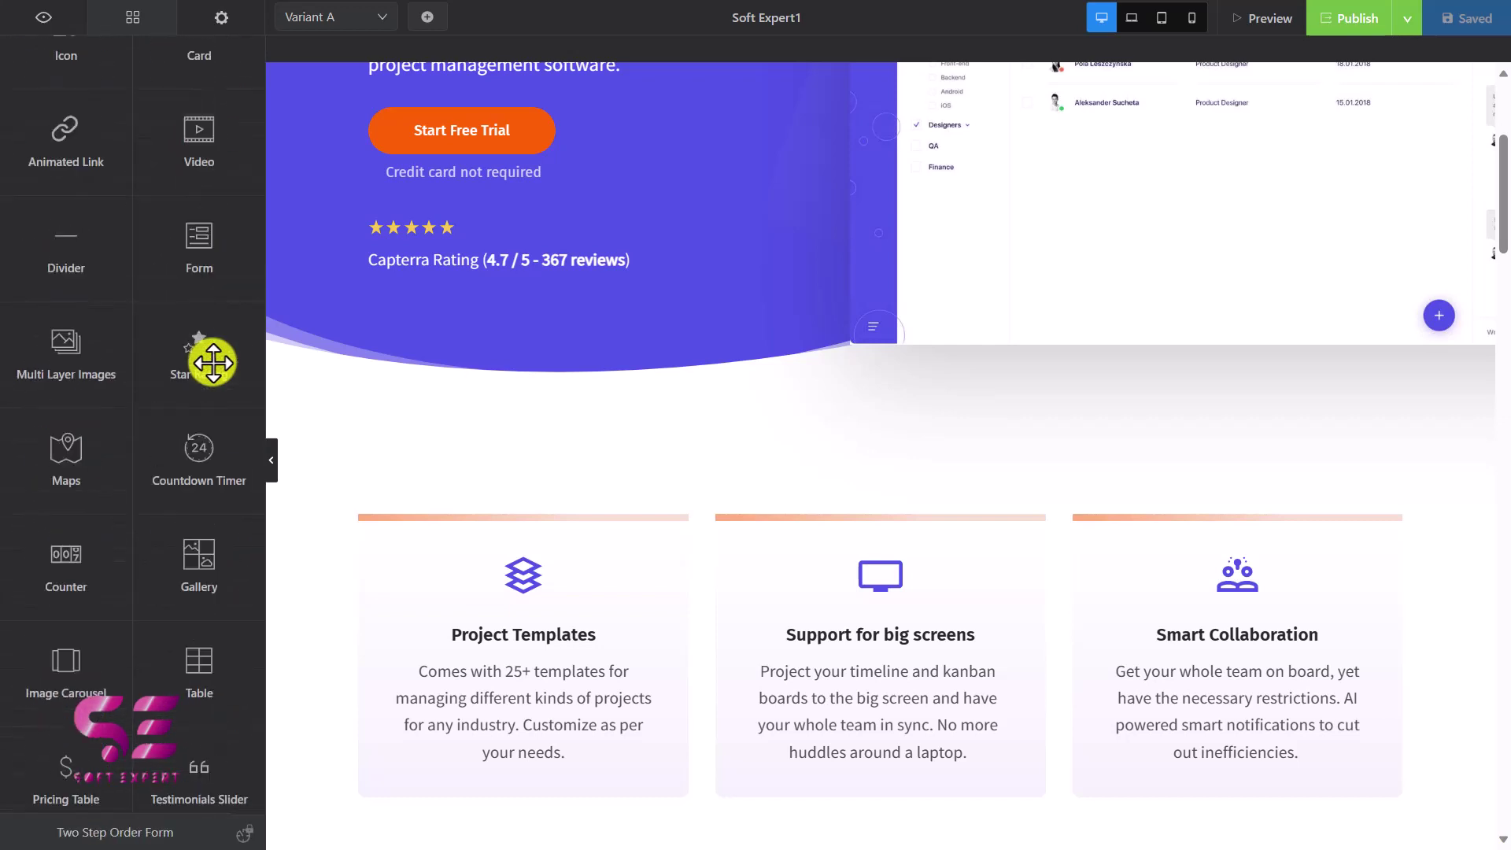
Look through the General and Header page settings
{"action": "left_click", "coordinate": [218, 21]}
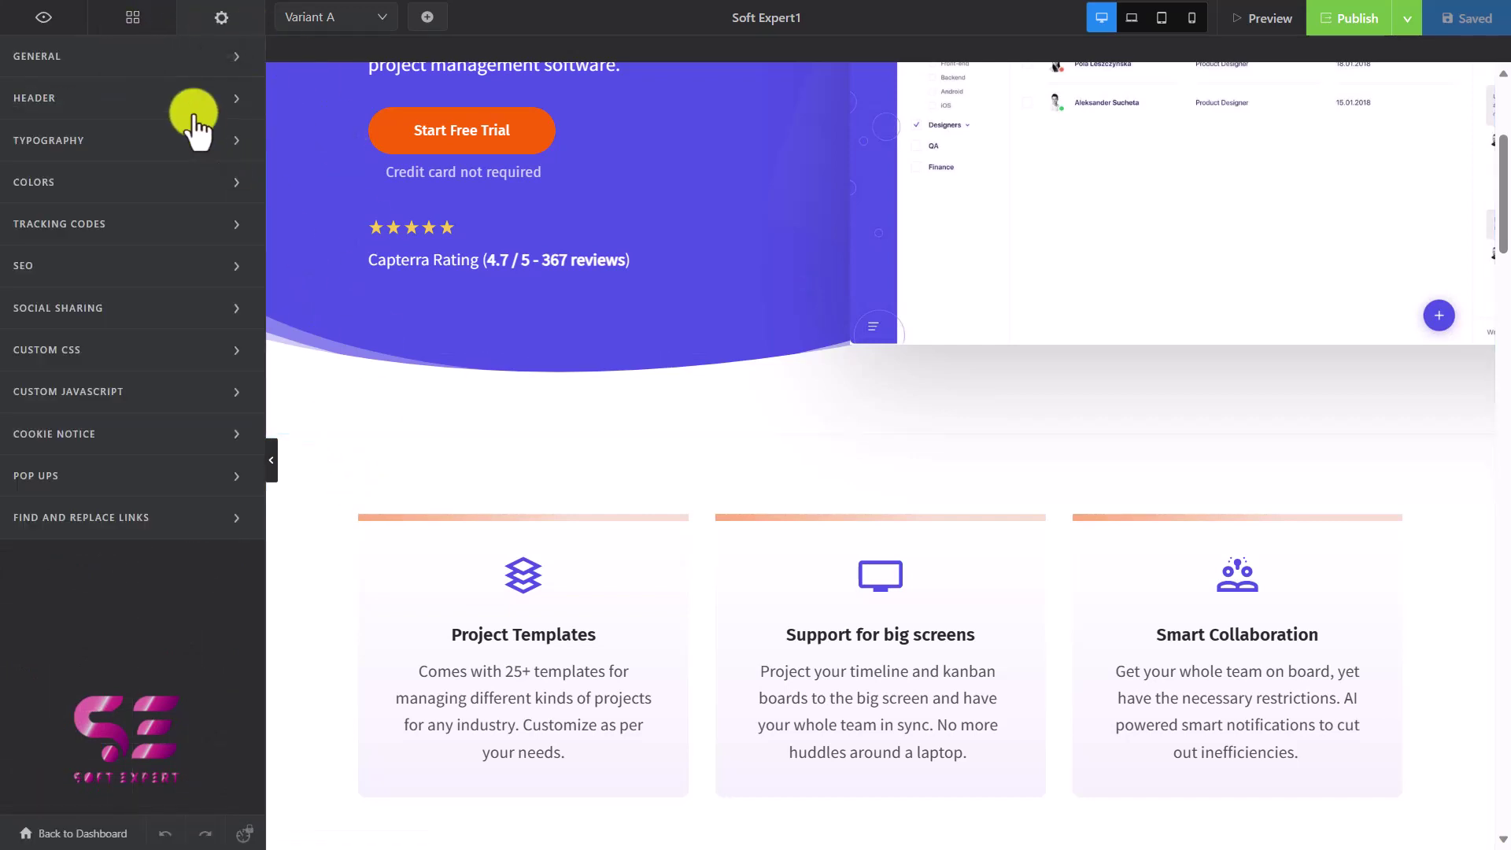
{"action": "left_click", "coordinate": [128, 67]}
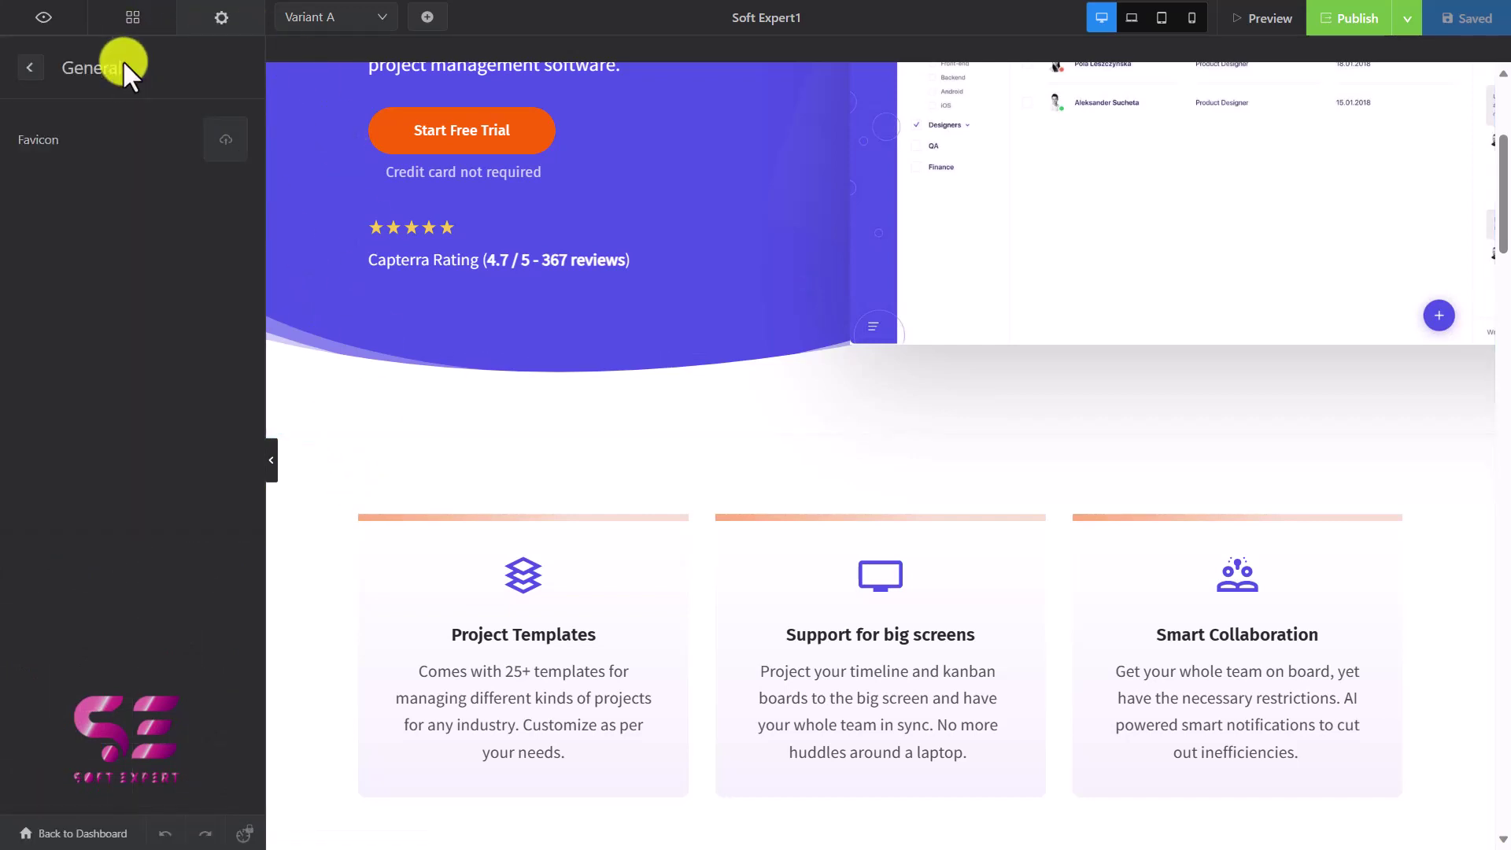
{"action": "left_click", "coordinate": [31, 68]}
{"action": "left_click", "coordinate": [166, 101]}
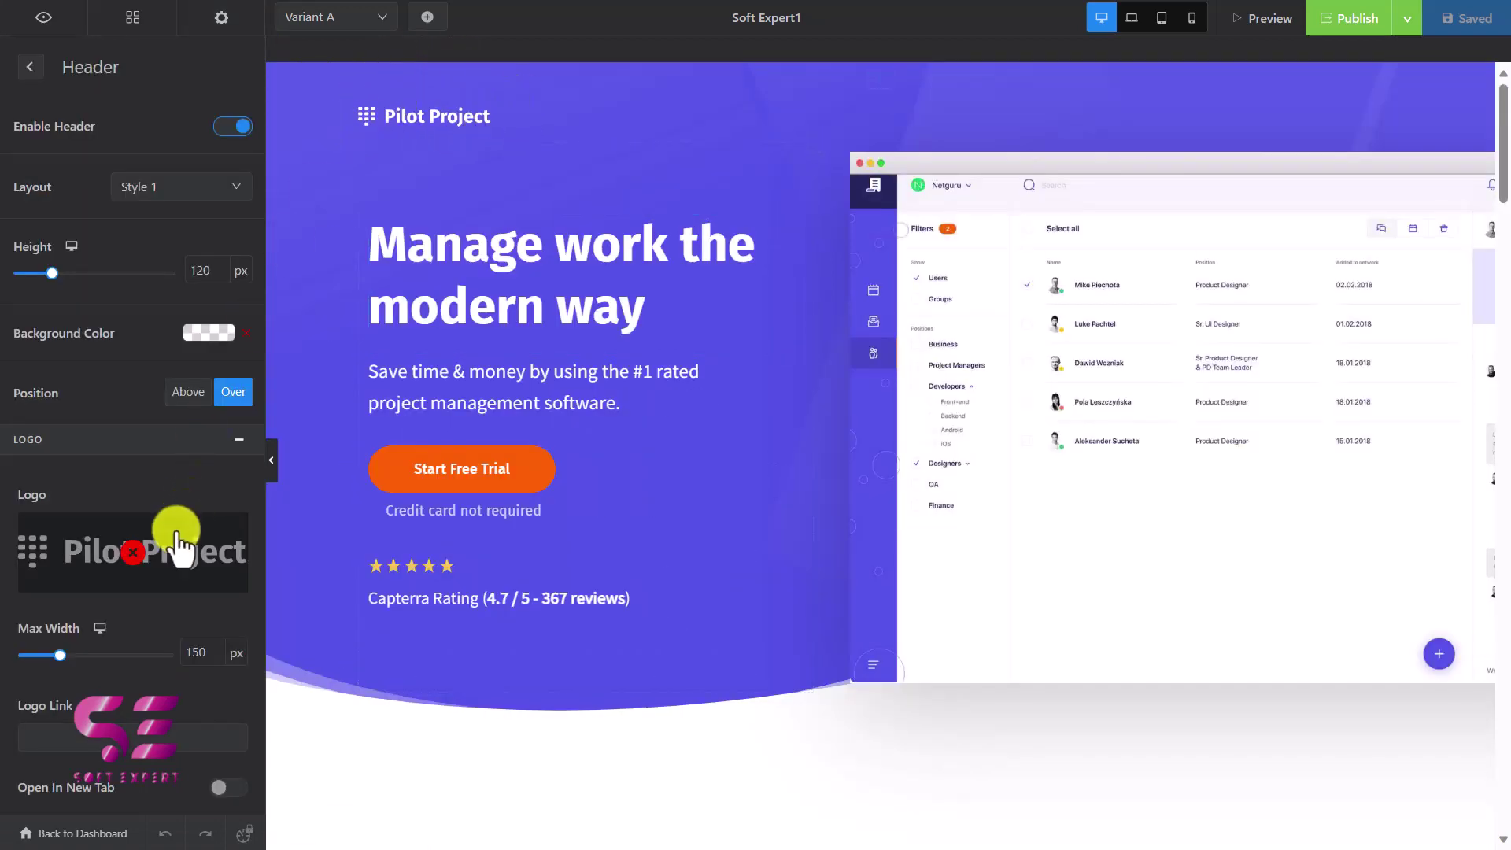
{"action": "scroll", "coordinate": [177, 540], "scroll_direction": "down", "scroll_amount": 2}
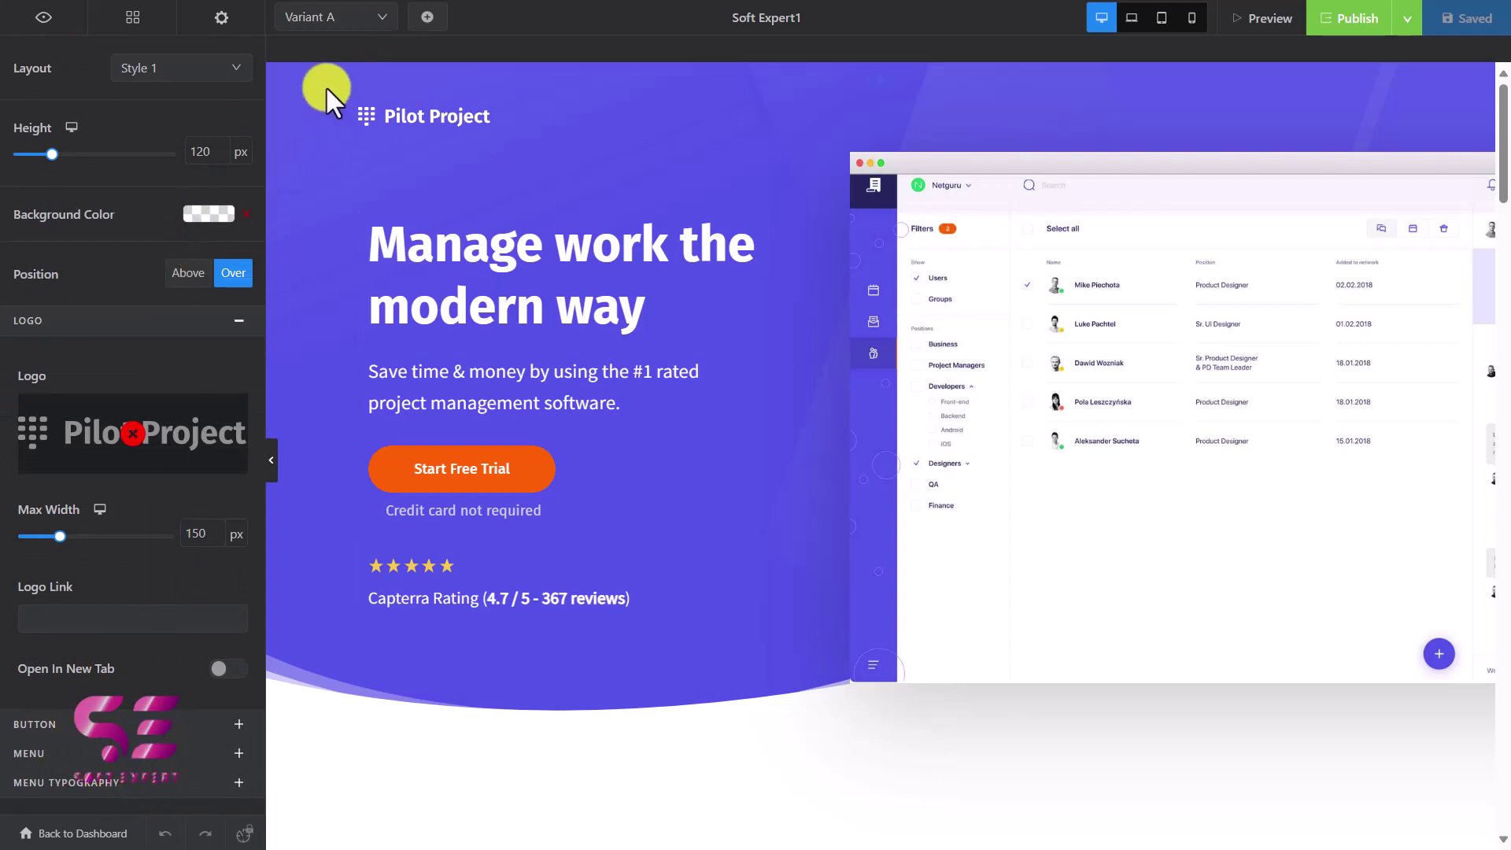
{"action": "key", "text": "Escape"}
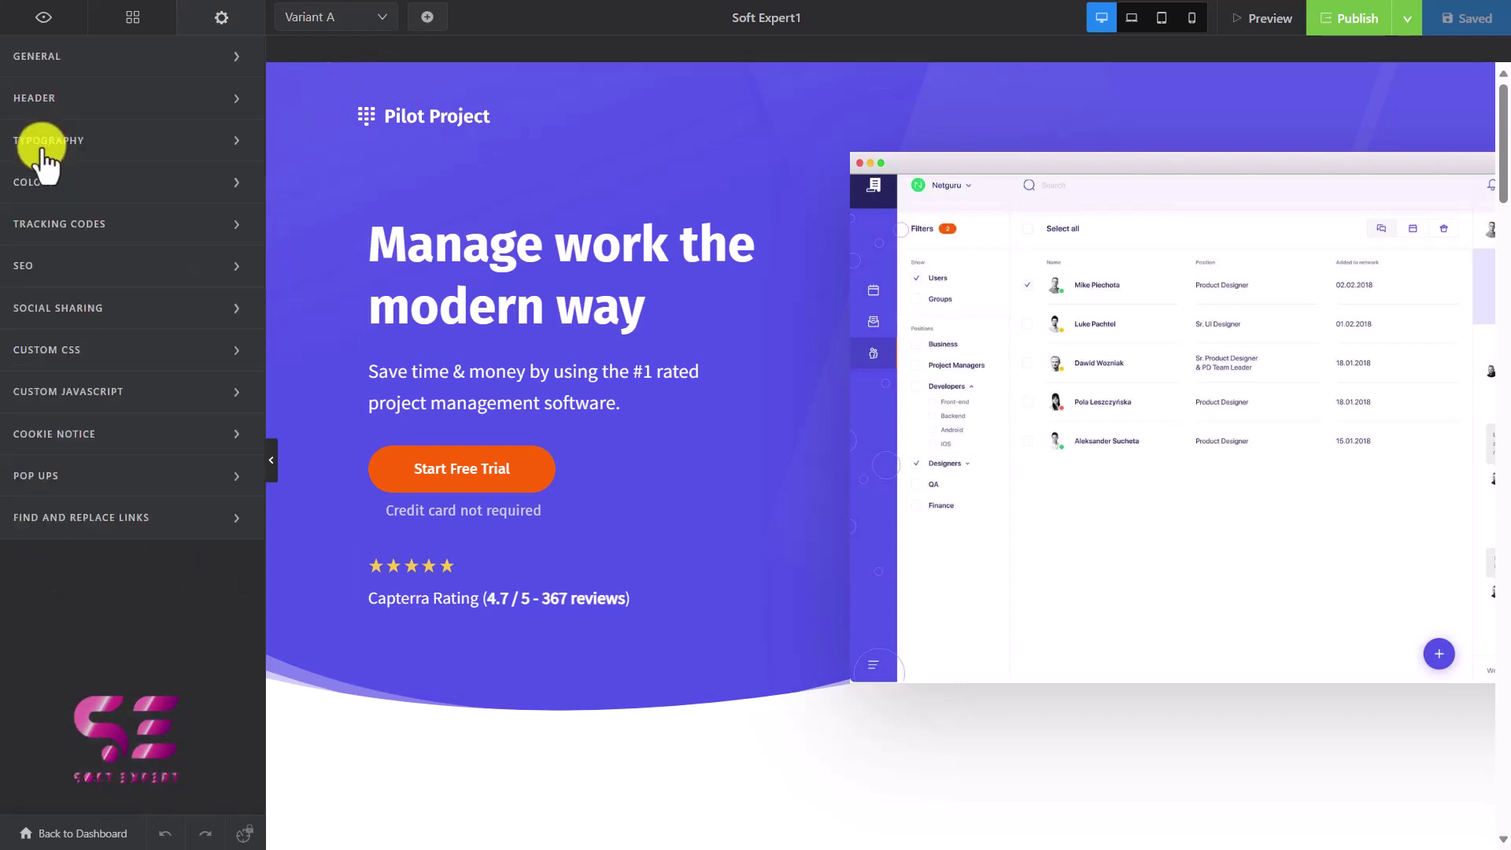
Set the mobile H1 font size to 42 px in Typography and open the Colors palette
{"action": "left_click", "coordinate": [104, 145]}
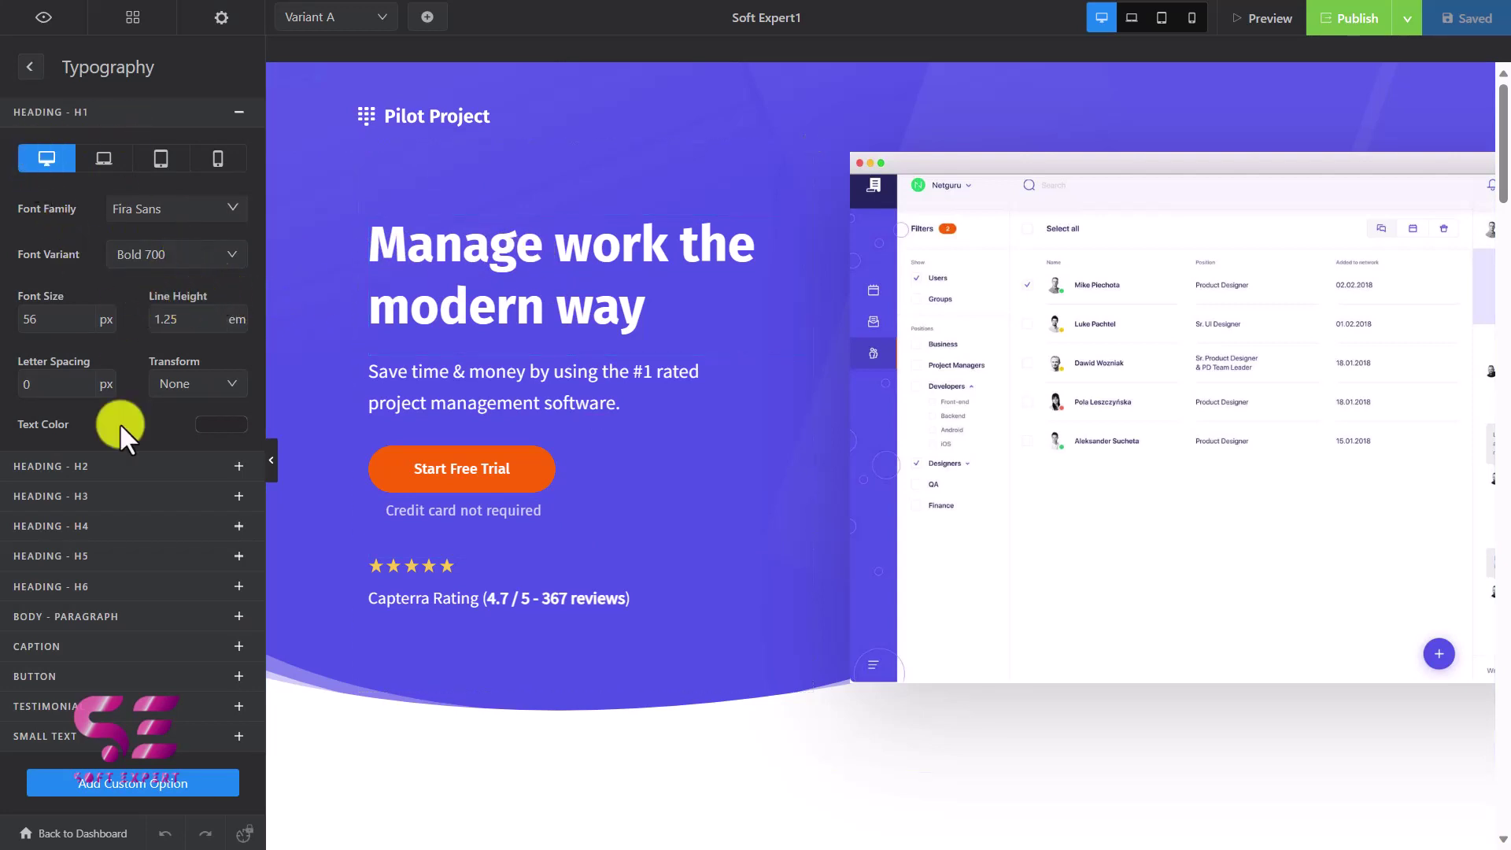
{"action": "scroll", "coordinate": [119, 423], "scroll_direction": "down", "scroll_amount": 1}
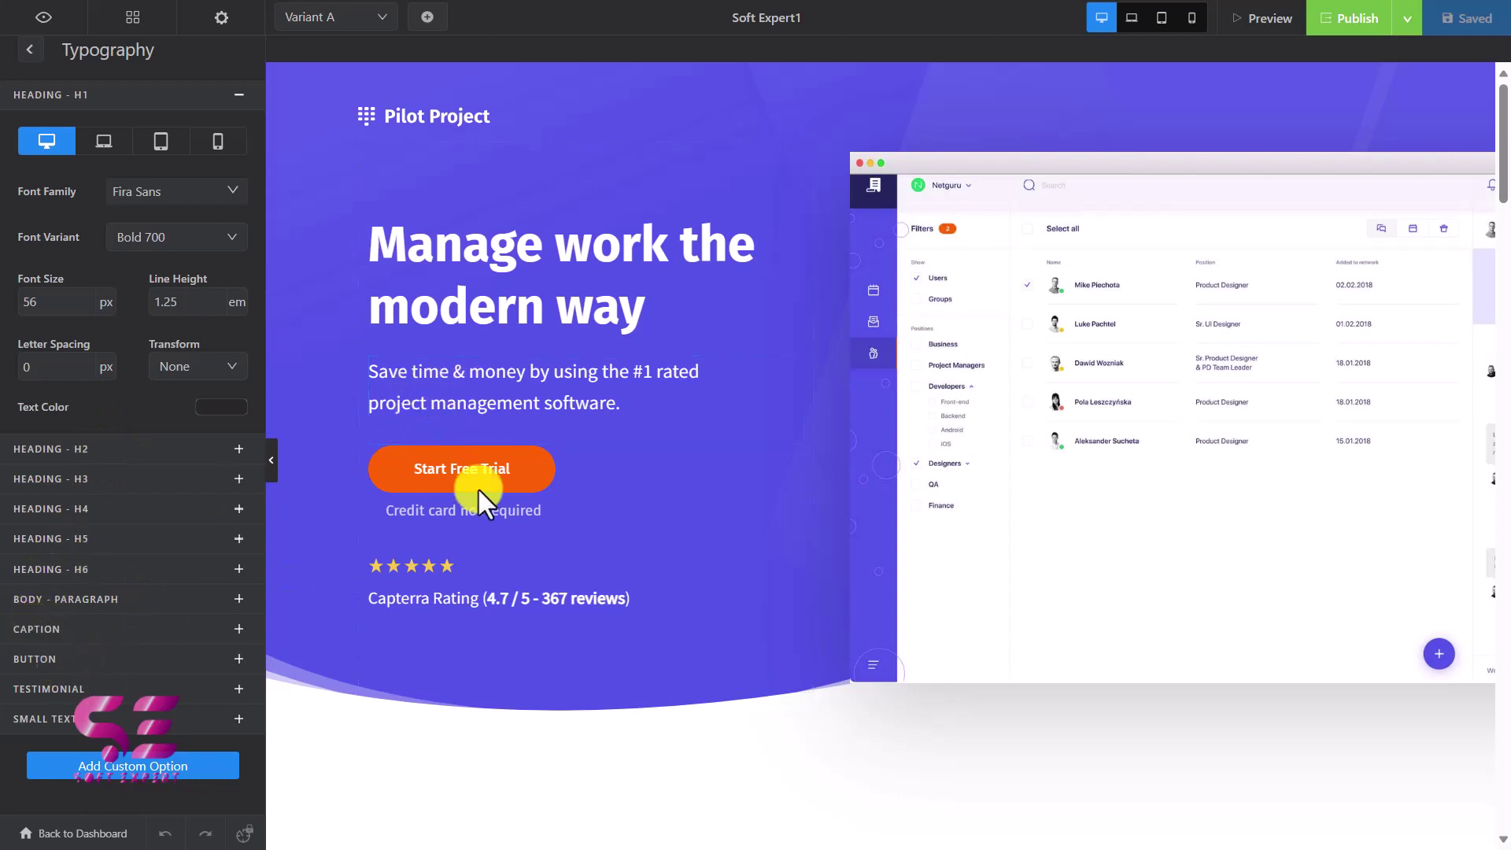
{"action": "scroll", "coordinate": [118, 377], "scroll_direction": "up", "scroll_amount": 1}
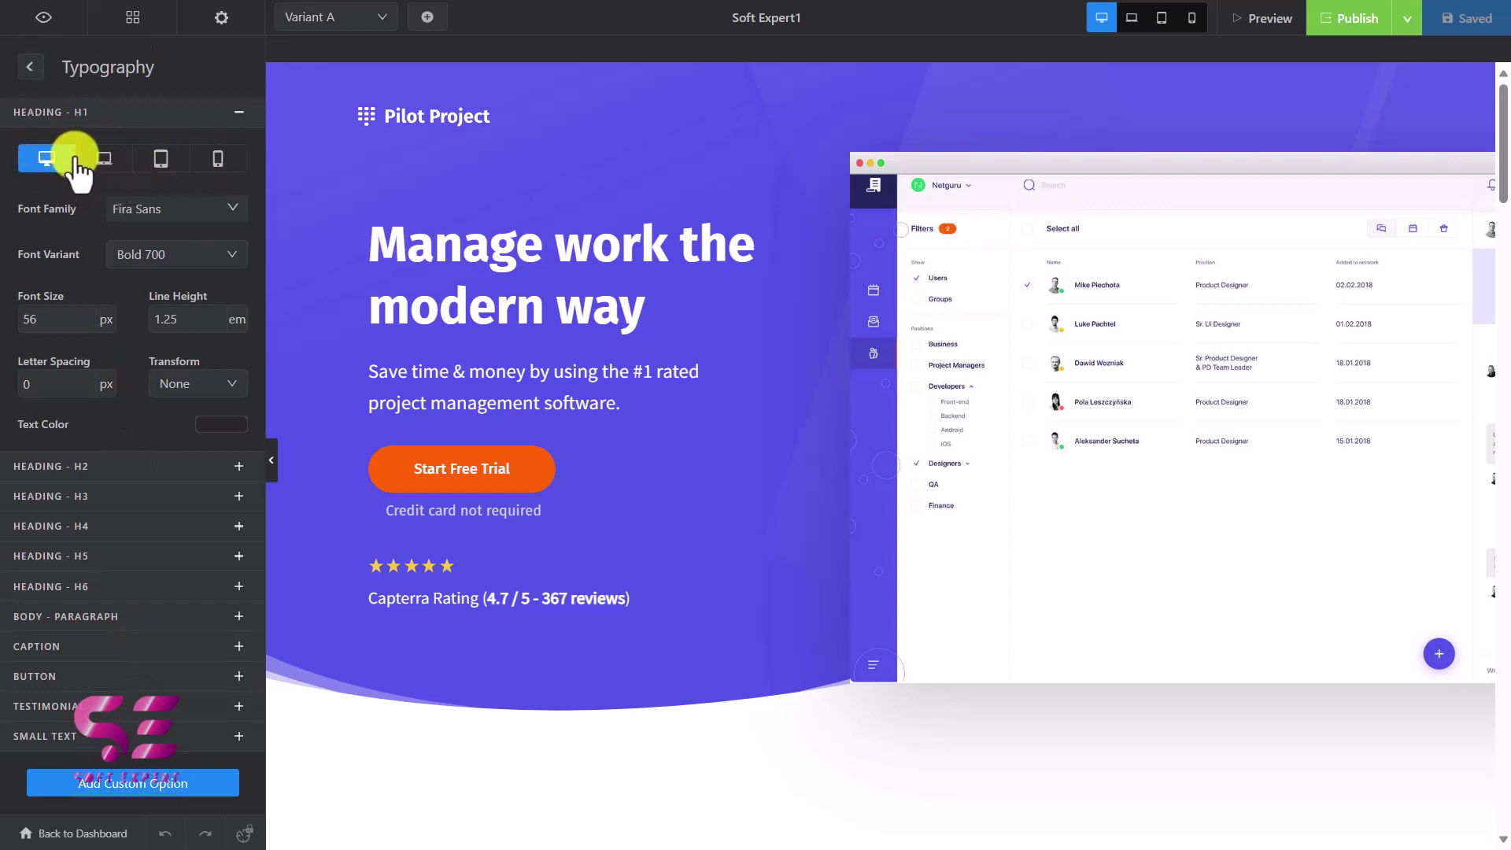
{"action": "left_click", "coordinate": [220, 160]}
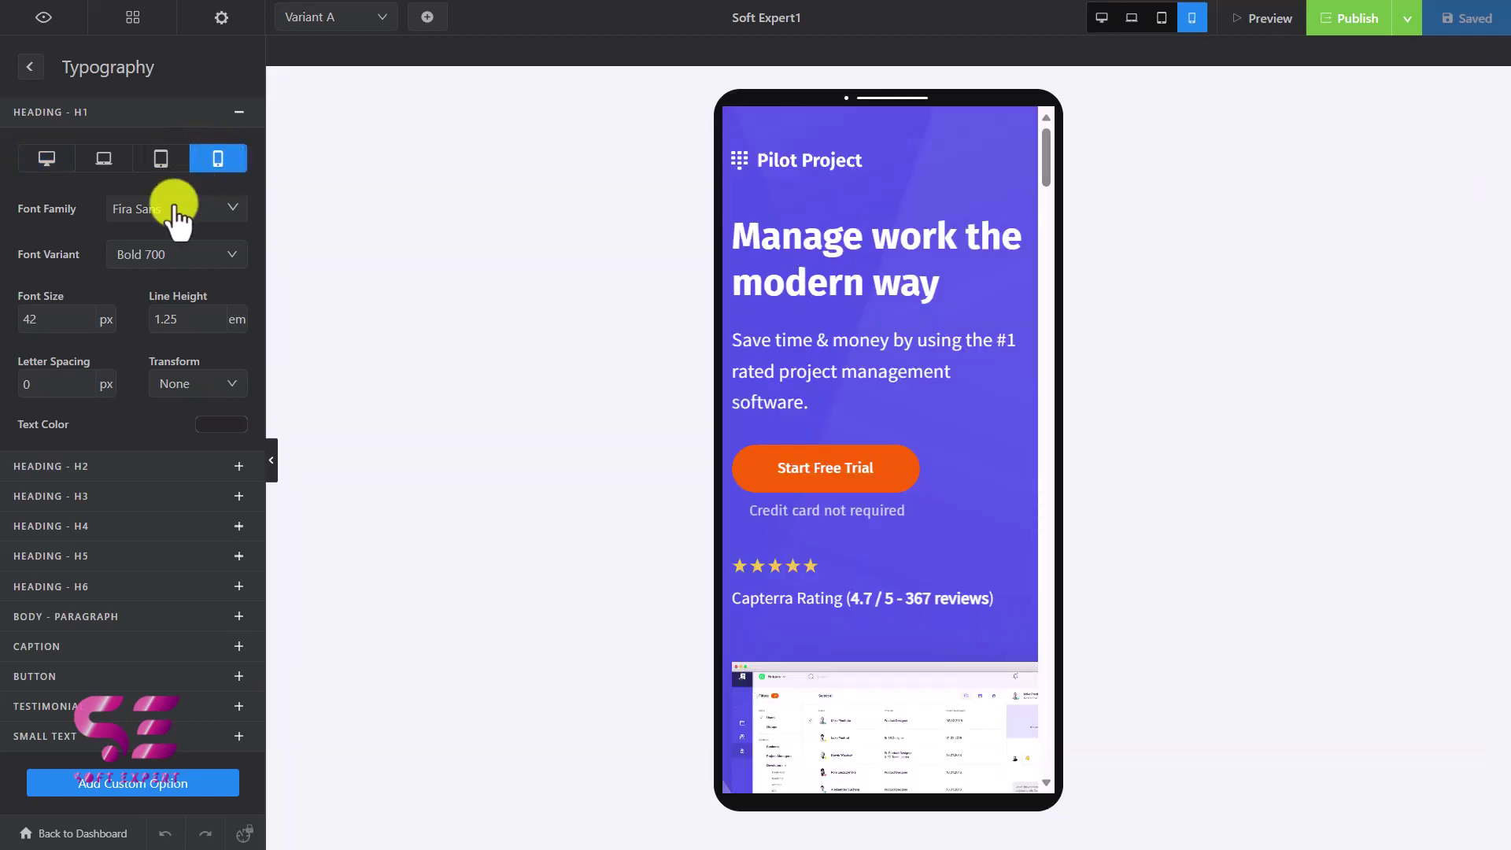
{"action": "key", "text": "BackSpace"}
{"action": "key", "text": "BackSpace"}
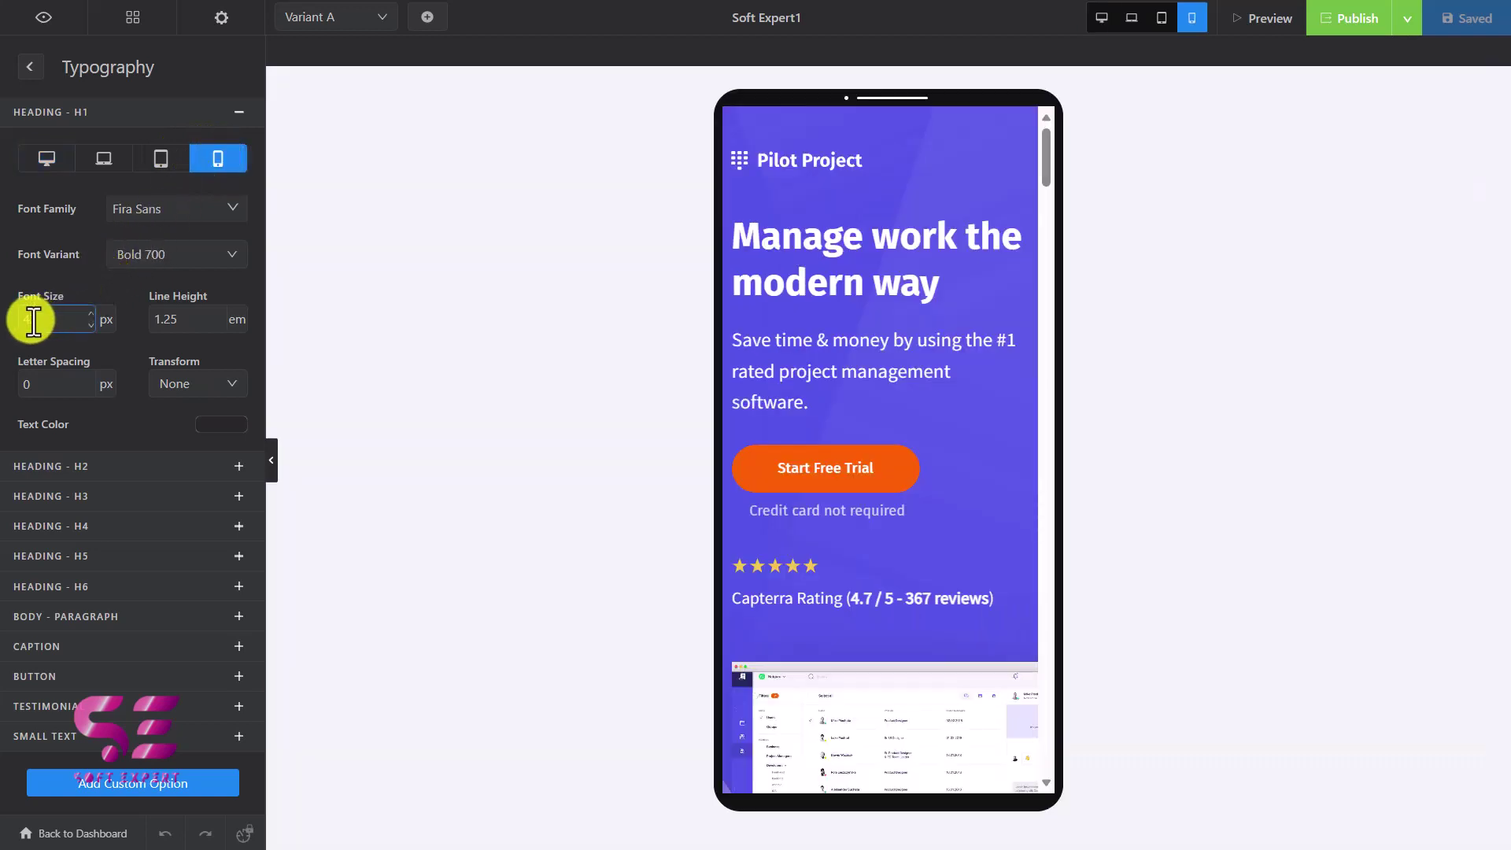
{"action": "type", "text": "42"}
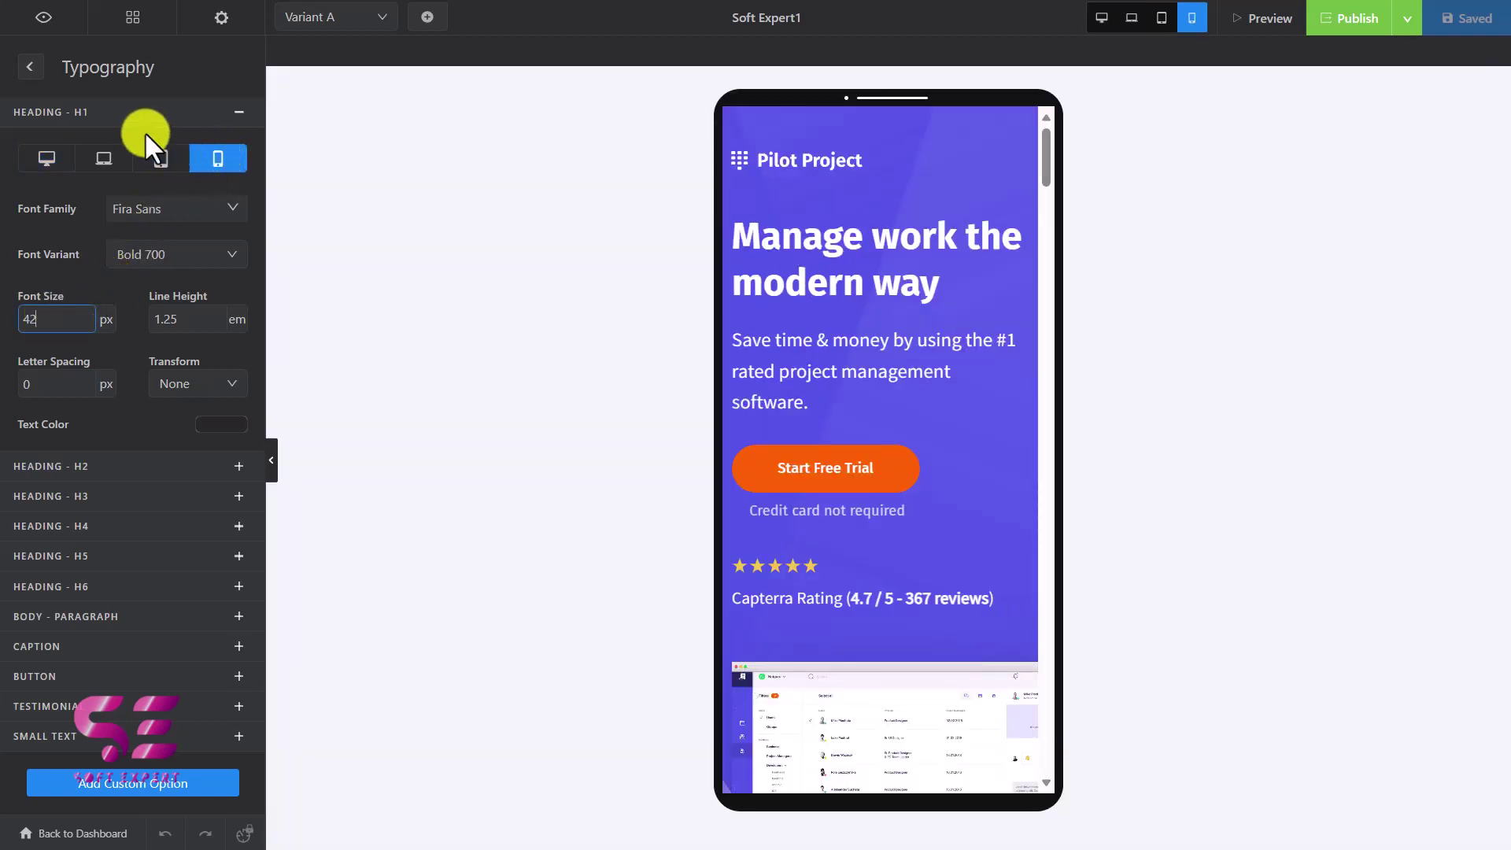
{"action": "left_click", "coordinate": [29, 66]}
{"action": "left_click", "coordinate": [55, 186]}
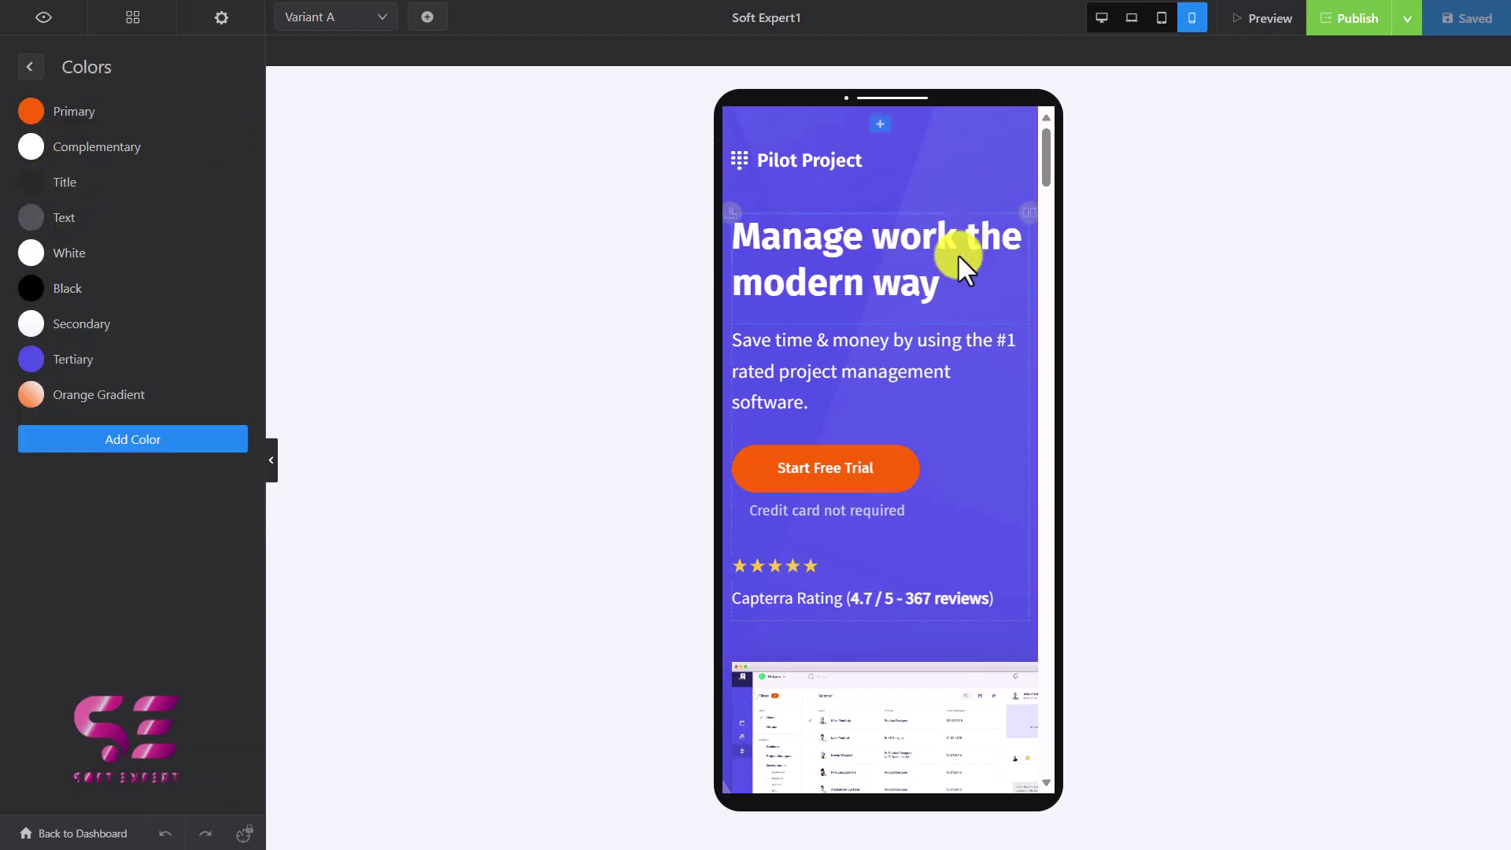
Switch the editor back to the desktop layout and scroll down the page
{"action": "left_click", "coordinate": [1104, 18]}
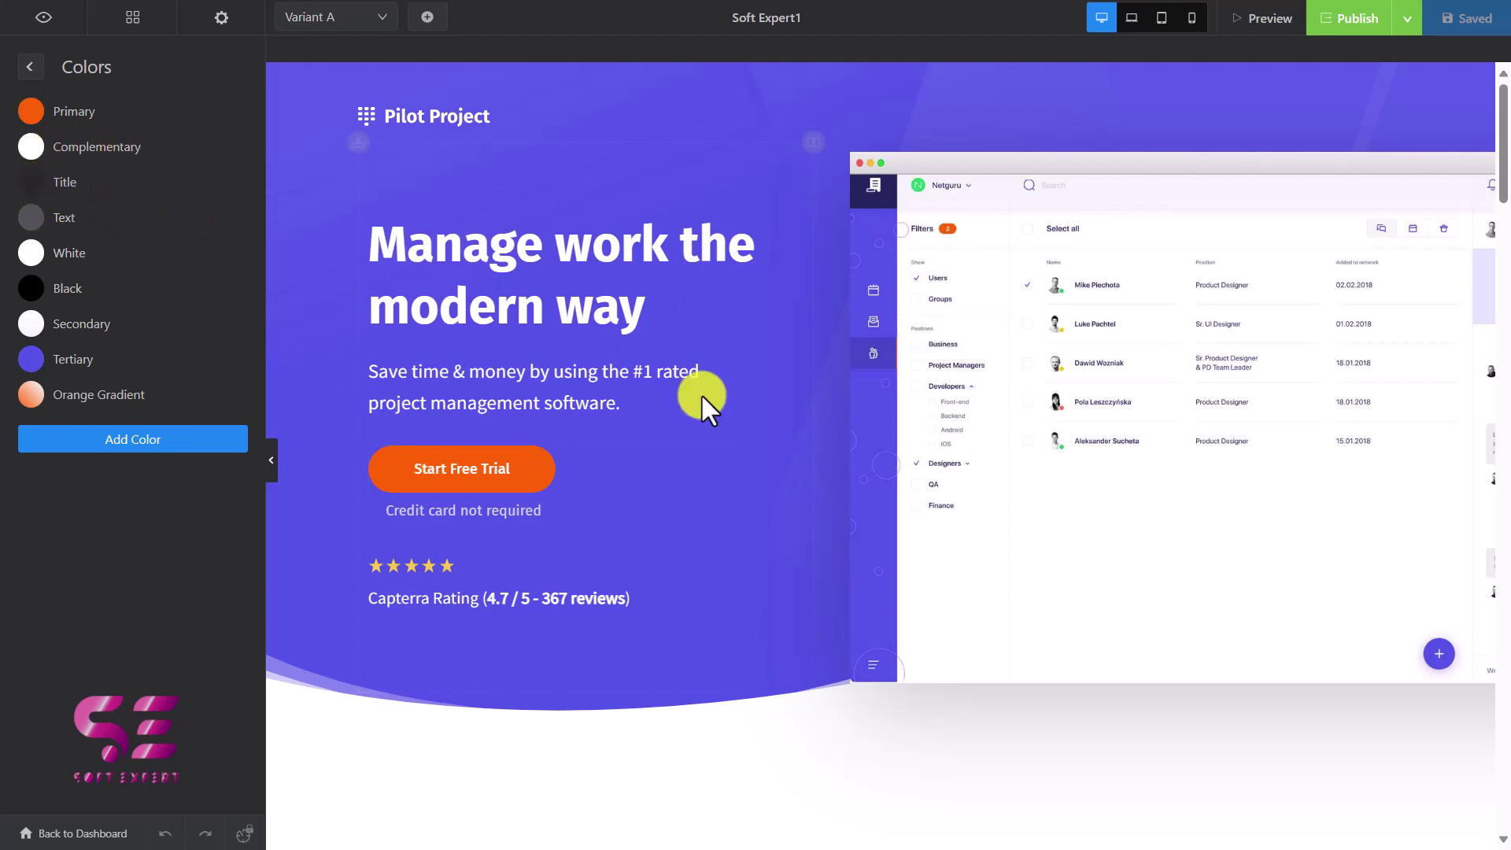
{"action": "scroll", "coordinate": [701, 394], "scroll_direction": "down", "scroll_amount": 5}
{"action": "scroll", "coordinate": [770, 485], "scroll_direction": "down", "scroll_amount": 6}
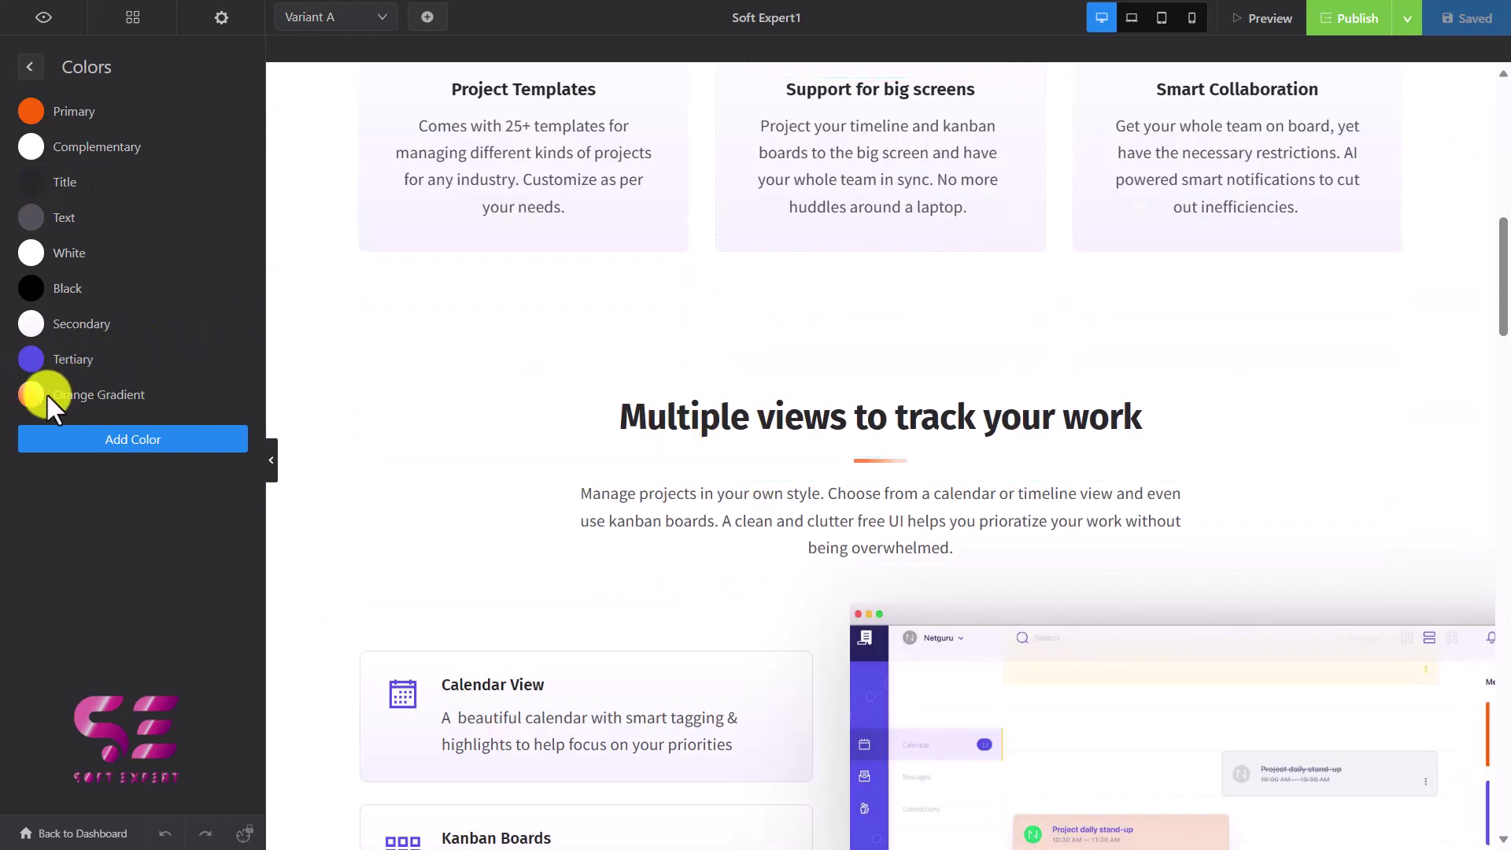
{"action": "scroll", "coordinate": [431, 421], "scroll_direction": "down", "scroll_amount": 5}
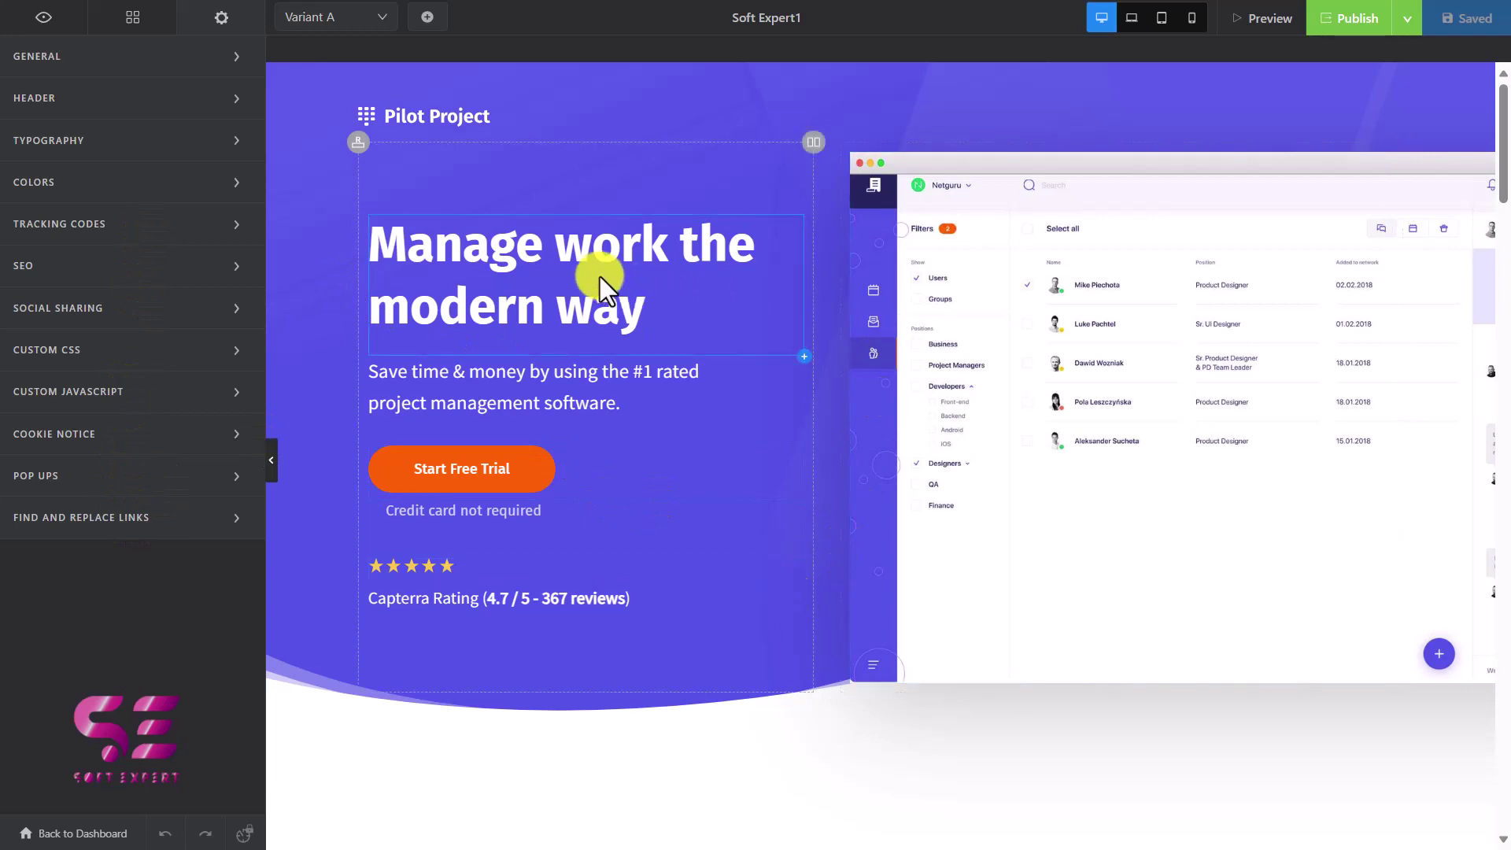
{"action": "left_click", "coordinate": [645, 309]}
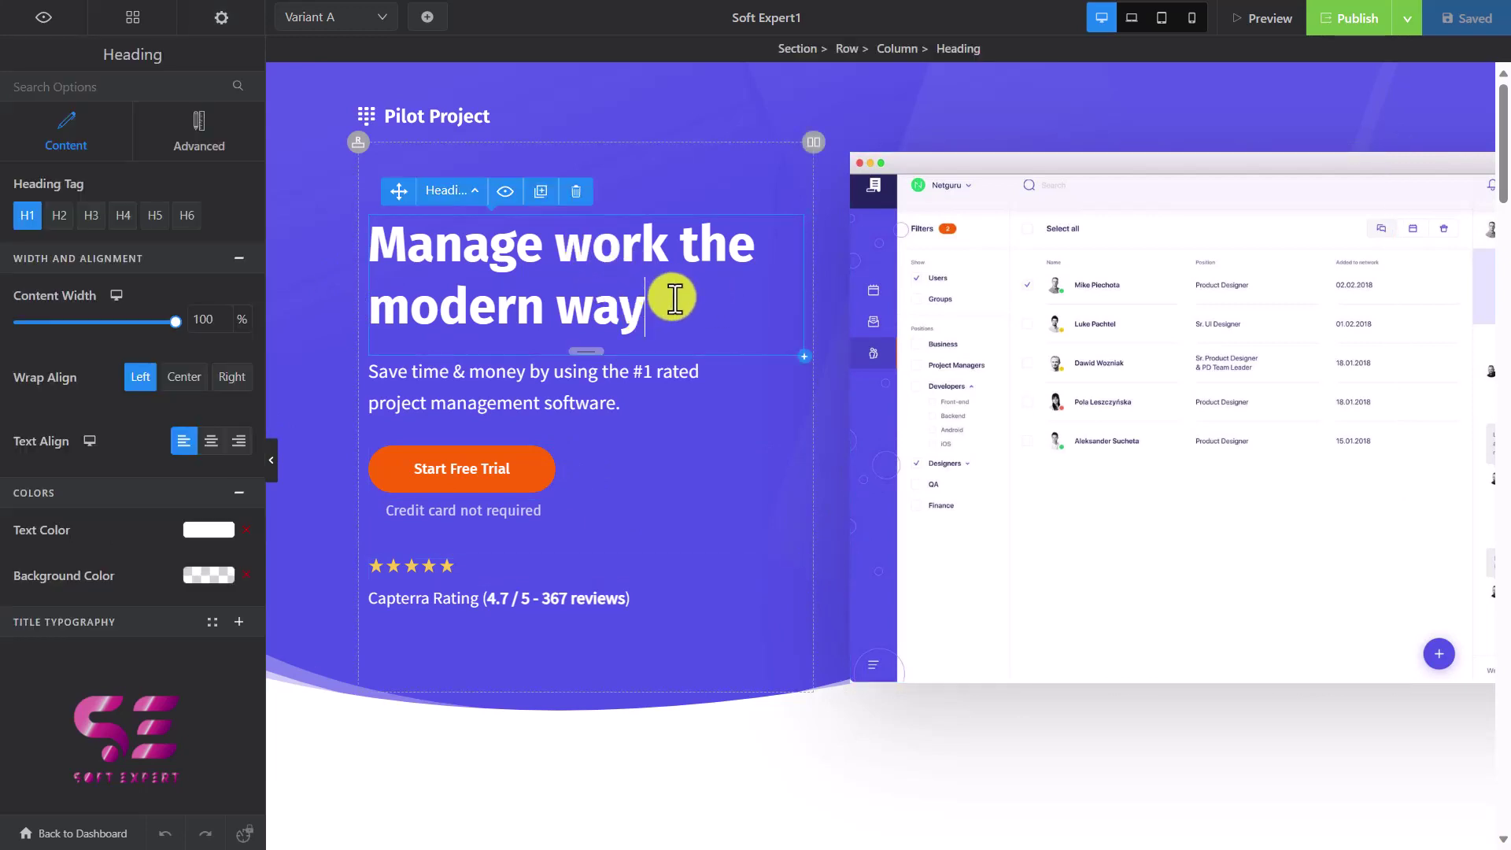
{"action": "left_click_drag", "start_coordinate": [675, 298], "coordinate": [415, 243]}
{"action": "type", "text": "Welcome to Soft Expert"}
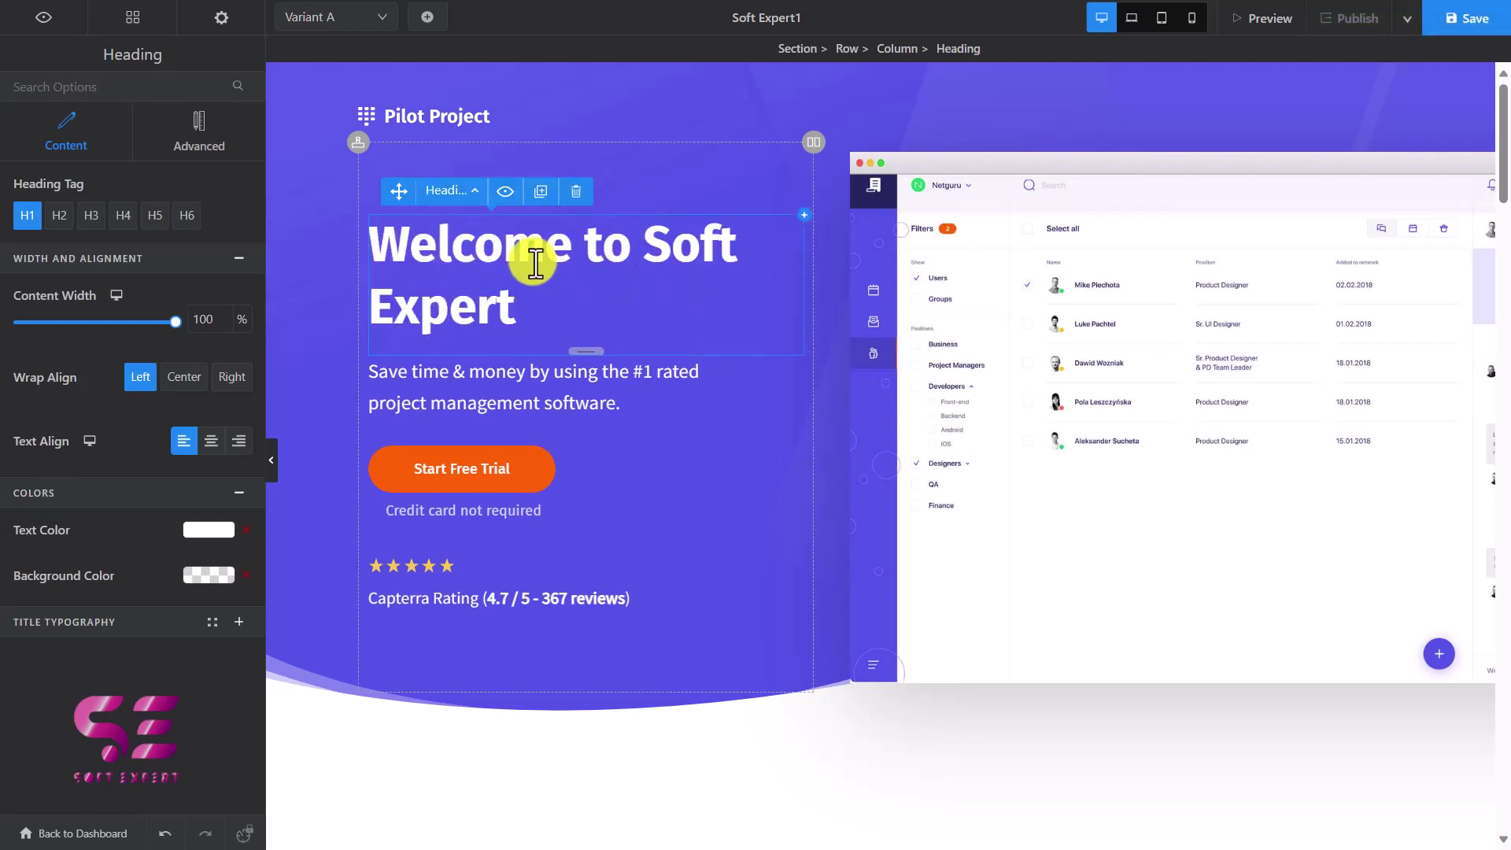
{"action": "left_click", "coordinate": [63, 219]}
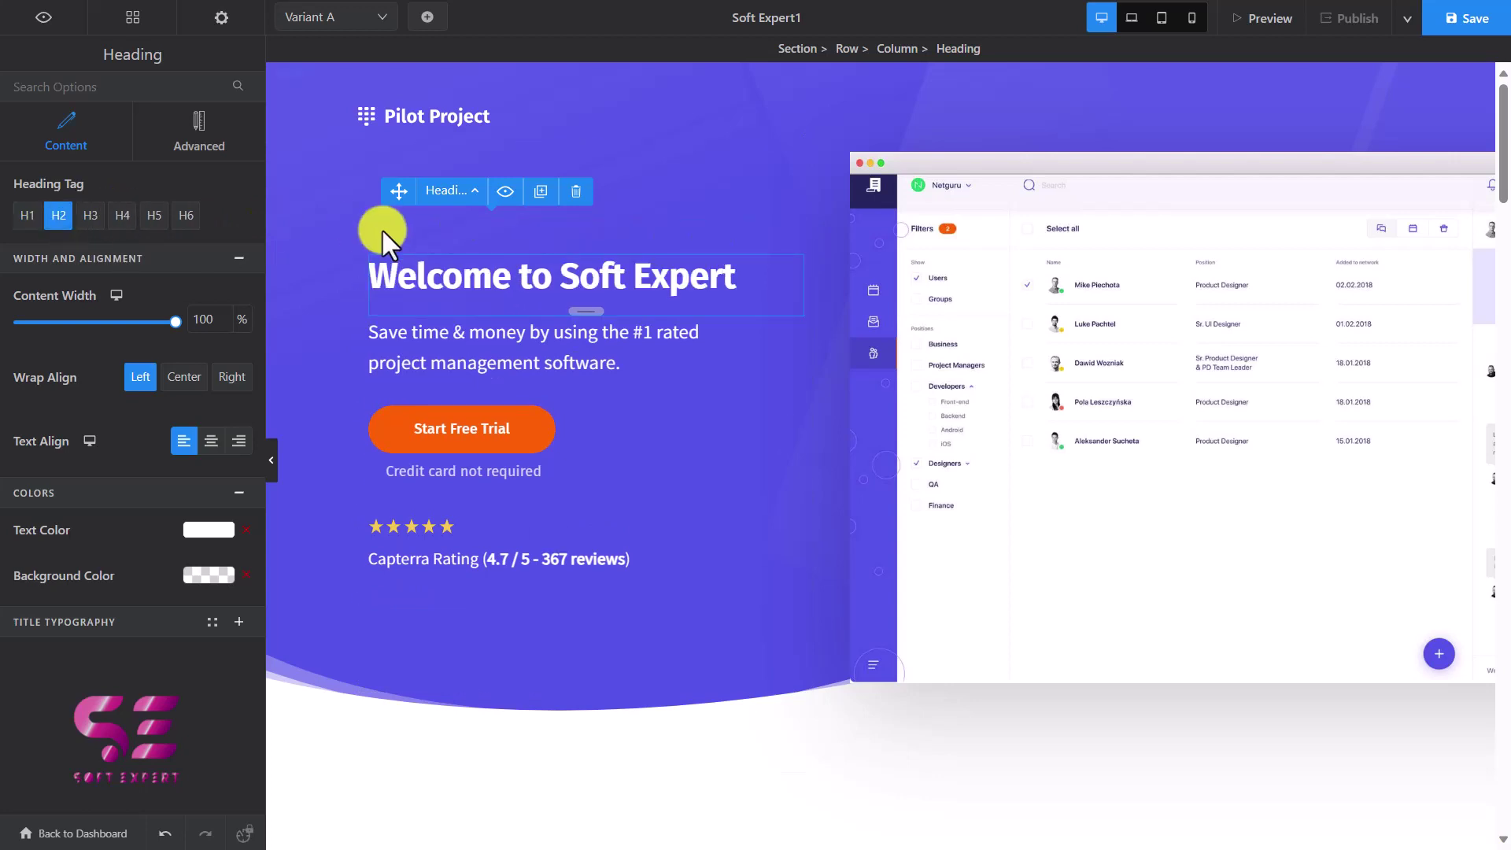
{"action": "left_click", "coordinate": [90, 217]}
{"action": "left_click", "coordinate": [122, 217]}
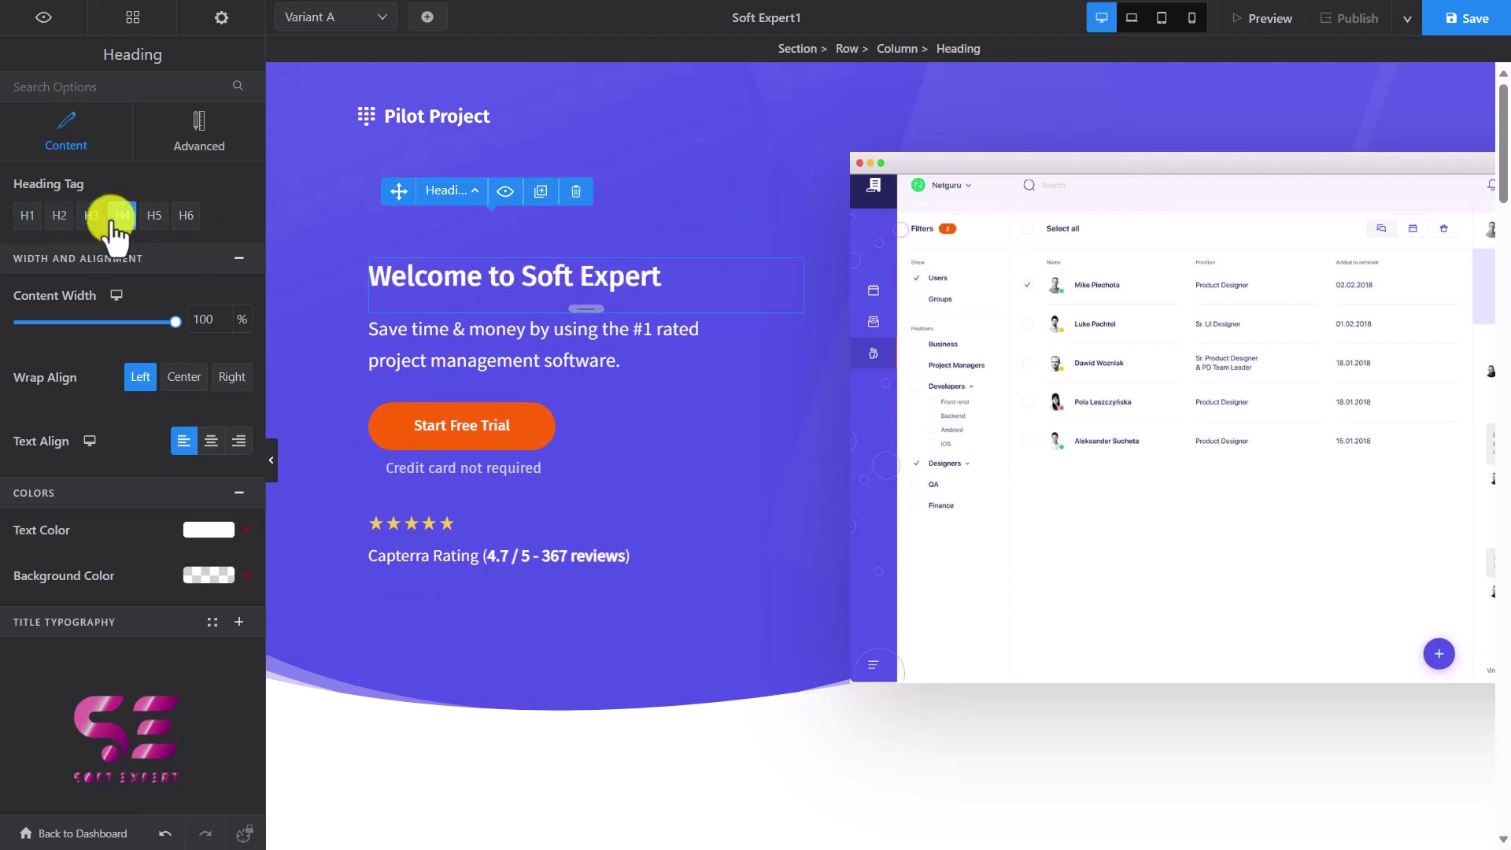
{"action": "left_click", "coordinate": [154, 216]}
{"action": "left_click", "coordinate": [28, 216]}
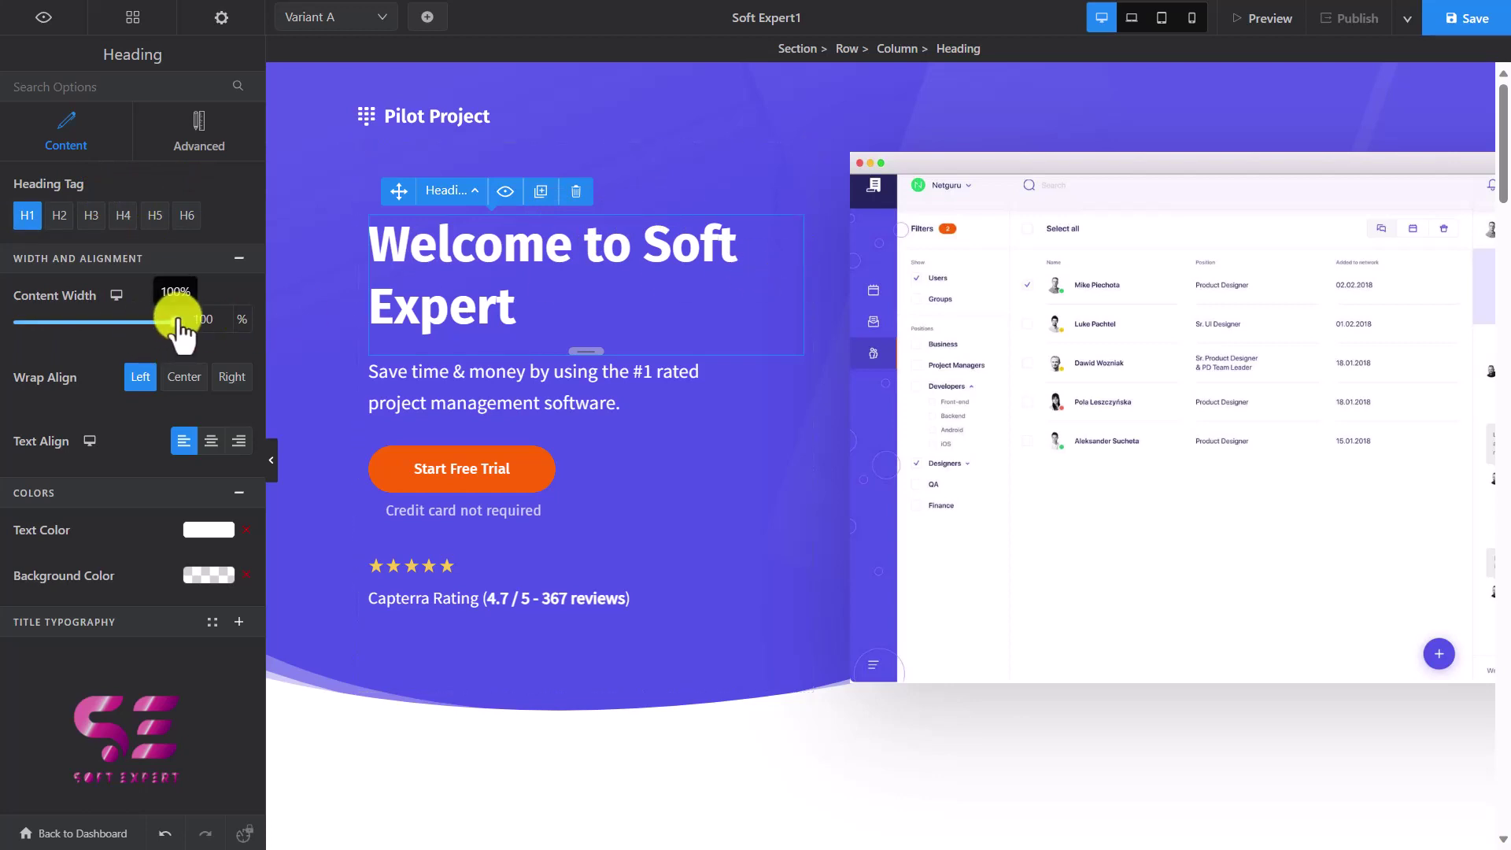
{"action": "mouse_move", "coordinate": [174, 322]}
{"action": "left_mouse_down"}
{"action": "mouse_move", "coordinate": [75, 321]}
{"action": "mouse_move", "coordinate": [192, 319]}
{"action": "left_mouse_up"}
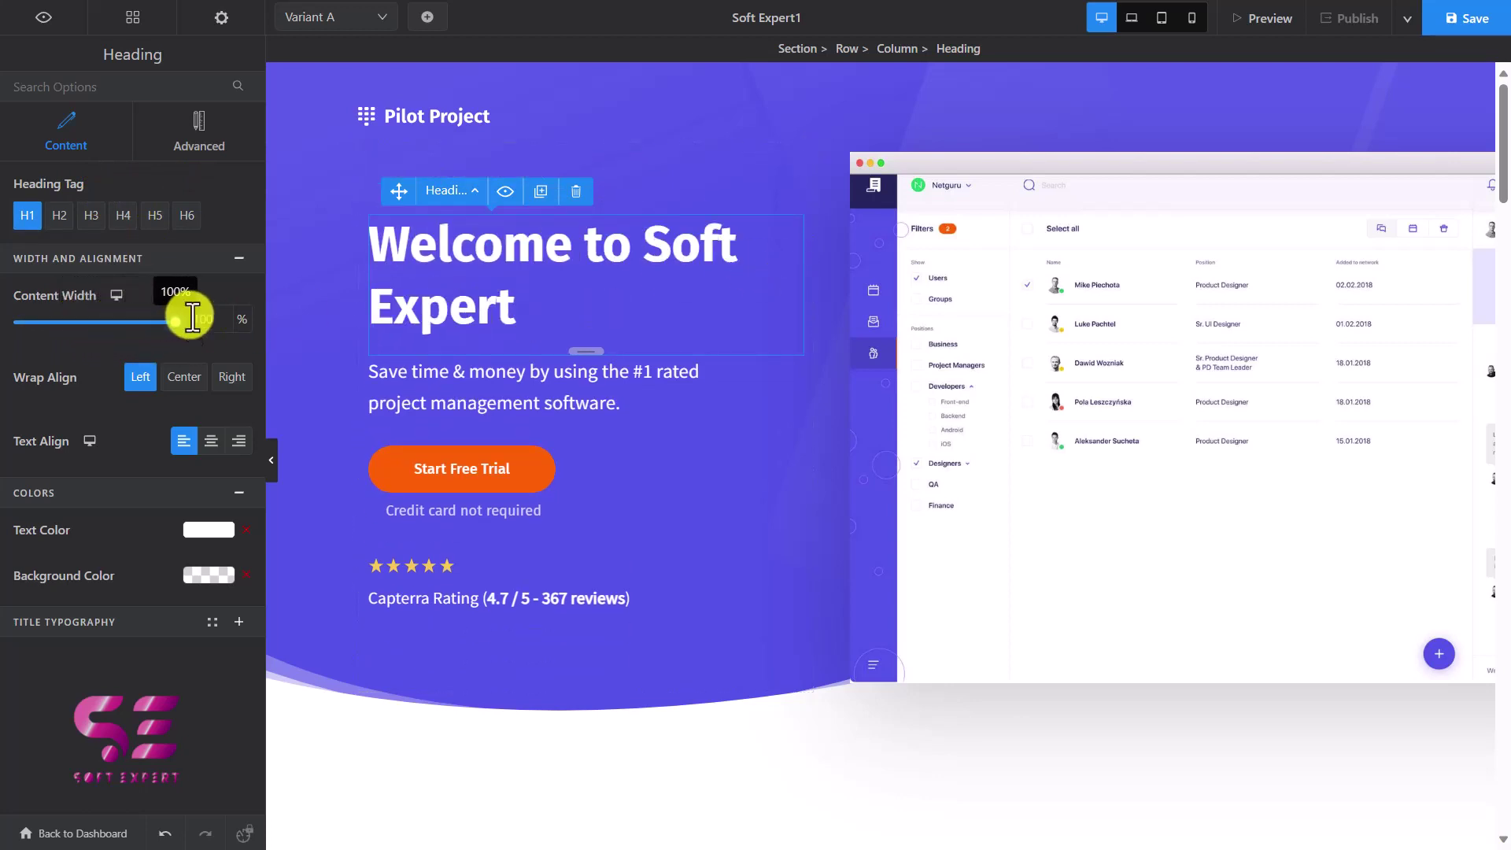
{"action": "left_click", "coordinate": [185, 378]}
{"action": "left_click", "coordinate": [236, 377]}
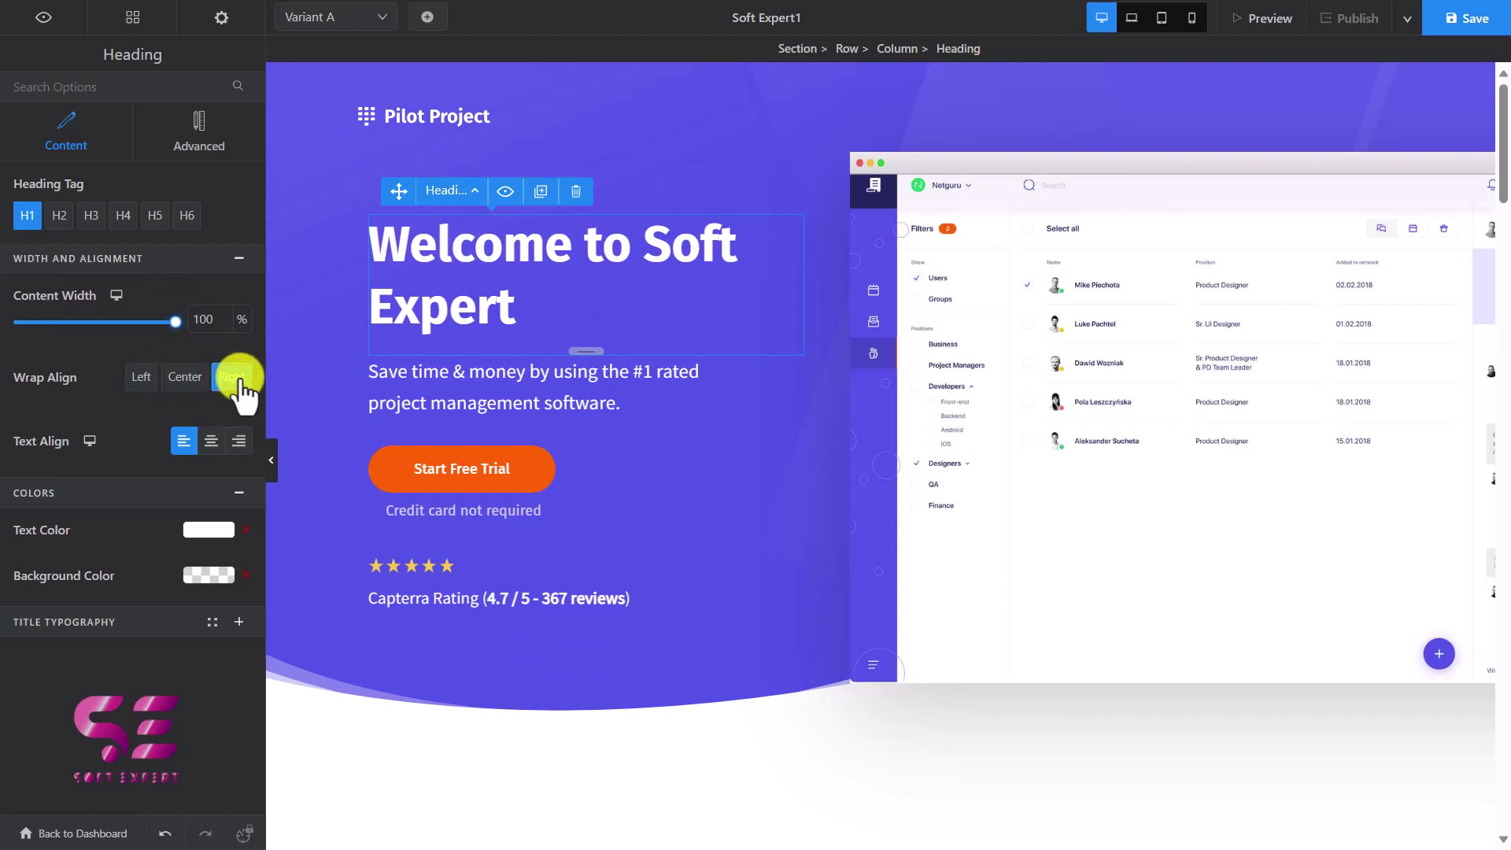
{"action": "left_click", "coordinate": [211, 441]}
{"action": "left_click", "coordinate": [232, 442]}
{"action": "left_click", "coordinate": [186, 442]}
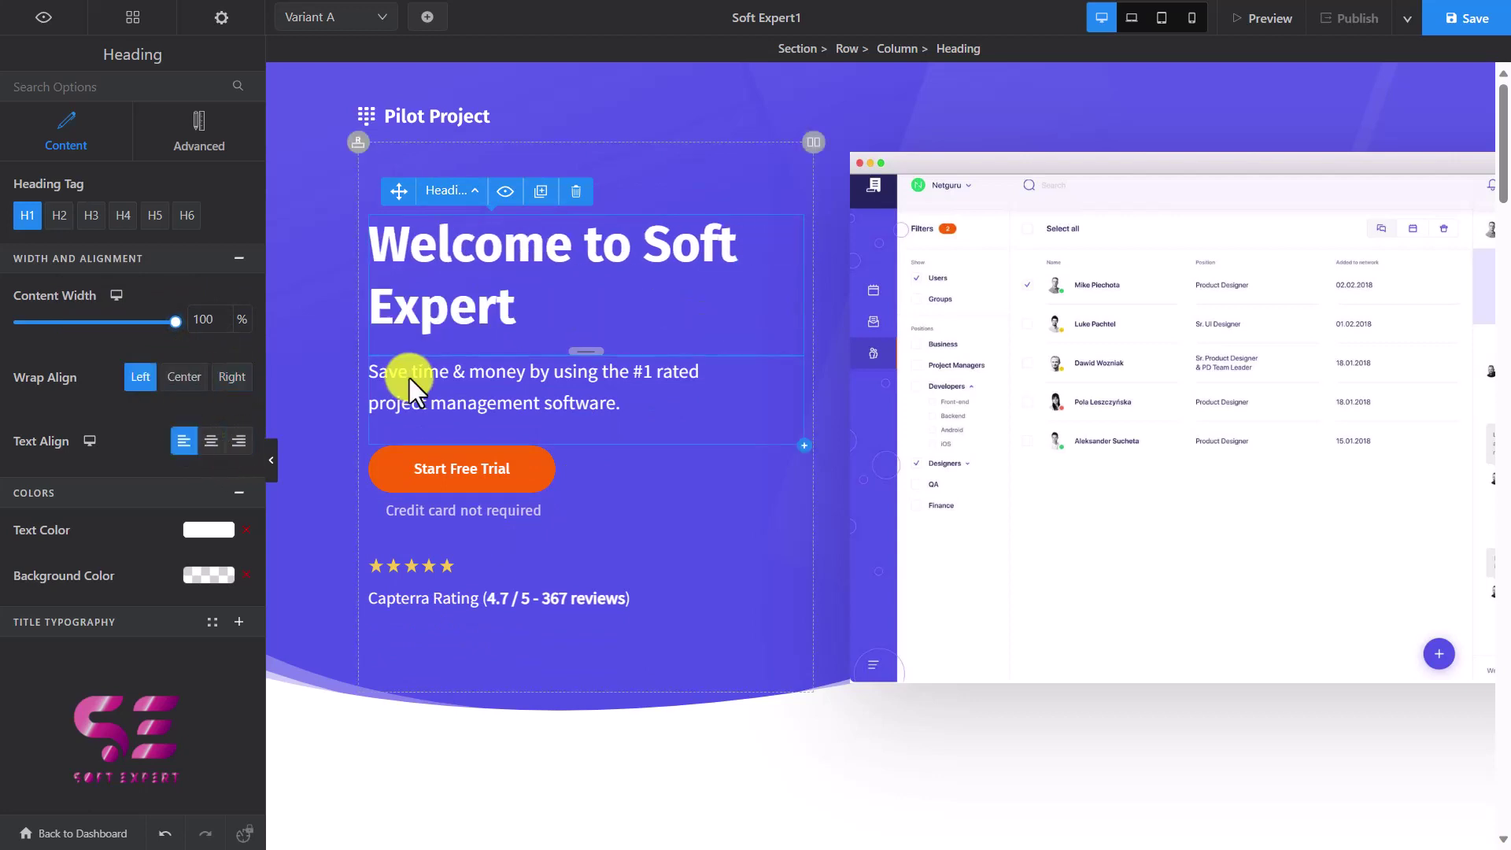
Change the Welcome to Soft Expert headline's text colour to the yellow swatch
{"action": "left_click", "coordinate": [206, 530]}
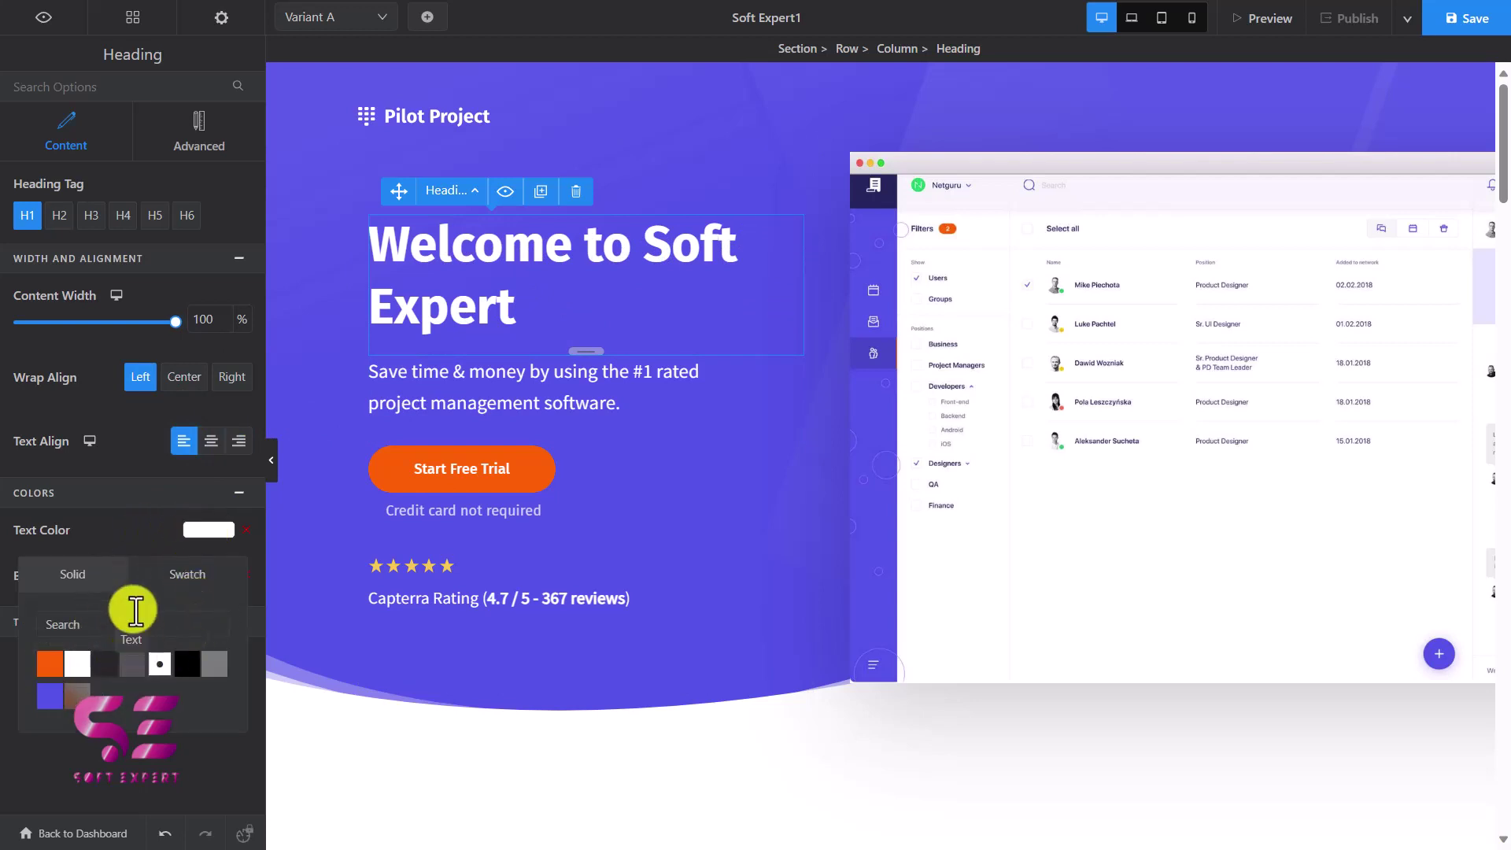
{"action": "left_click", "coordinate": [85, 578]}
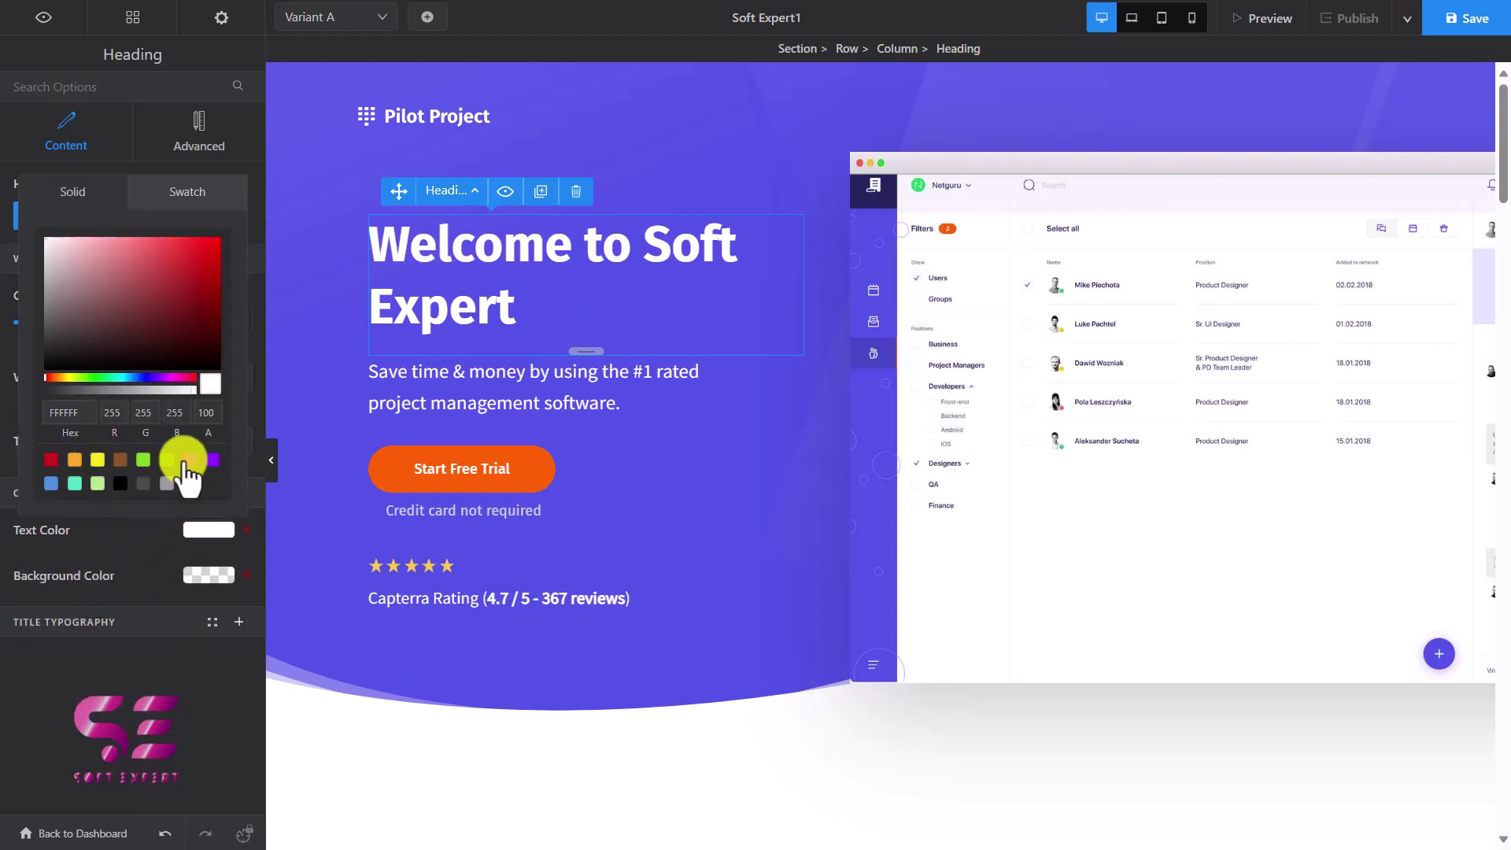
{"action": "left_click_drag", "start_coordinate": [169, 304], "coordinate": [169, 253]}
{"action": "left_click", "coordinate": [98, 459]}
{"action": "left_click", "coordinate": [145, 560]}
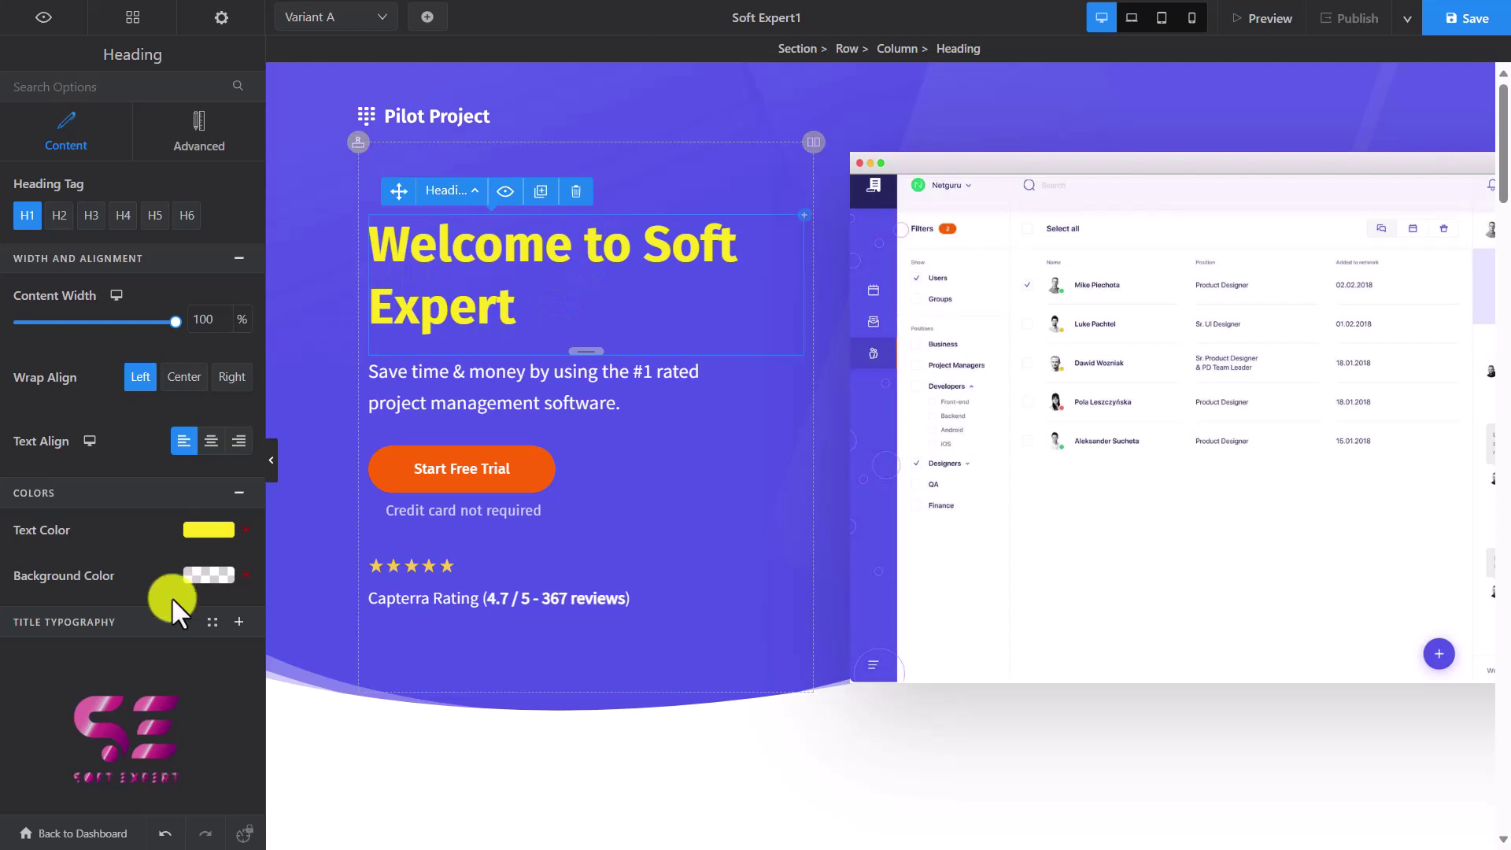
Set the headline font family to Poppins in Title Typography
{"action": "left_click", "coordinate": [178, 624]}
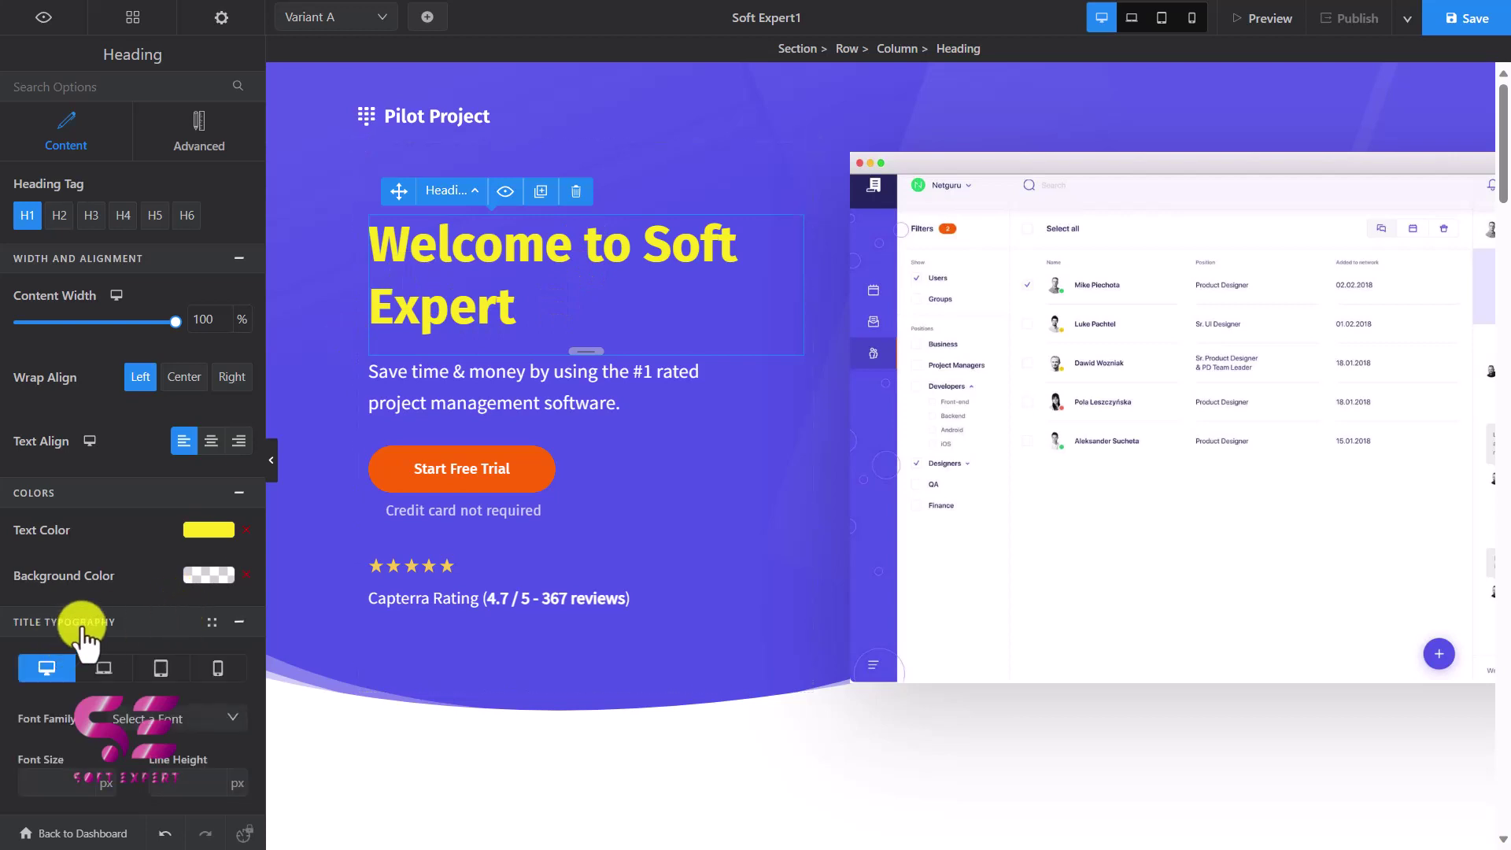
{"action": "scroll", "coordinate": [150, 626], "scroll_direction": "down", "scroll_amount": 2}
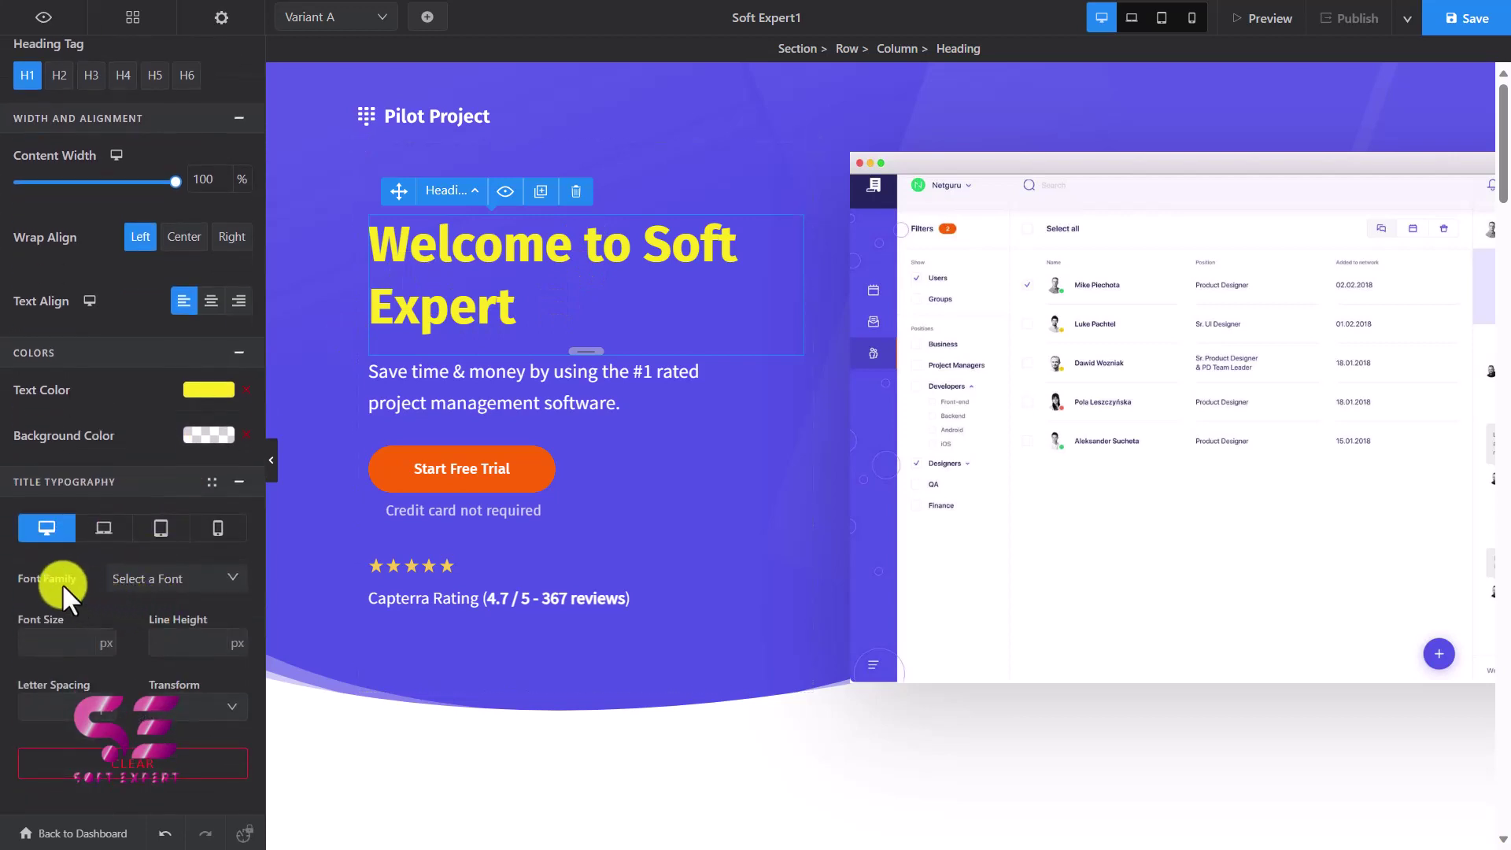
{"action": "left_click", "coordinate": [169, 632]}
{"action": "left_click", "coordinate": [168, 580]}
{"action": "scroll", "coordinate": [119, 717], "scroll_direction": "down", "scroll_amount": 5}
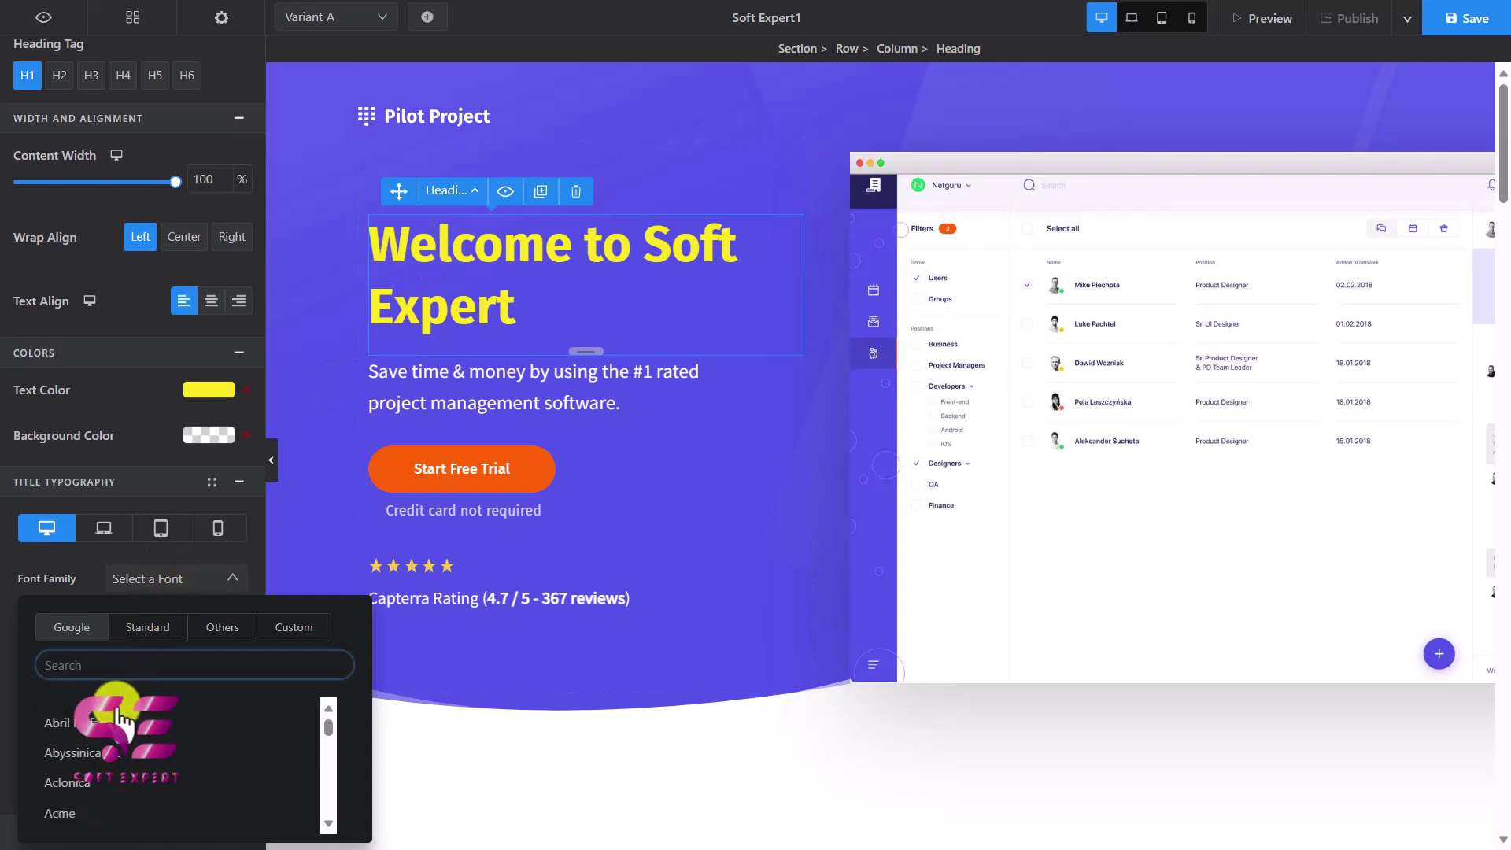
{"action": "scroll", "coordinate": [118, 718], "scroll_direction": "down", "scroll_amount": 6}
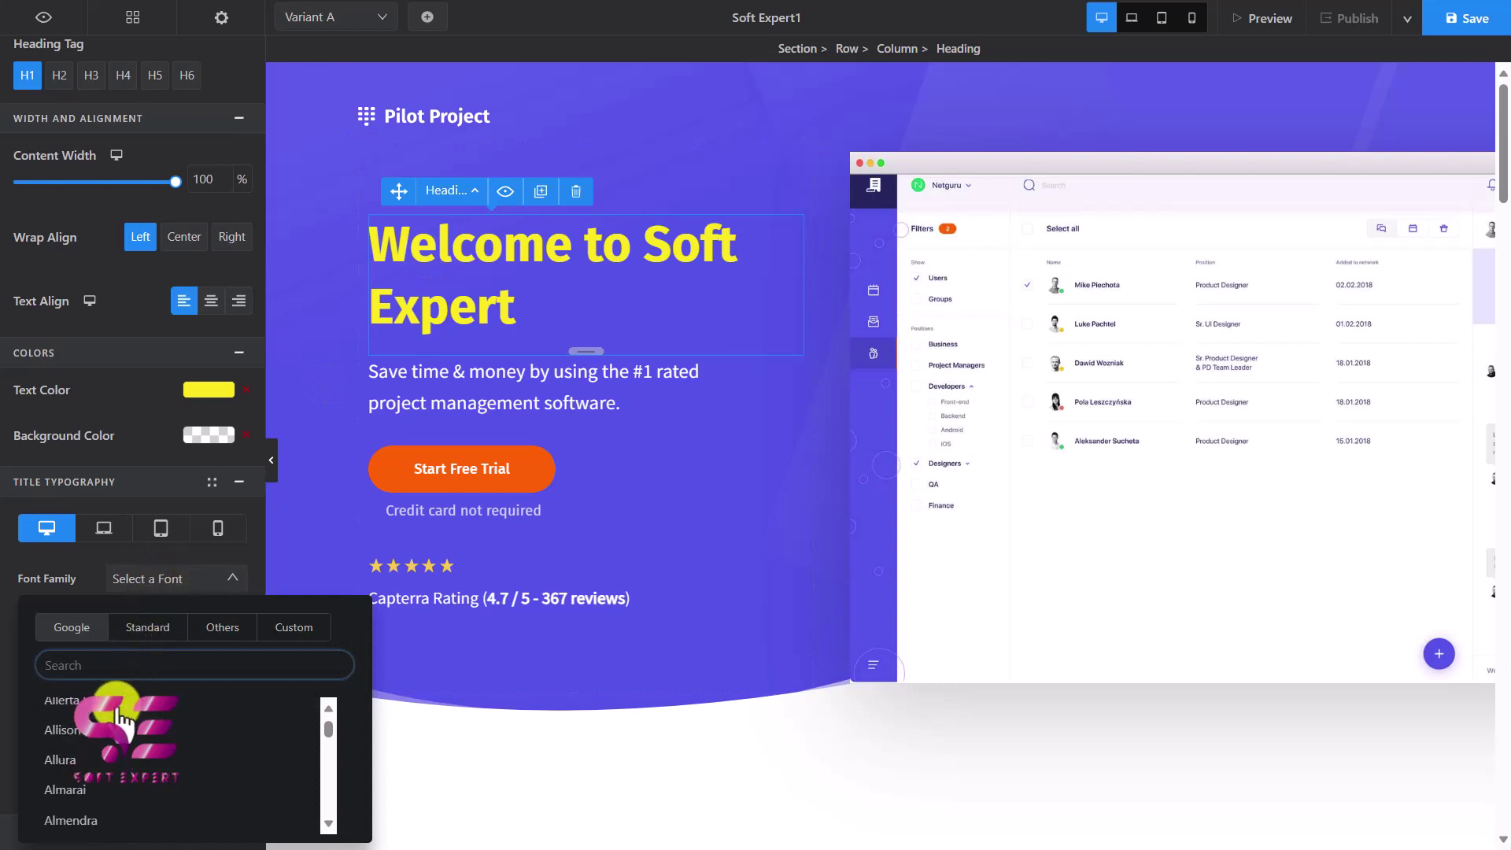
{"action": "left_click", "coordinate": [82, 676]}
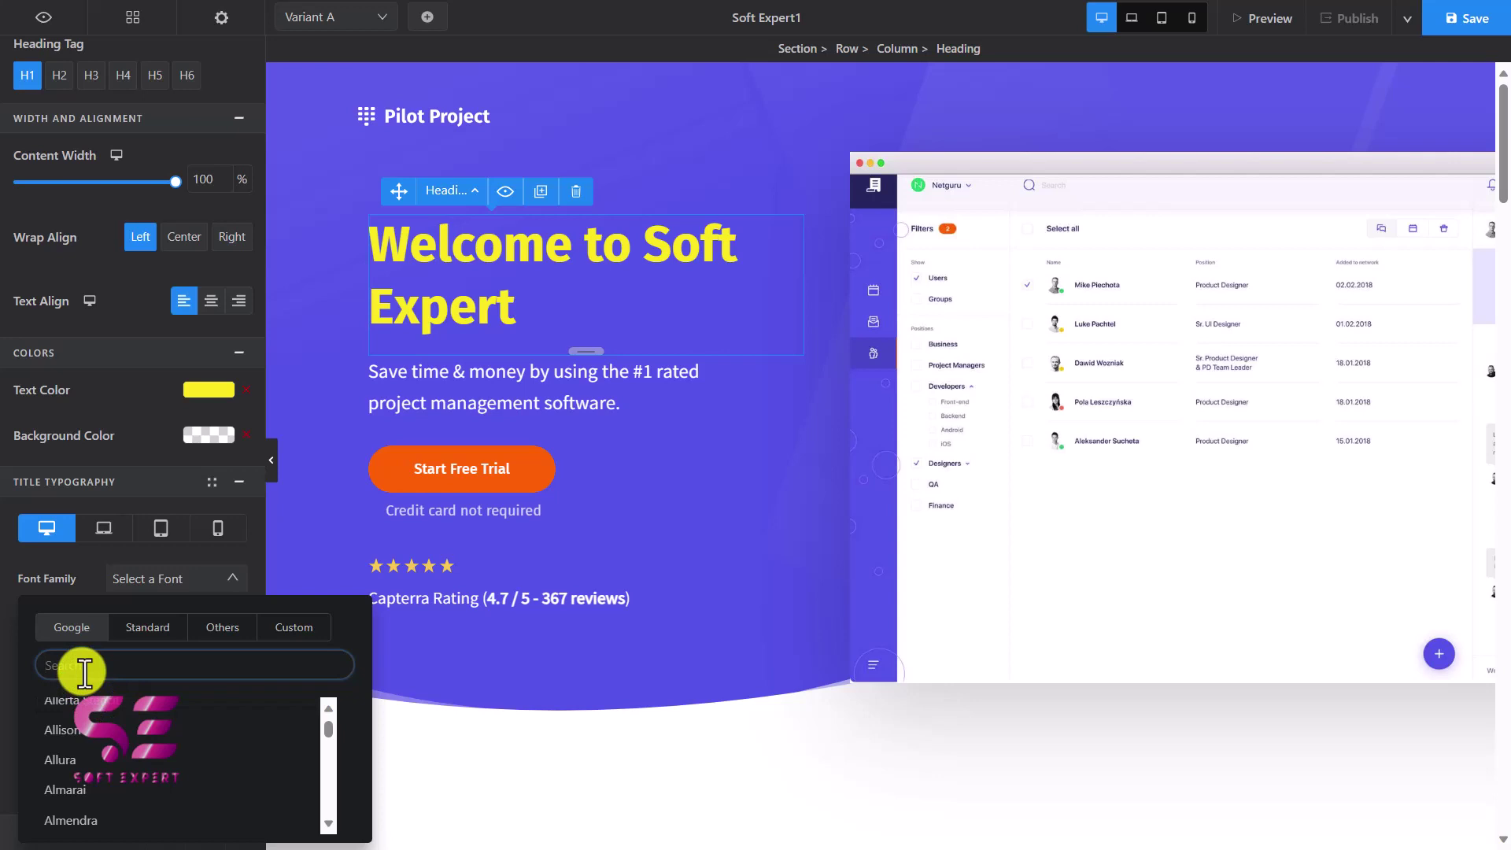
{"action": "type", "text": "pop"}
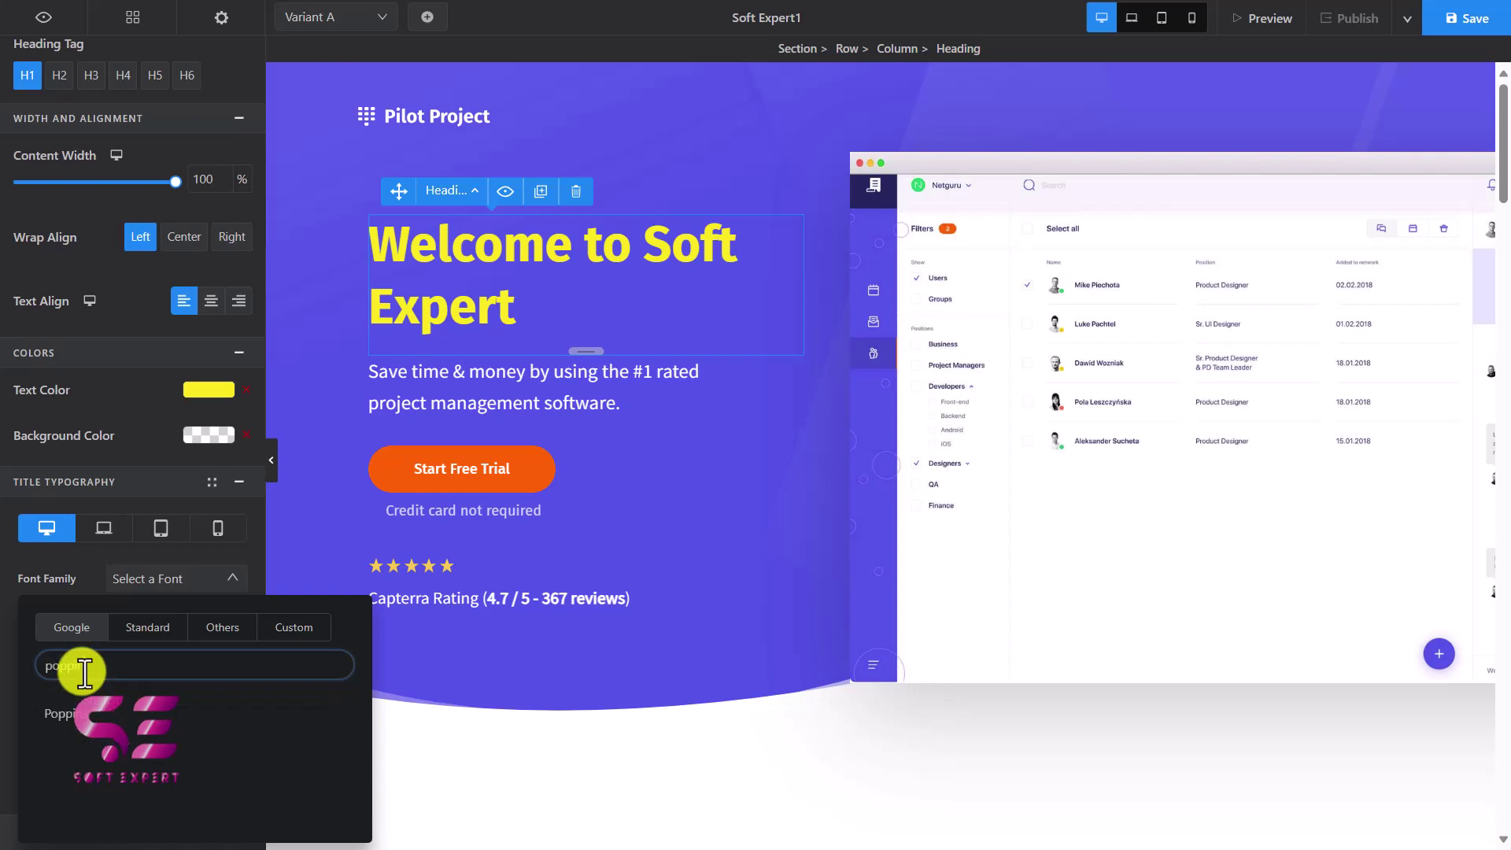
{"action": "type", "text": "pin"}
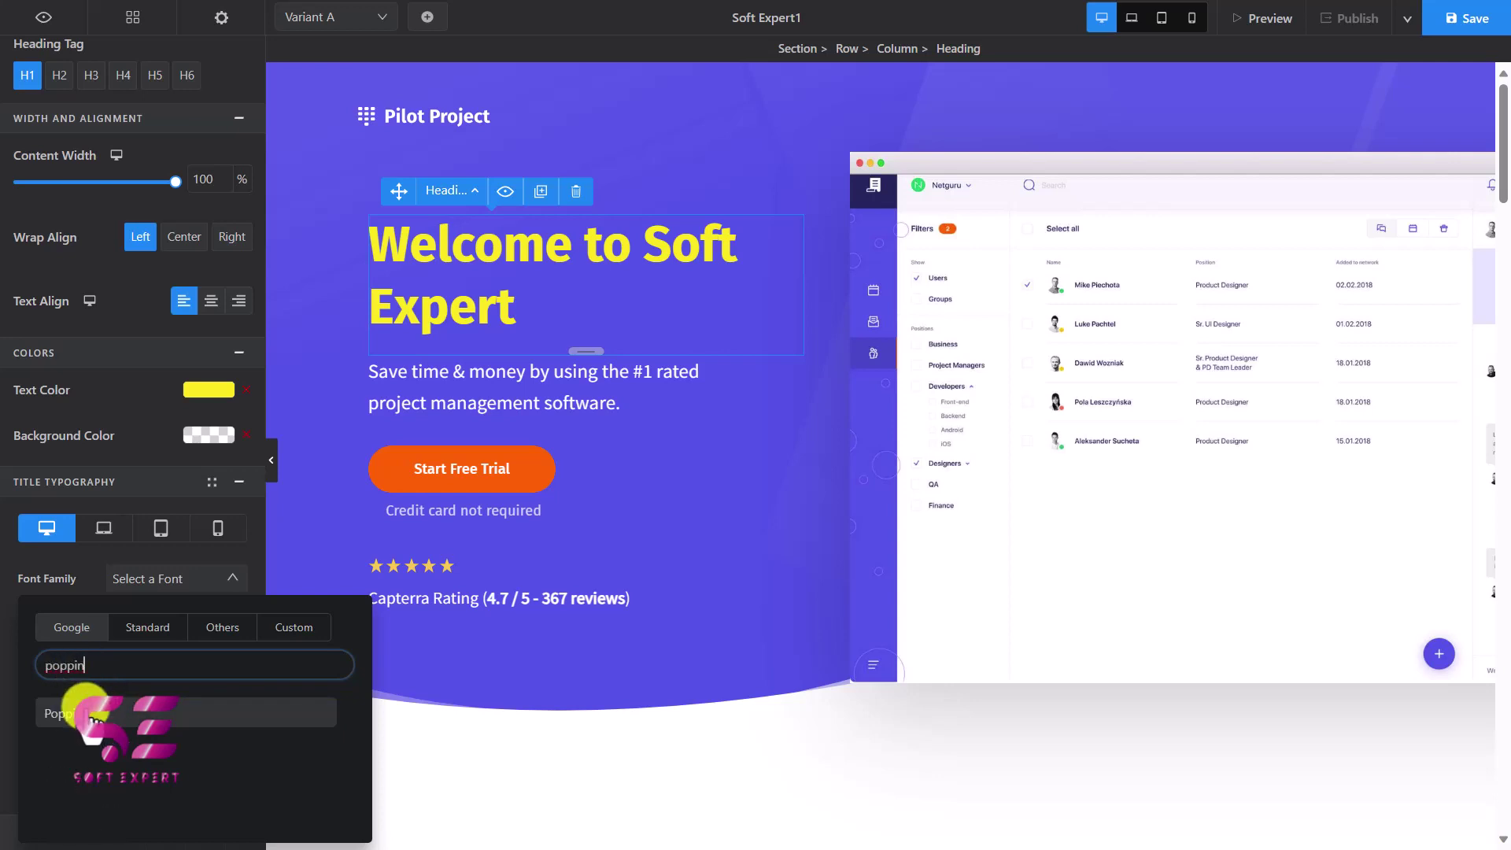
{"action": "left_click", "coordinate": [88, 714]}
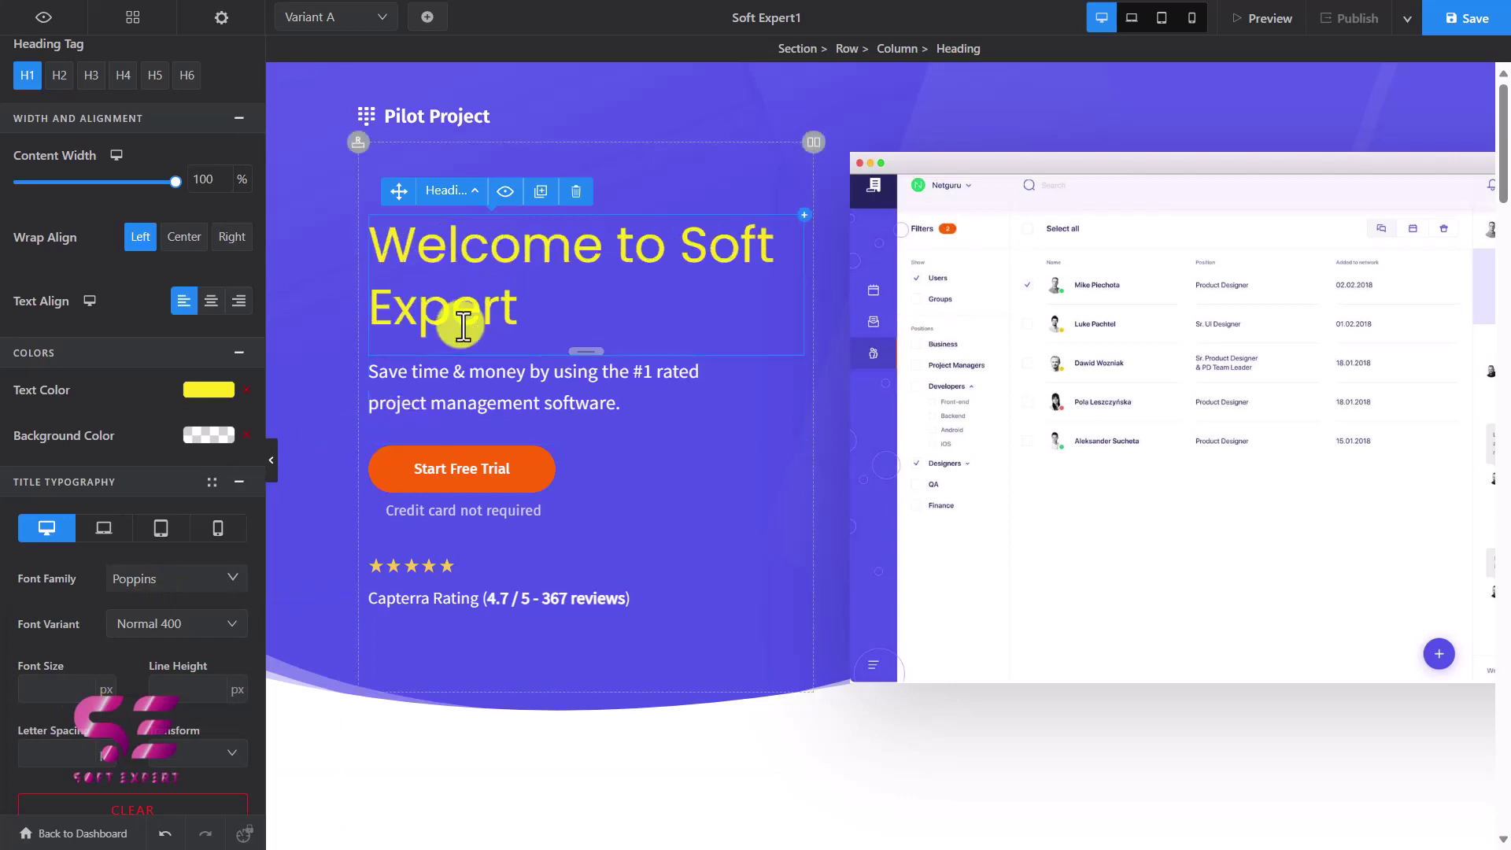
Make the headline Bold 700, then clear the font back to the default
{"action": "left_click", "coordinate": [120, 625]}
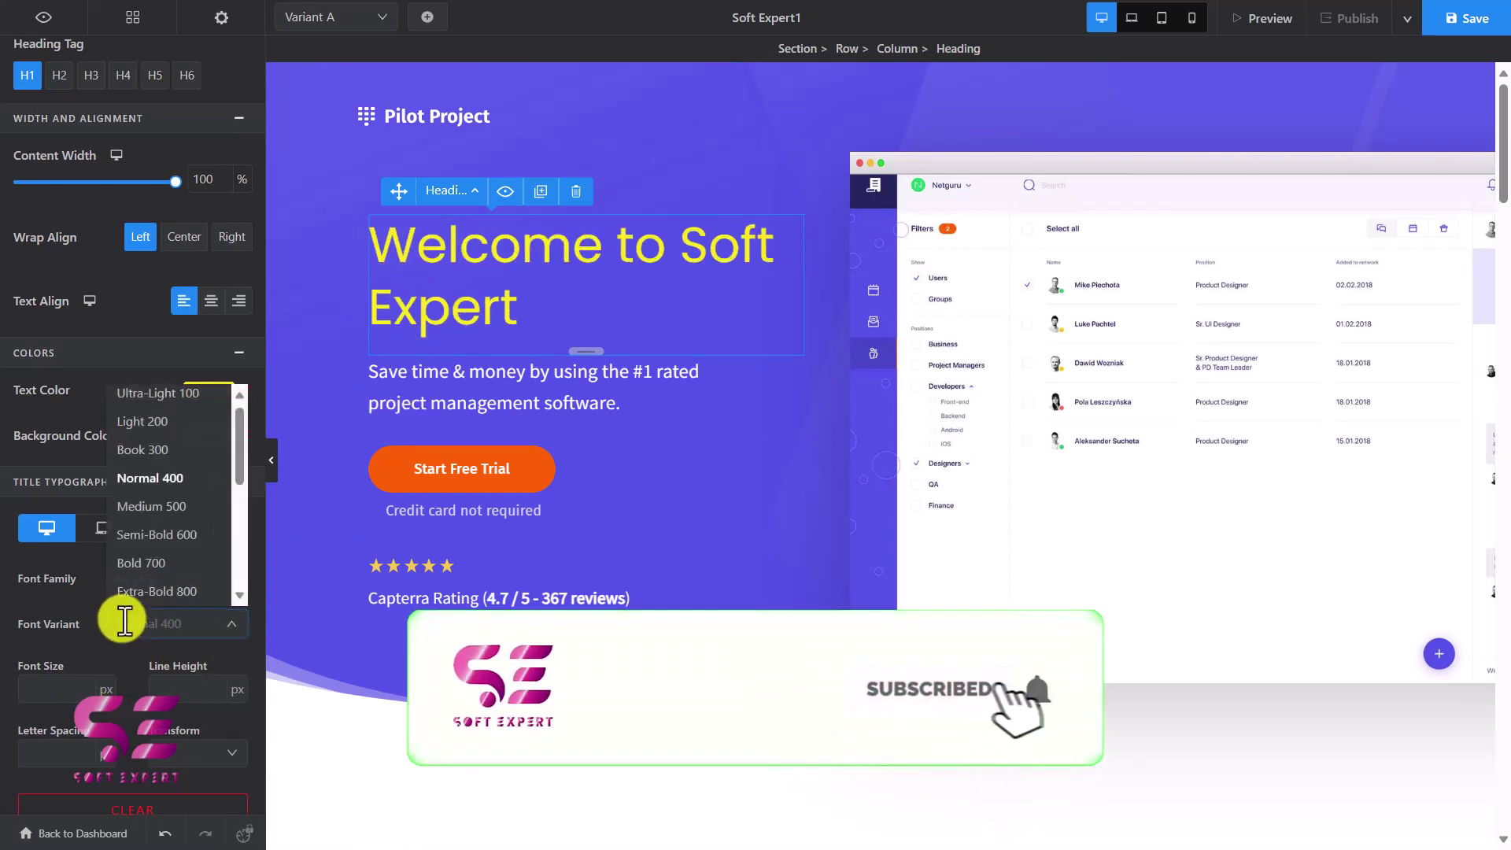
{"action": "left_click", "coordinate": [145, 562]}
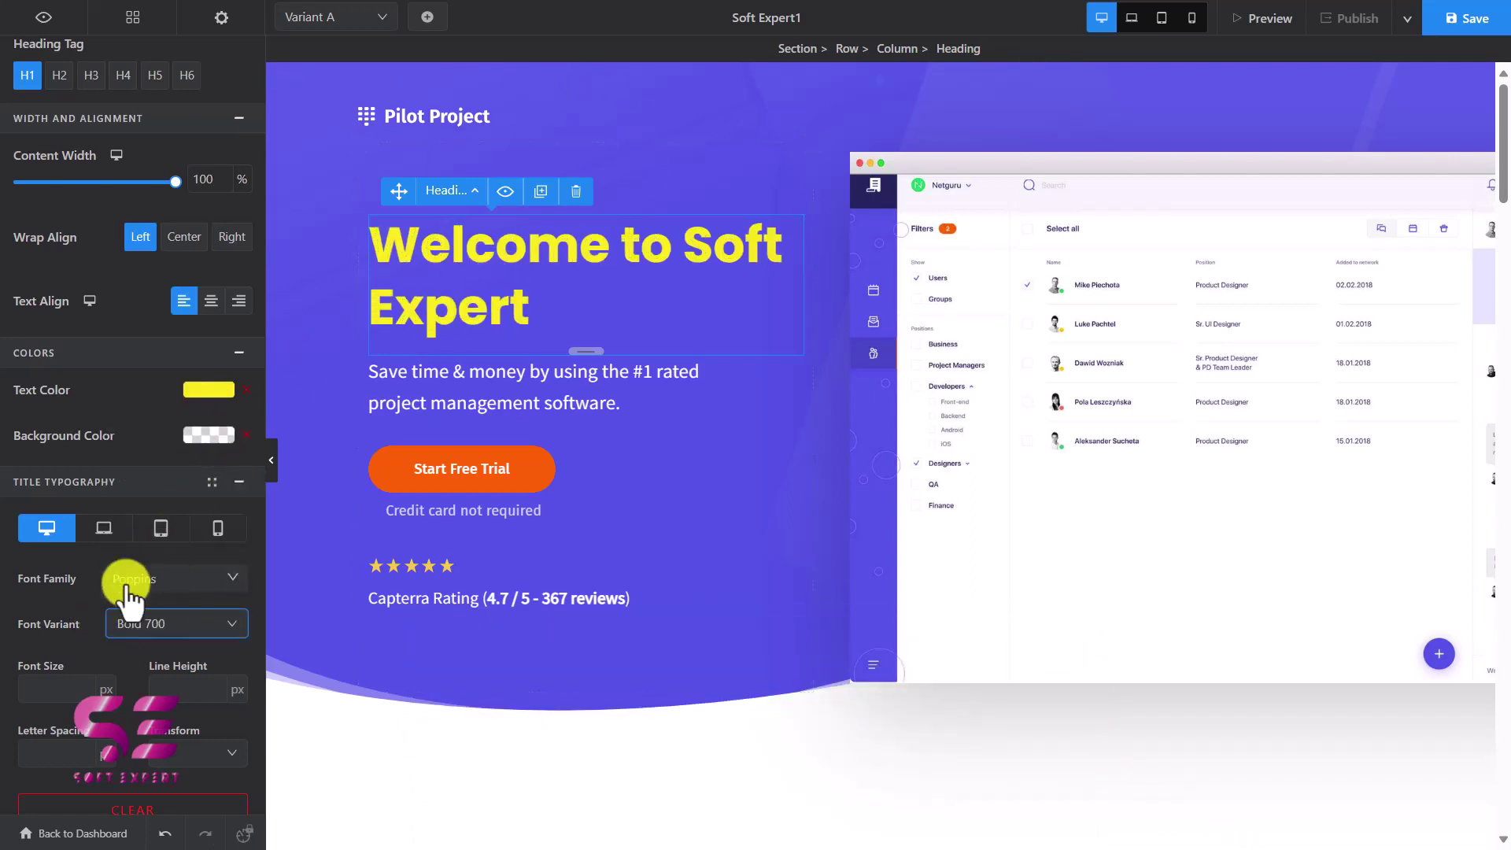
{"action": "left_click", "coordinate": [93, 591]}
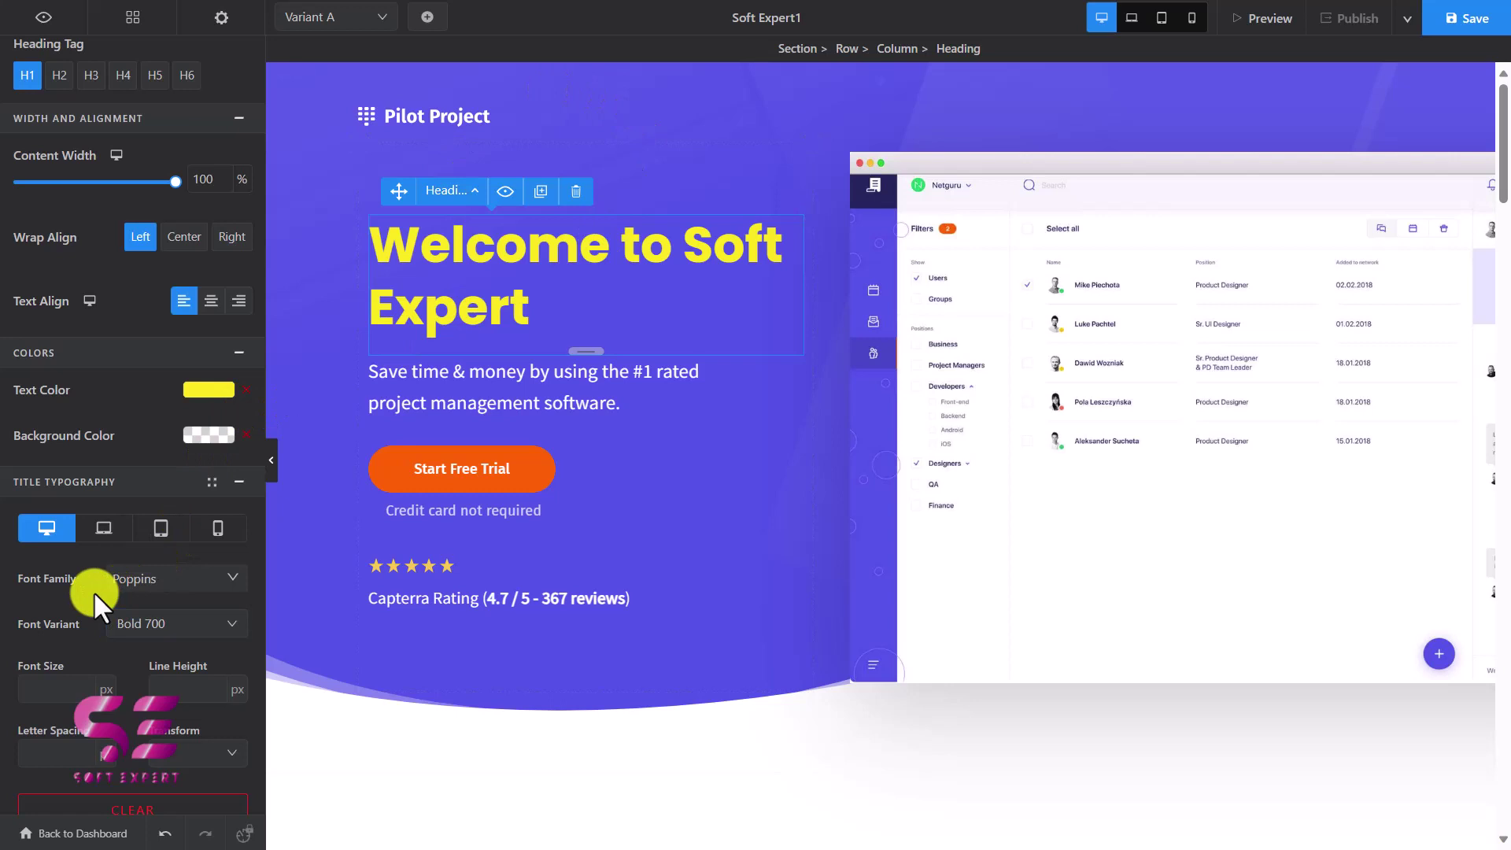
{"action": "left_click", "coordinate": [93, 592]}
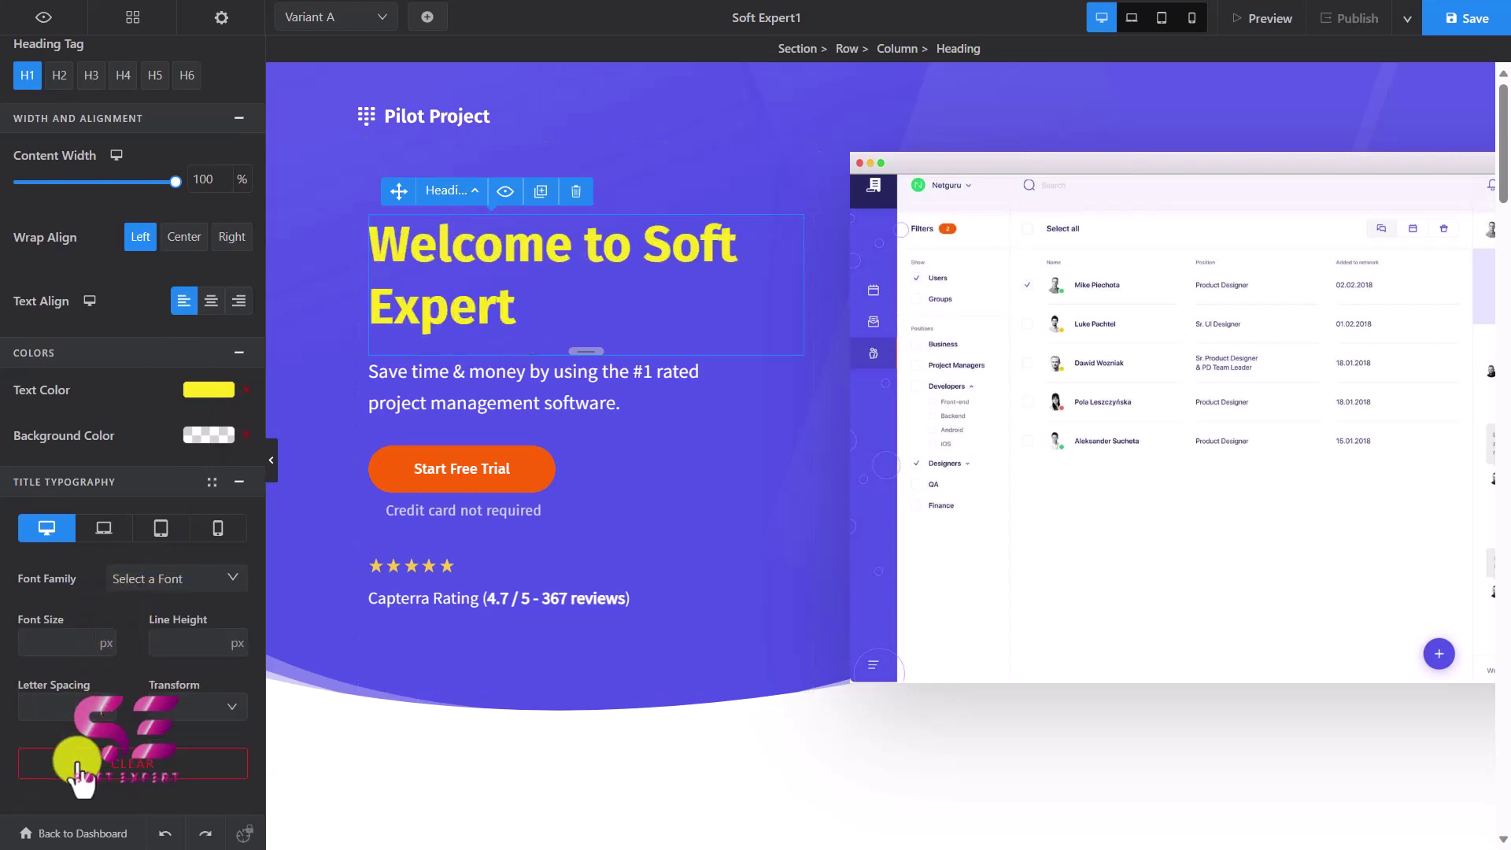
Check the headline's spacing settings, then select the Start Free Trial button
{"action": "scroll", "coordinate": [197, 511], "scroll_direction": "up", "scroll_amount": 2}
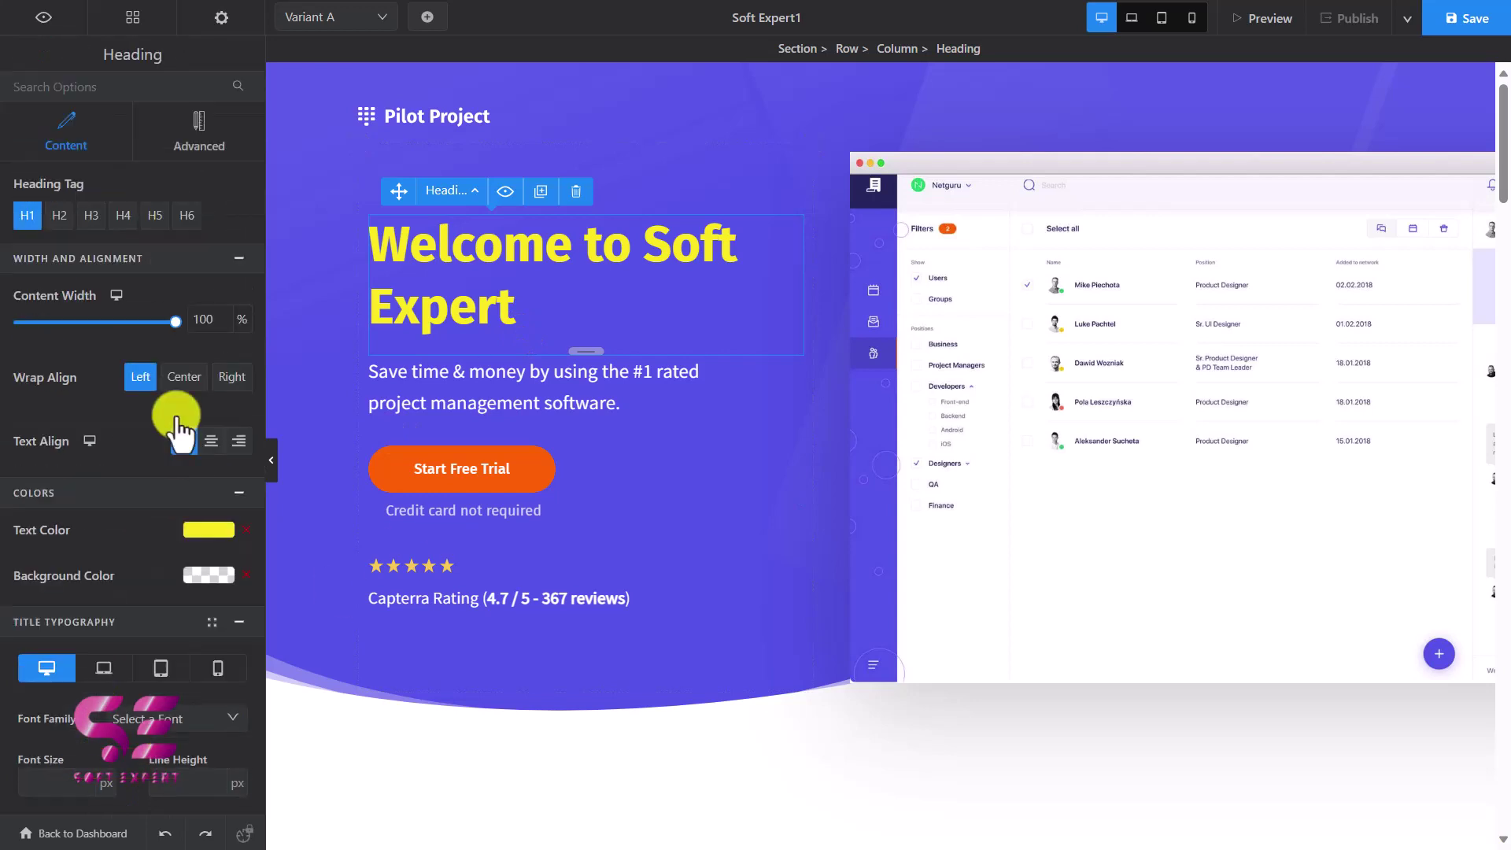
{"action": "left_click", "coordinate": [195, 143]}
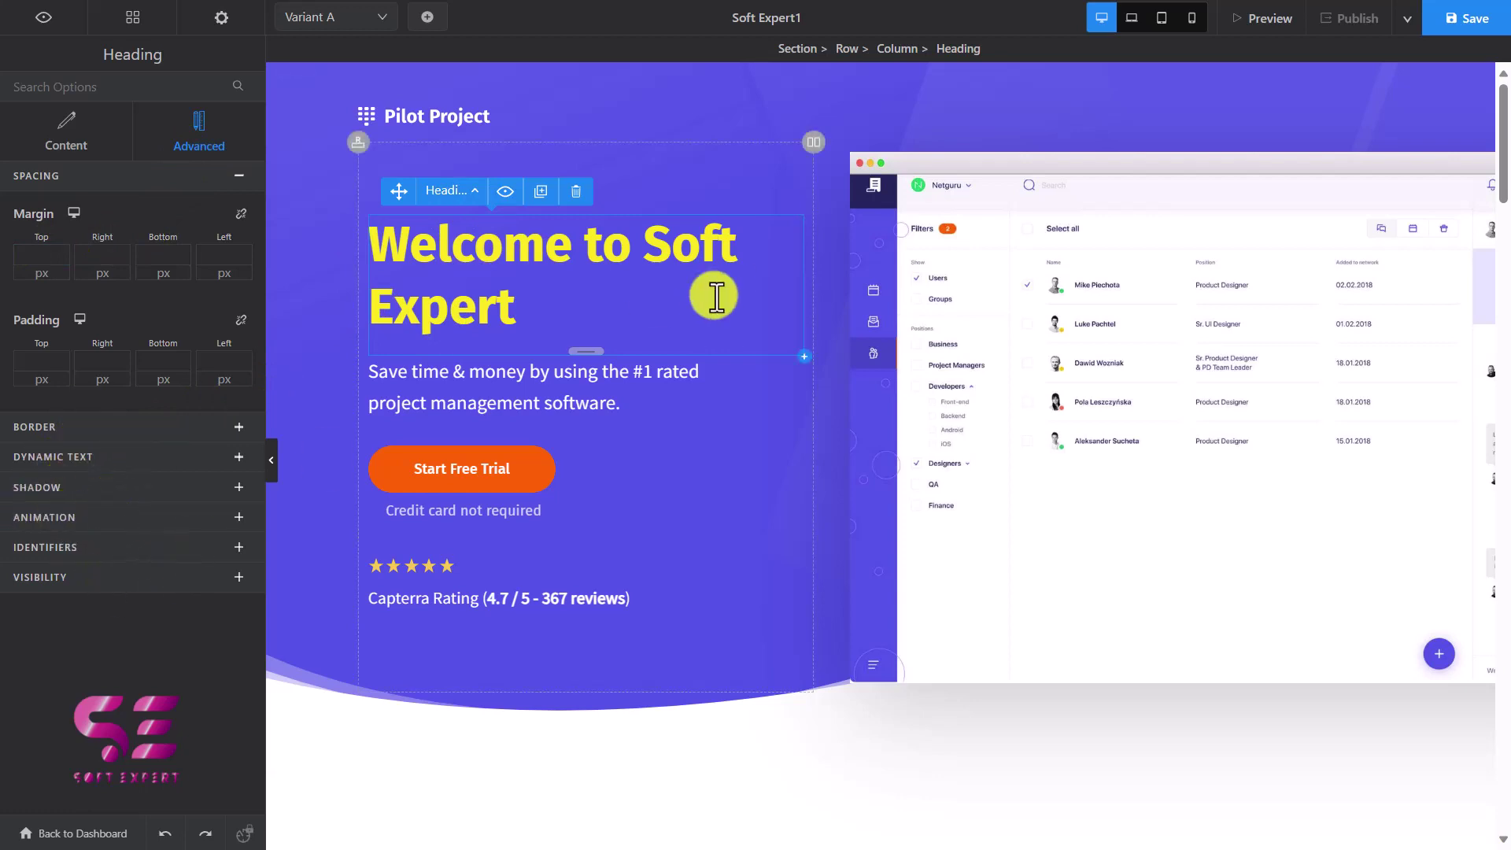
{"action": "left_click", "coordinate": [410, 389]}
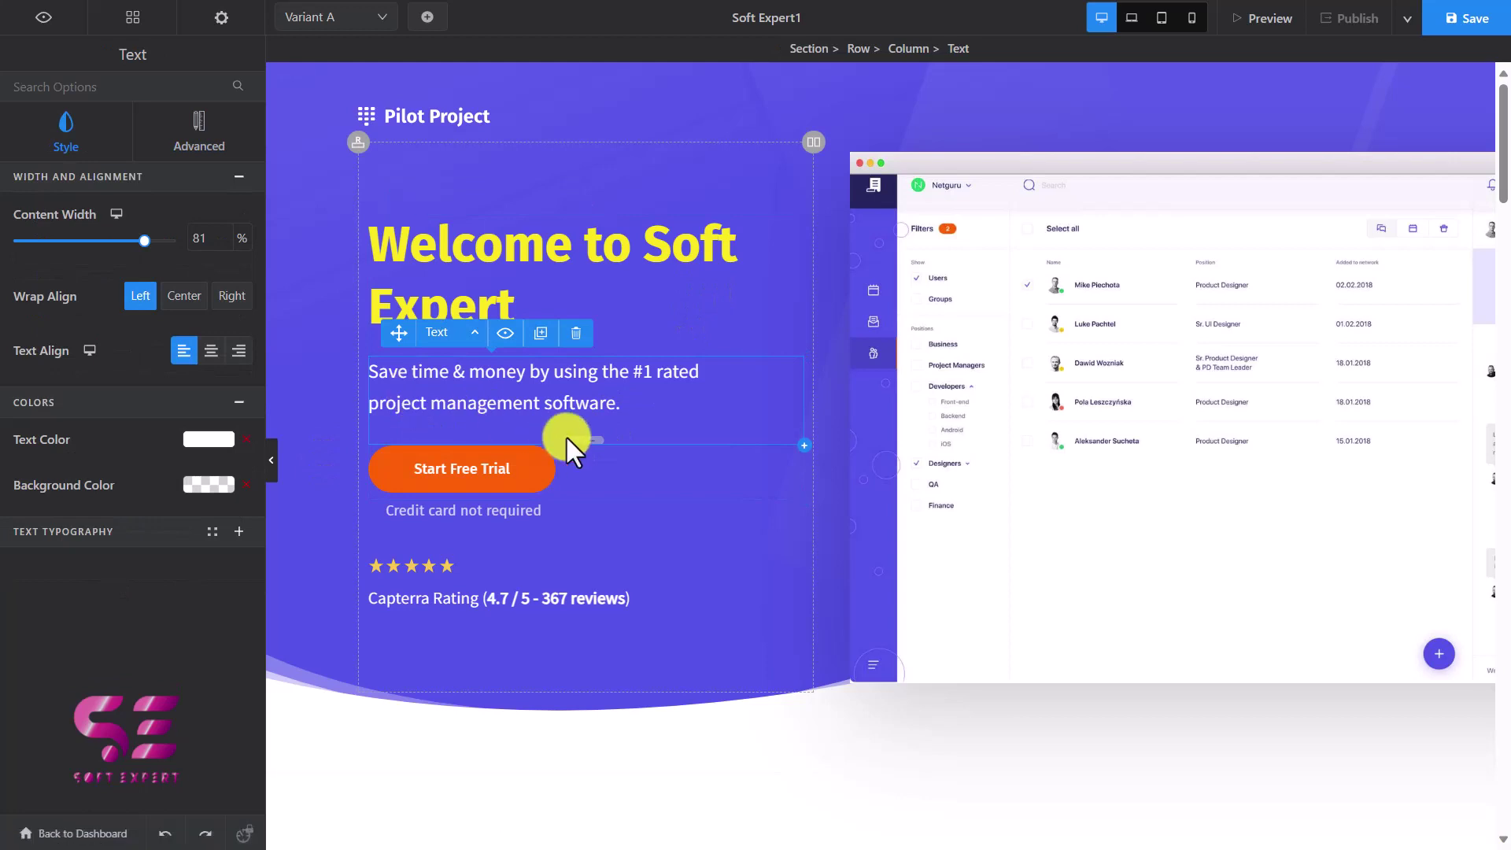
{"action": "left_click", "coordinate": [613, 464]}
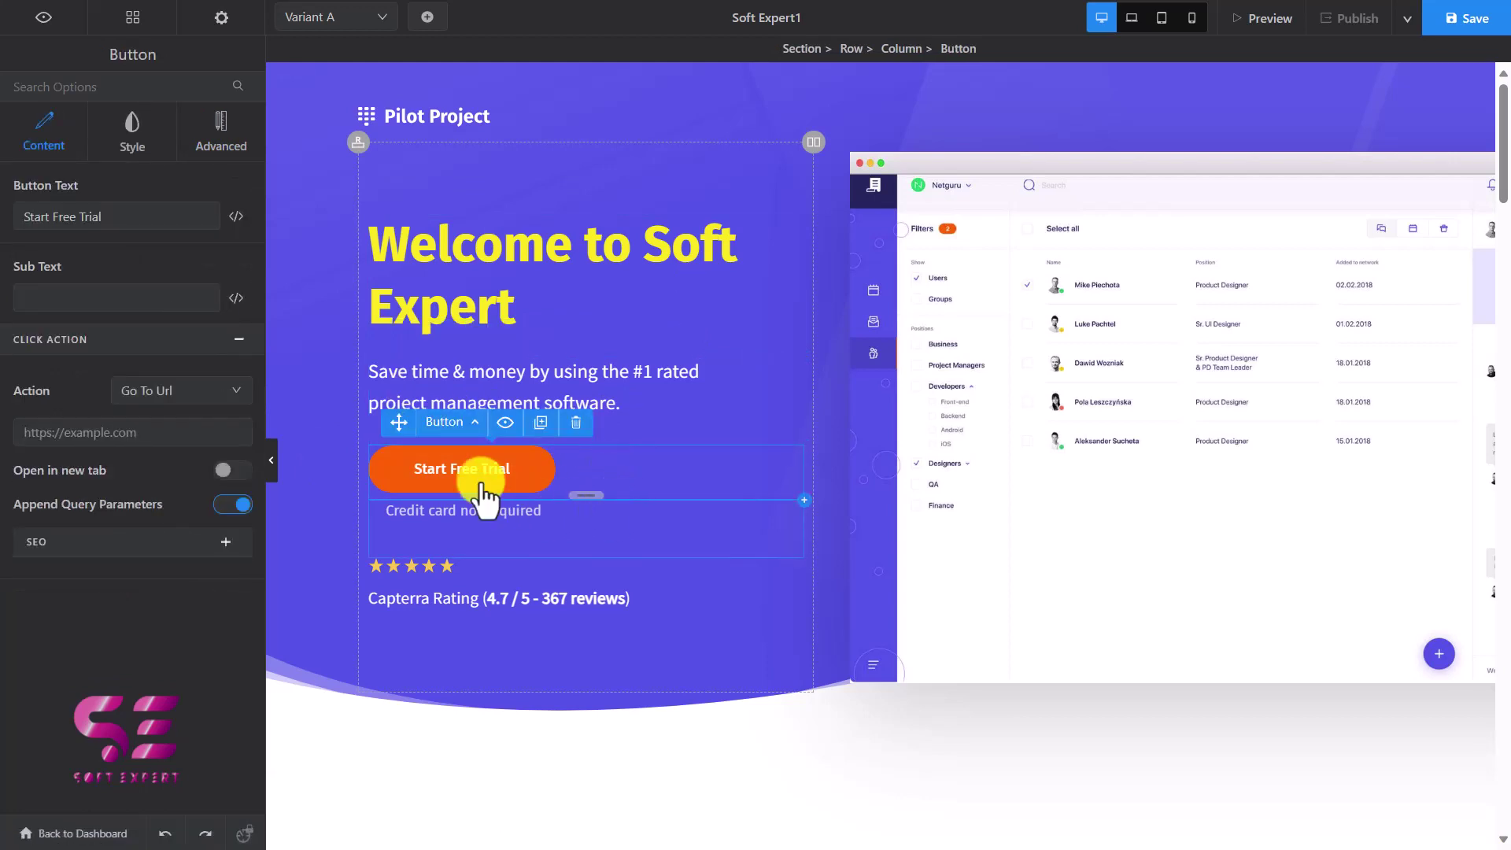
Type and delete a Start Free Trial sub text, review the Action list, then view Style options
{"action": "left_click", "coordinate": [118, 216]}
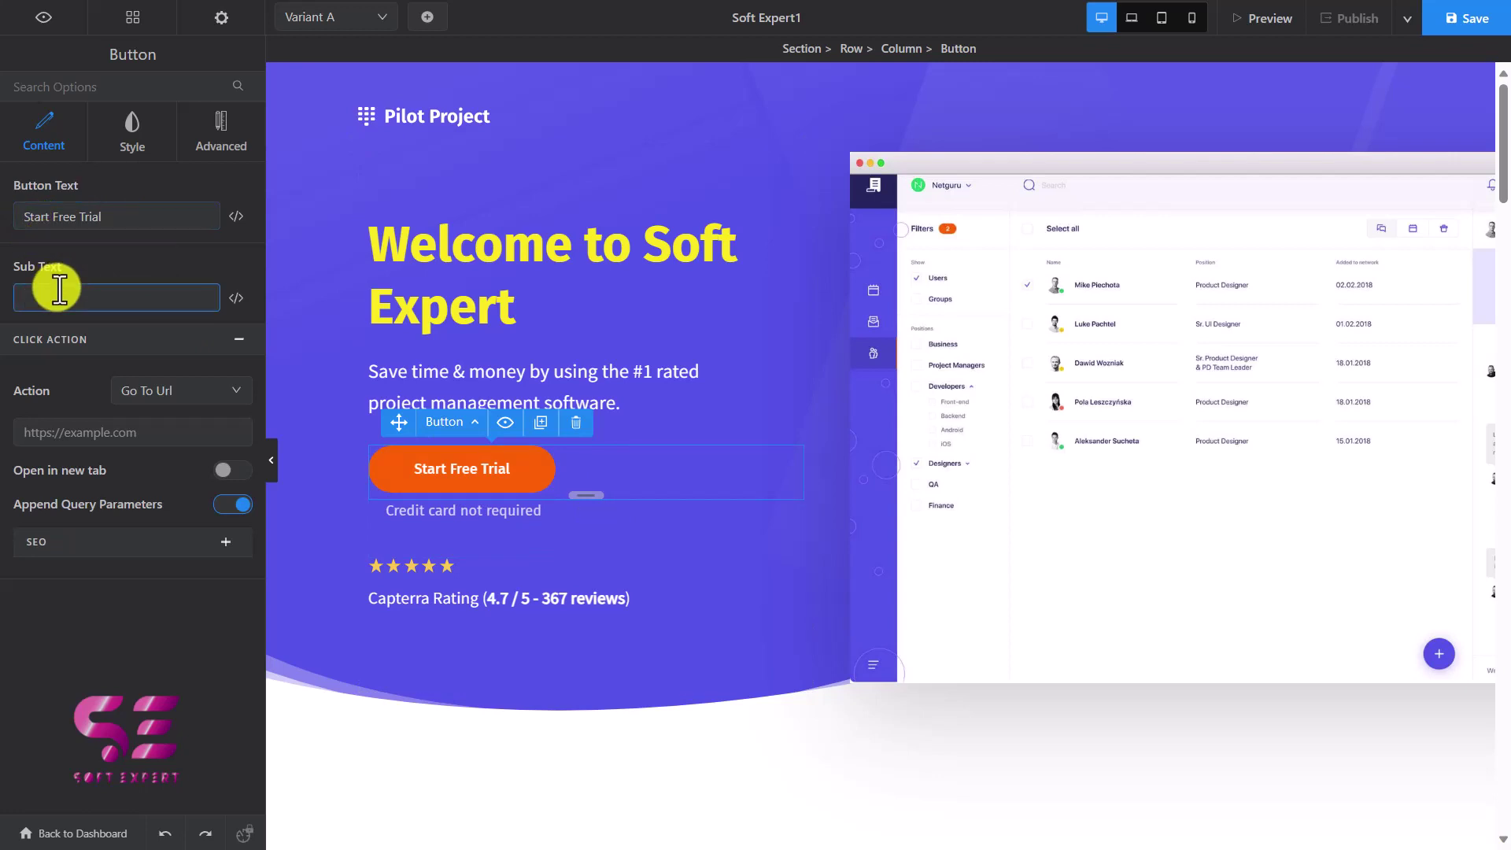
{"action": "type", "text": "Small text"}
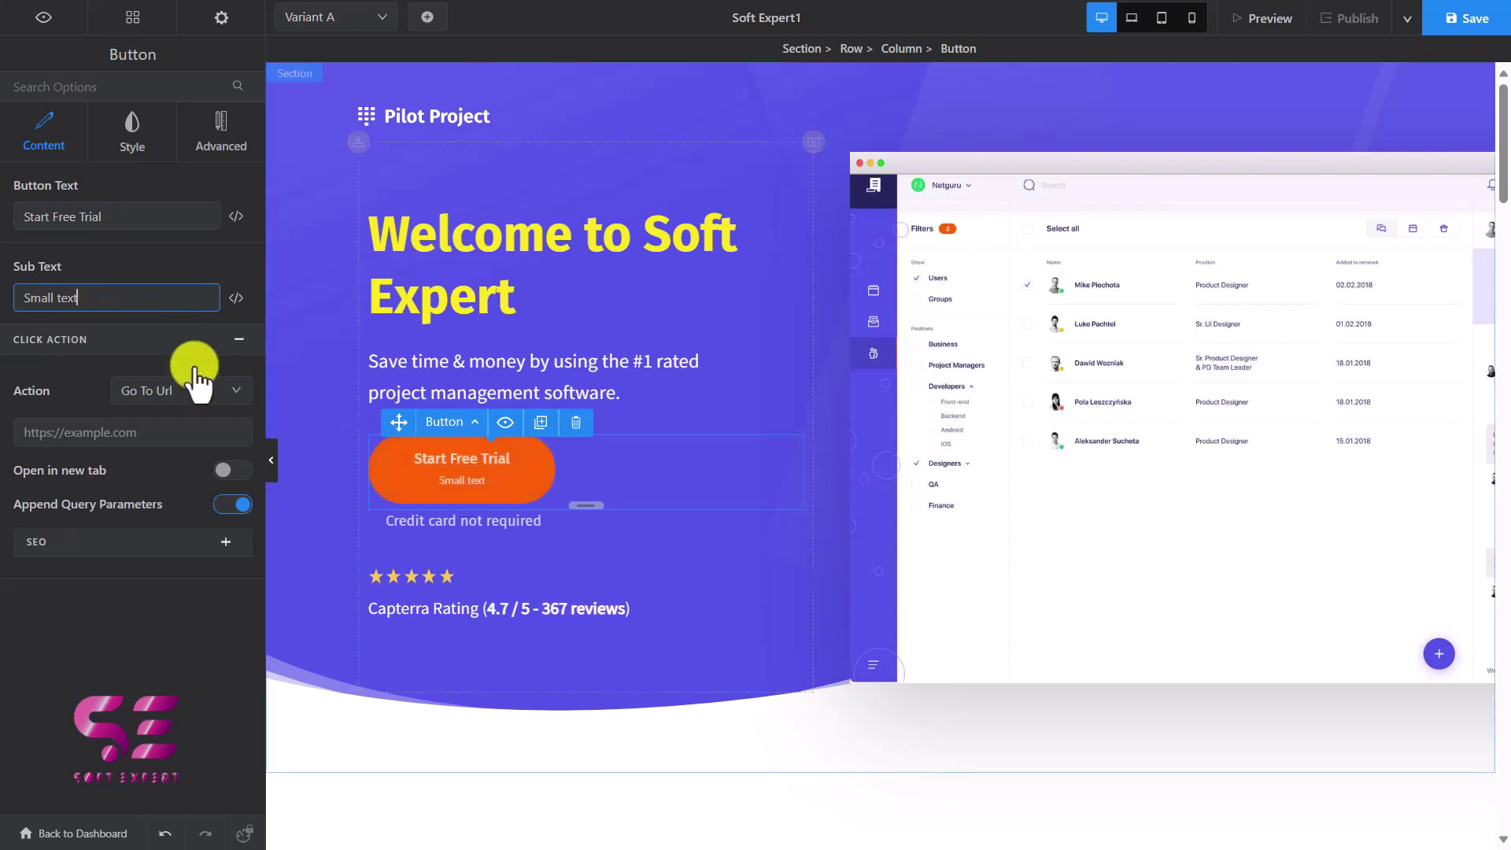
{"action": "left_click_drag", "start_coordinate": [78, 298], "coordinate": [22, 298]}
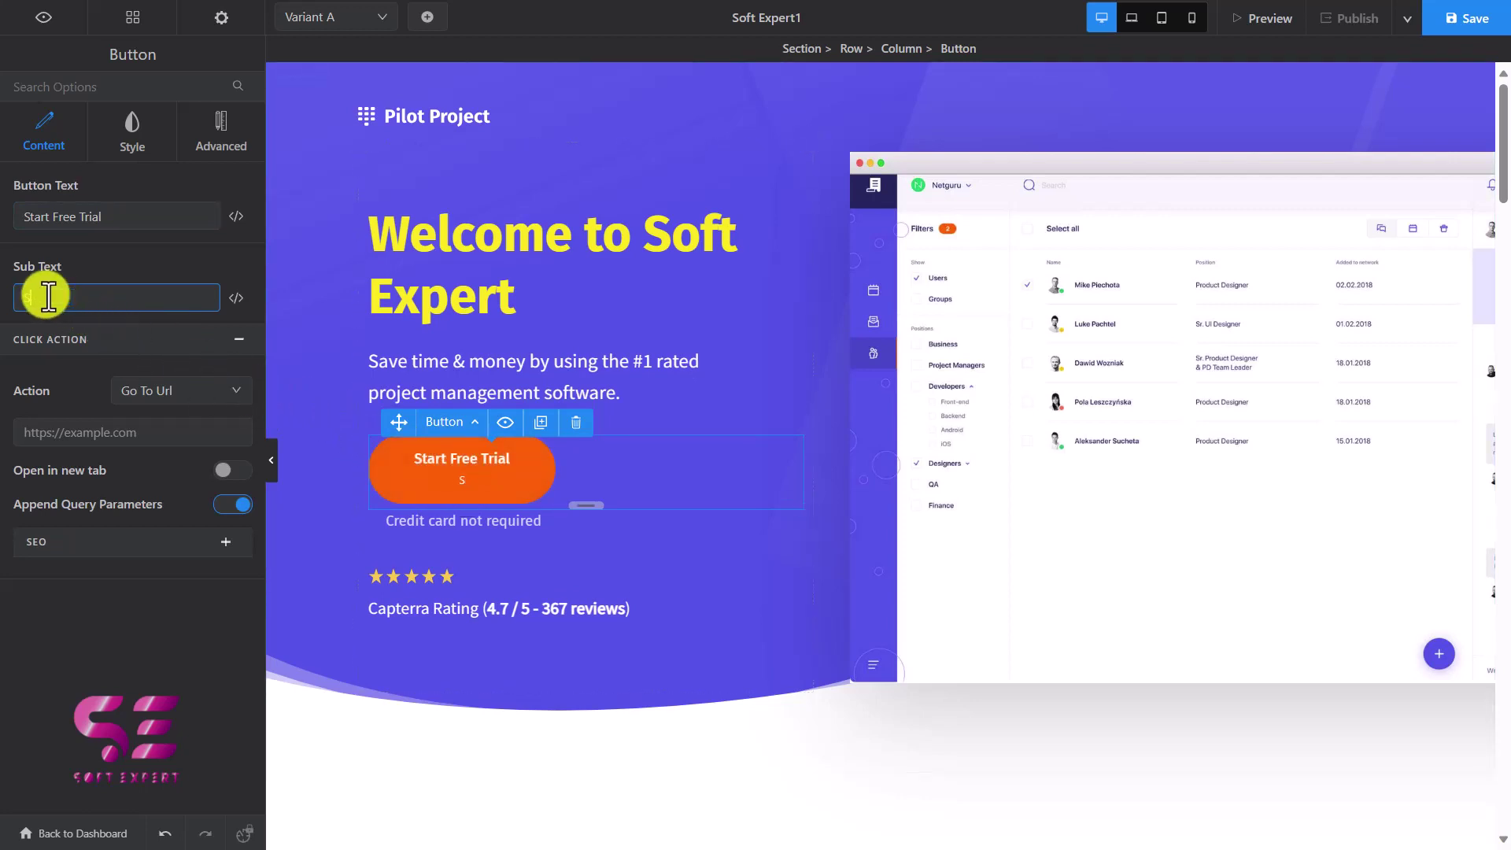
{"action": "key", "text": "BackSpace"}
{"action": "left_click", "coordinate": [128, 432]}
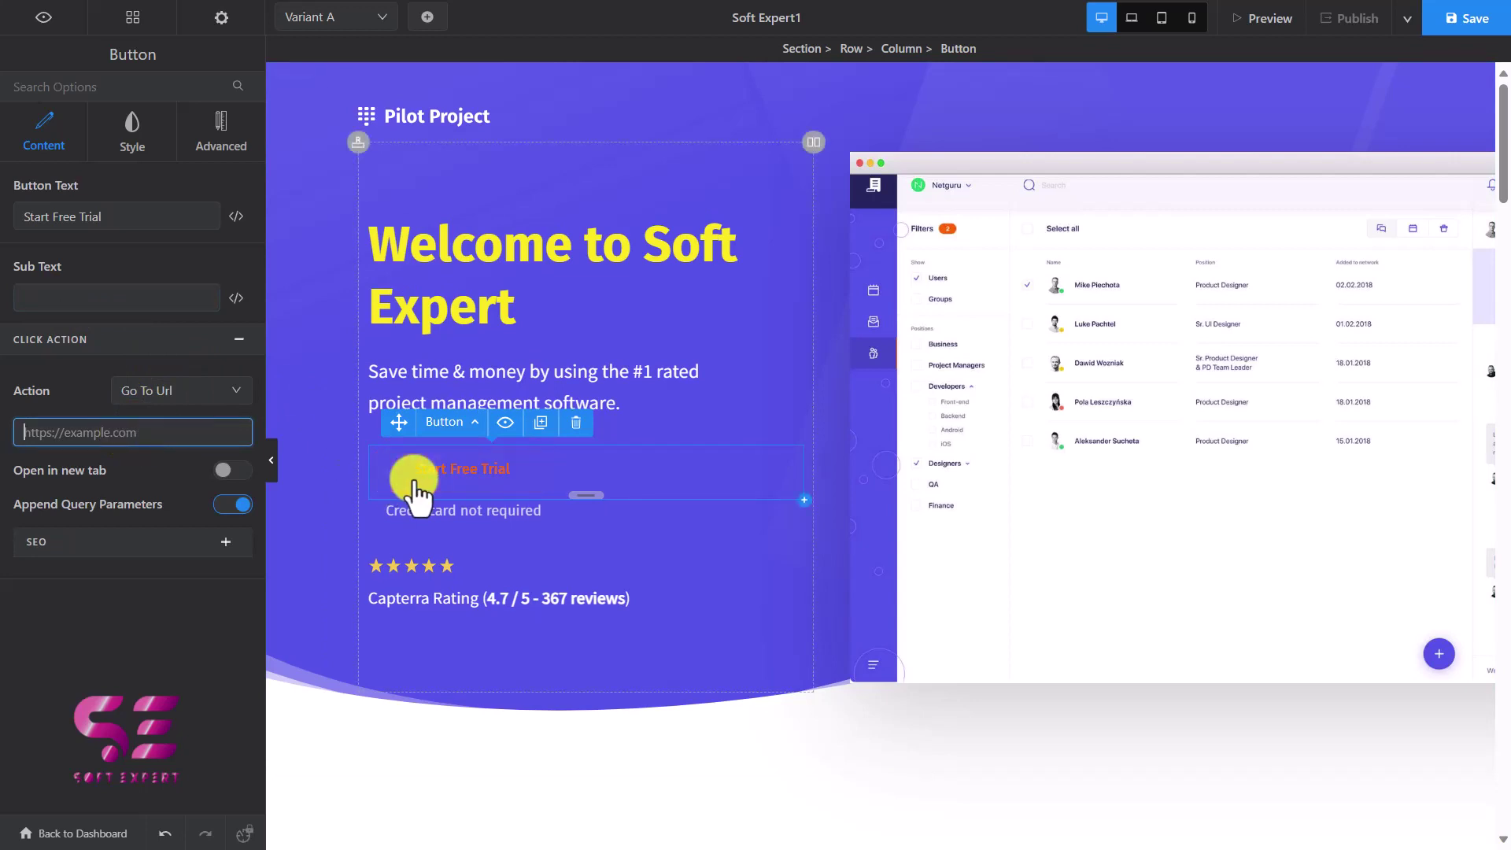
{"action": "left_click", "coordinate": [192, 401]}
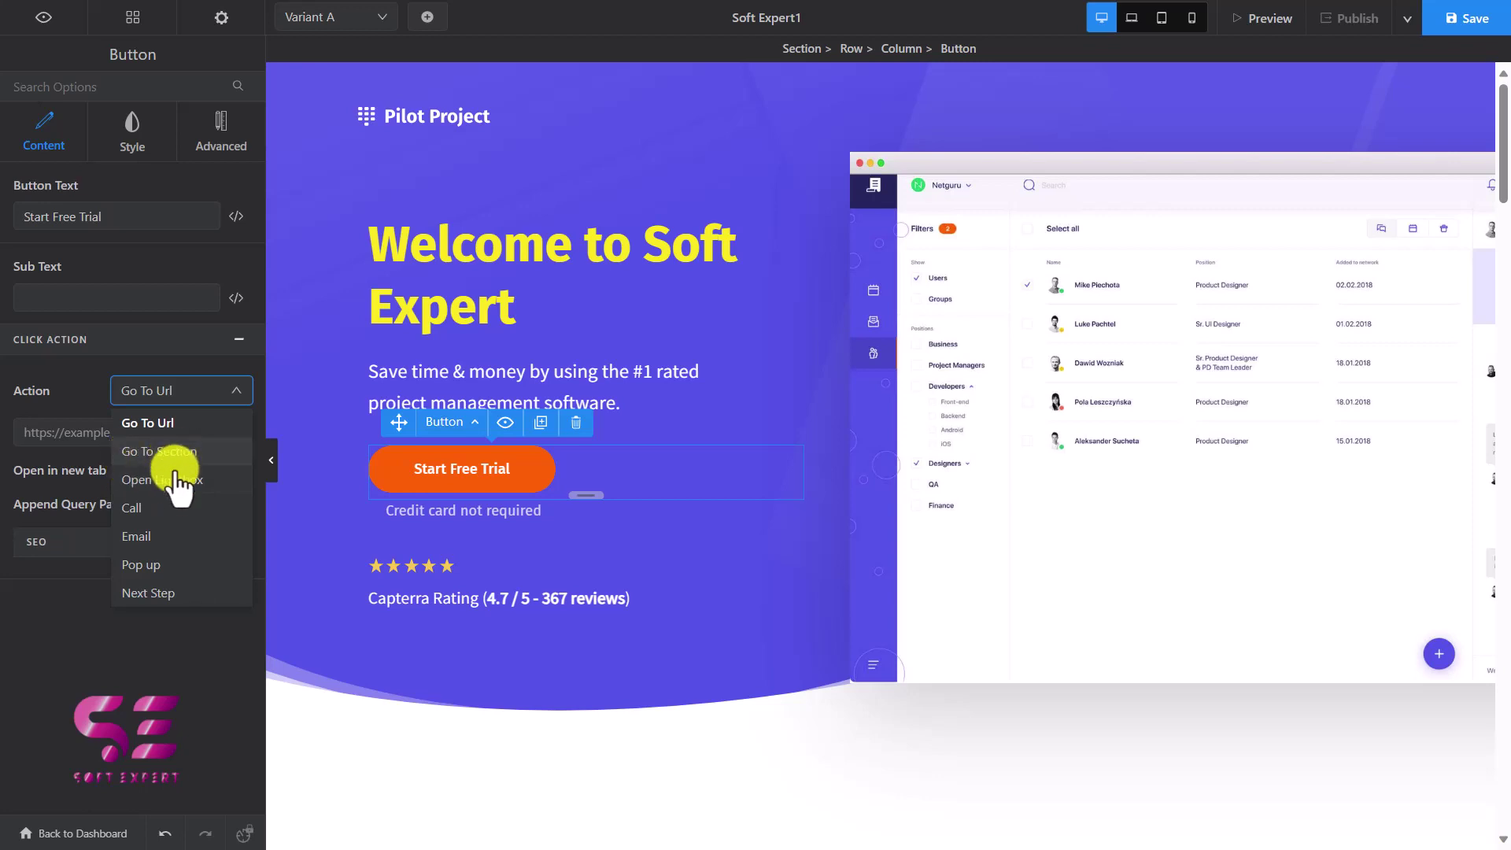
{"action": "left_click", "coordinate": [134, 133]}
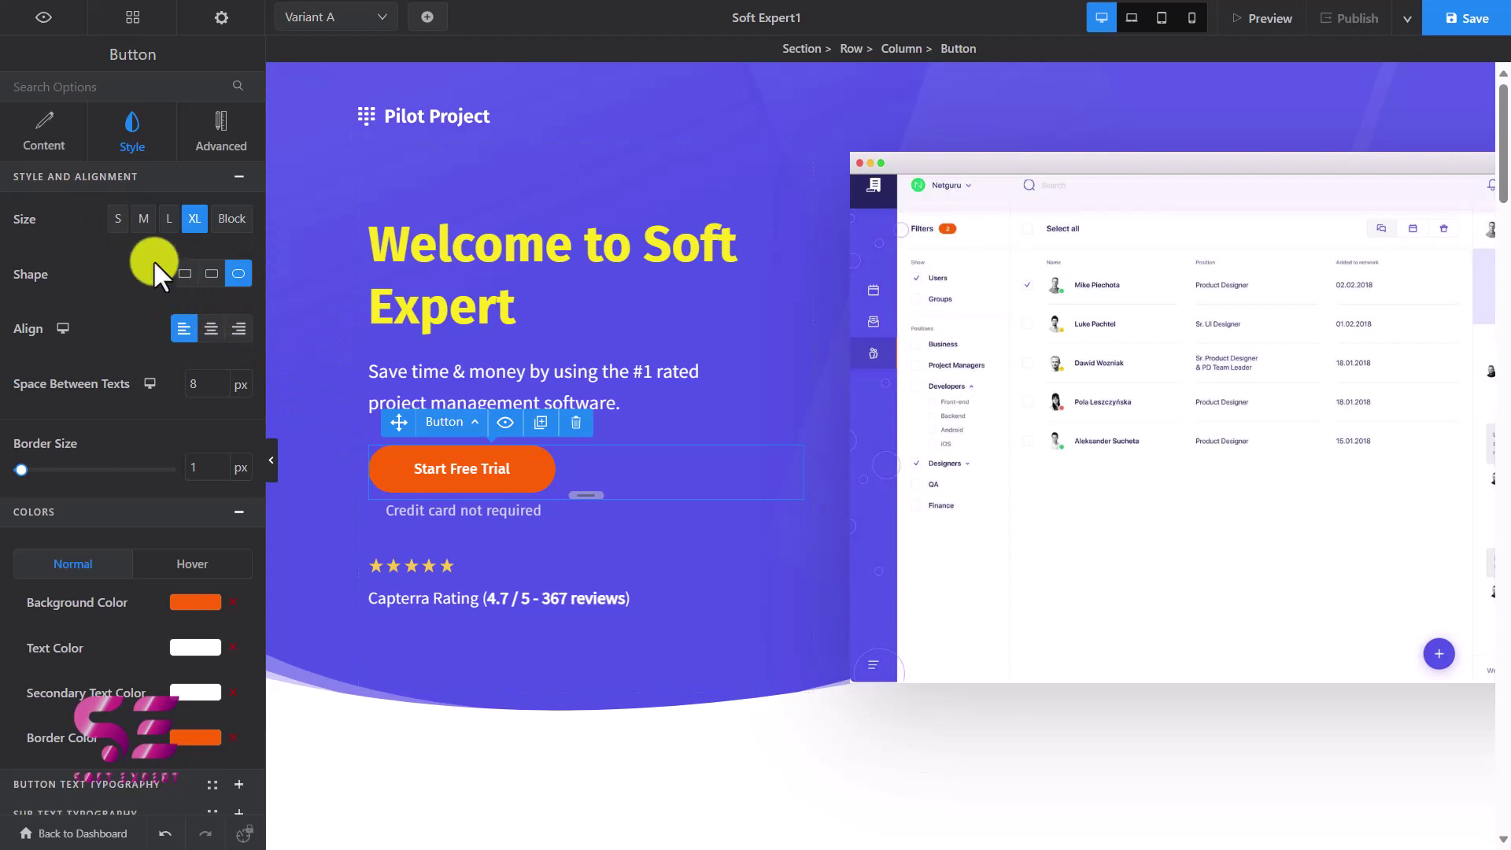
{"action": "left_click", "coordinate": [118, 220]}
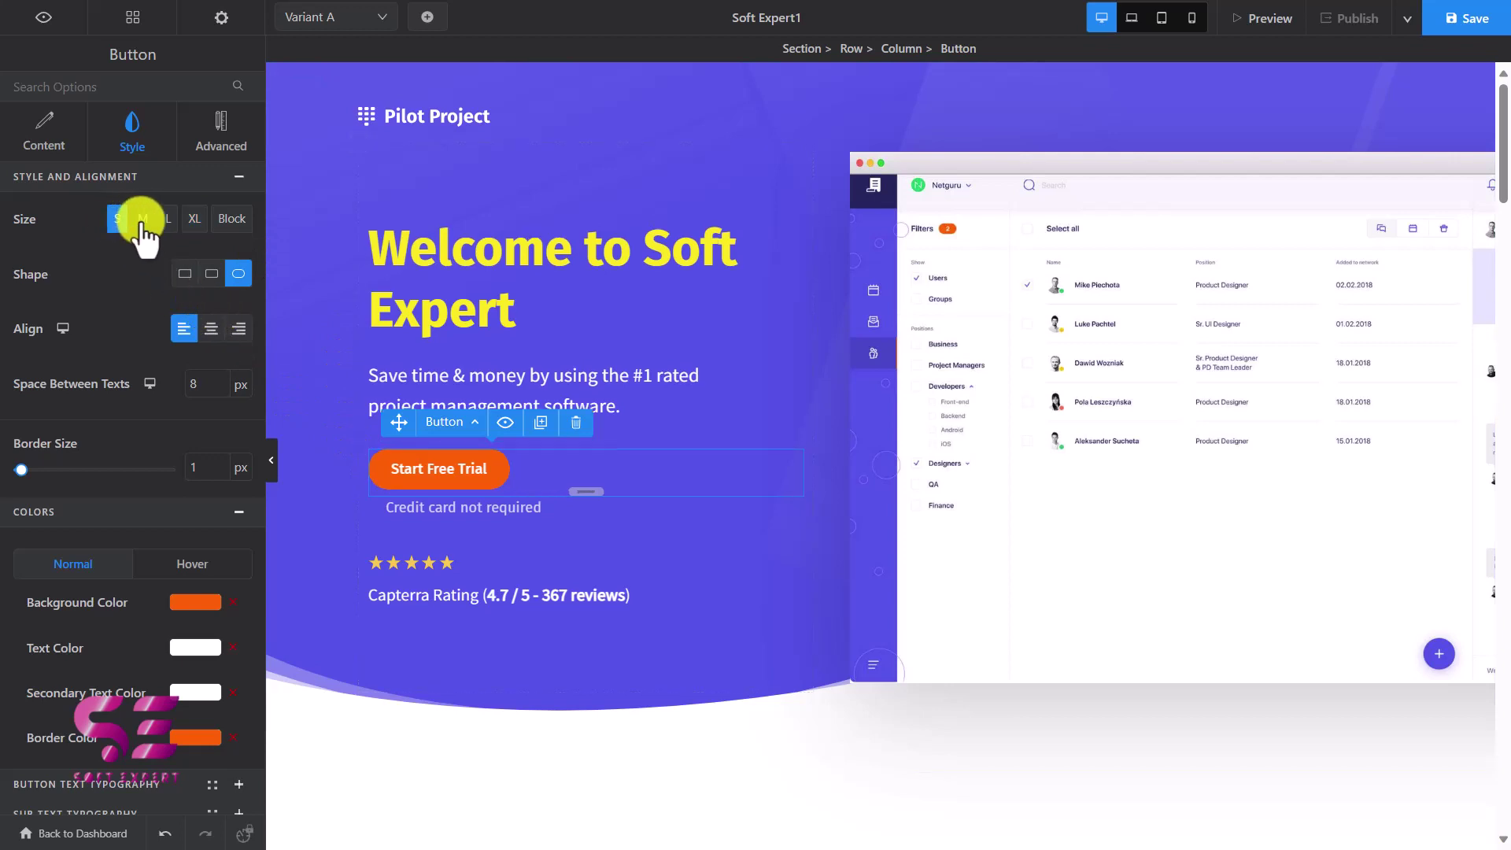
{"action": "left_click", "coordinate": [143, 220]}
{"action": "left_click", "coordinate": [168, 221]}
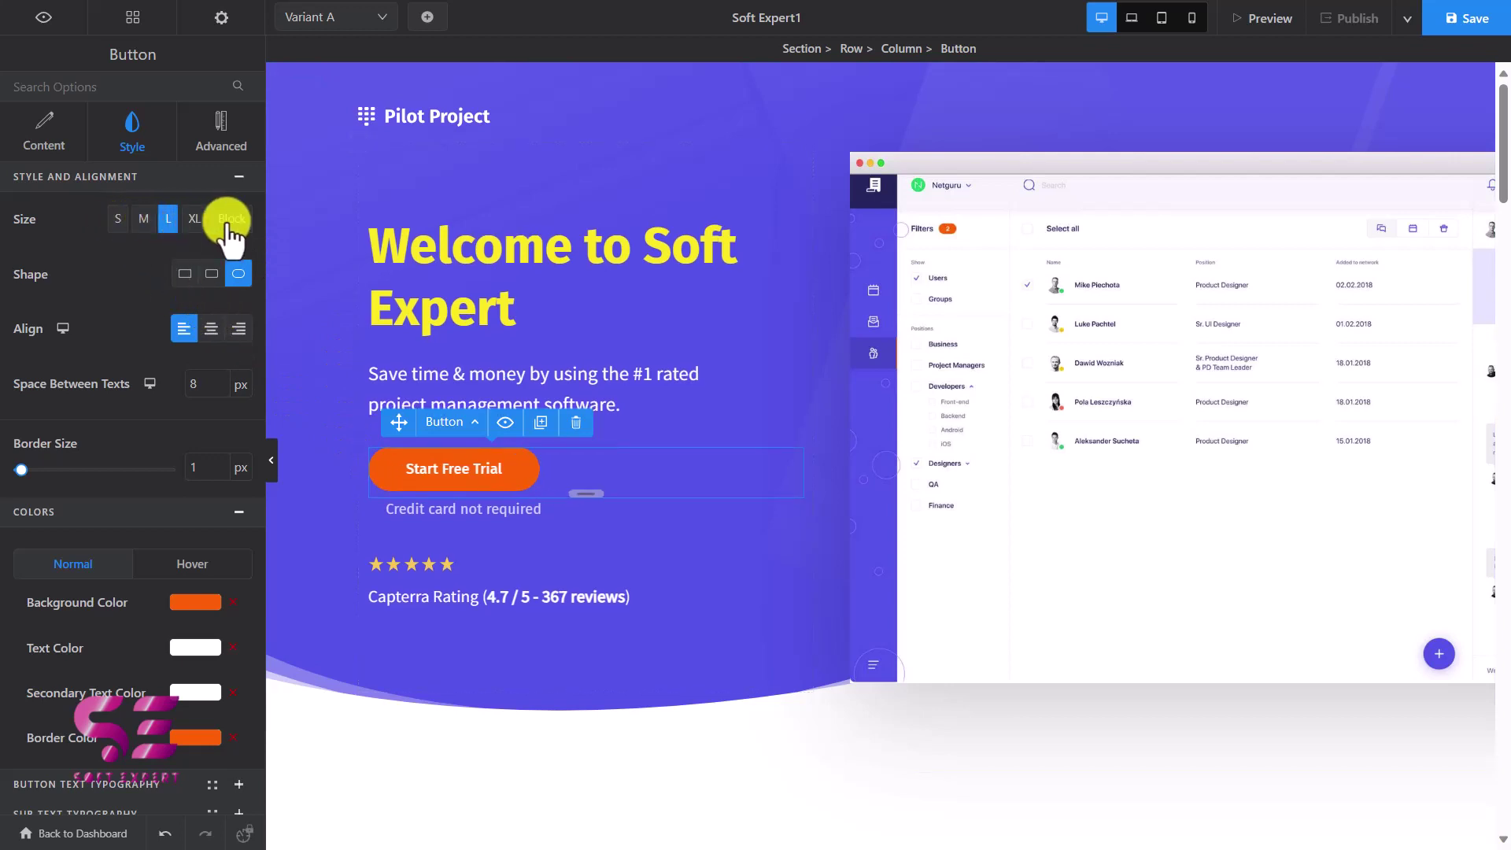
{"action": "left_click", "coordinate": [230, 220]}
{"action": "left_click", "coordinate": [195, 221]}
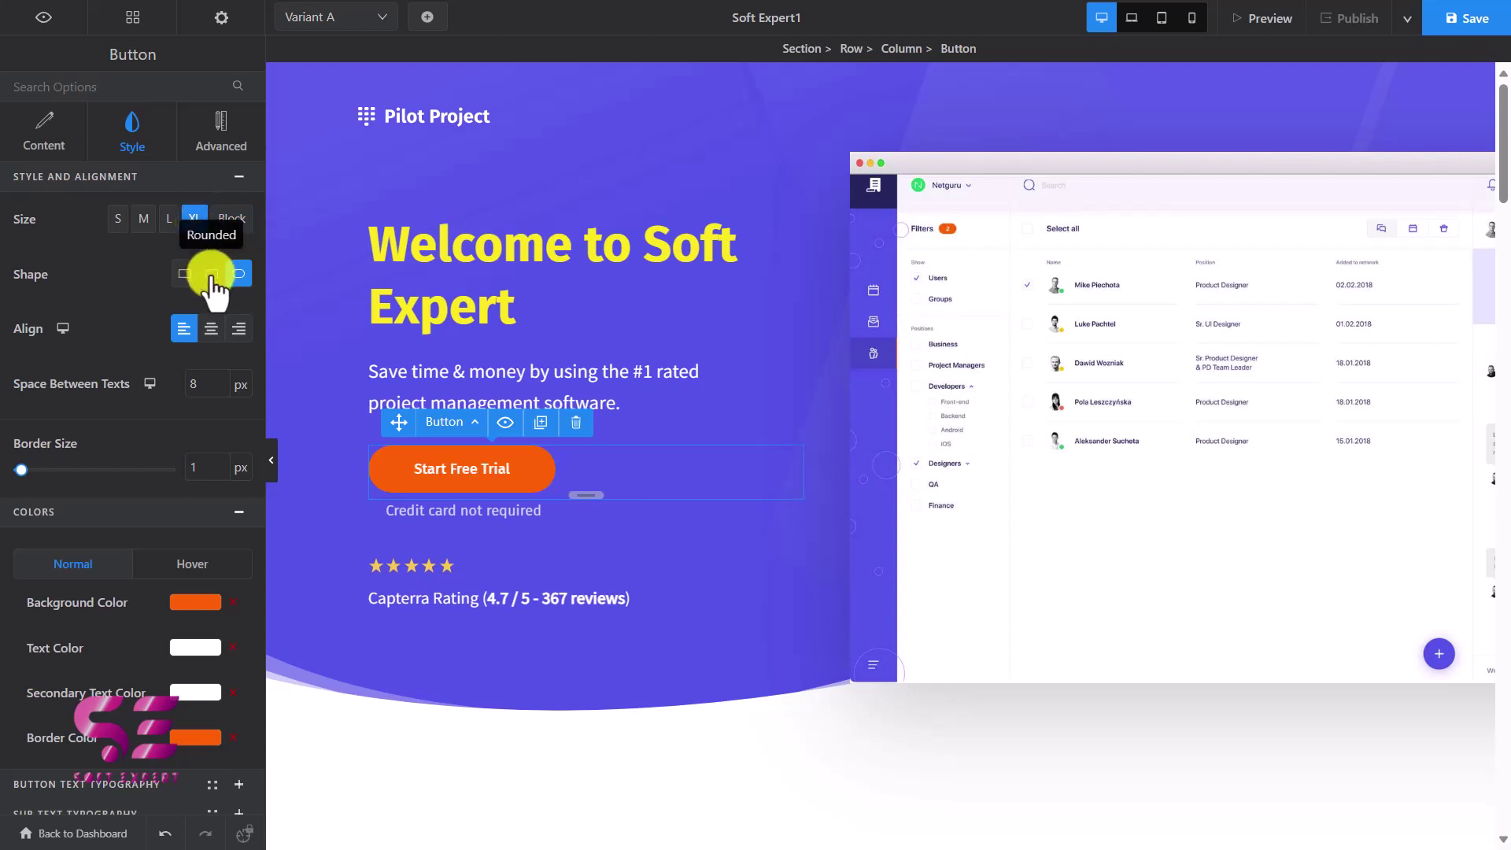
{"action": "left_click", "coordinate": [211, 276]}
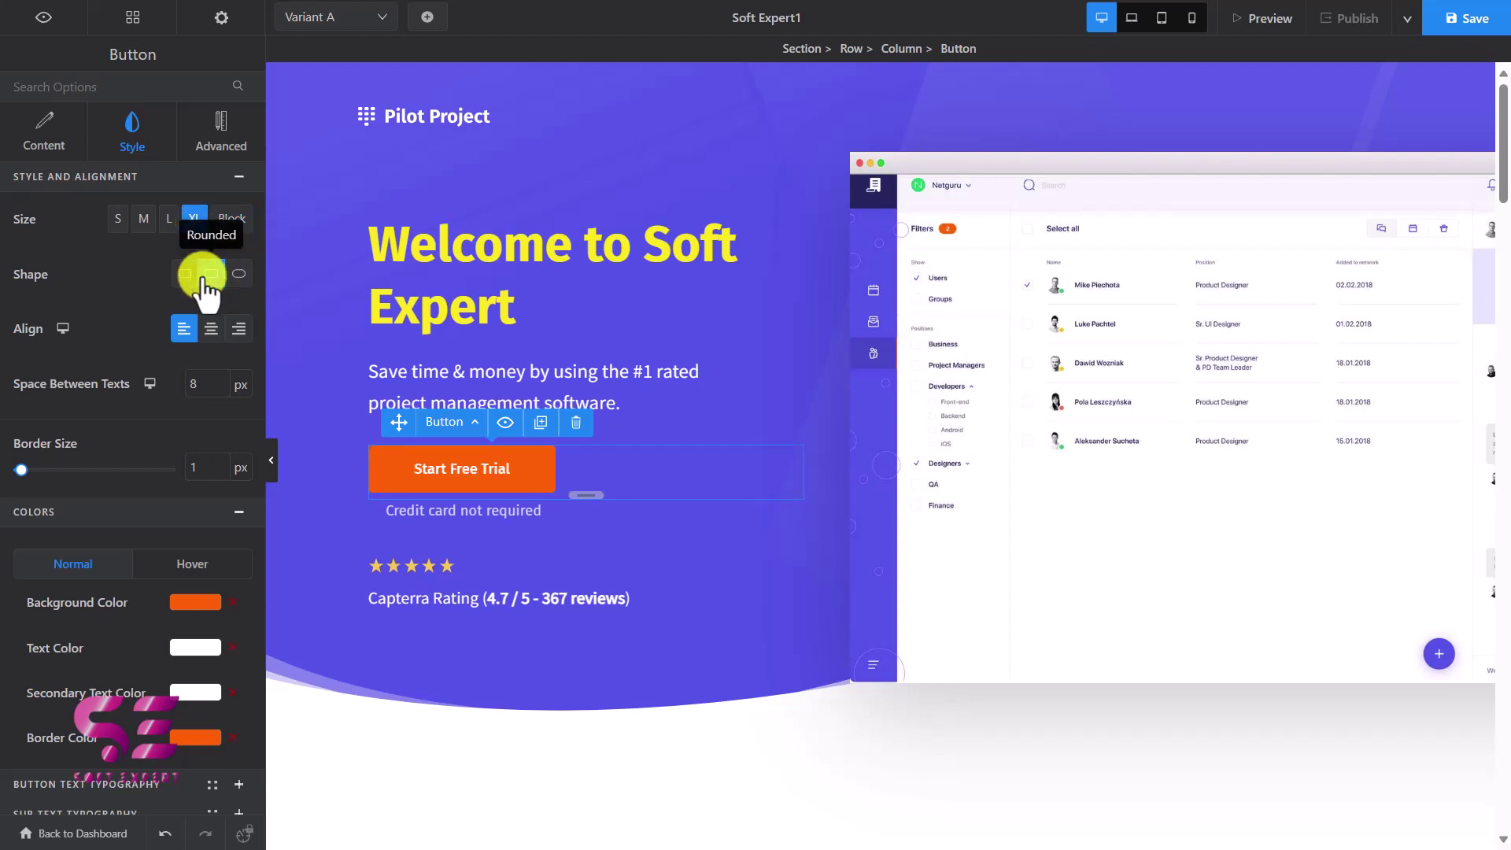
{"action": "left_click", "coordinate": [237, 273]}
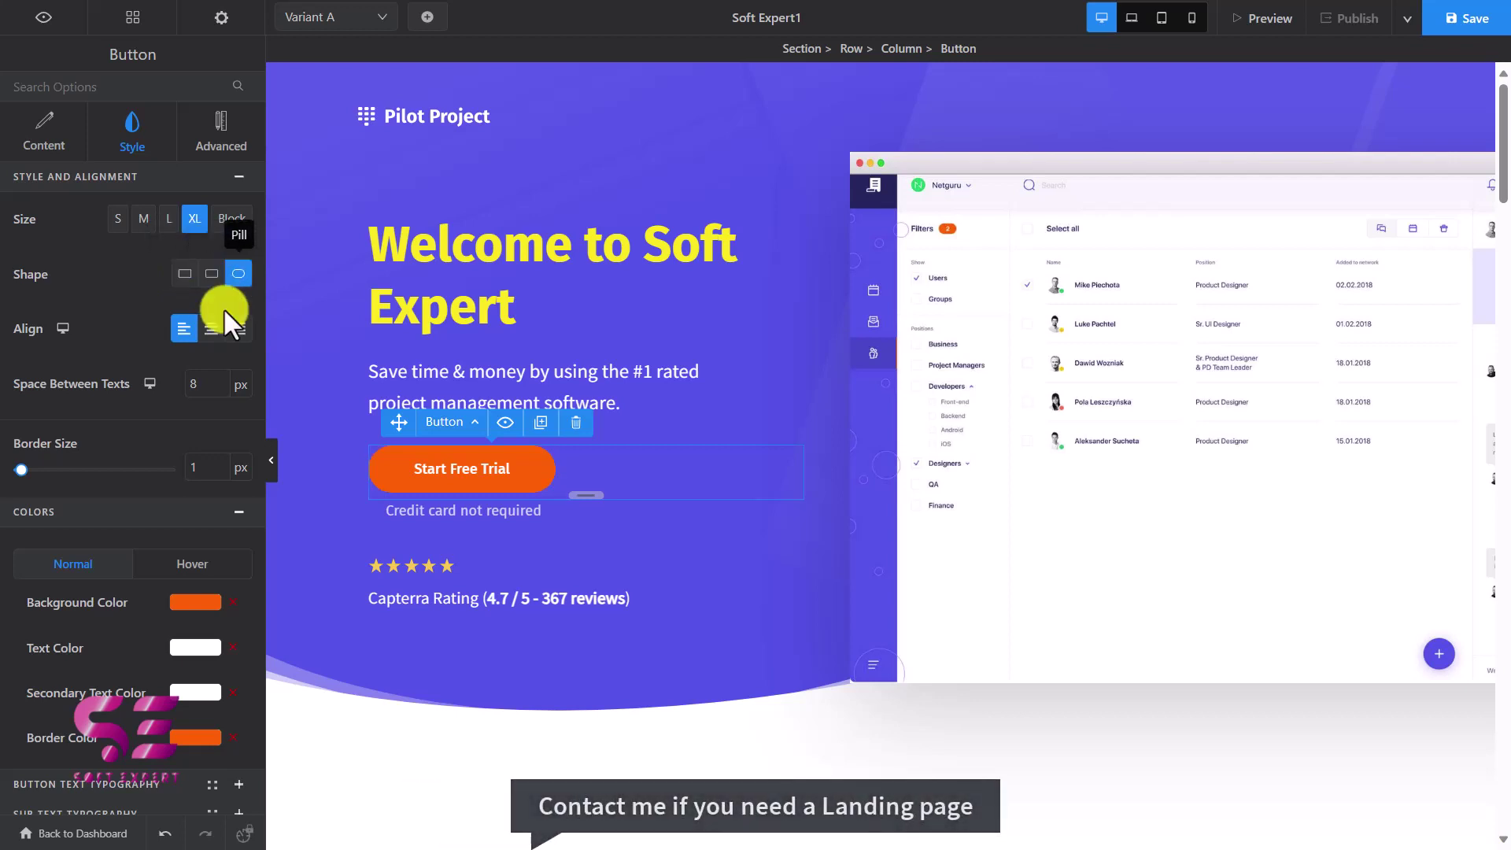
{"action": "left_click", "coordinate": [211, 329]}
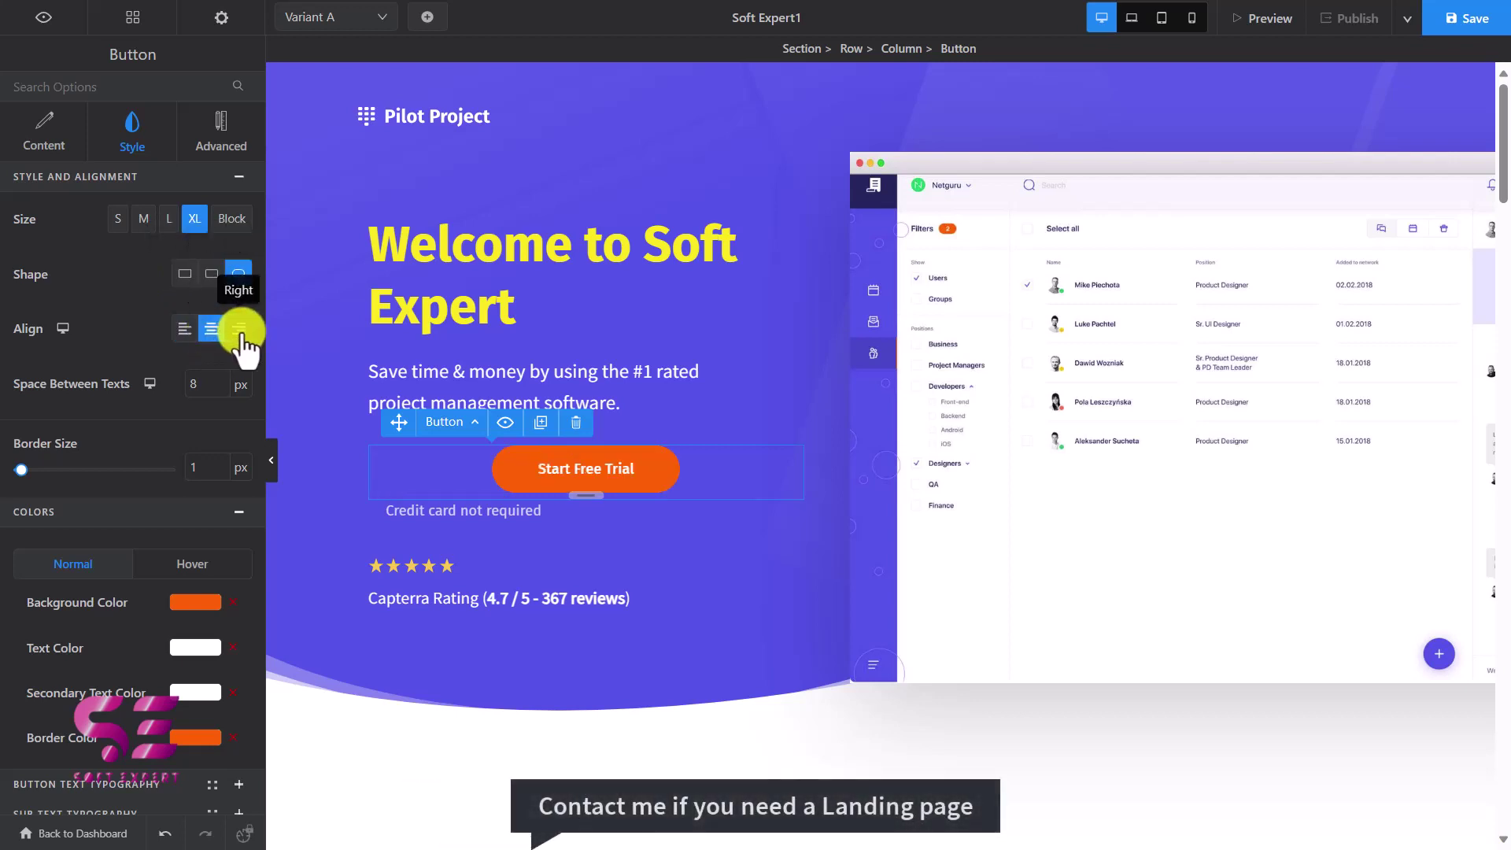
{"action": "left_click", "coordinate": [238, 328]}
{"action": "left_click", "coordinate": [182, 329]}
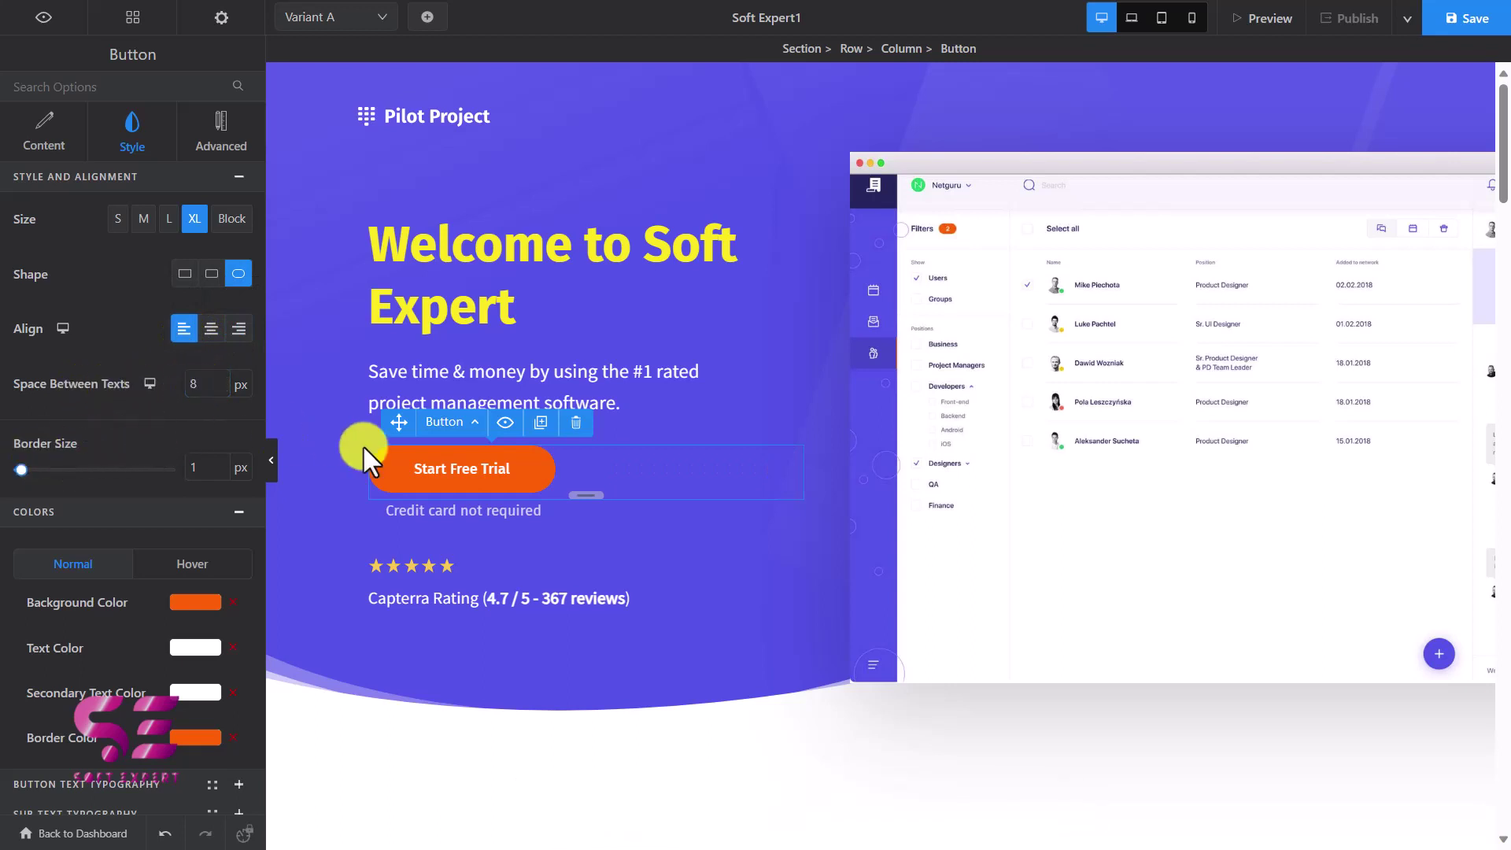
{"action": "scroll", "coordinate": [158, 598], "scroll_direction": "down", "scroll_amount": 1}
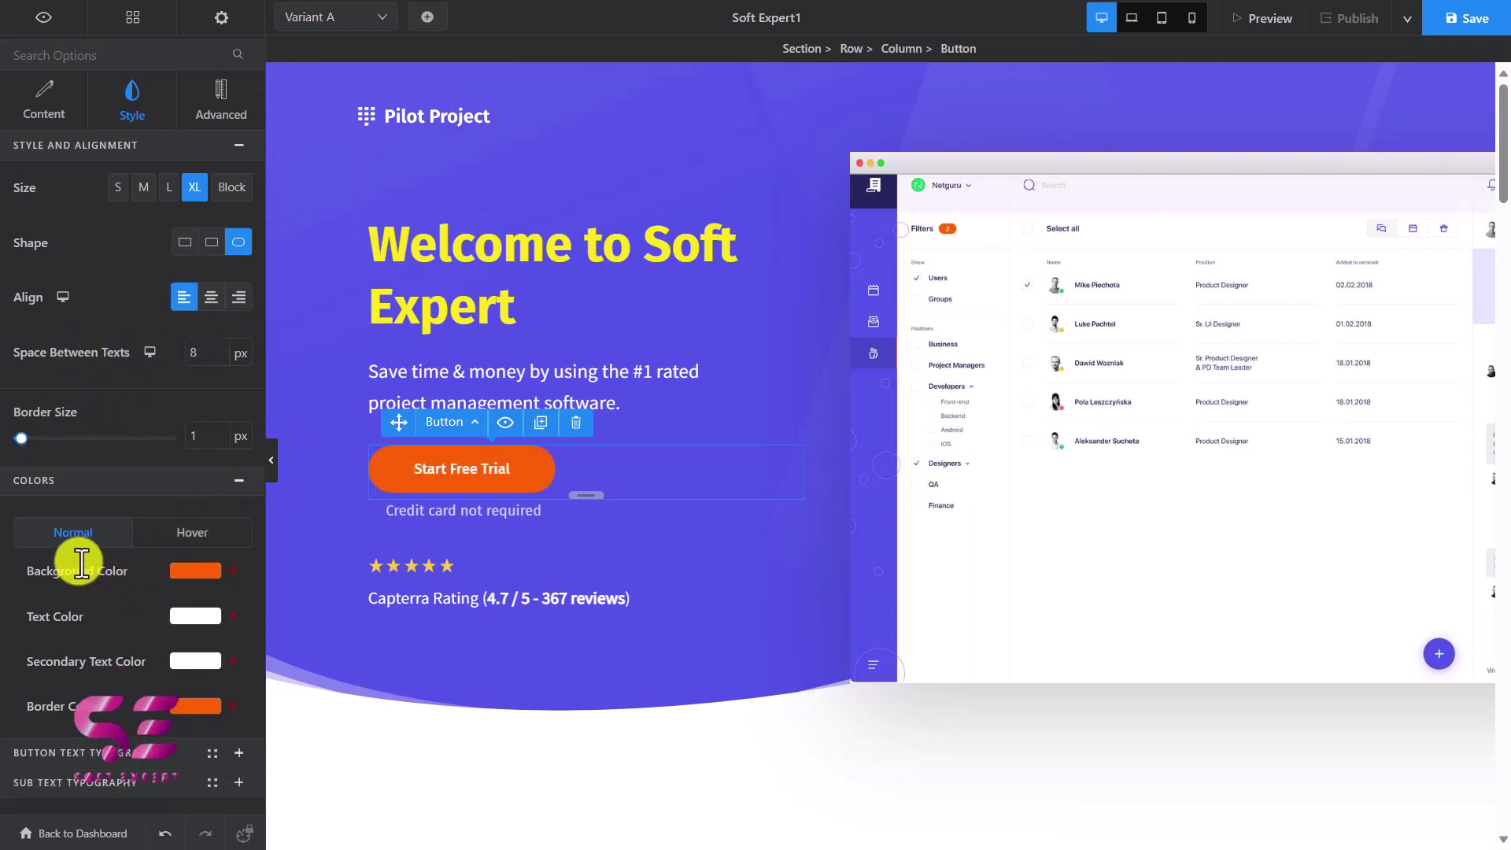
Try gradient and blue-purple fills, then keep the button's normal background solid orange
{"action": "left_click", "coordinate": [191, 563]}
{"action": "left_click", "coordinate": [63, 704]}
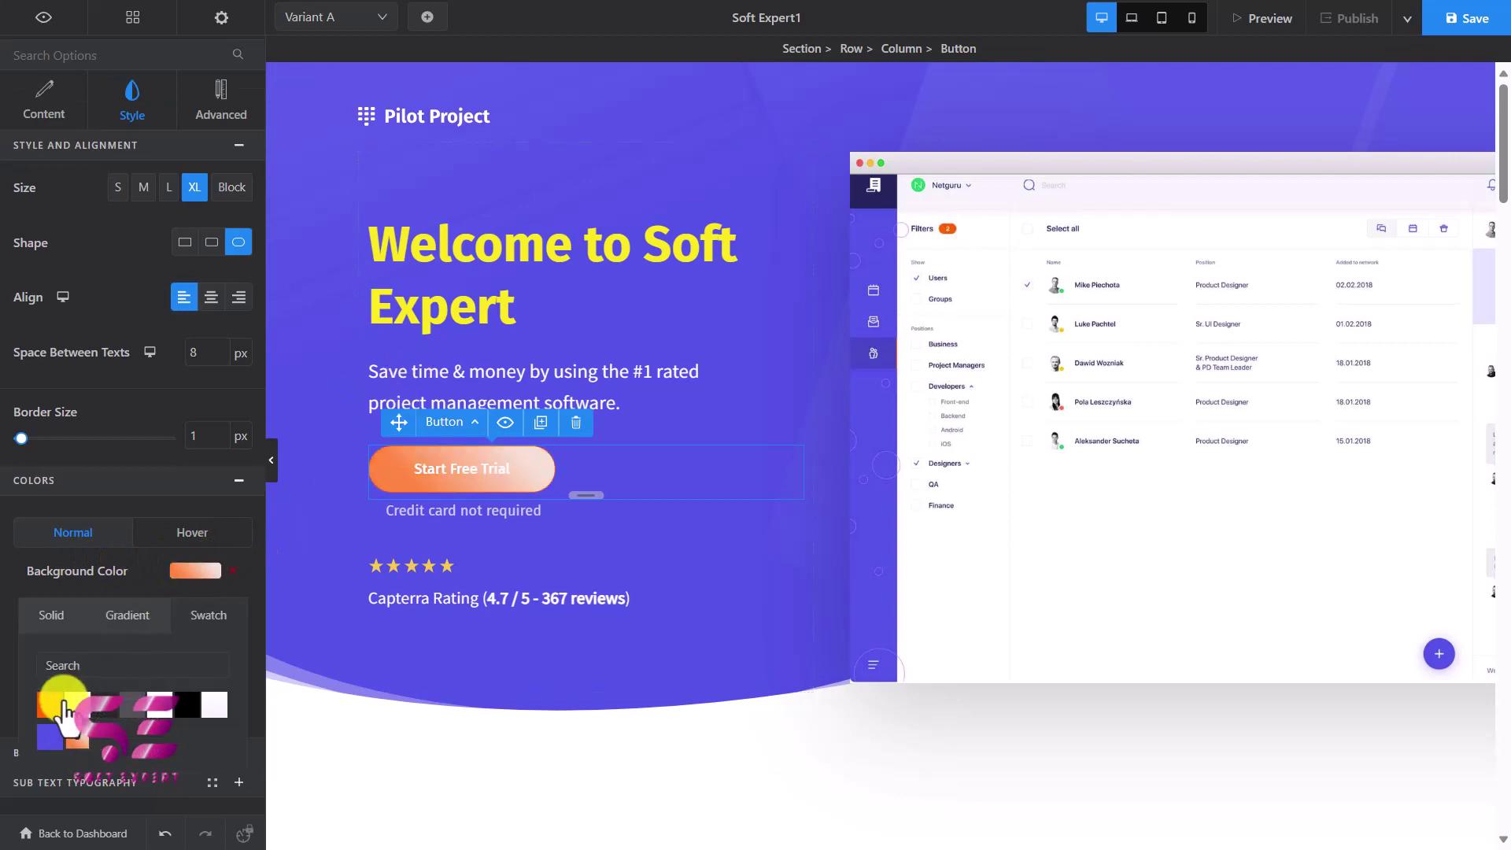
{"action": "left_click", "coordinate": [48, 742]}
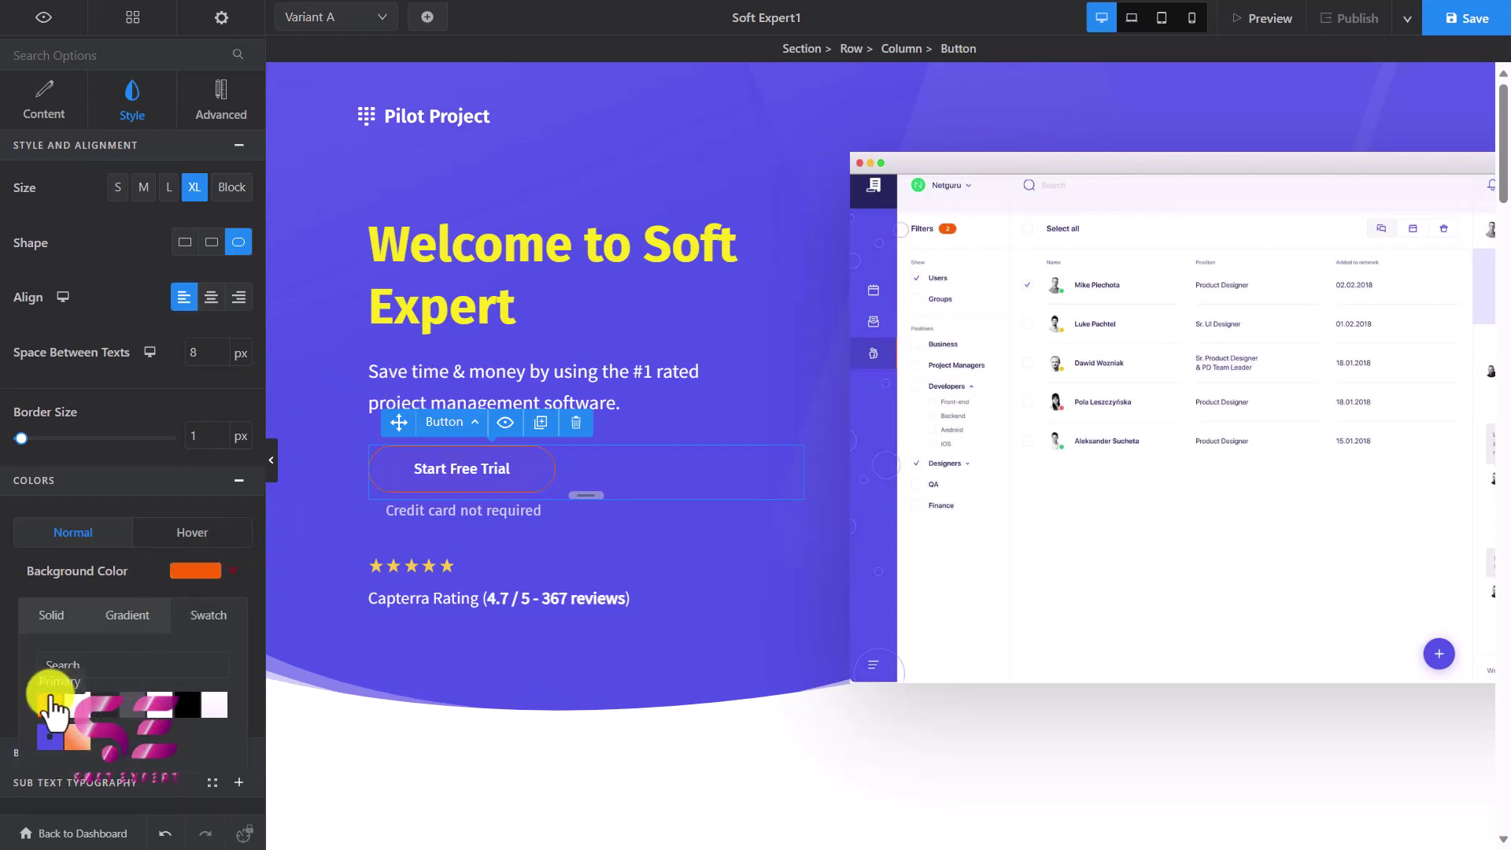
{"action": "left_click", "coordinate": [154, 569]}
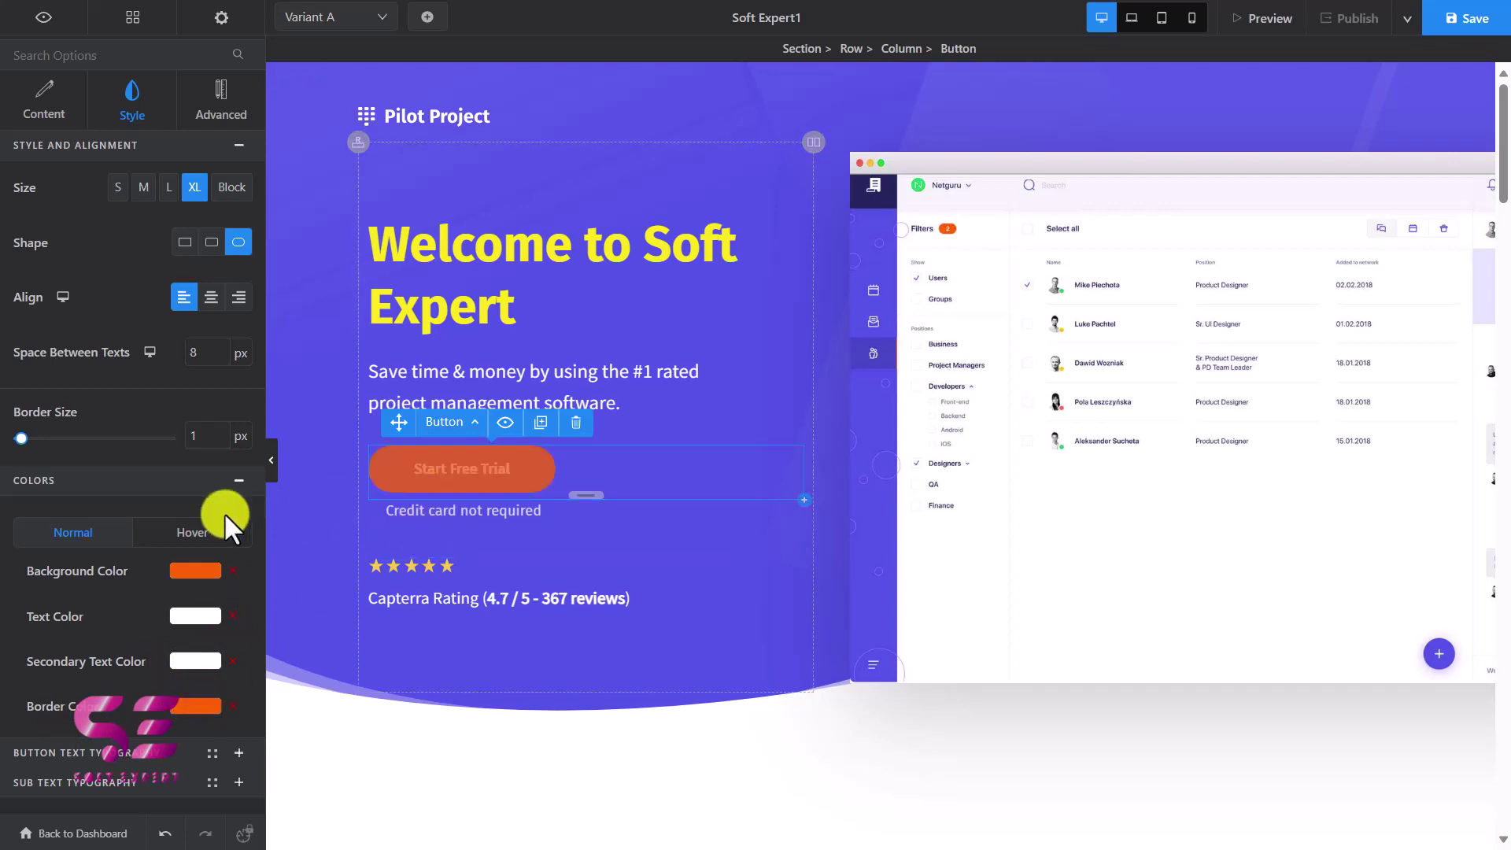
Set the button's Hover Border Color to the orange swatch
{"action": "left_click", "coordinate": [196, 532]}
{"action": "scroll", "coordinate": [189, 566], "scroll_direction": "down", "scroll_amount": 1}
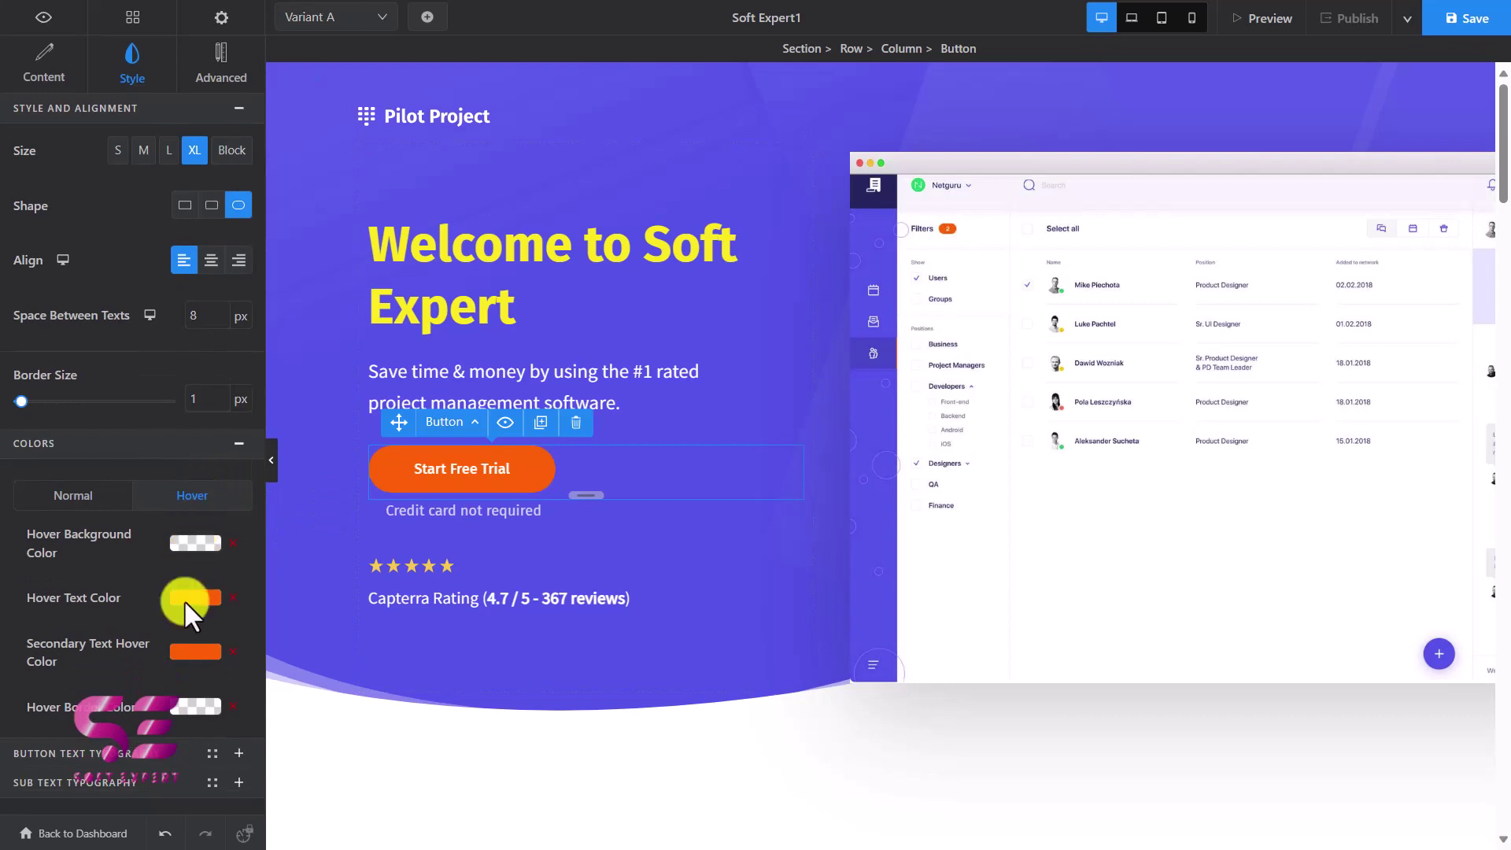
{"action": "left_click", "coordinate": [188, 702]}
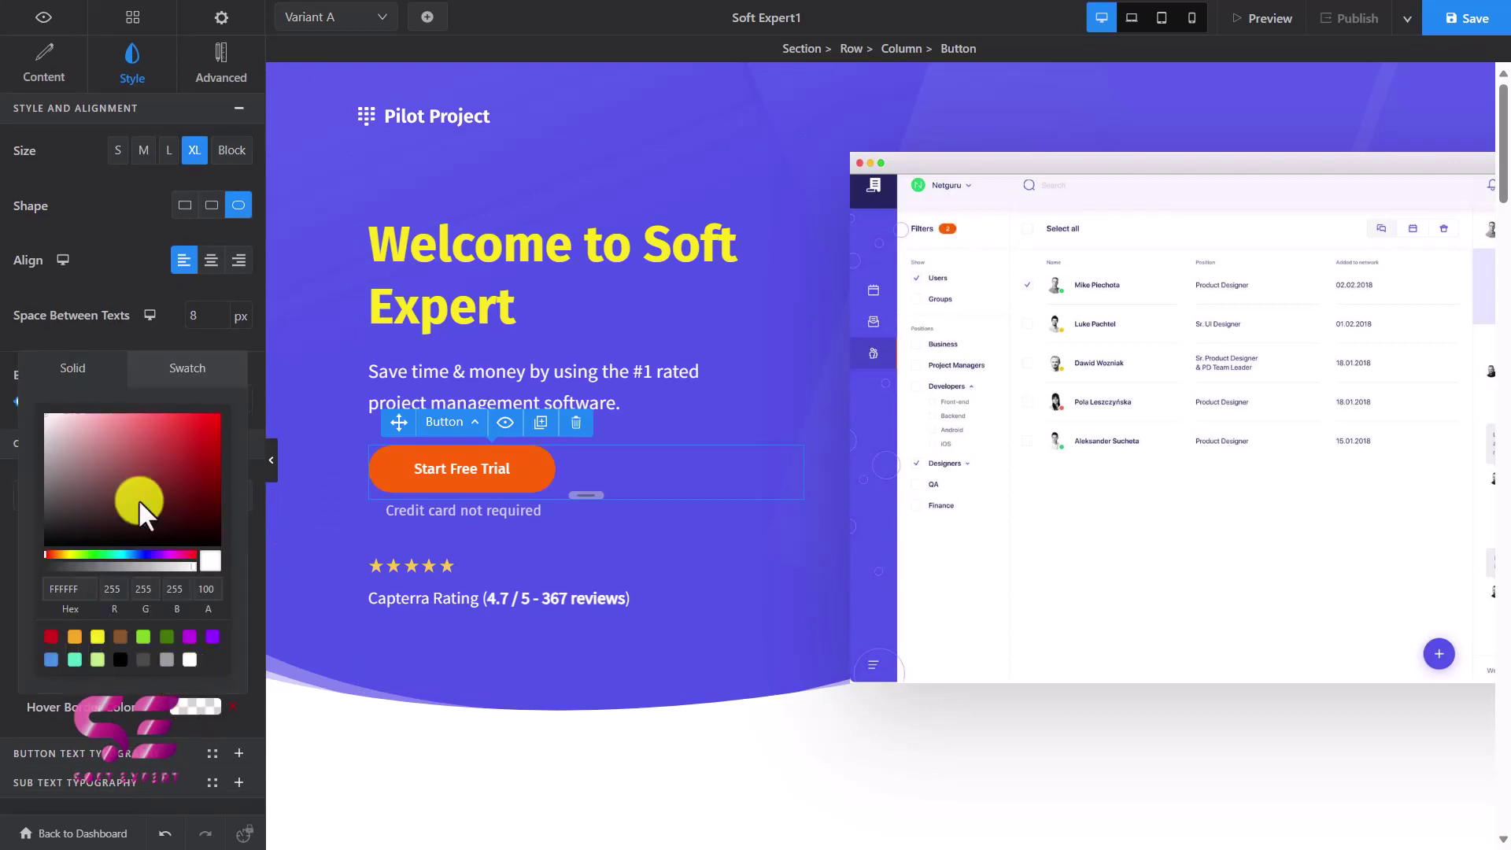
{"action": "left_click", "coordinate": [161, 378]}
{"action": "left_click", "coordinate": [49, 588]}
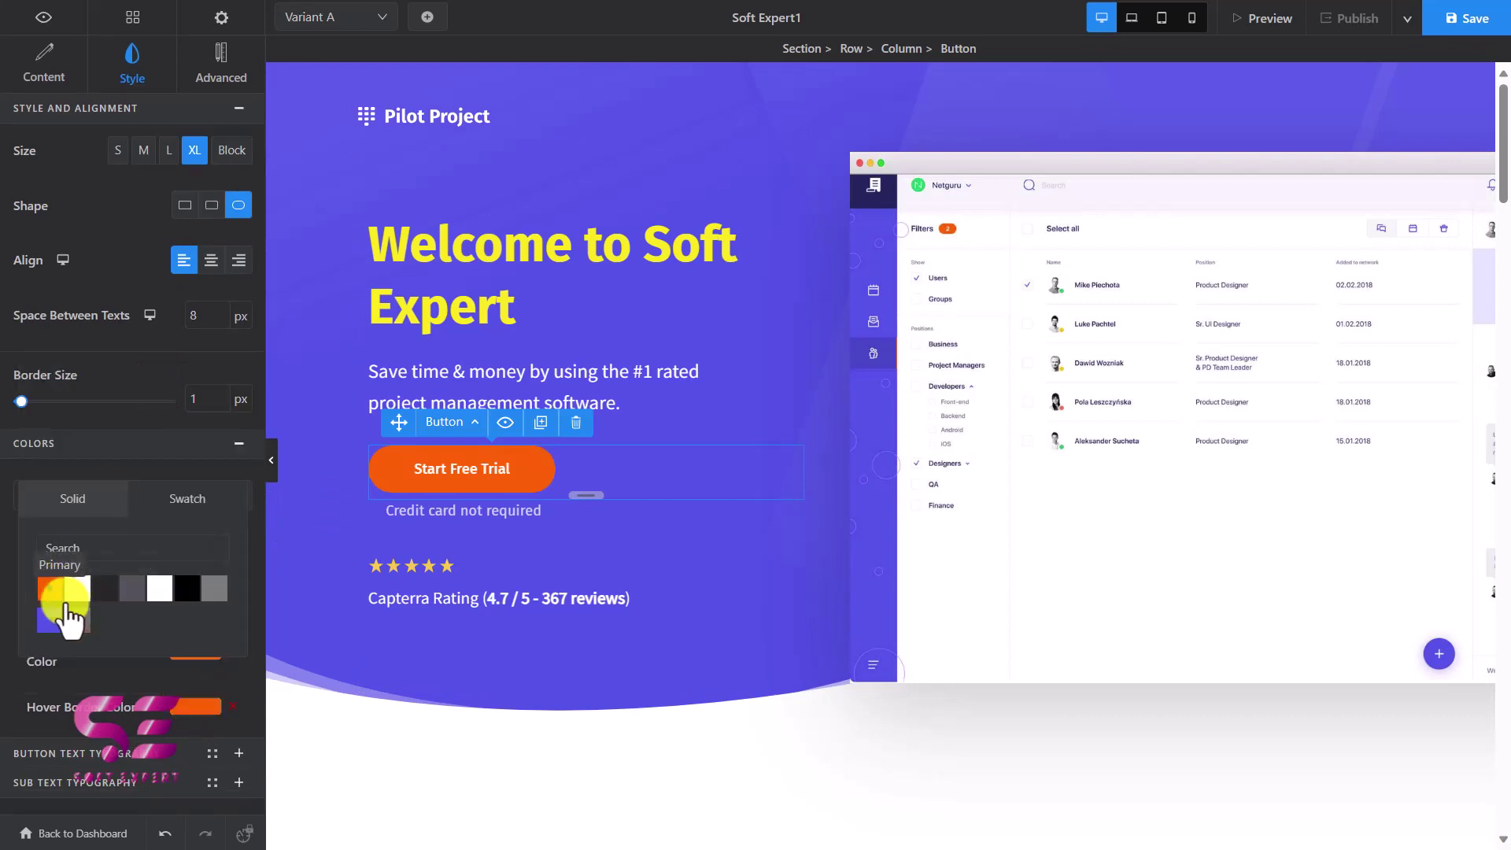
{"action": "left_click", "coordinate": [130, 693]}
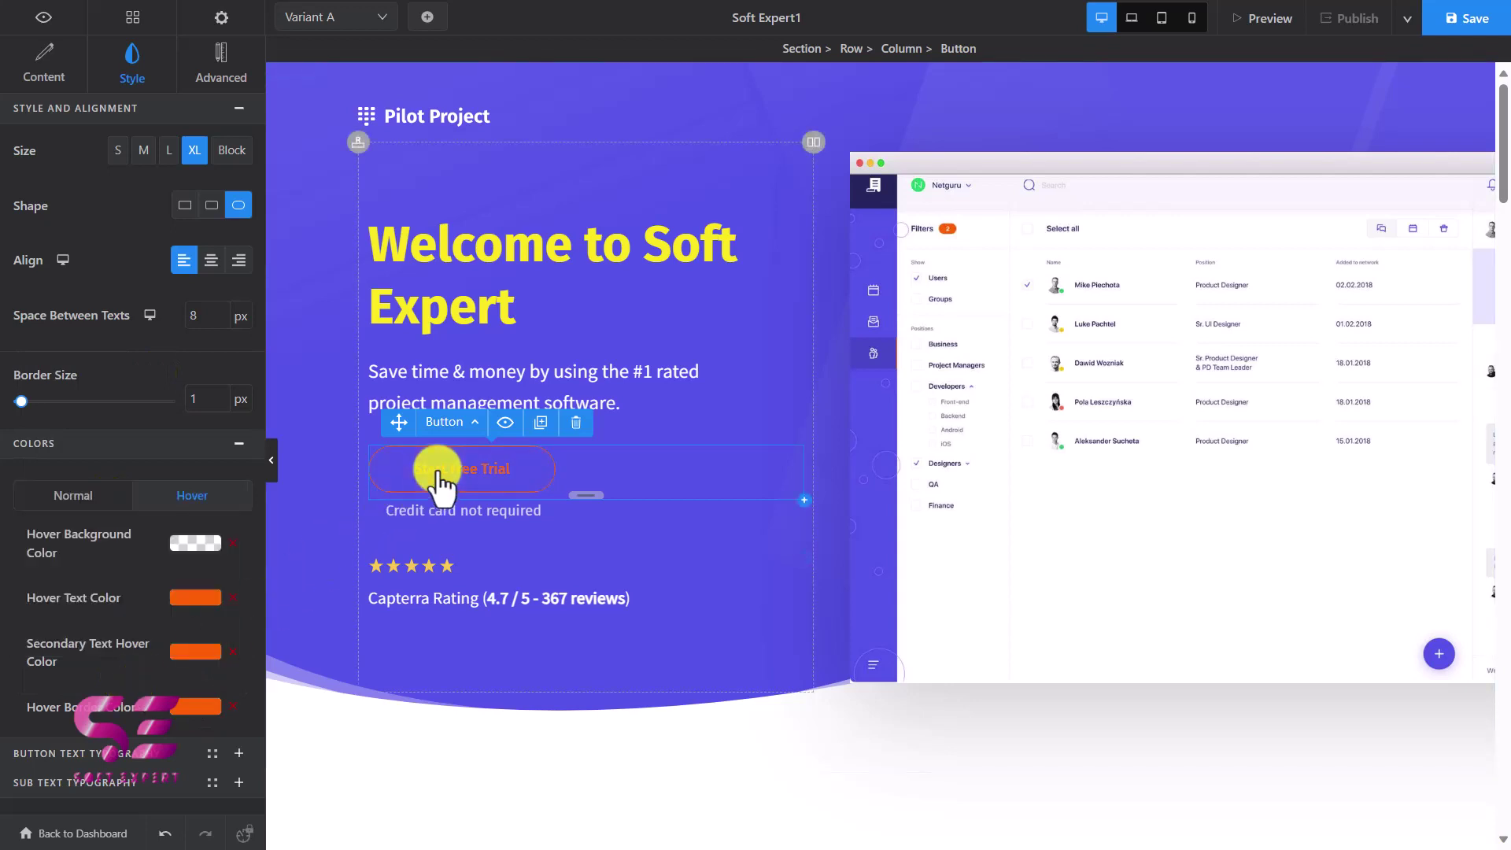
{"action": "left_click", "coordinate": [460, 568]}
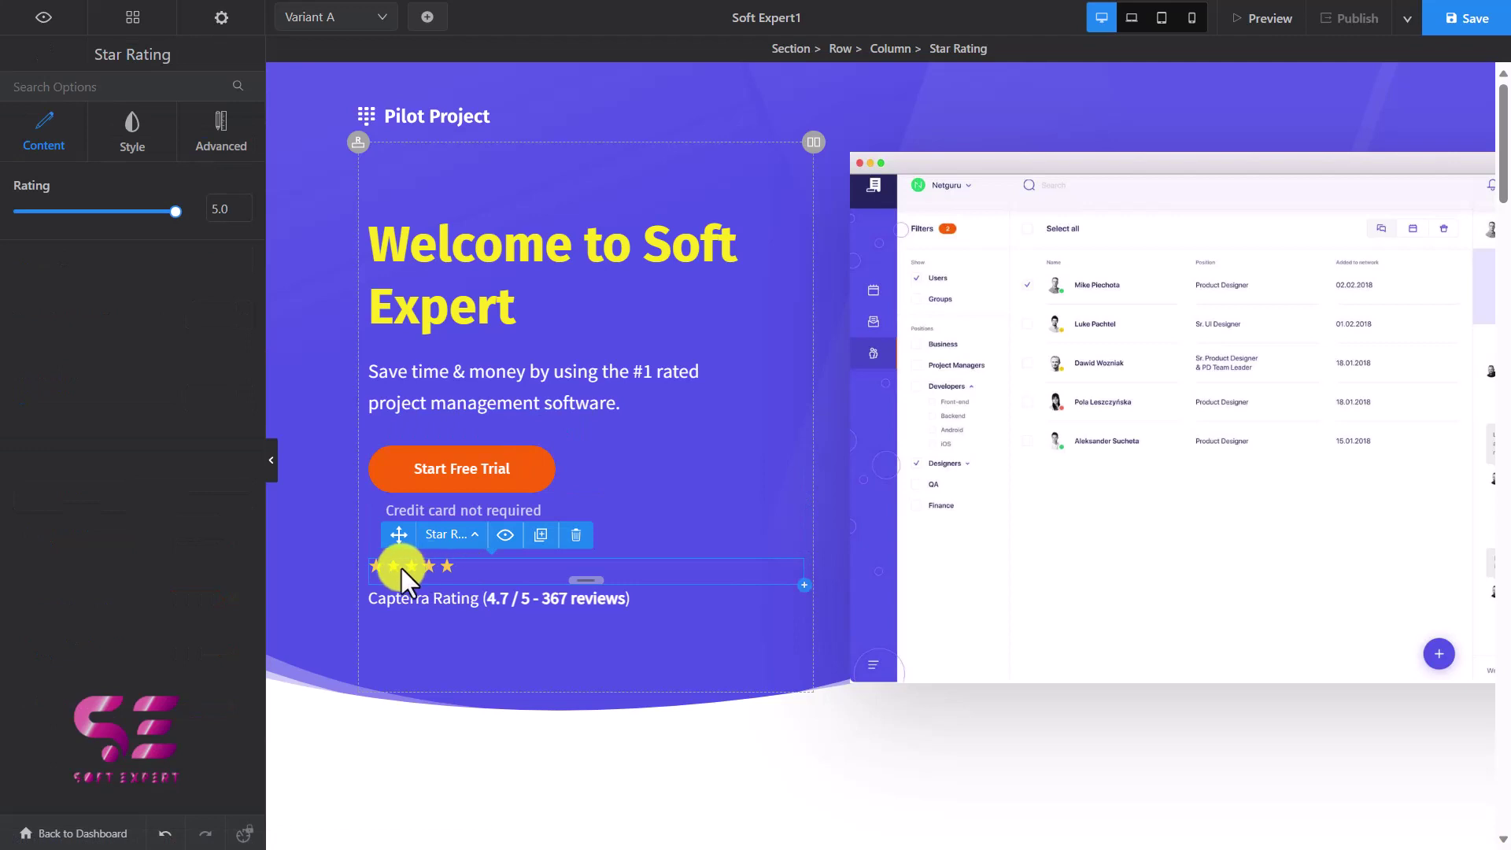
{"action": "left_click_drag", "start_coordinate": [176, 210], "coordinate": [142, 211]}
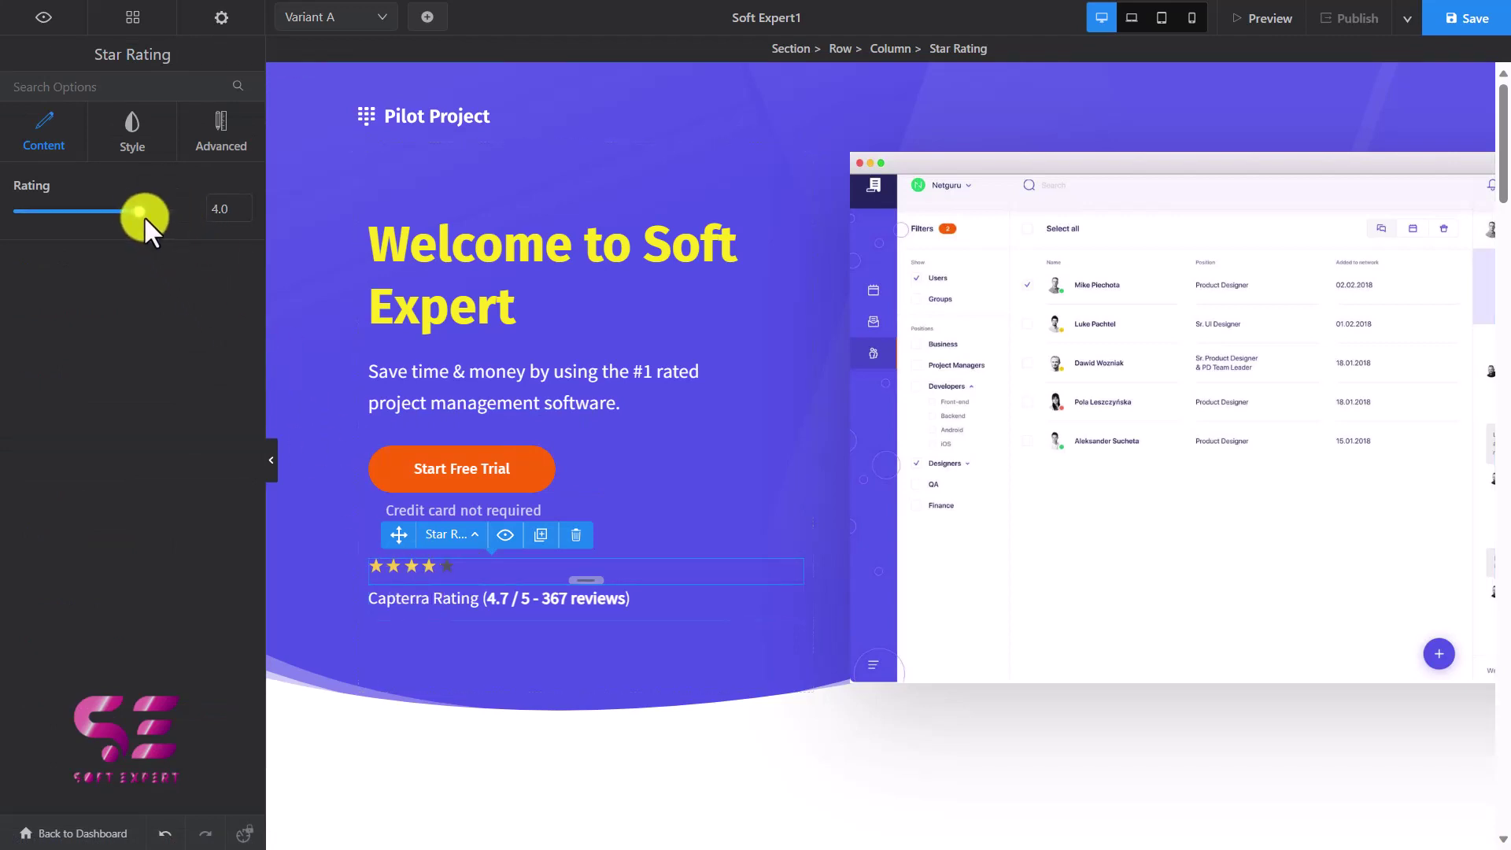
{"action": "left_click_drag", "start_coordinate": [143, 214], "coordinate": [181, 210]}
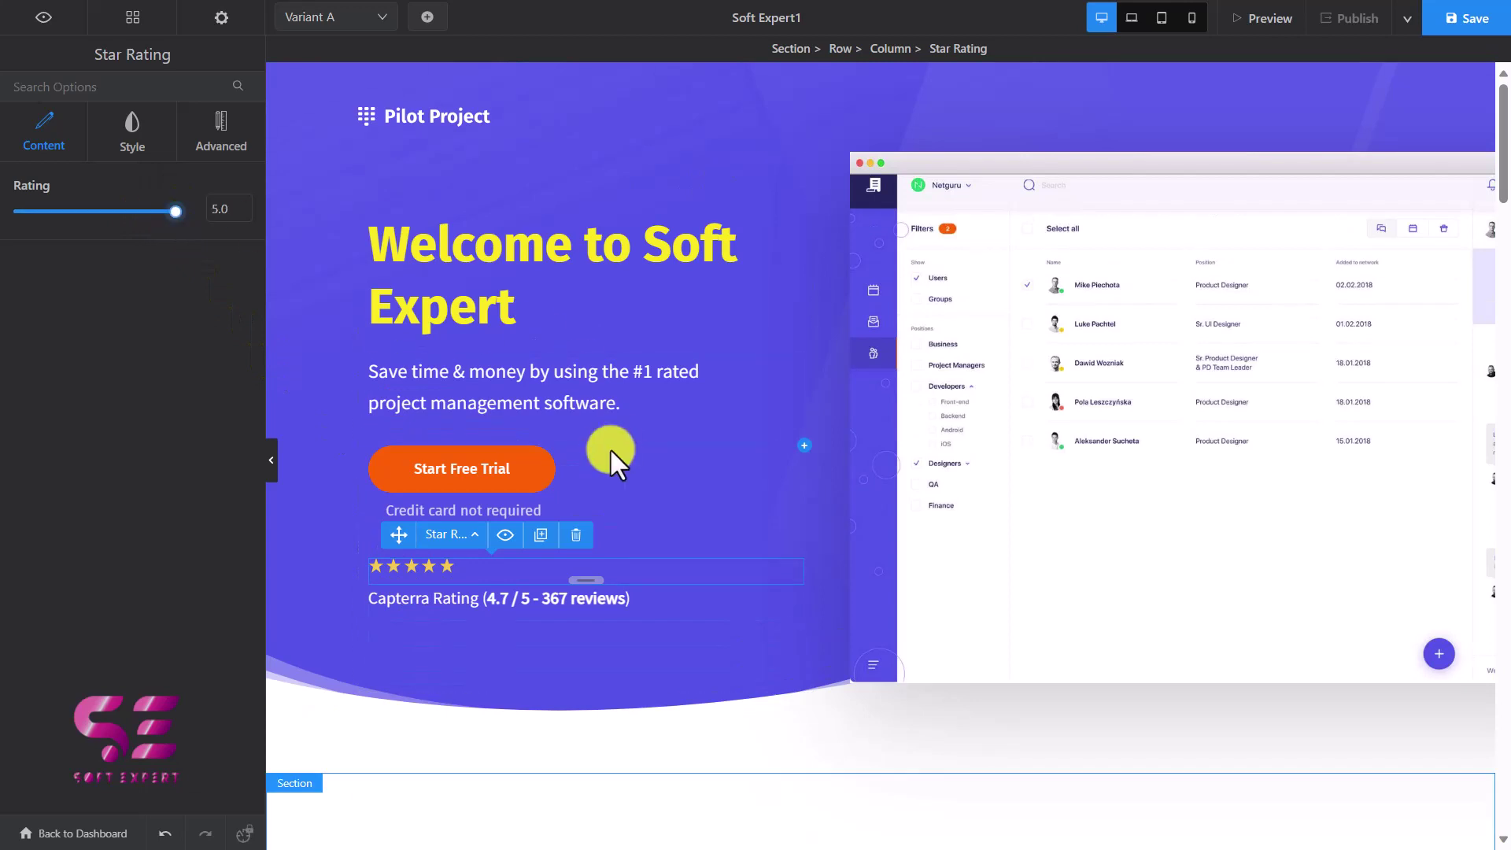
{"action": "left_click", "coordinate": [1045, 211]}
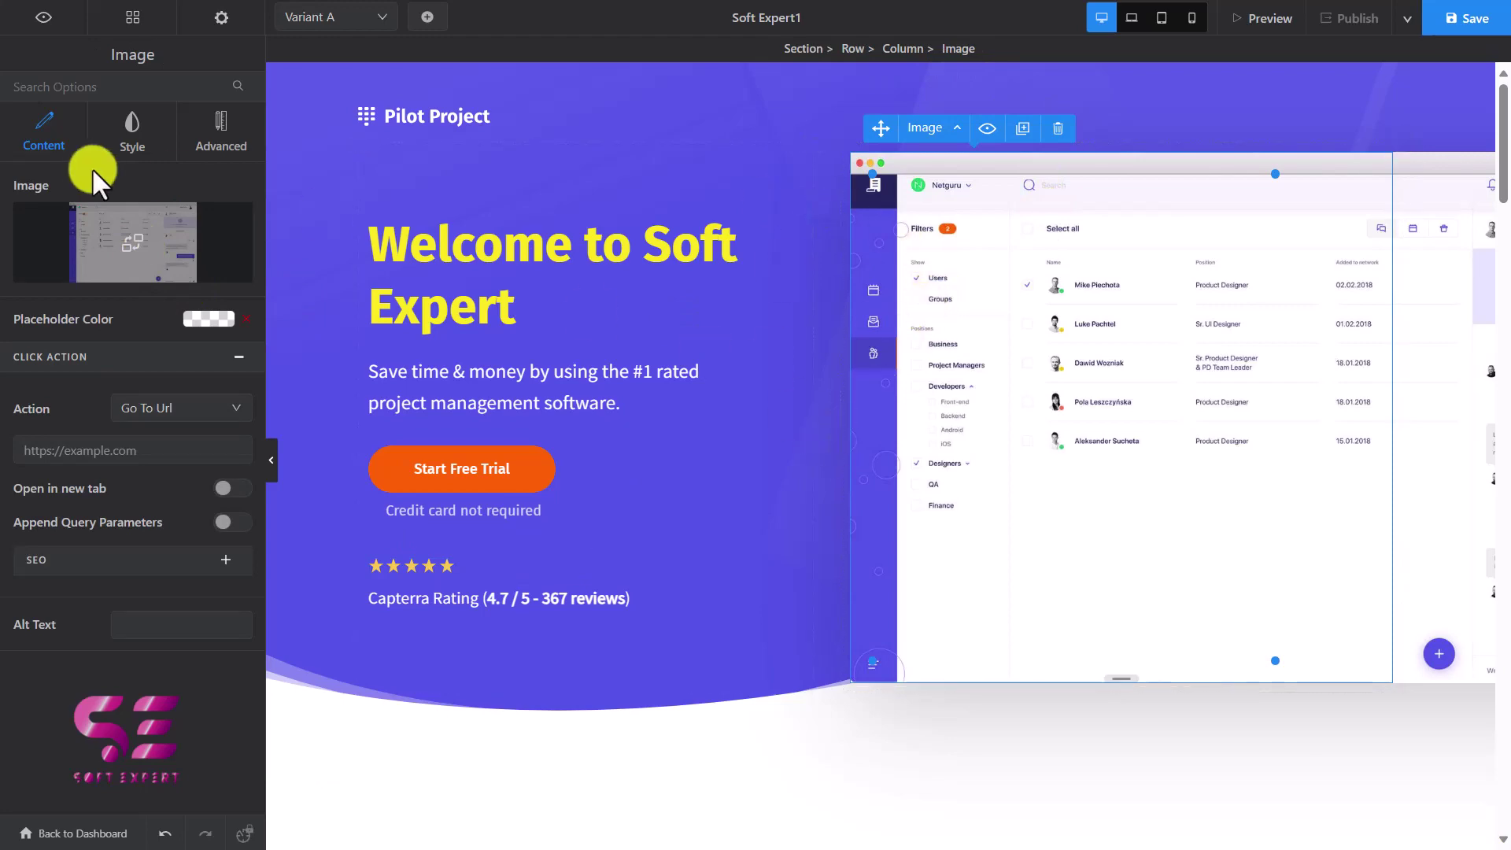
Upload 12953630_Data_security_27.png to the image library
{"action": "left_click", "coordinate": [142, 256]}
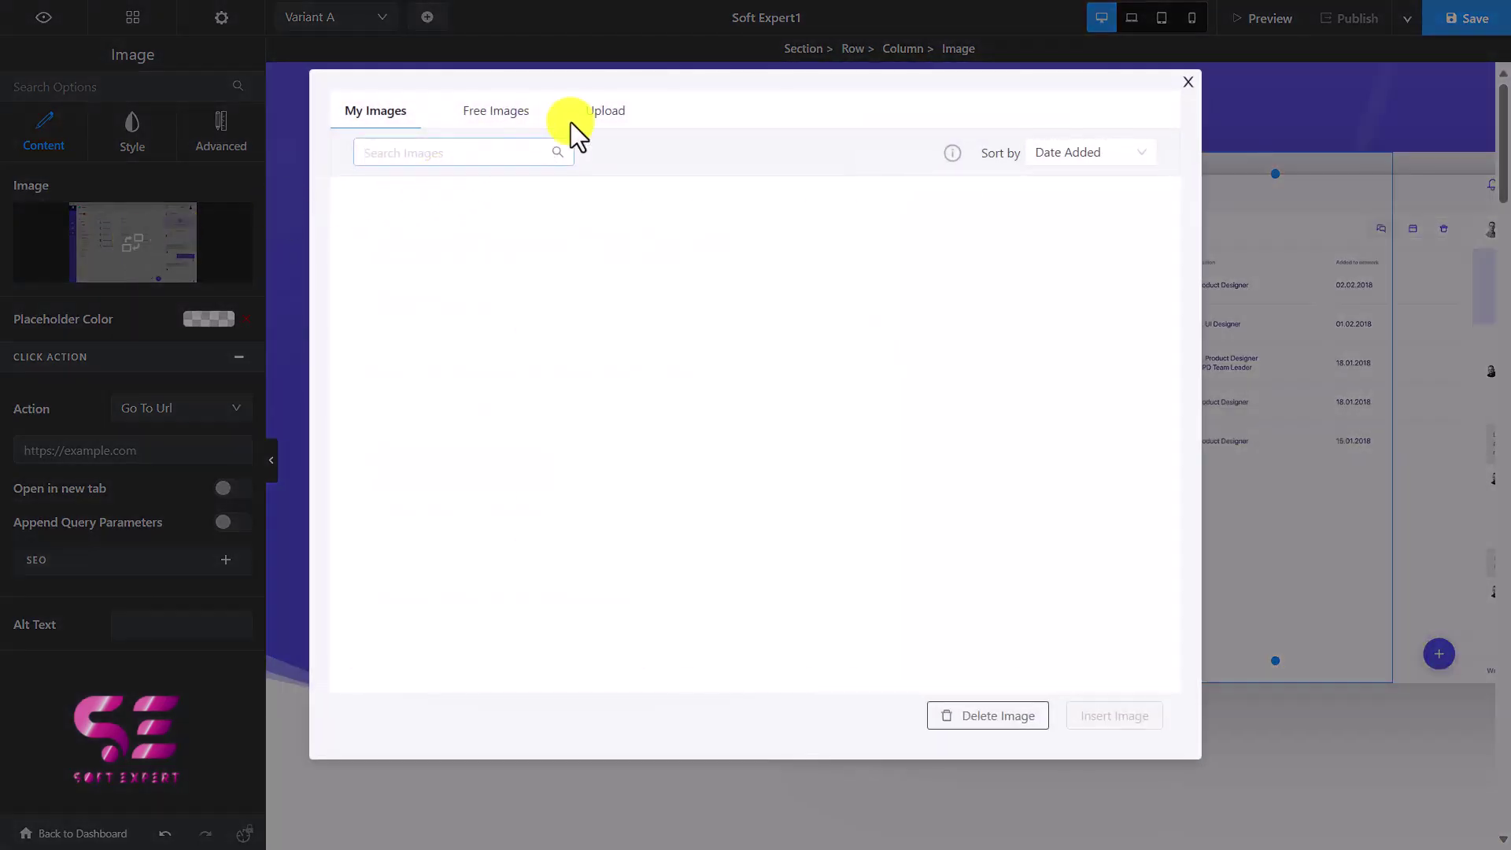
{"action": "left_click", "coordinate": [592, 119]}
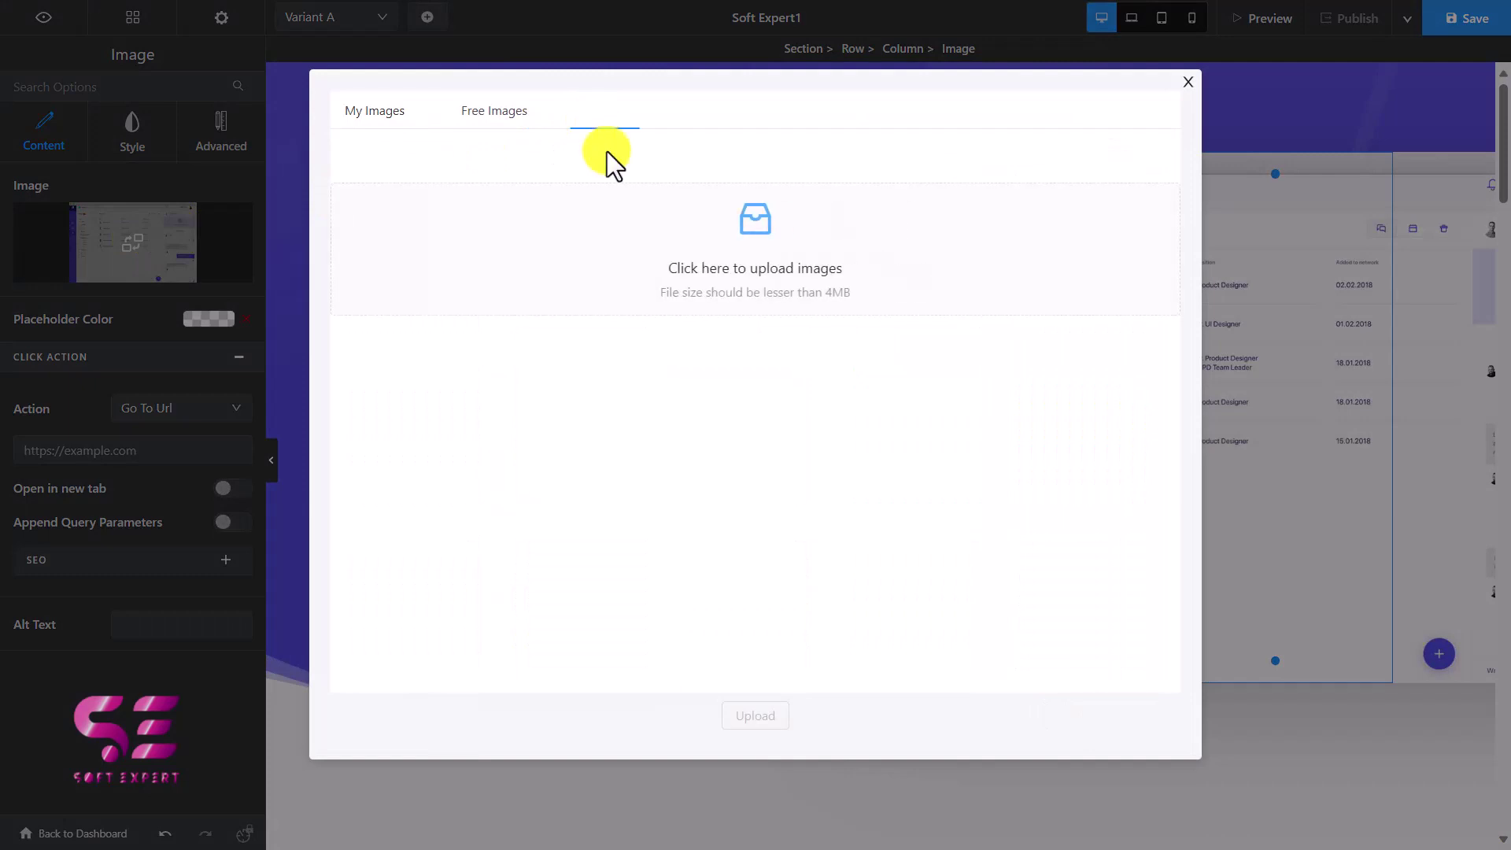
{"action": "left_click", "coordinate": [692, 263]}
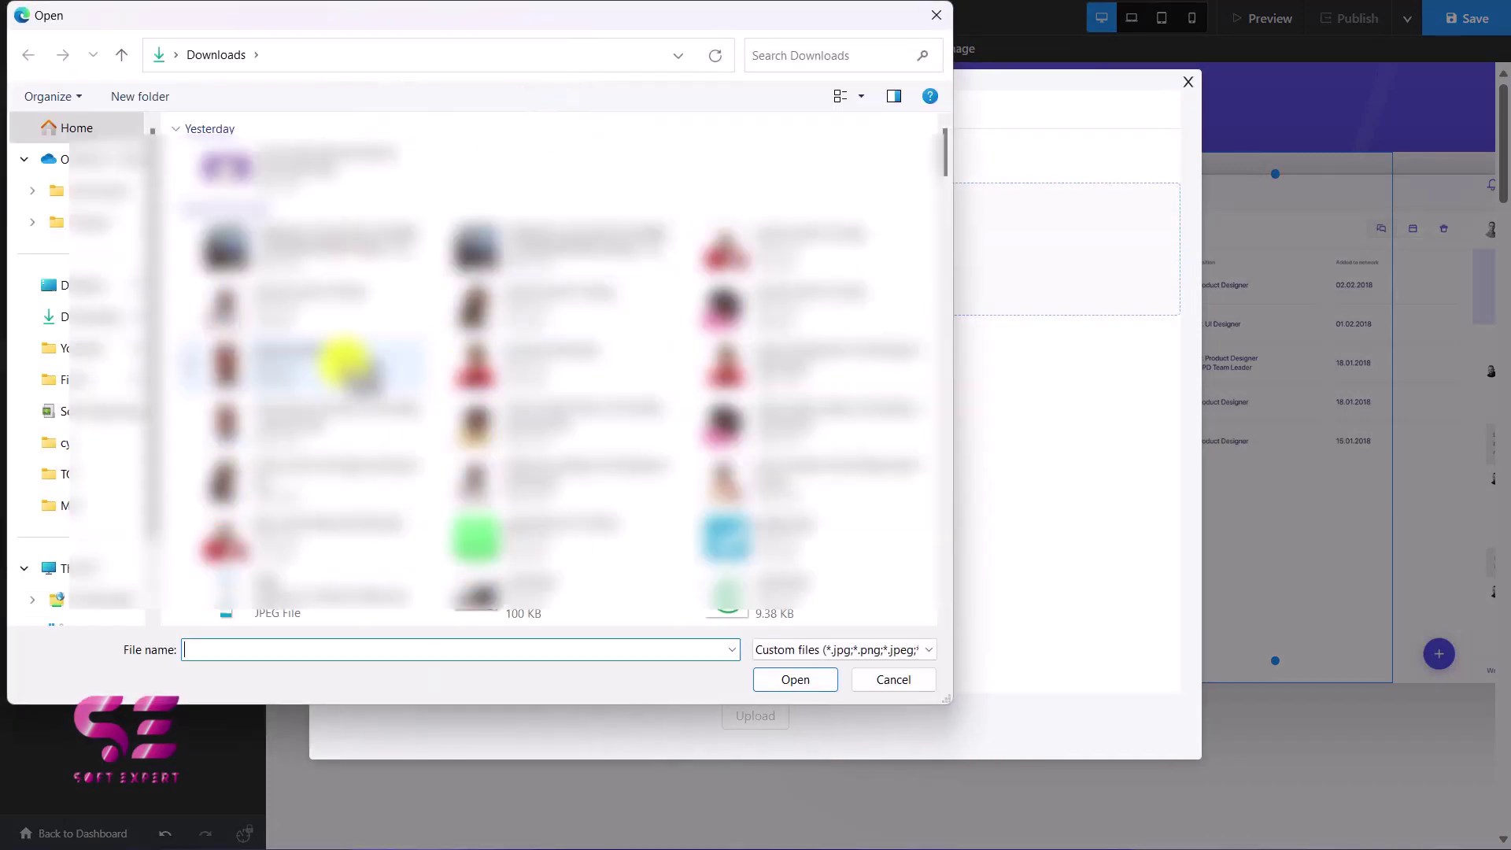
{"action": "scroll", "coordinate": [496, 315], "scroll_direction": "down", "scroll_amount": 5}
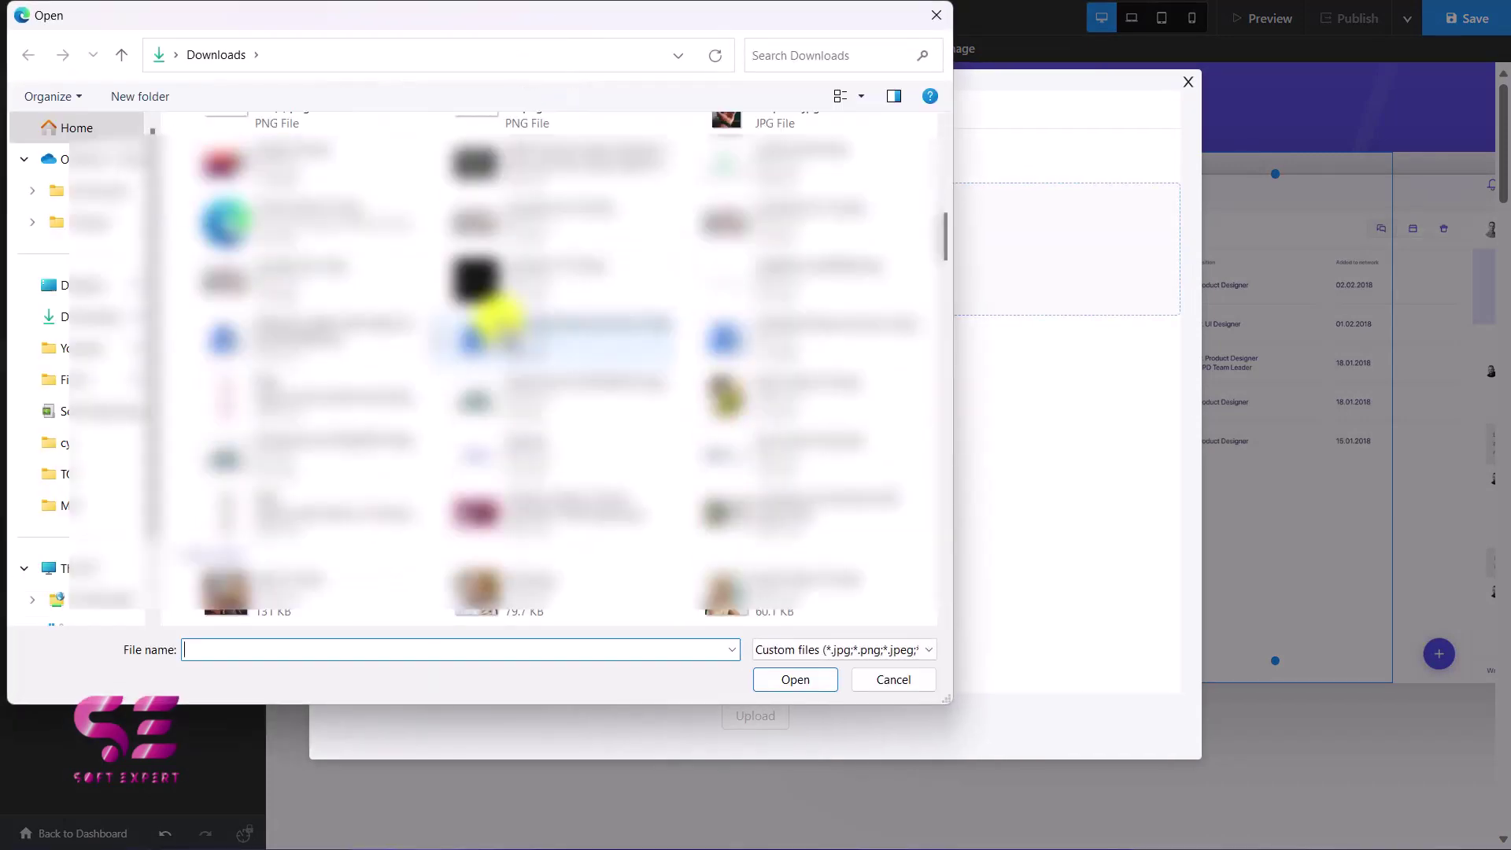
{"action": "left_click", "coordinate": [495, 319]}
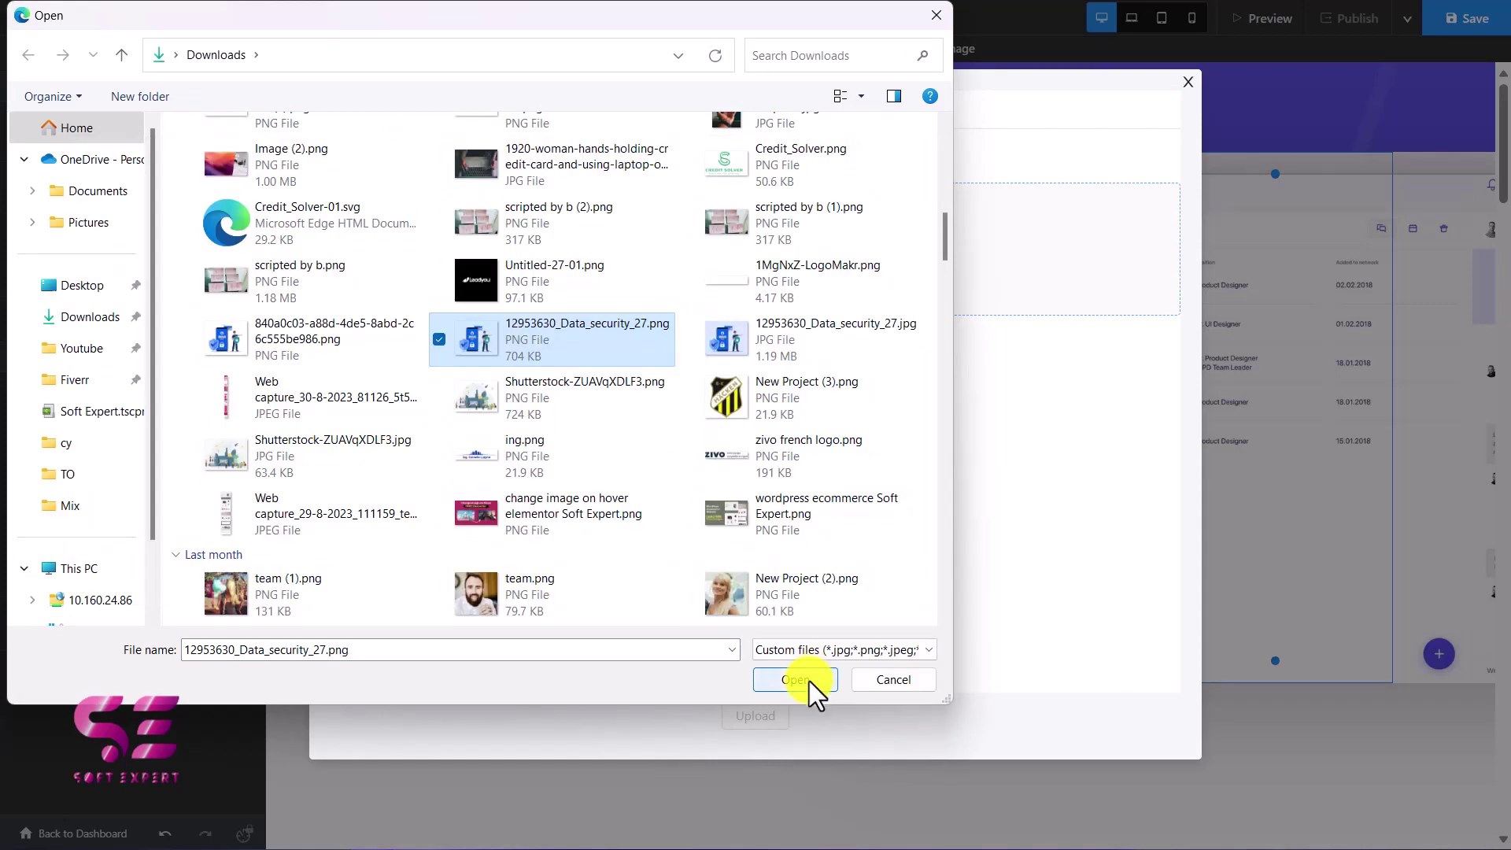
{"action": "left_click", "coordinate": [809, 682]}
{"action": "left_click", "coordinate": [758, 717]}
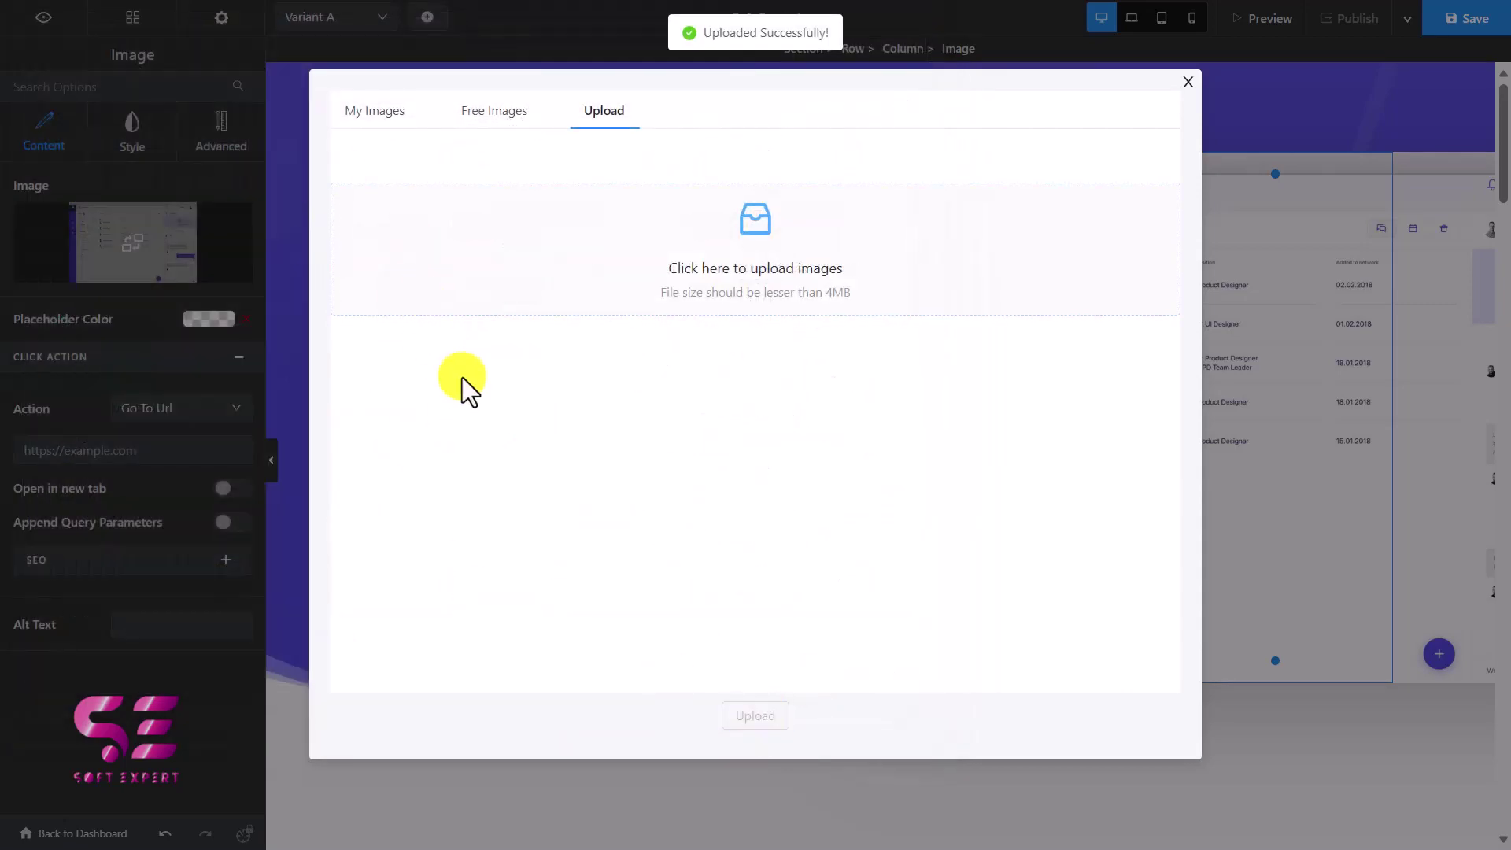
Insert the uploaded security illustration from My Images into the hero
{"action": "left_click", "coordinate": [362, 129]}
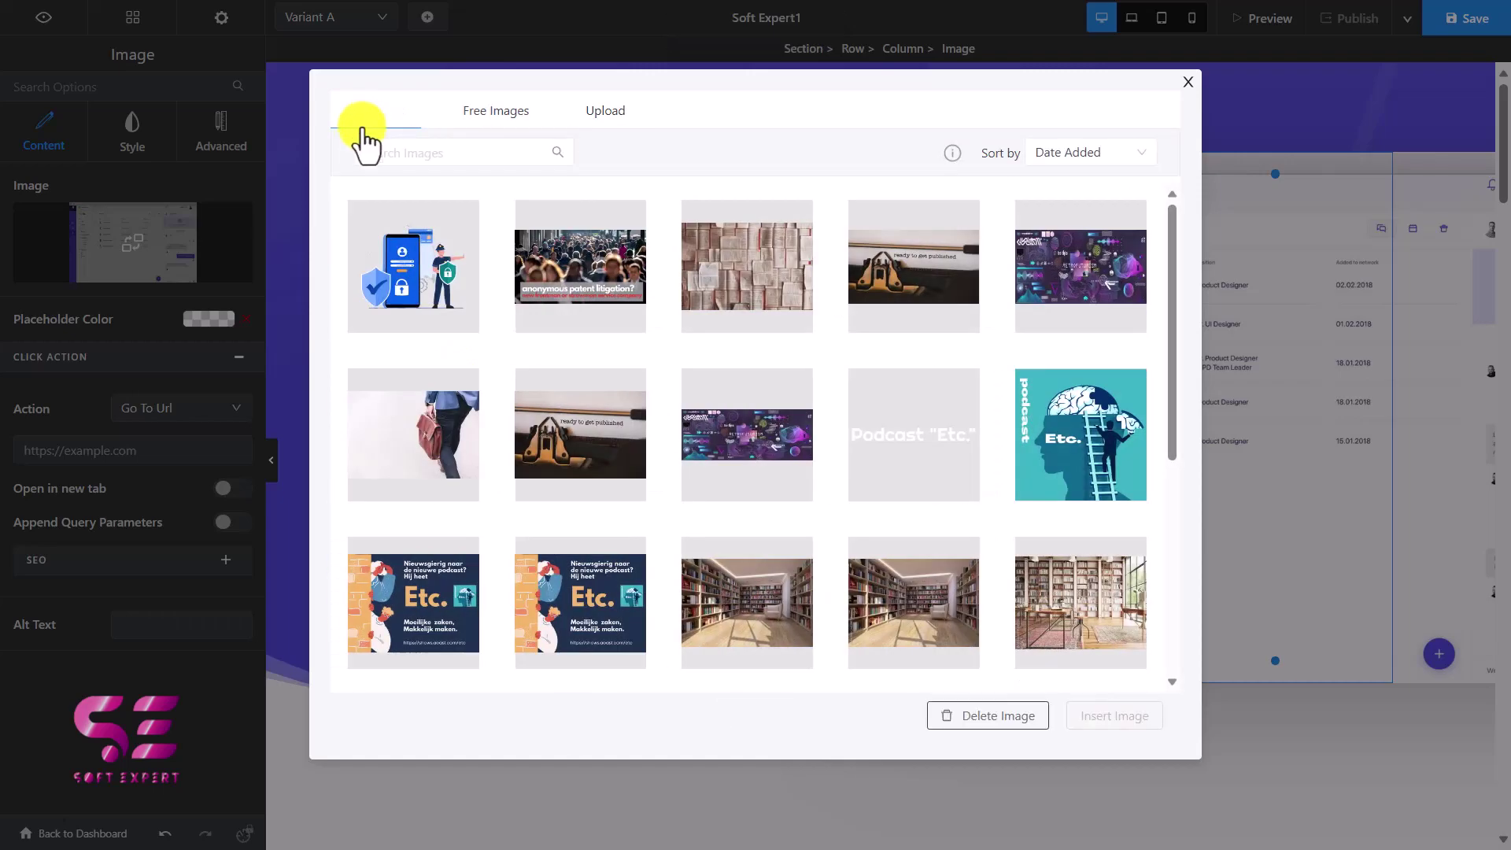
{"action": "left_click", "coordinate": [407, 269]}
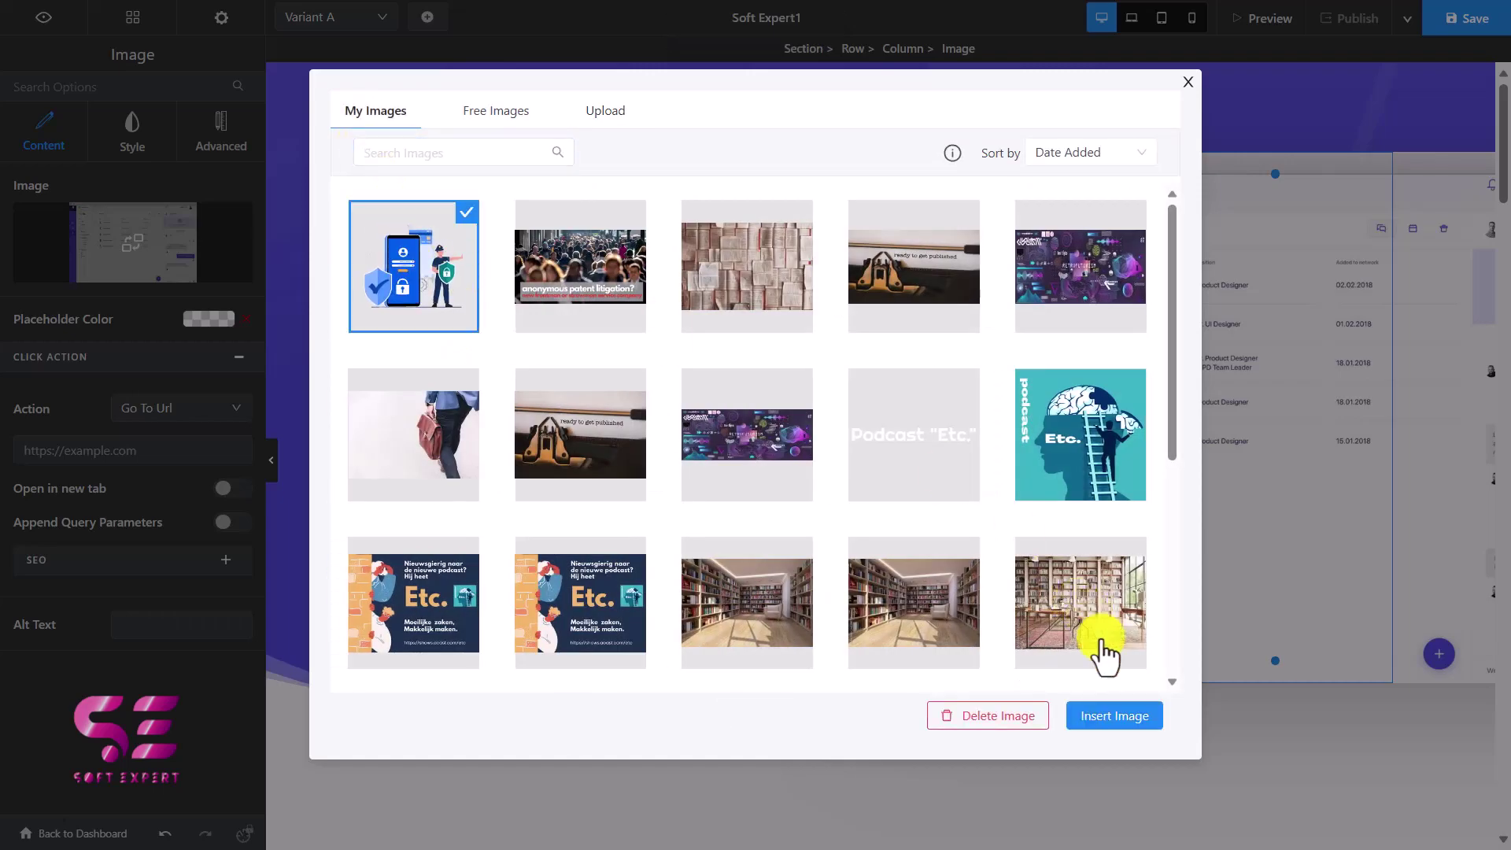
{"action": "left_click", "coordinate": [1109, 715]}
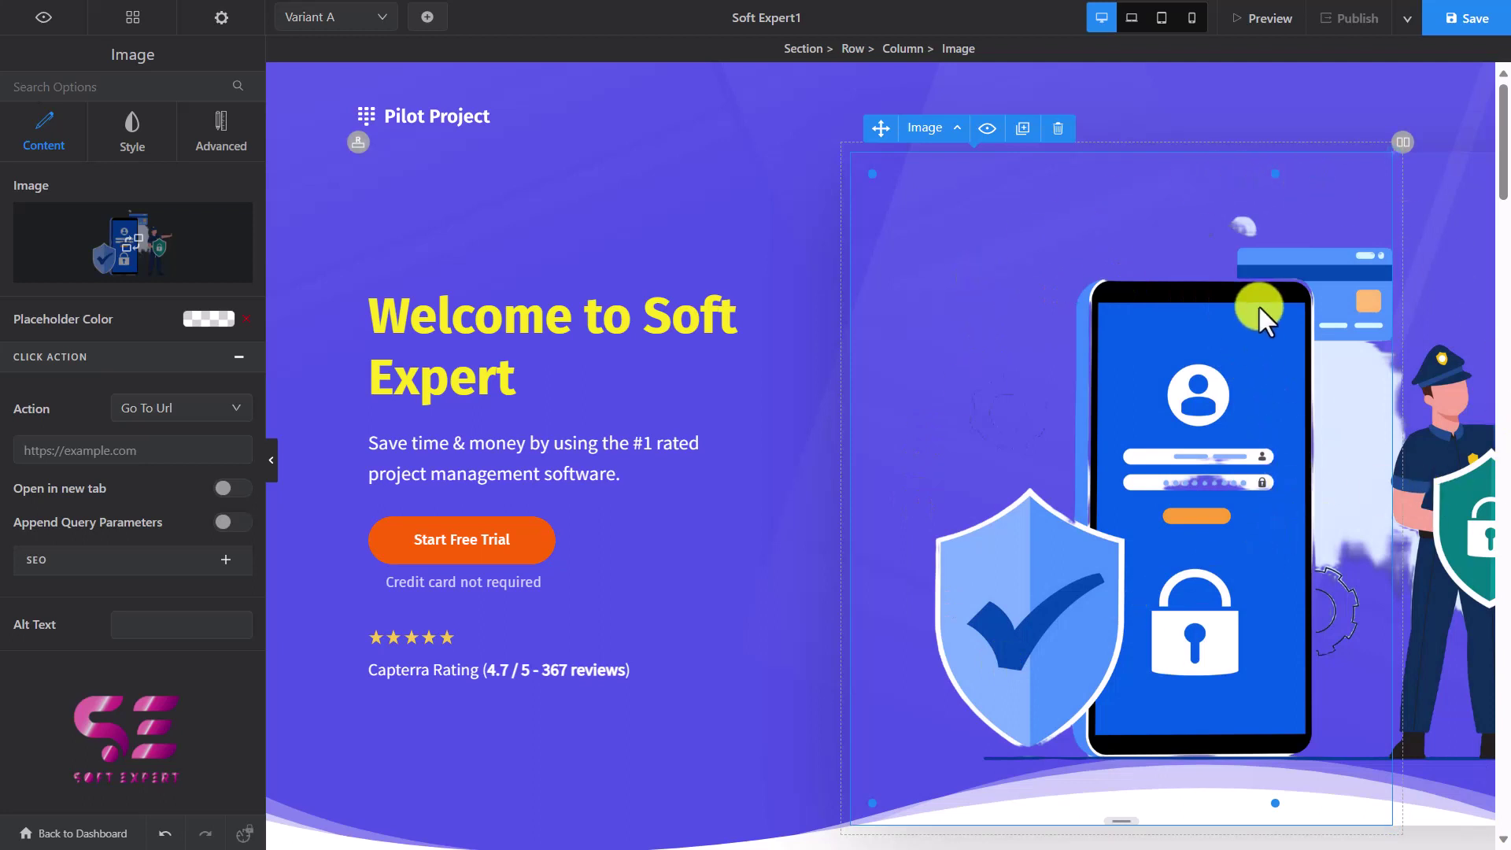
{"action": "left_click", "coordinate": [131, 140]}
Delete the illustration's 155 width value, then select the Capterra Rating text
{"action": "double_click", "coordinate": [45, 269]}
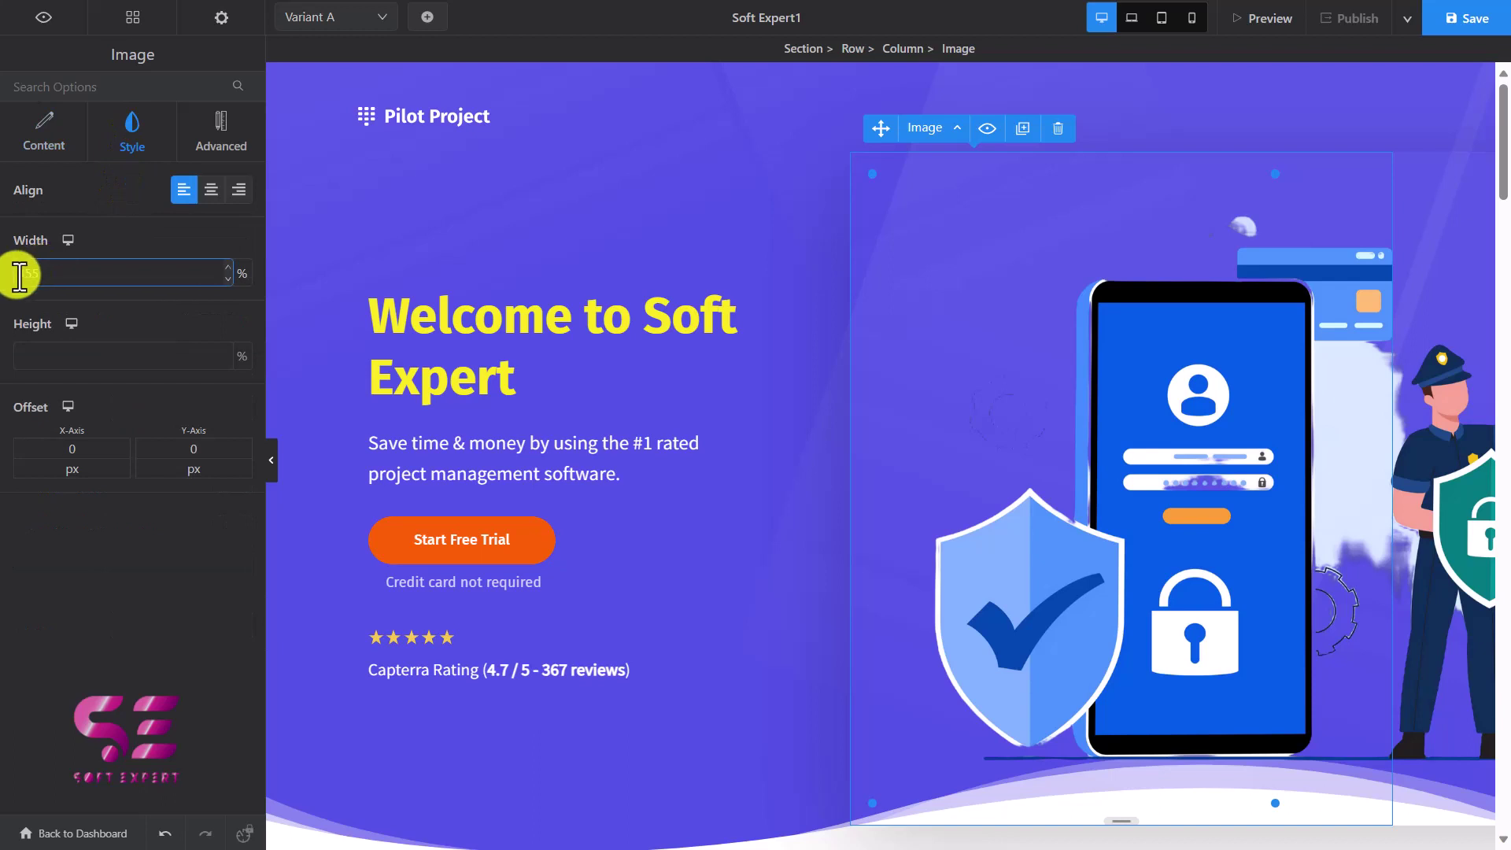
{"action": "key", "text": "BackSpace"}
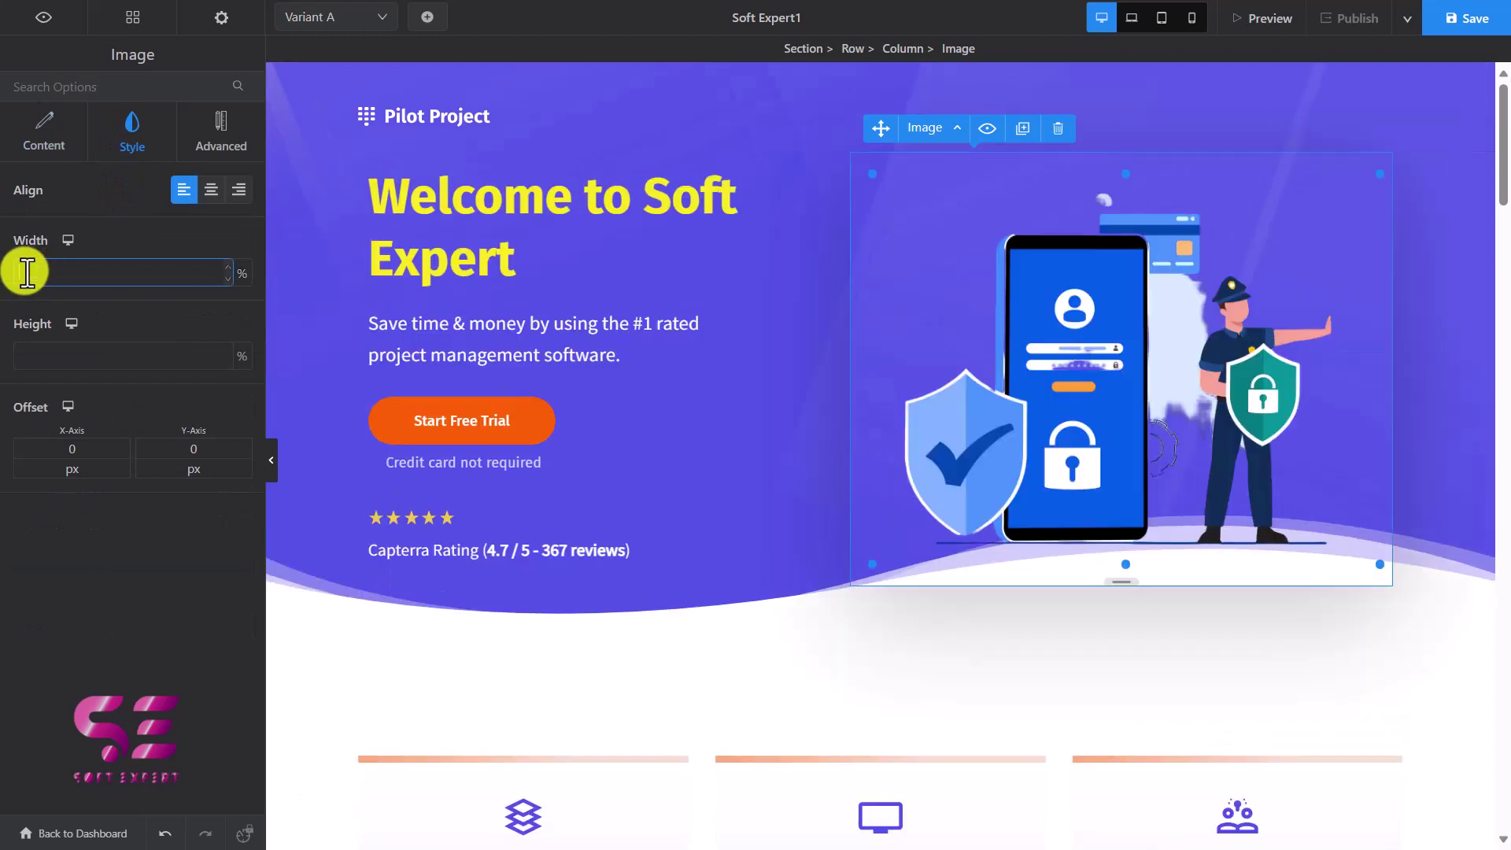
{"action": "left_click", "coordinate": [727, 542]}
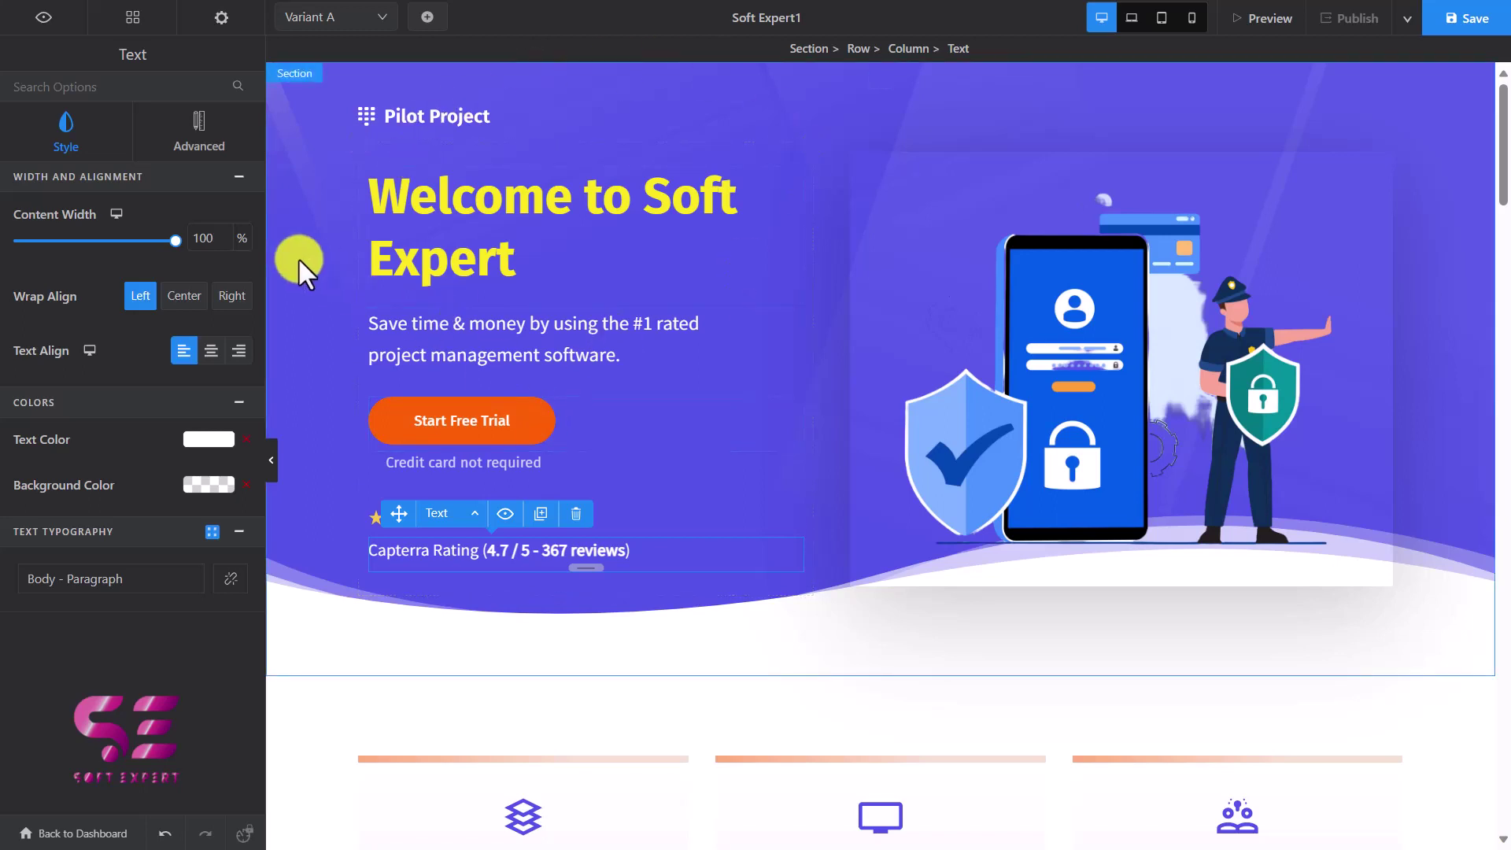
Show the hero section's 90 px padding settings and scroll down to Browse Templates
{"action": "left_click", "coordinate": [279, 169]}
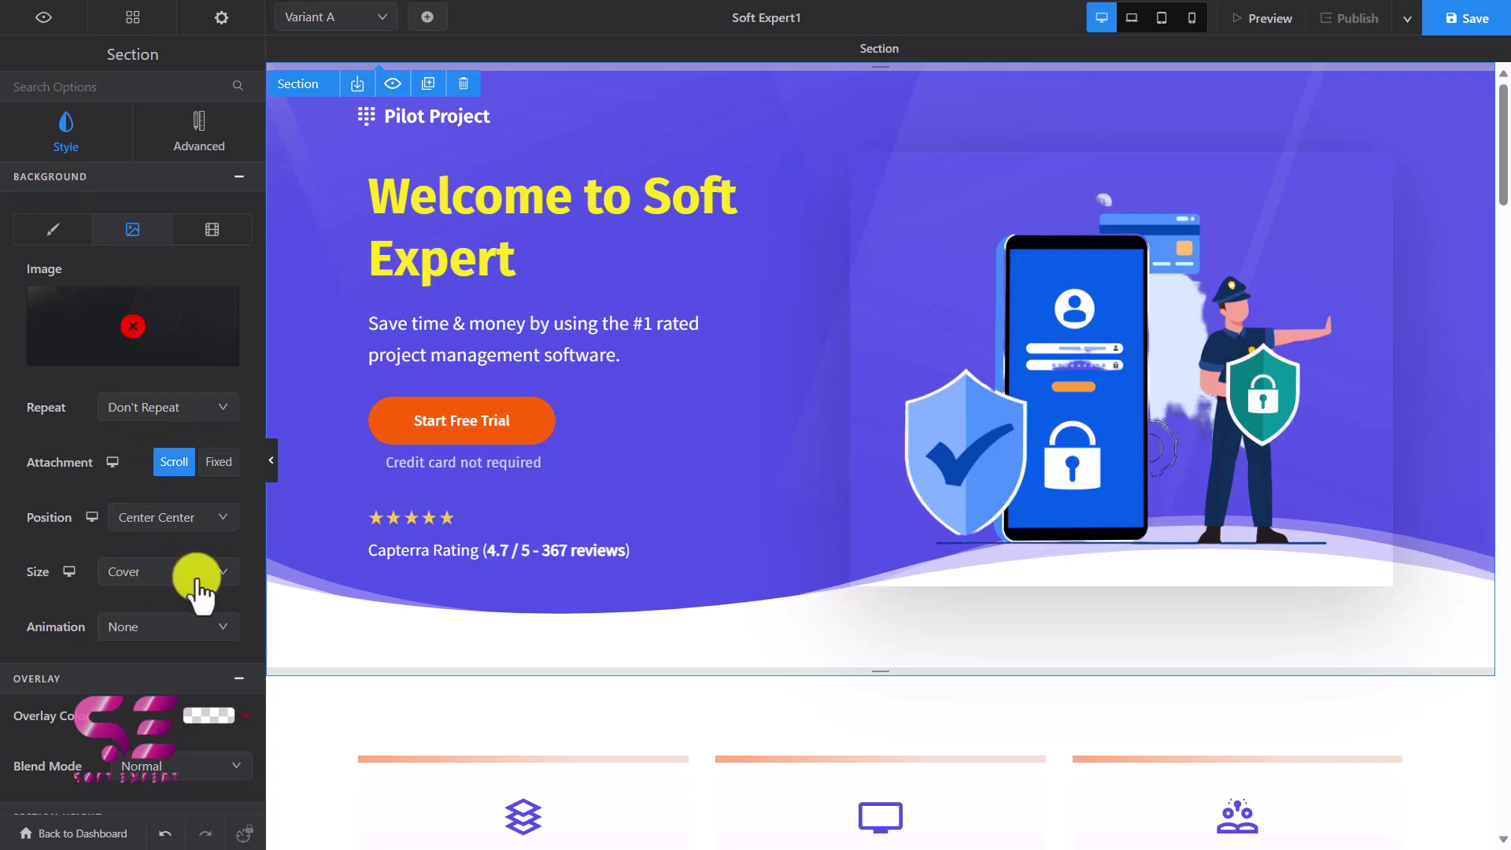
{"action": "scroll", "coordinate": [197, 583], "scroll_direction": "down", "scroll_amount": 2}
{"action": "scroll", "coordinate": [152, 708], "scroll_direction": "up", "scroll_amount": 2}
{"action": "scroll", "coordinate": [152, 713], "scroll_direction": "down", "scroll_amount": 4}
{"action": "scroll", "coordinate": [146, 551], "scroll_direction": "up", "scroll_amount": 4}
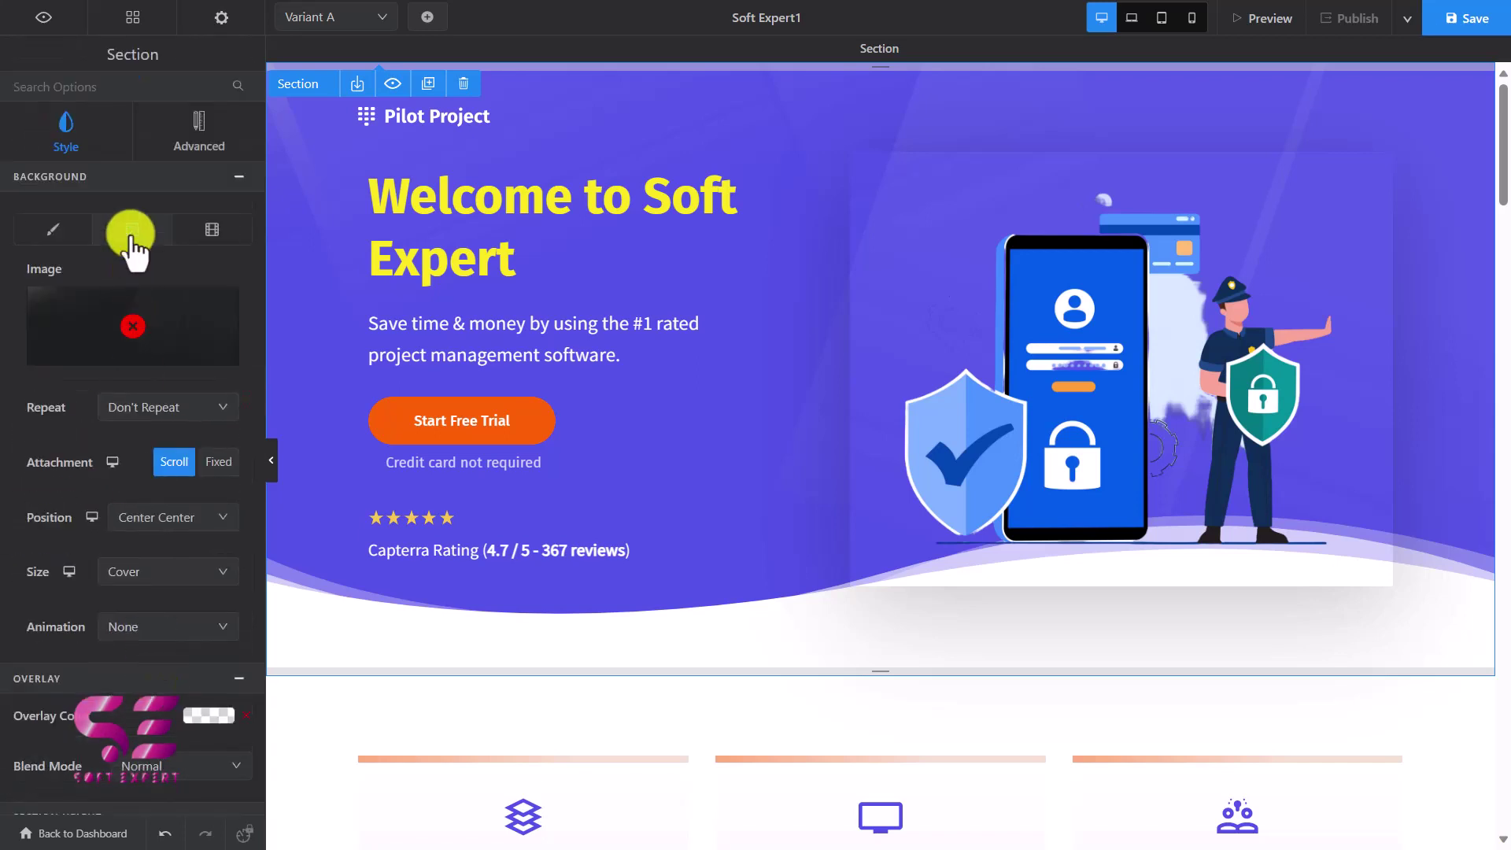
{"action": "left_click", "coordinate": [169, 152]}
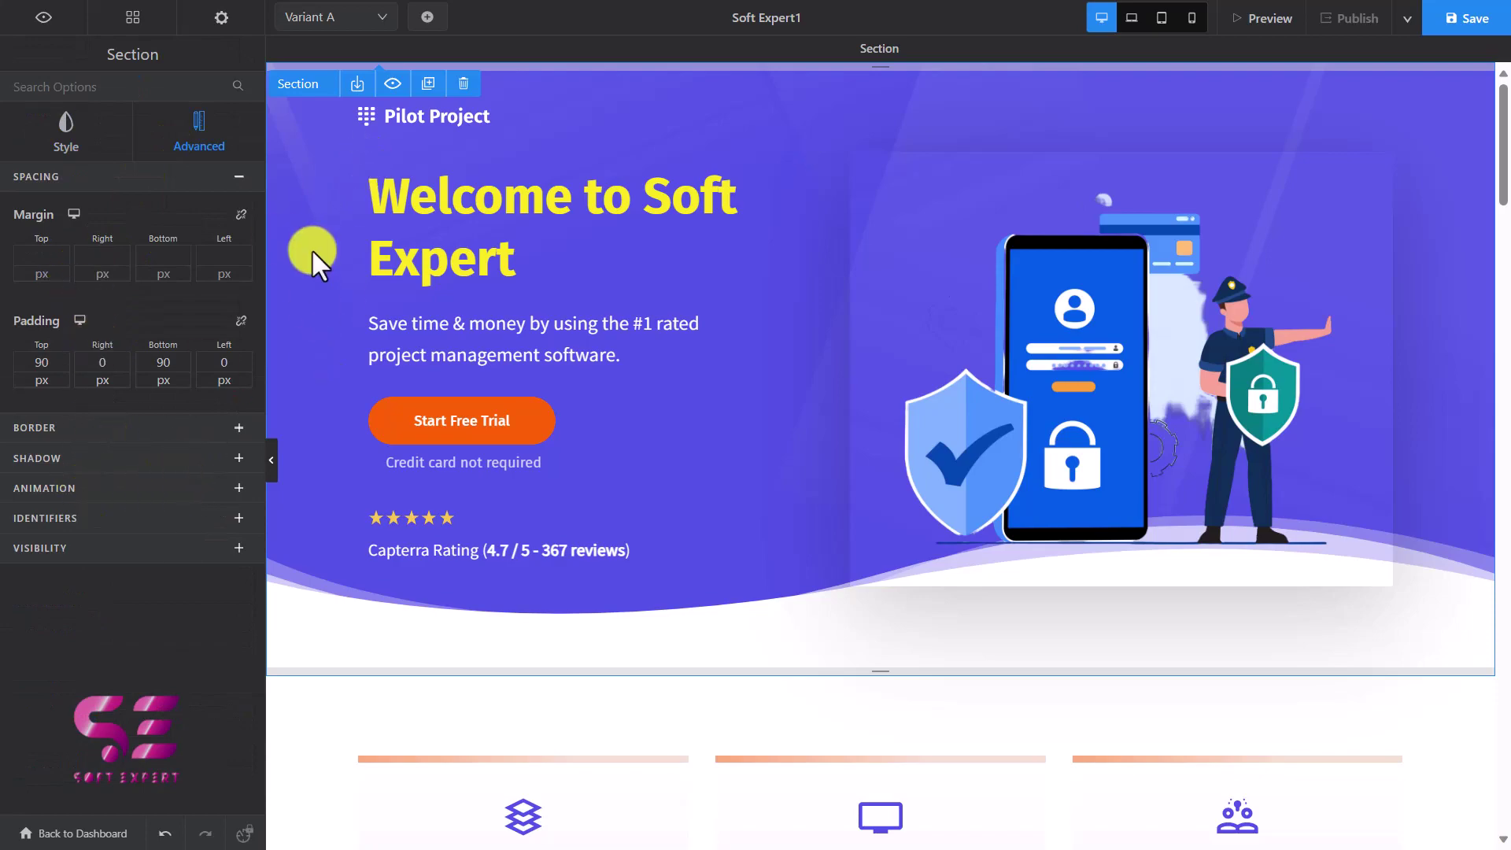
{"action": "scroll", "coordinate": [789, 455], "scroll_direction": "down", "scroll_amount": 20}
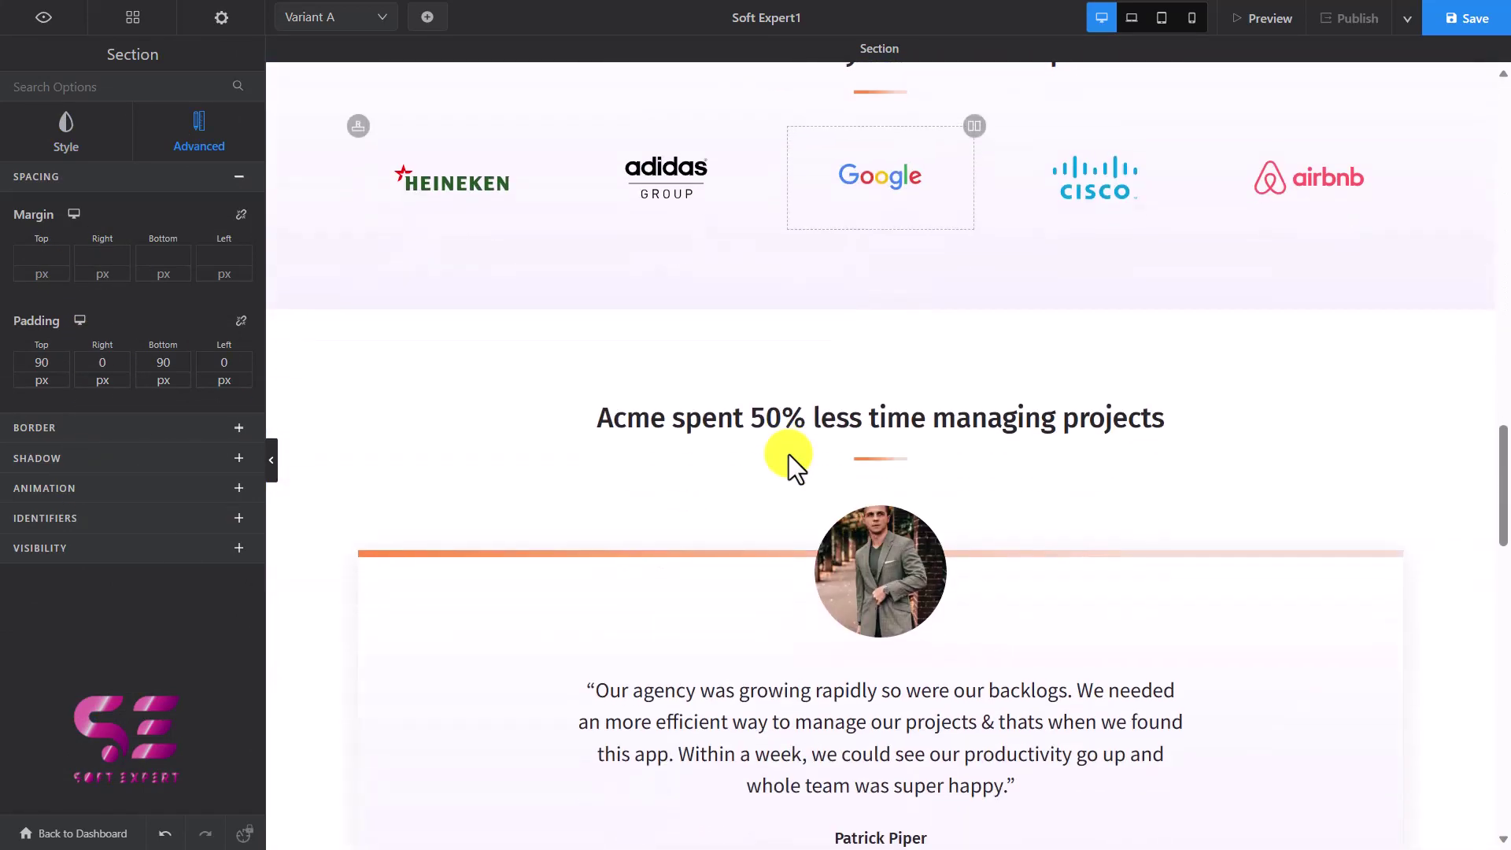
{"action": "scroll", "coordinate": [788, 455], "scroll_direction": "down", "scroll_amount": 15}
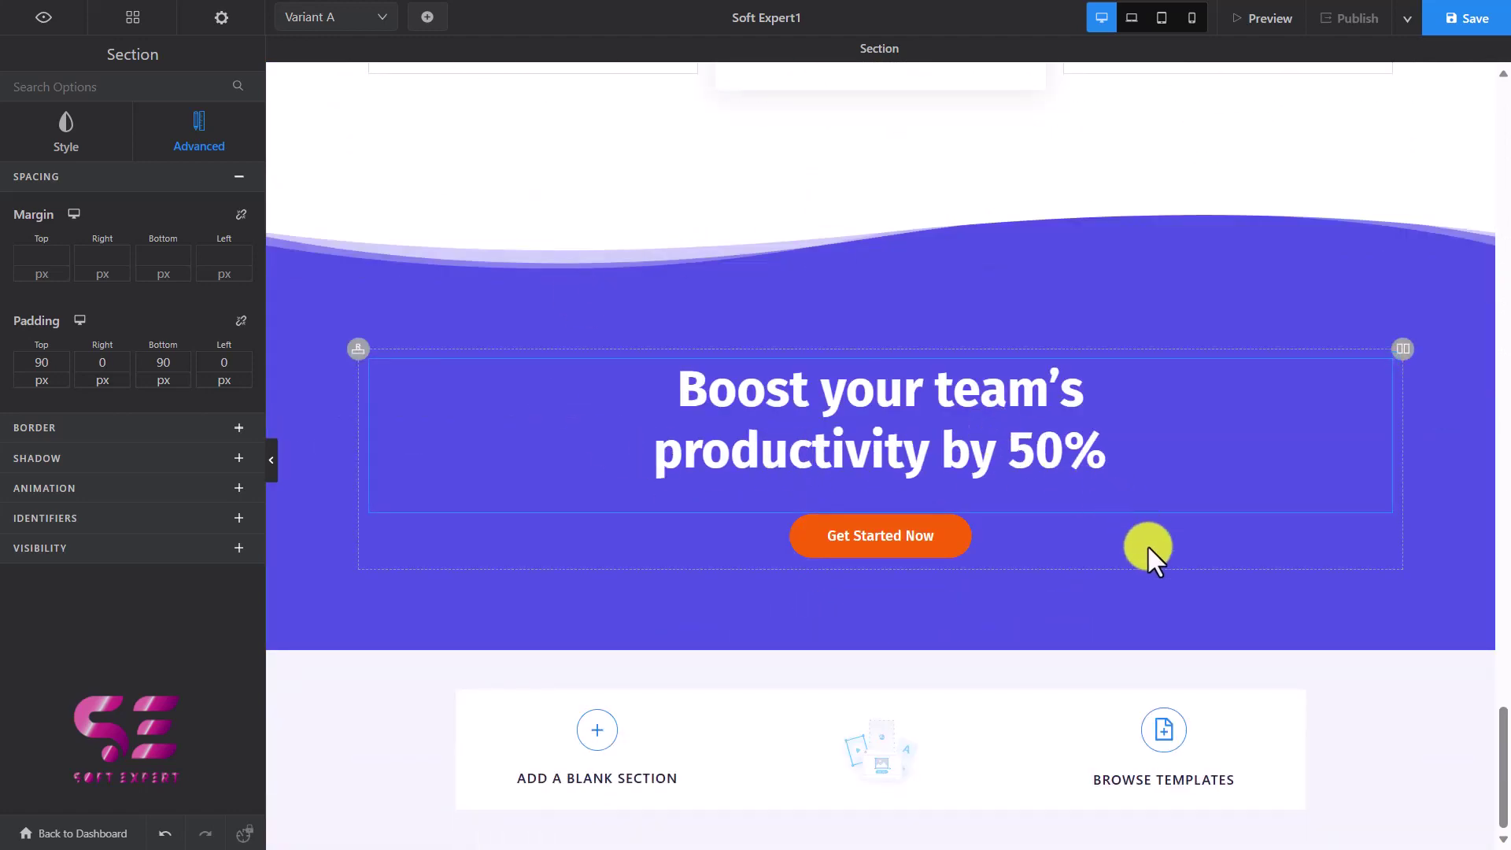
Load the 'AMP-up your landing pages' template from Browse Templates after checking Call To Action
{"action": "left_click", "coordinate": [1168, 727]}
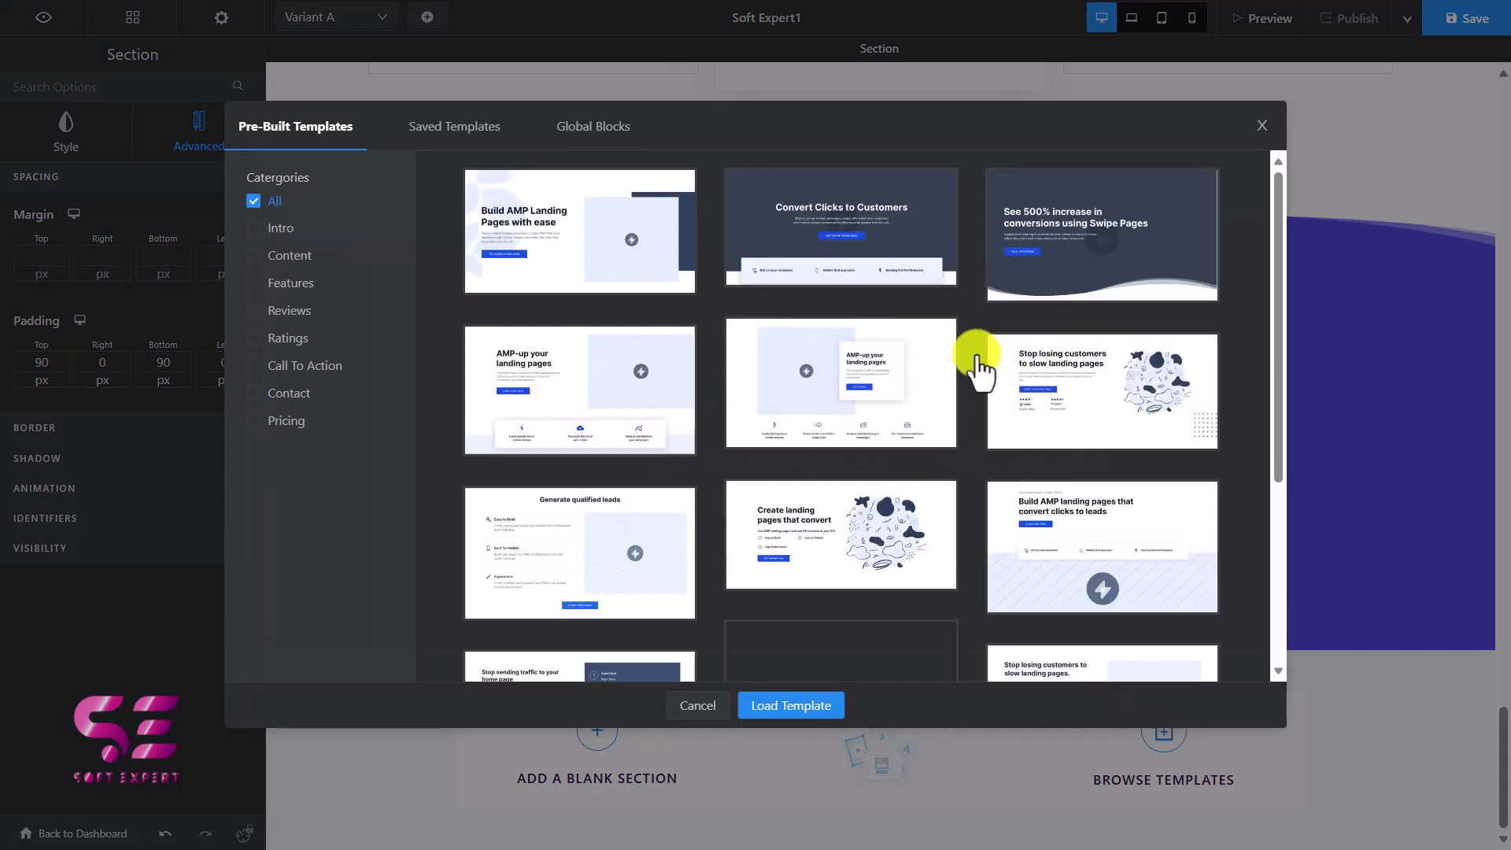
{"action": "scroll", "coordinate": [980, 370], "scroll_direction": "down", "scroll_amount": 10}
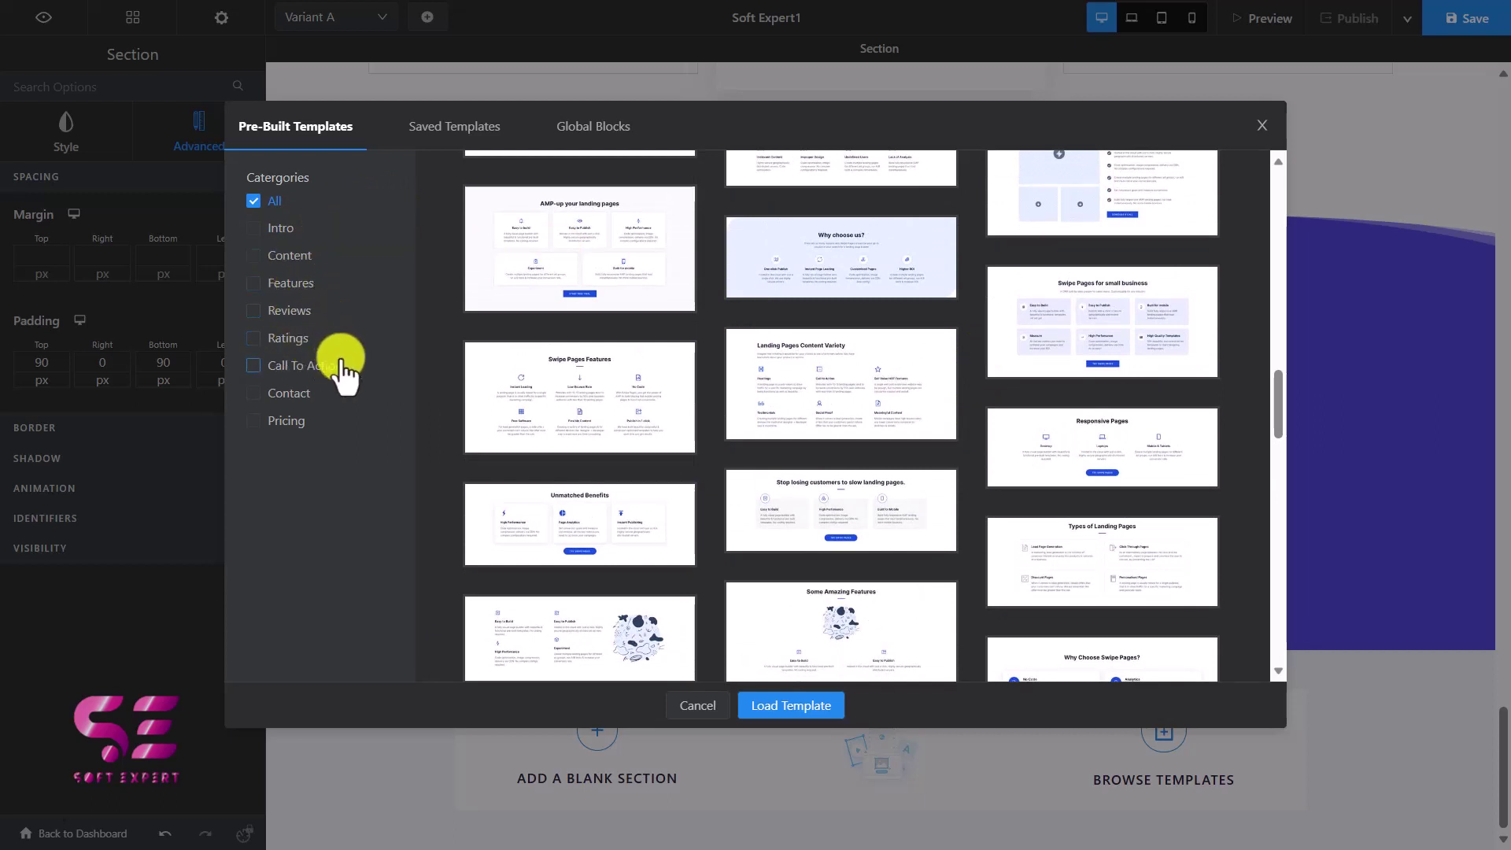
{"action": "left_click", "coordinate": [319, 366]}
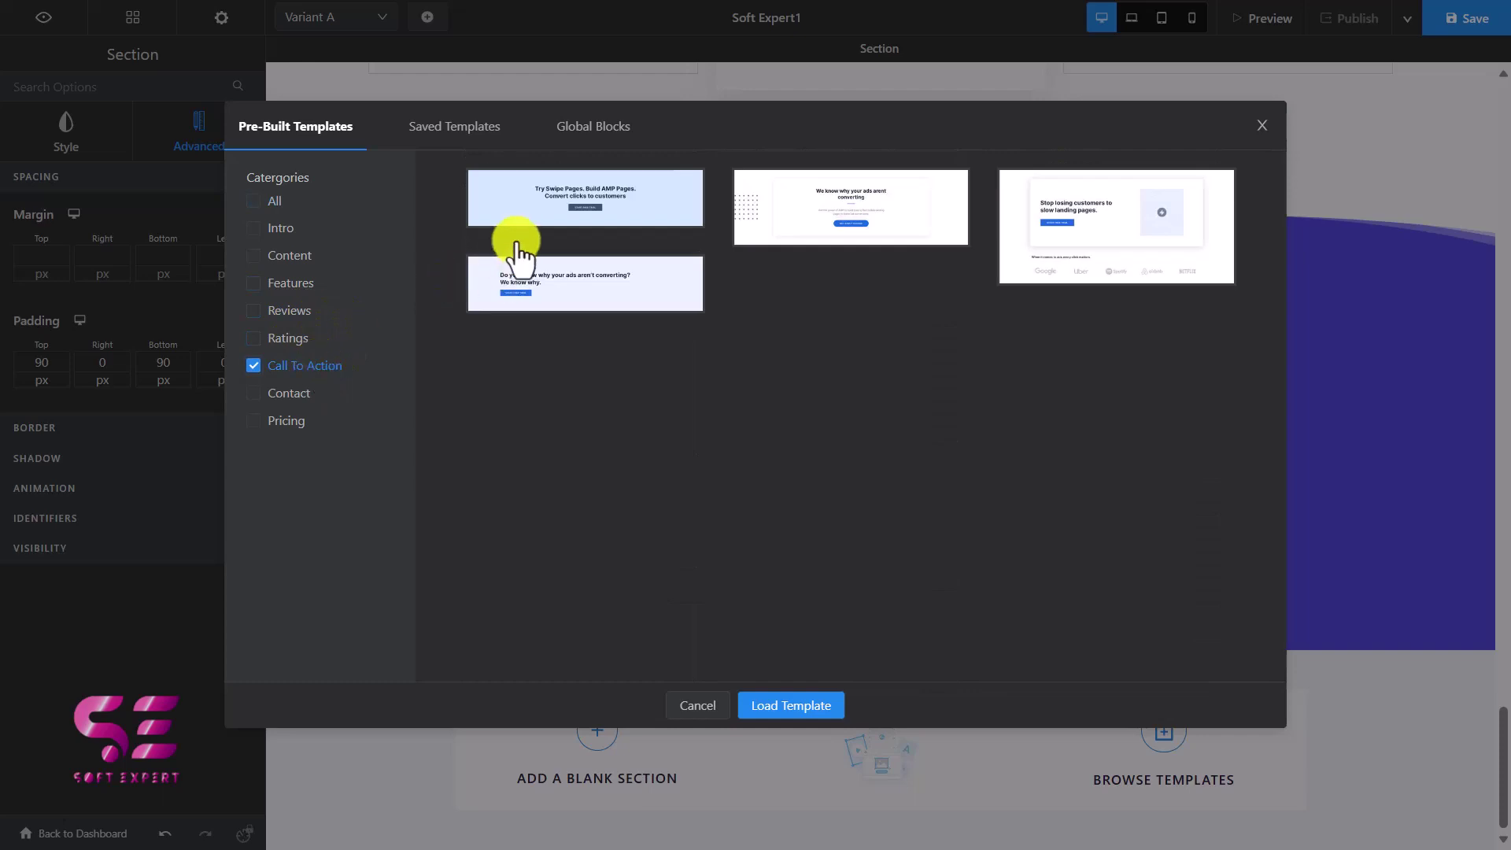
{"action": "left_click", "coordinate": [307, 365]}
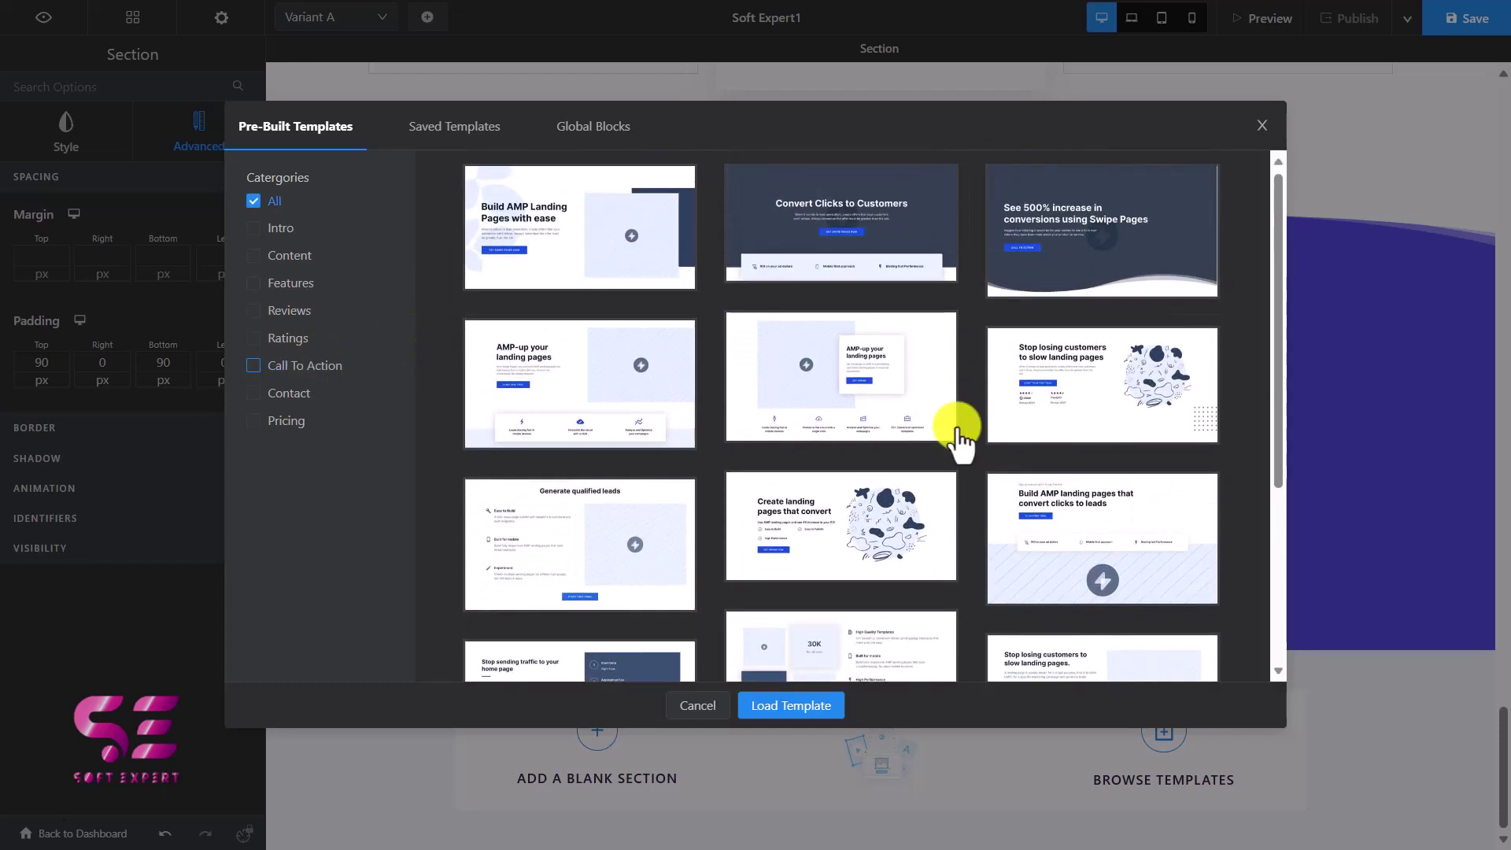
{"action": "left_click", "coordinate": [869, 394]}
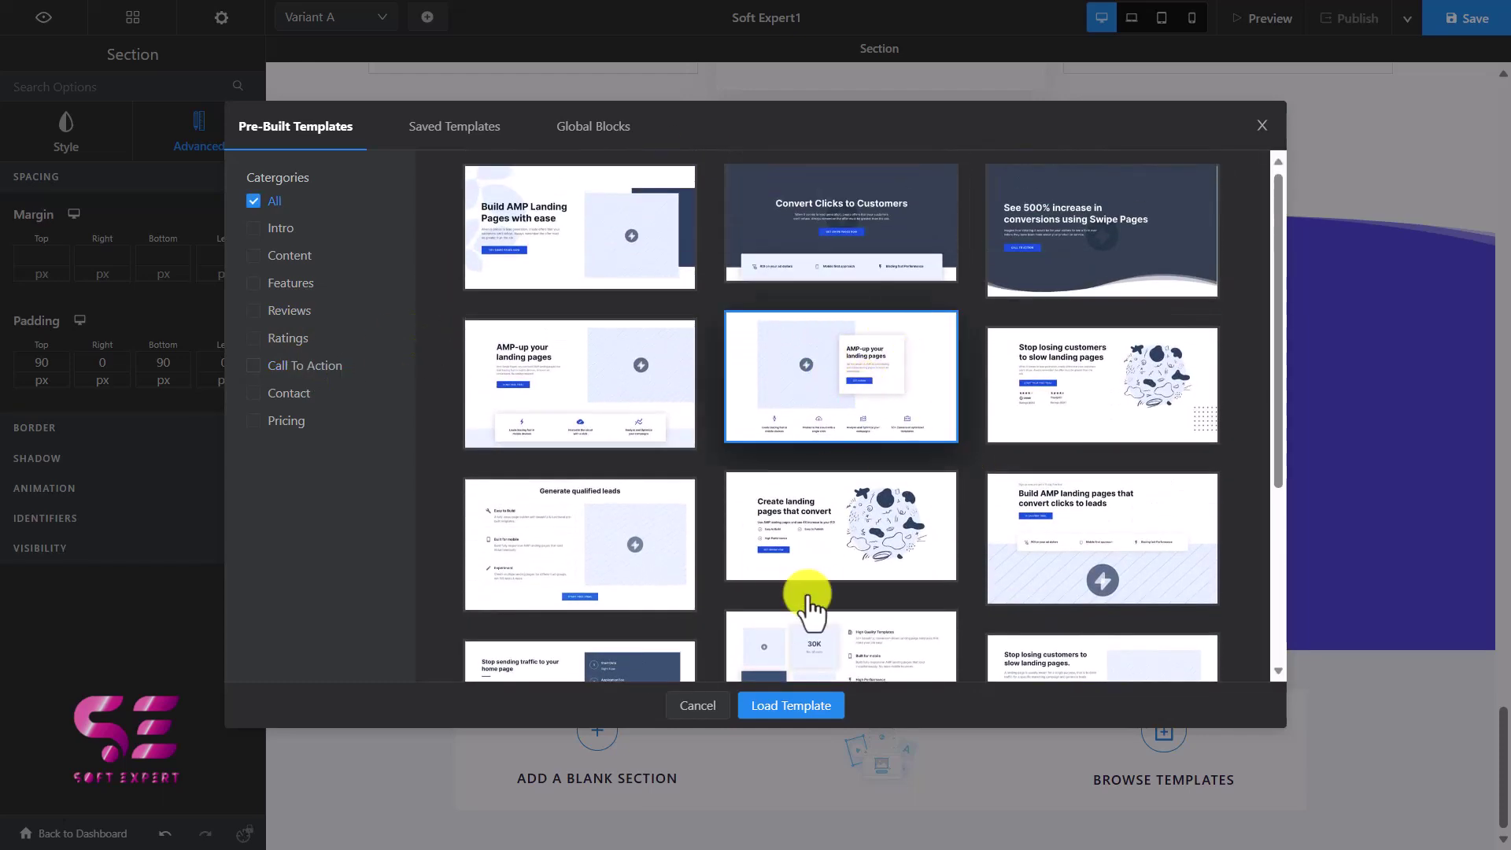
{"action": "left_click", "coordinate": [810, 706]}
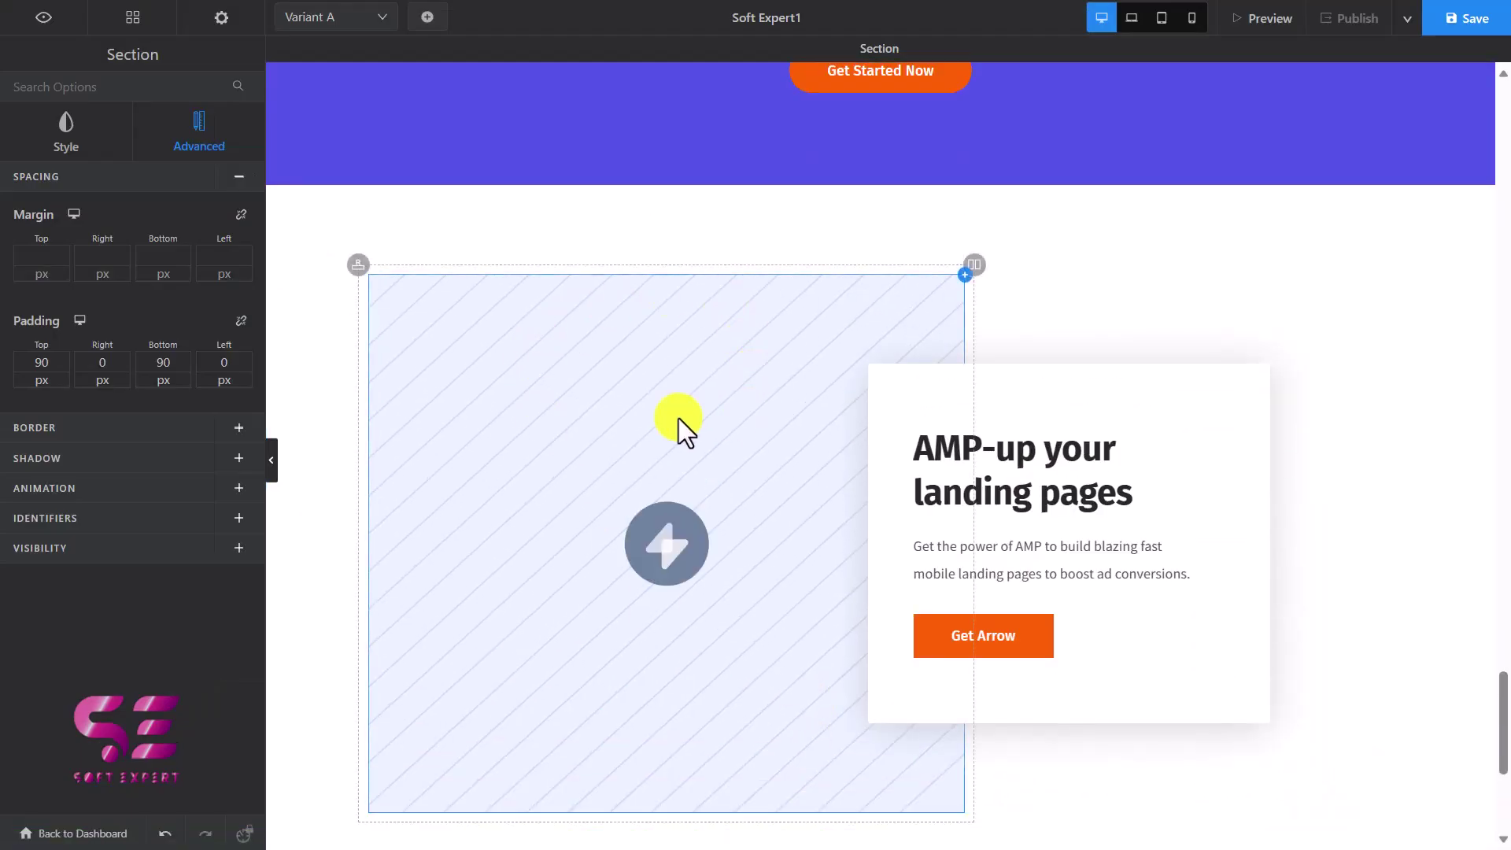
Replace the AMP section's placeholder picture with the open book pages photo
{"action": "left_click", "coordinate": [456, 329]}
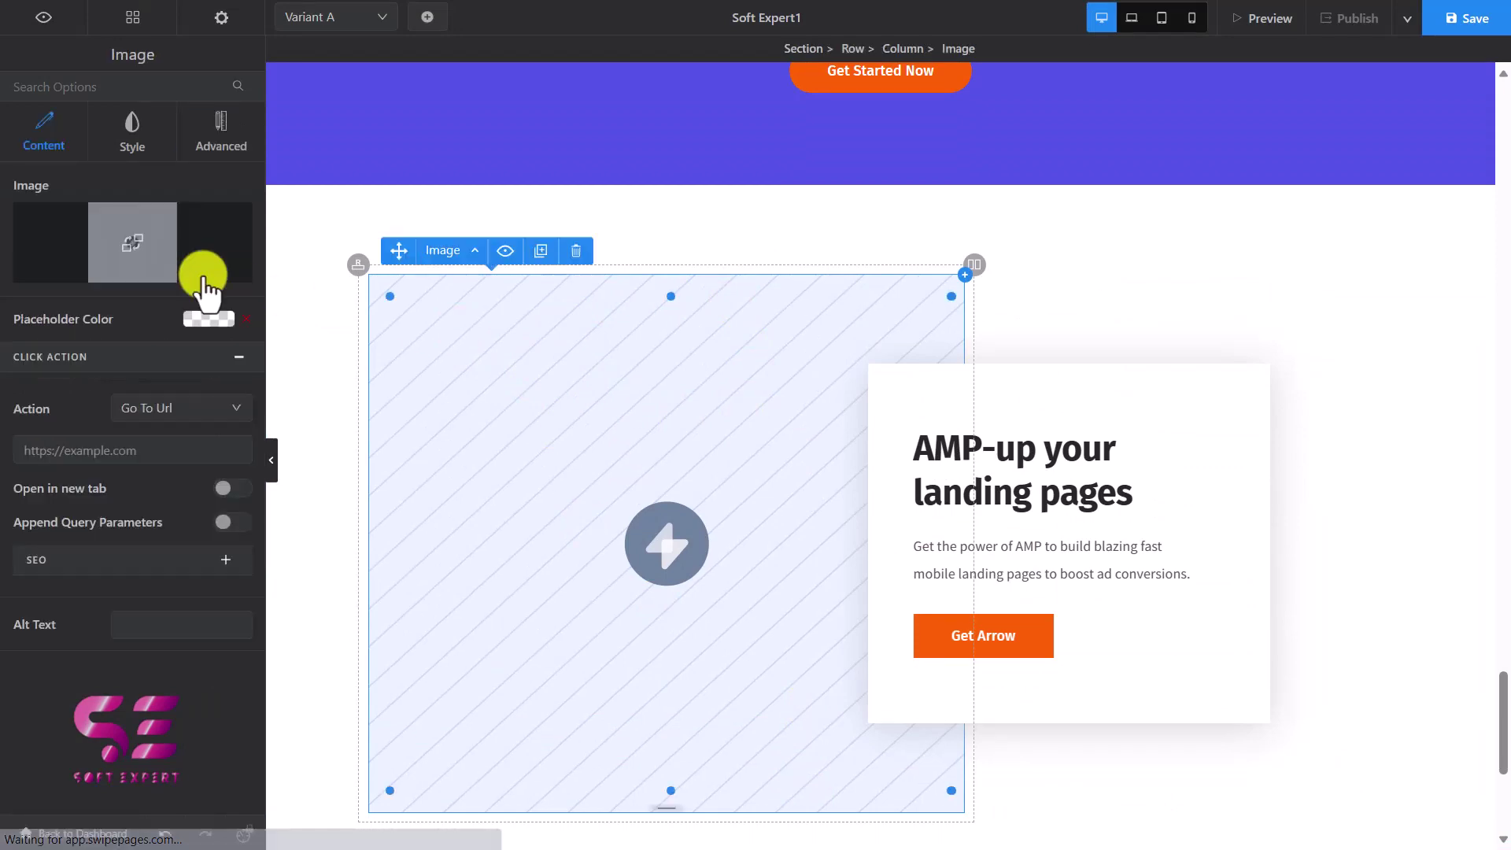
{"action": "left_click", "coordinate": [132, 251]}
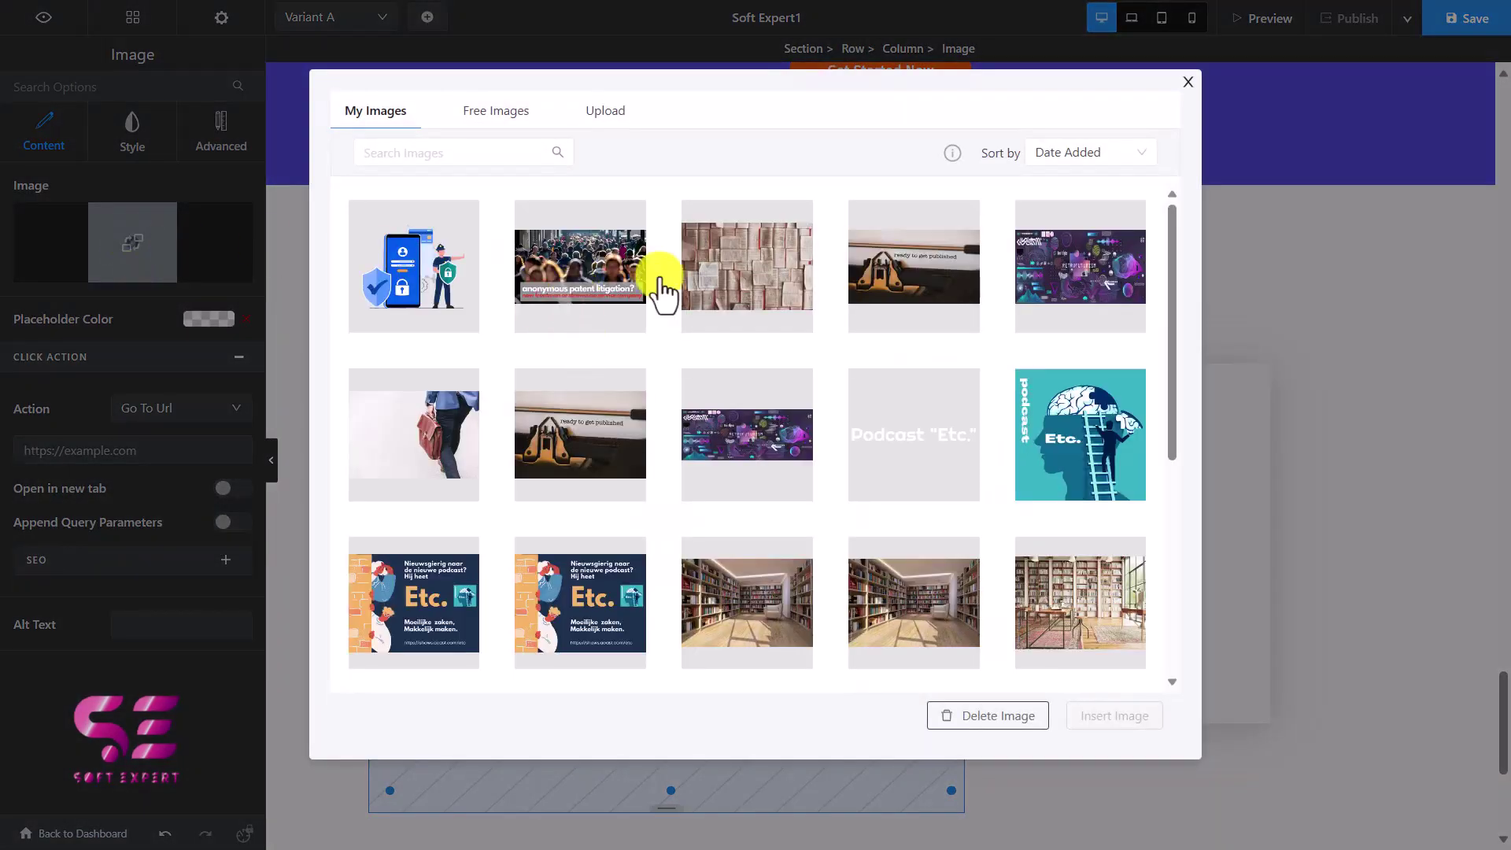
{"action": "left_click", "coordinate": [769, 314]}
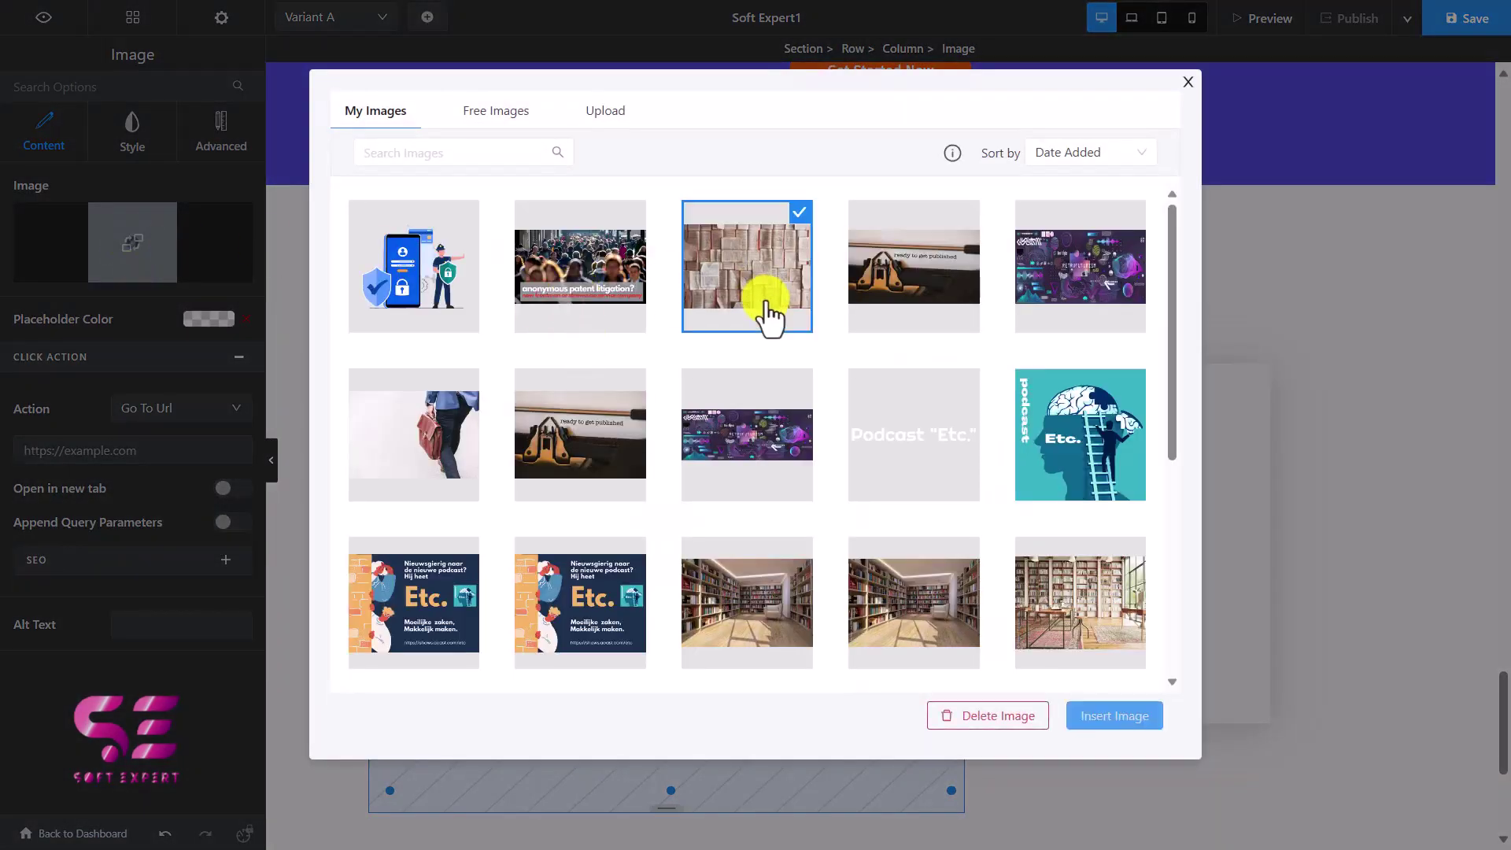
{"action": "left_click", "coordinate": [1112, 729]}
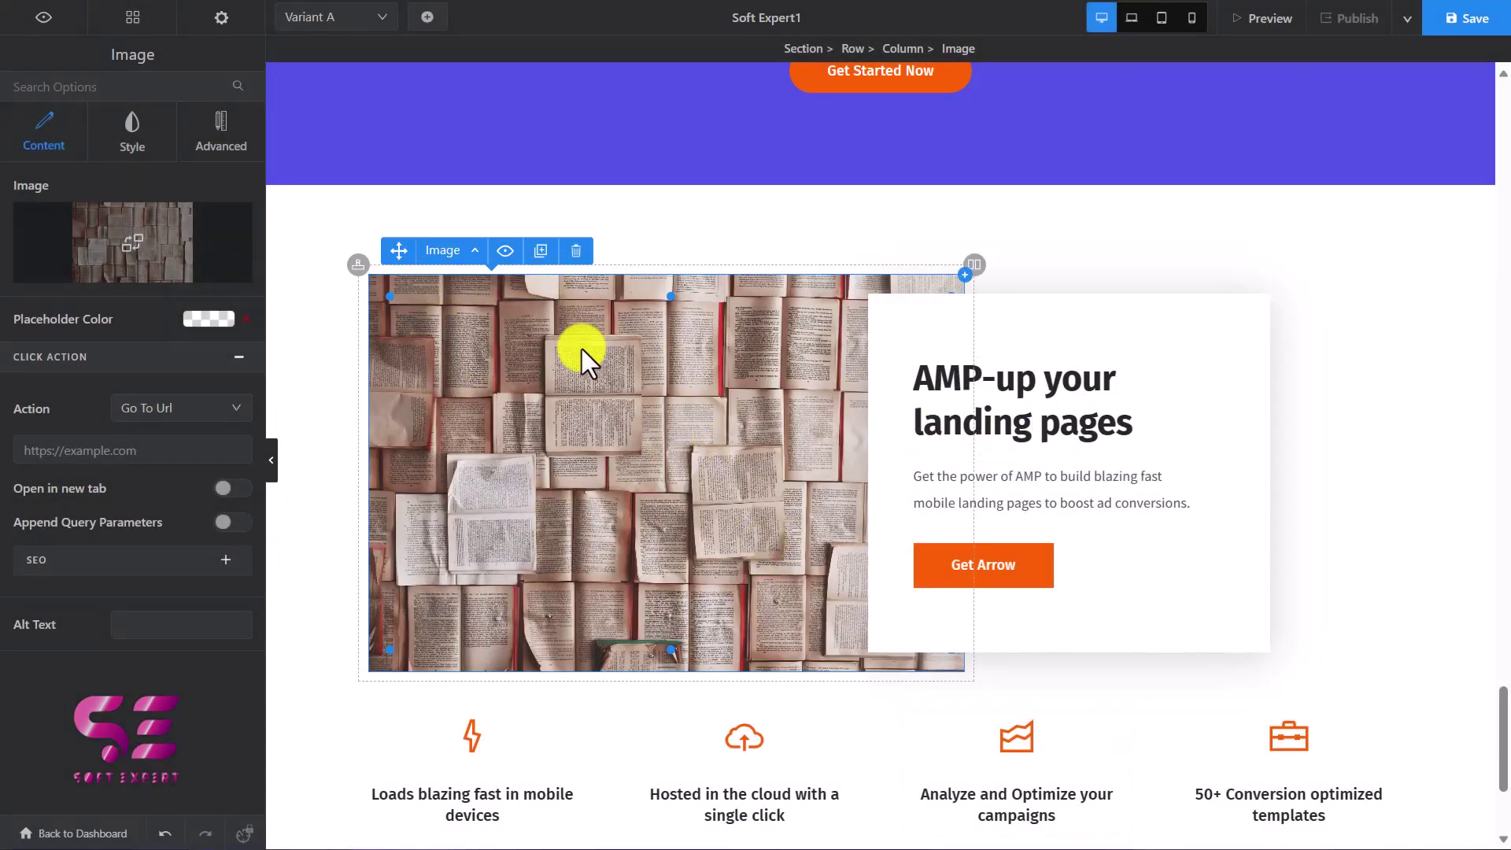
Set the book photo's height to 120%
{"action": "left_click", "coordinate": [146, 128]}
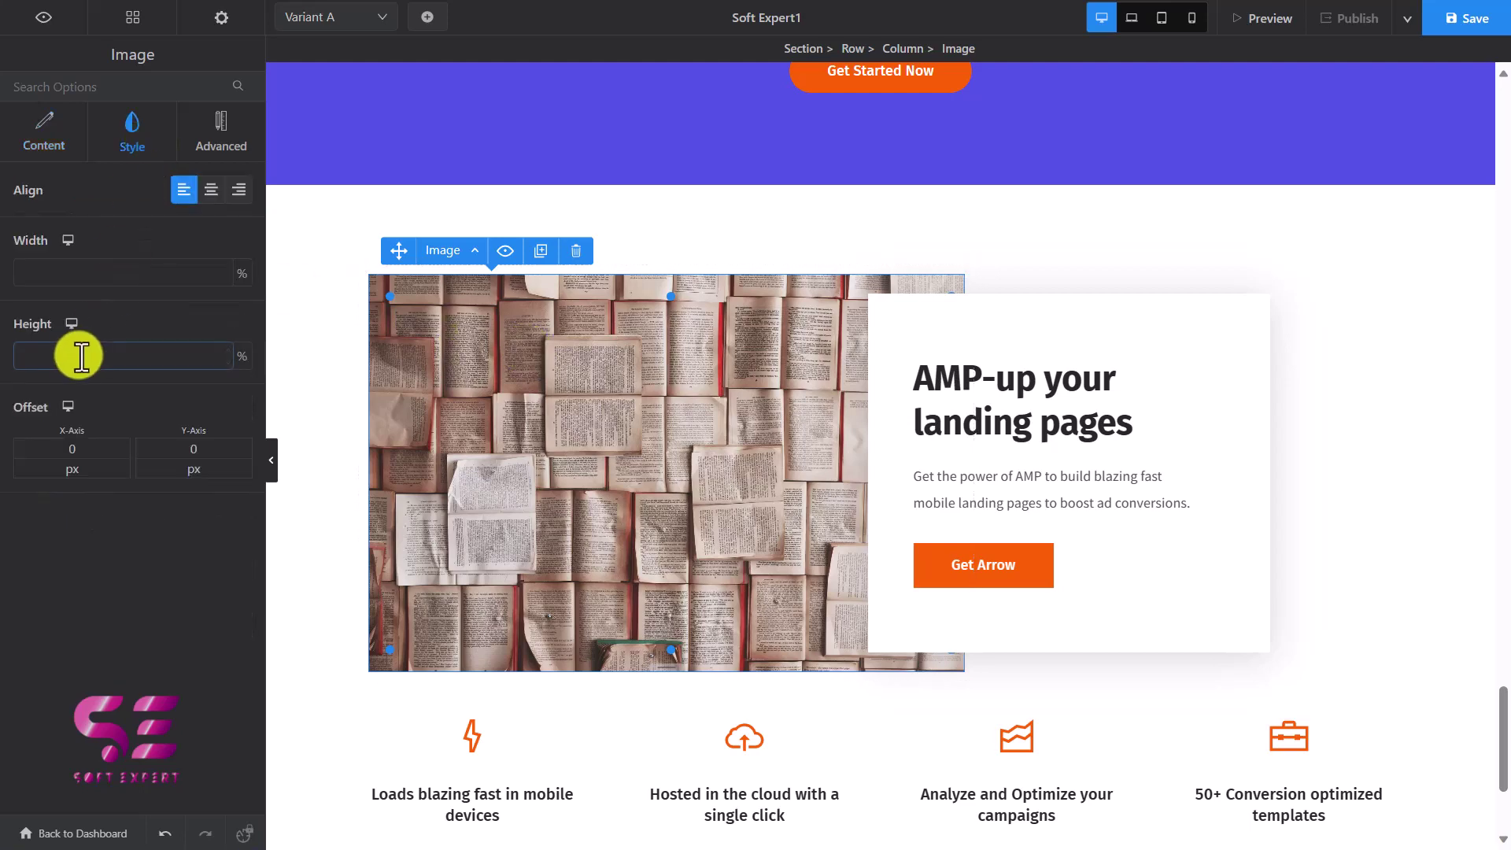
{"action": "type", "text": "120"}
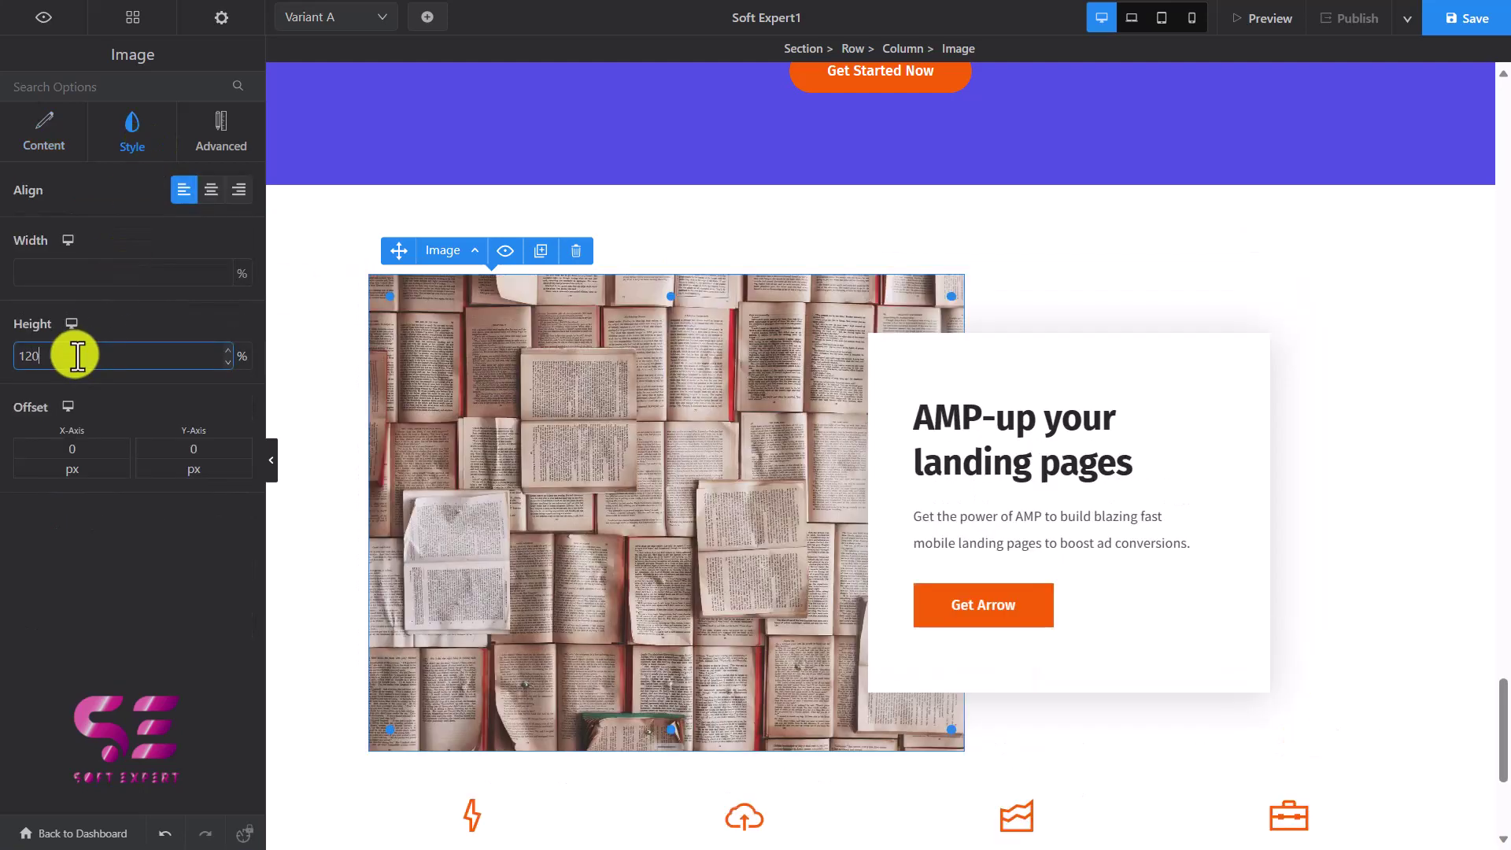
{"action": "left_click", "coordinate": [1042, 428]}
Select words in the AMP-up heading, then the Get Arrow button
{"action": "left_click_drag", "start_coordinate": [934, 421], "coordinate": [1098, 441]}
{"action": "left_click", "coordinate": [1098, 441]}
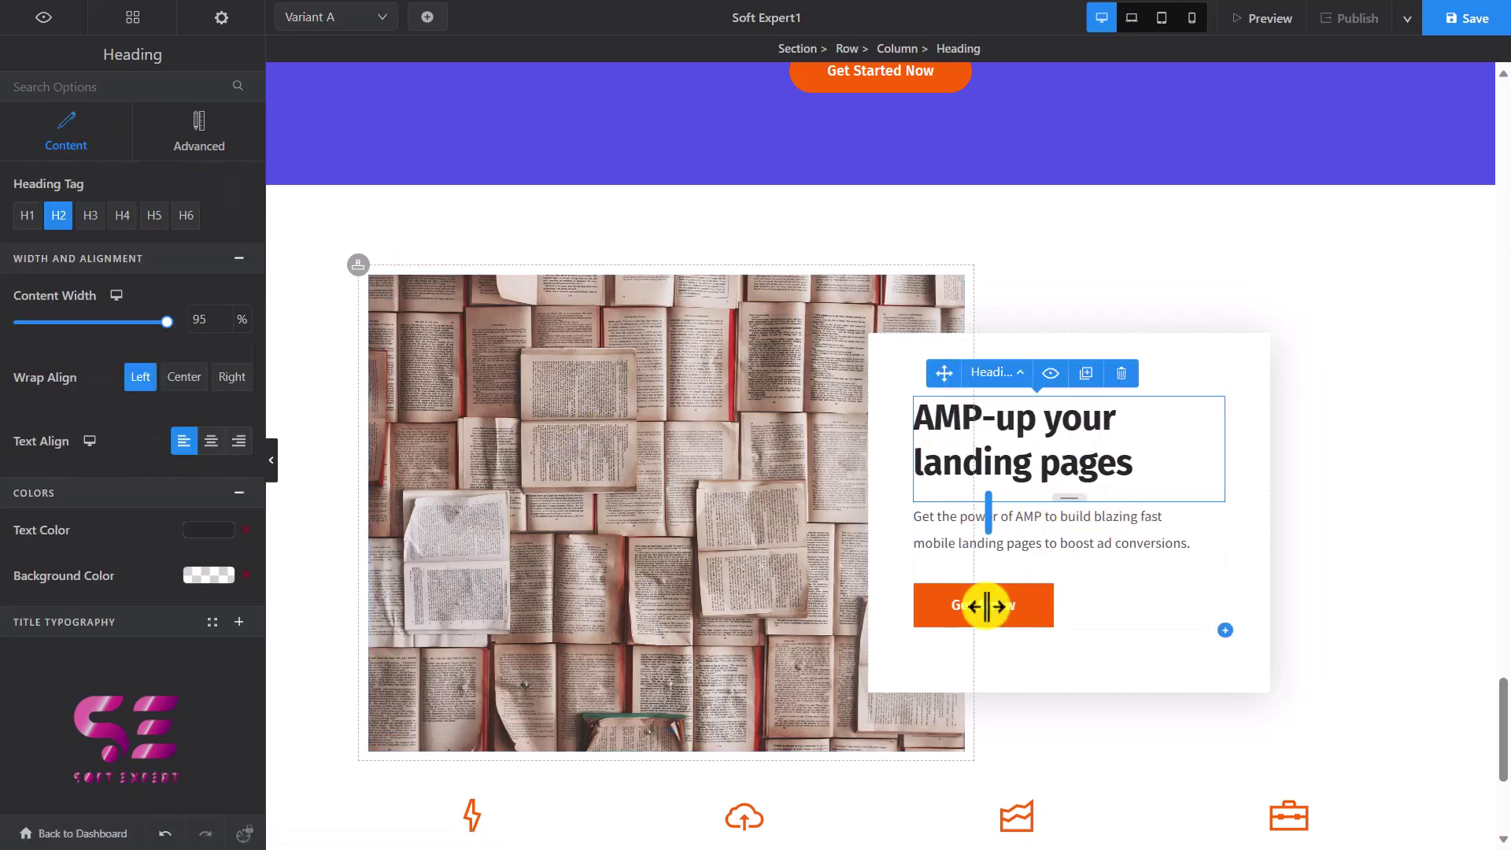
{"action": "left_click", "coordinate": [1042, 603]}
{"action": "scroll", "coordinate": [1042, 603], "scroll_direction": "down", "scroll_amount": 3}
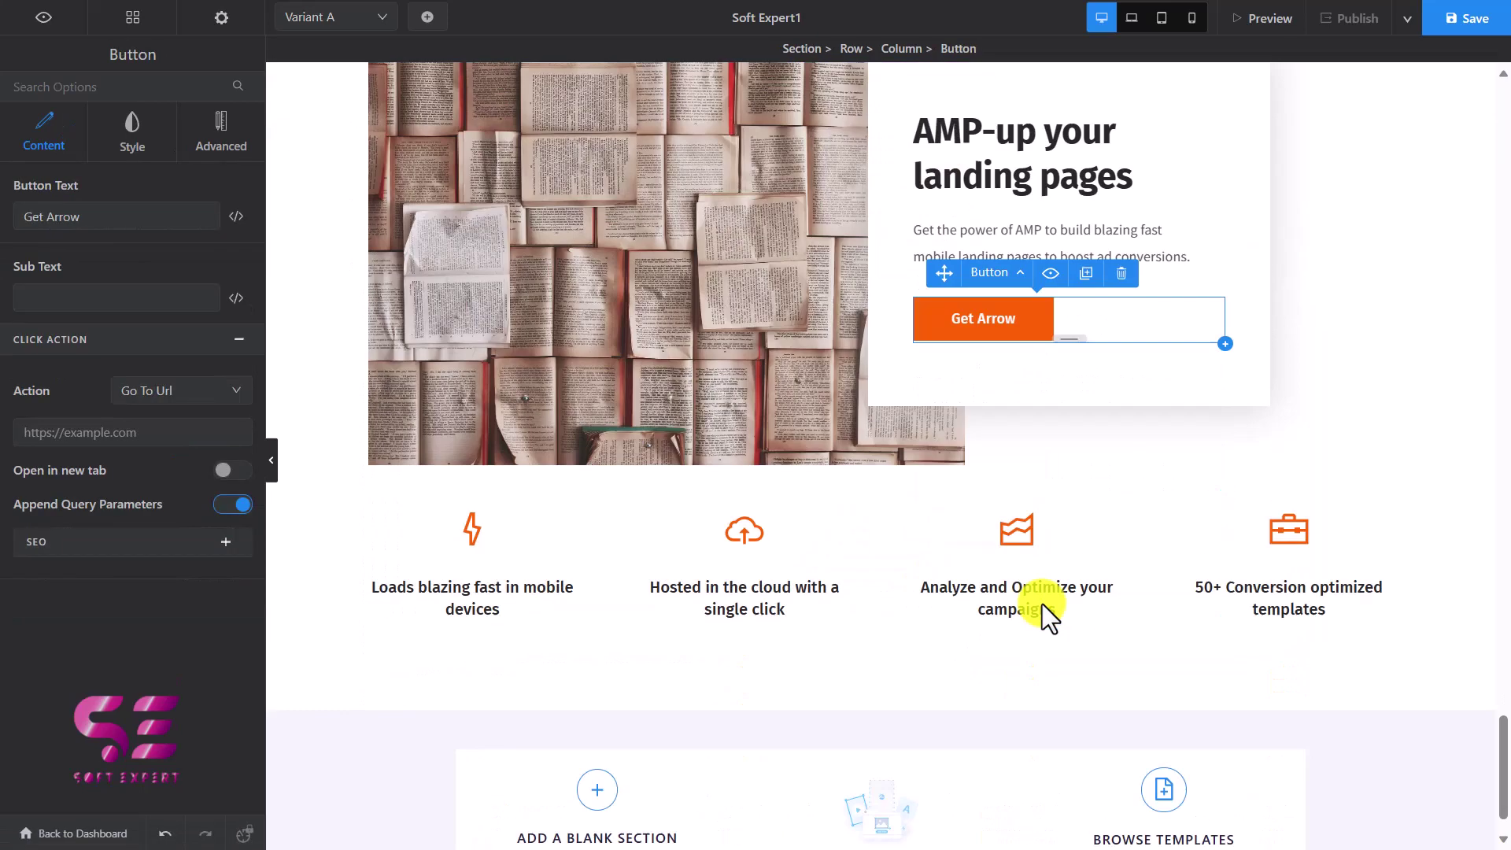
Swap the lightning icon above 'Loads blazing fast in mobile devices' for an airplane
{"action": "left_click", "coordinate": [508, 530]}
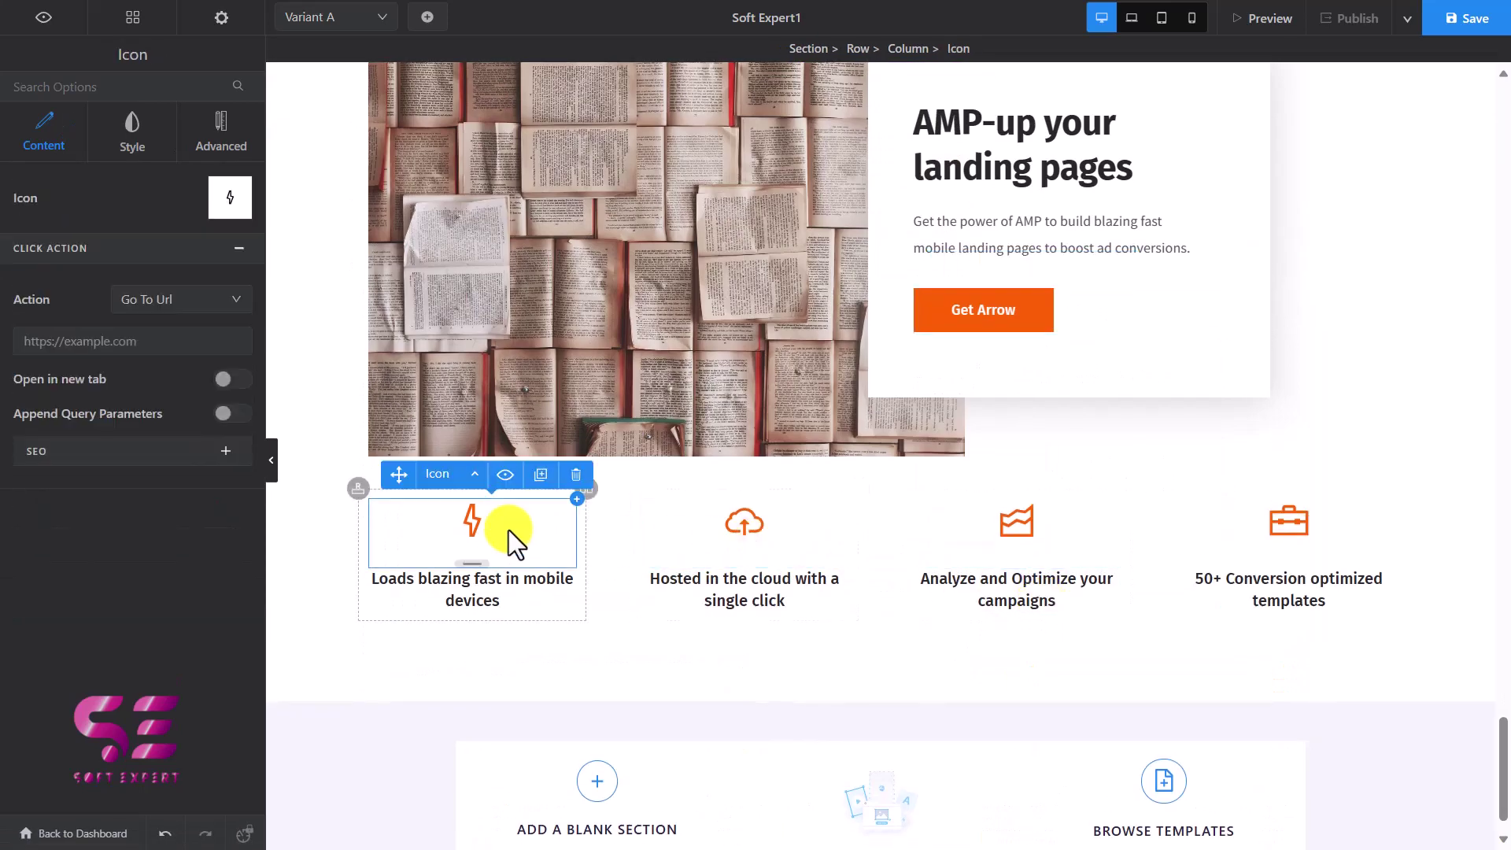
{"action": "left_click", "coordinate": [230, 197]}
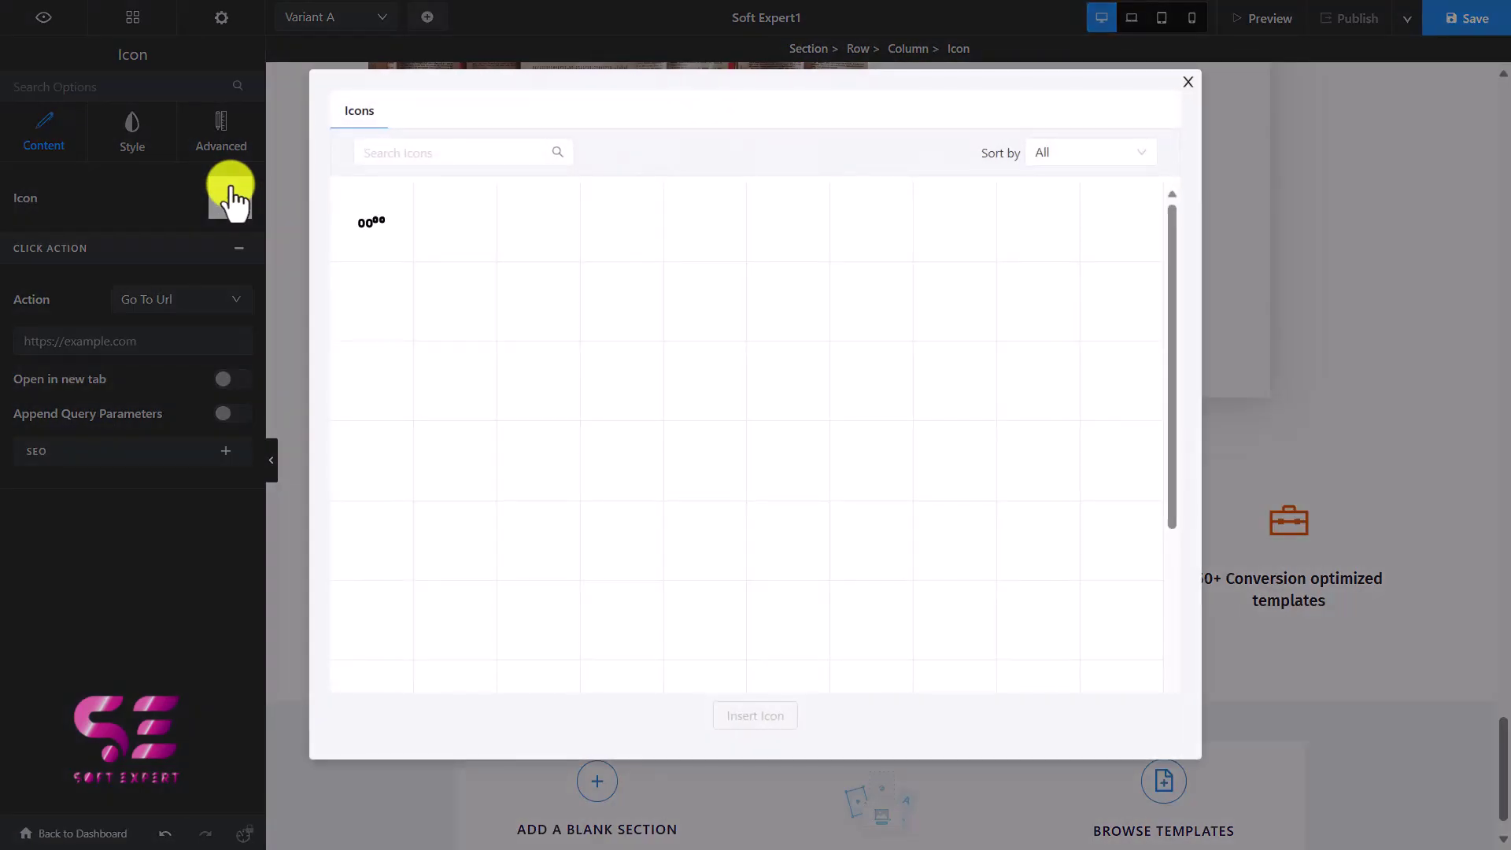
{"action": "scroll", "coordinate": [732, 268], "scroll_direction": "down", "scroll_amount": 10}
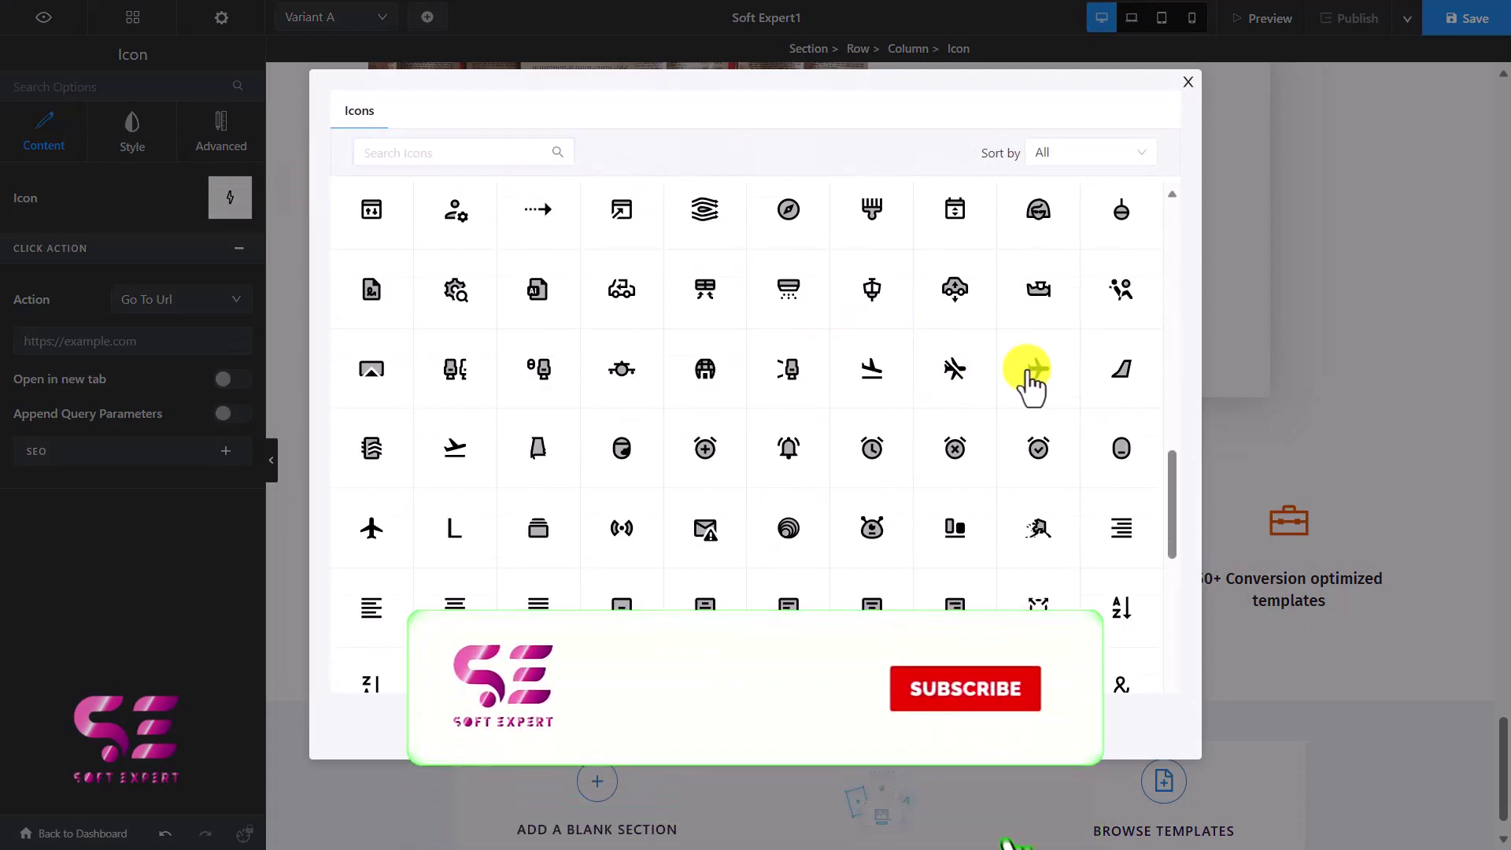
{"action": "left_click", "coordinate": [1038, 369]}
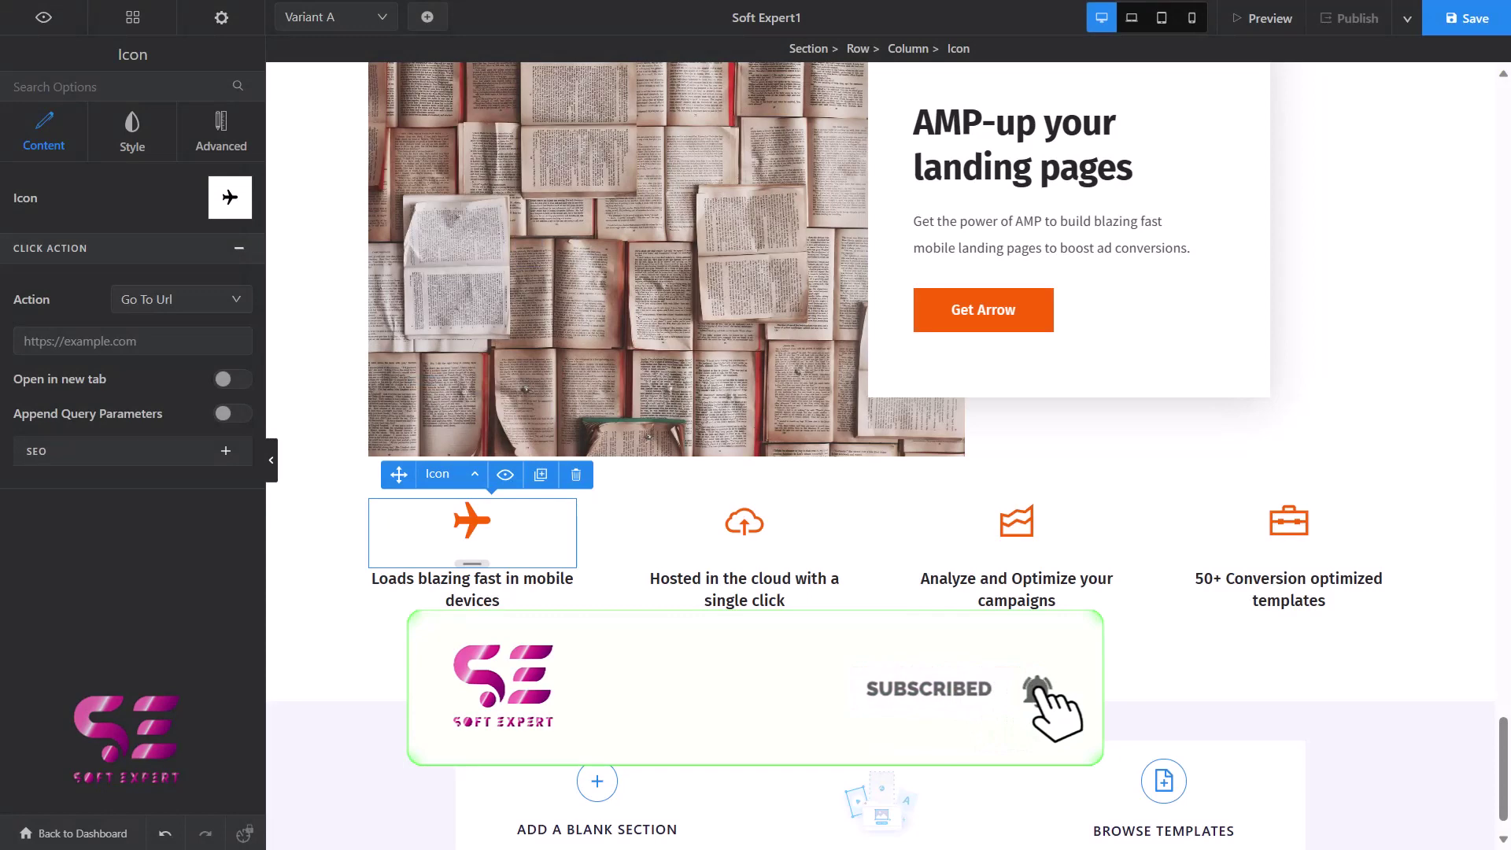
{"action": "scroll", "coordinate": [902, 526], "scroll_direction": "up", "scroll_amount": 5}
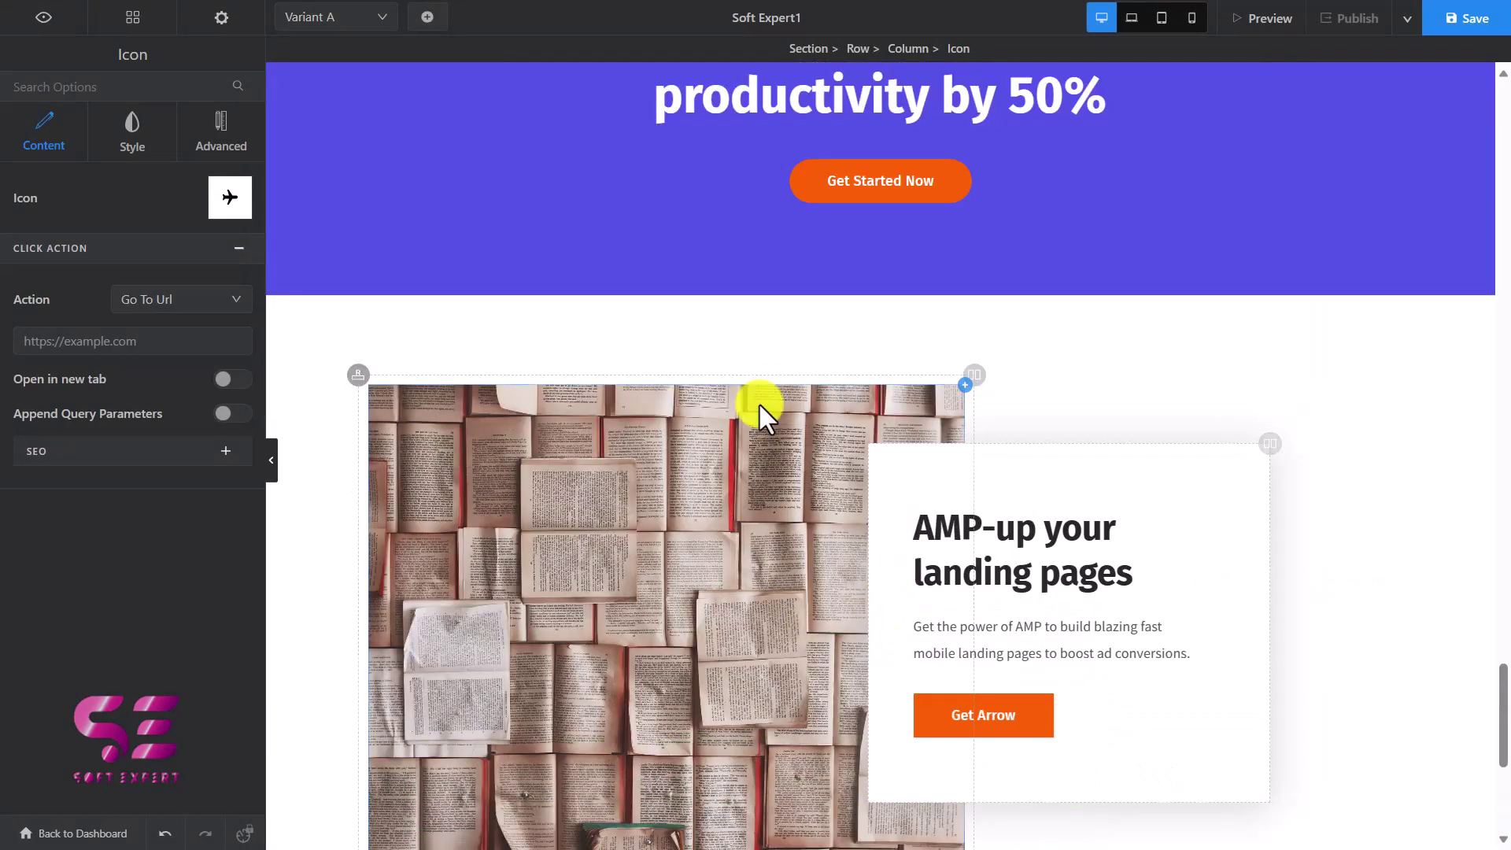
{"action": "scroll", "coordinate": [743, 323], "scroll_direction": "up", "scroll_amount": 2}
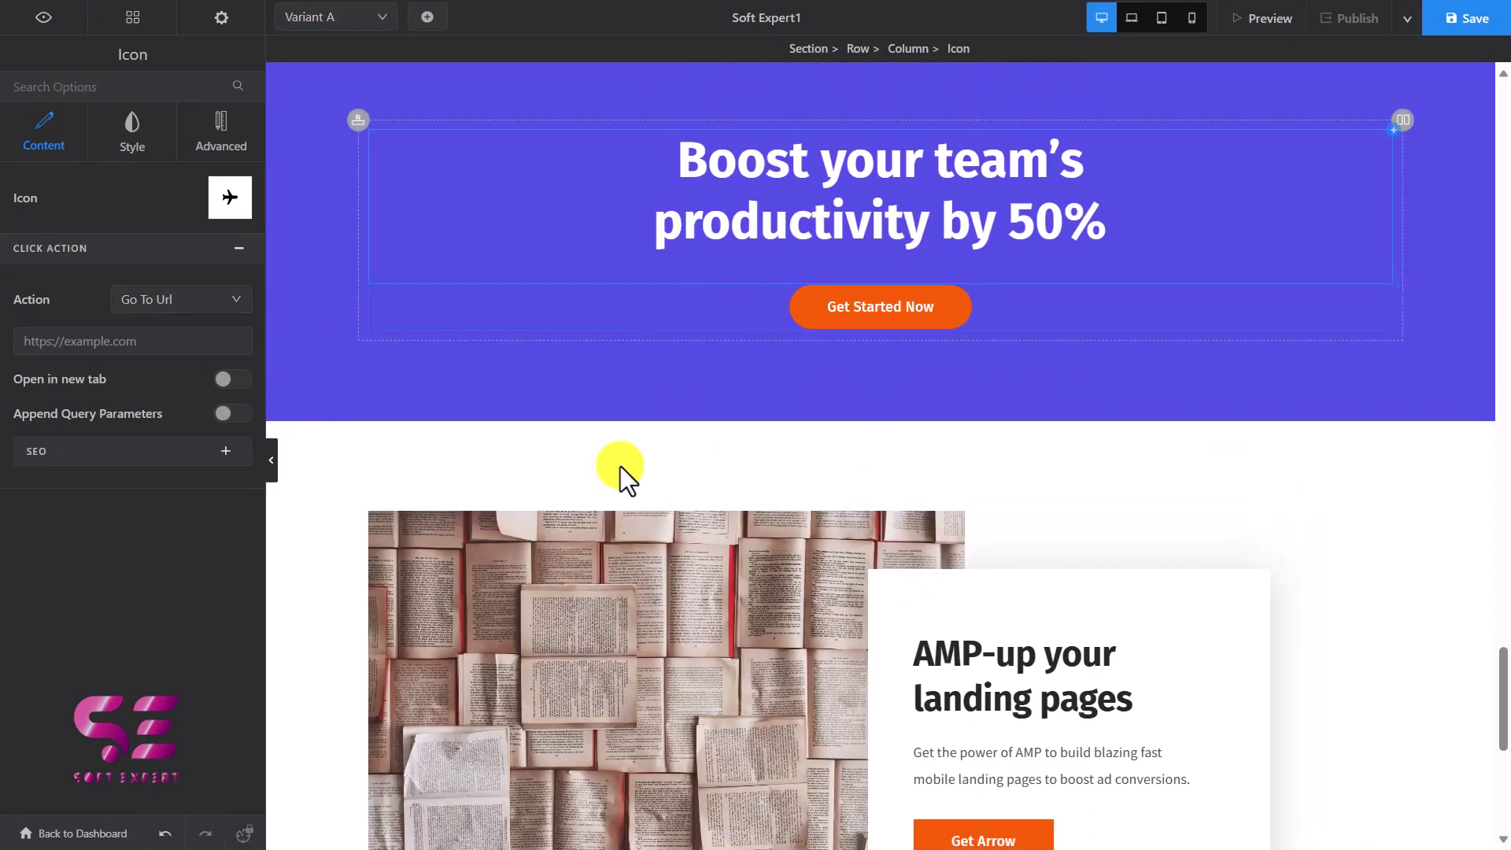
Drag the AMP-up section to third place in the navigator, below the feature cards
{"action": "left_click", "coordinate": [385, 450]}
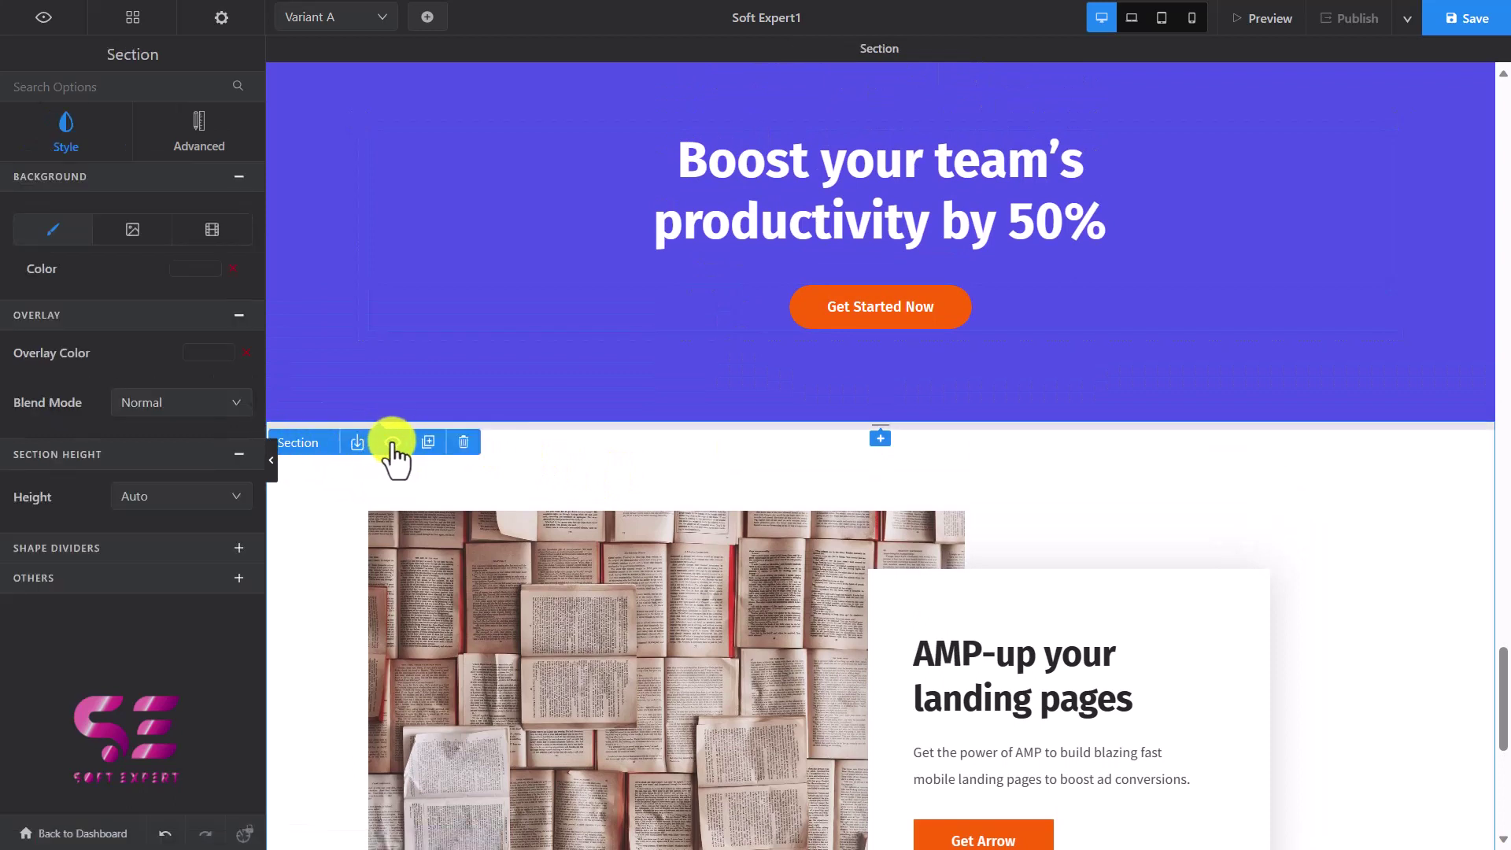
{"action": "left_click", "coordinate": [393, 444]}
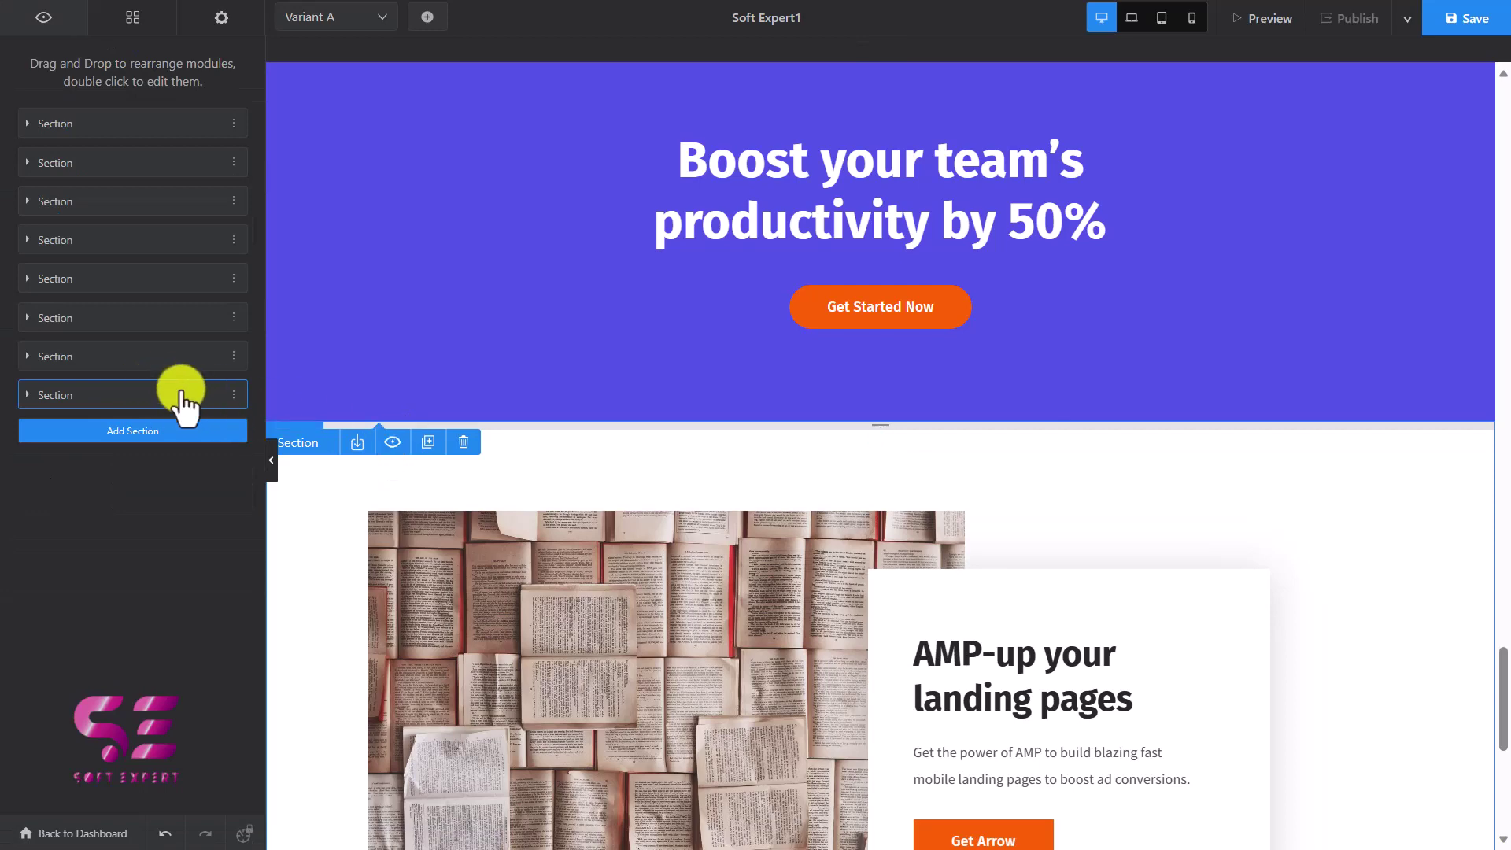
{"action": "left_click_drag", "start_coordinate": [179, 381], "coordinate": [181, 196]}
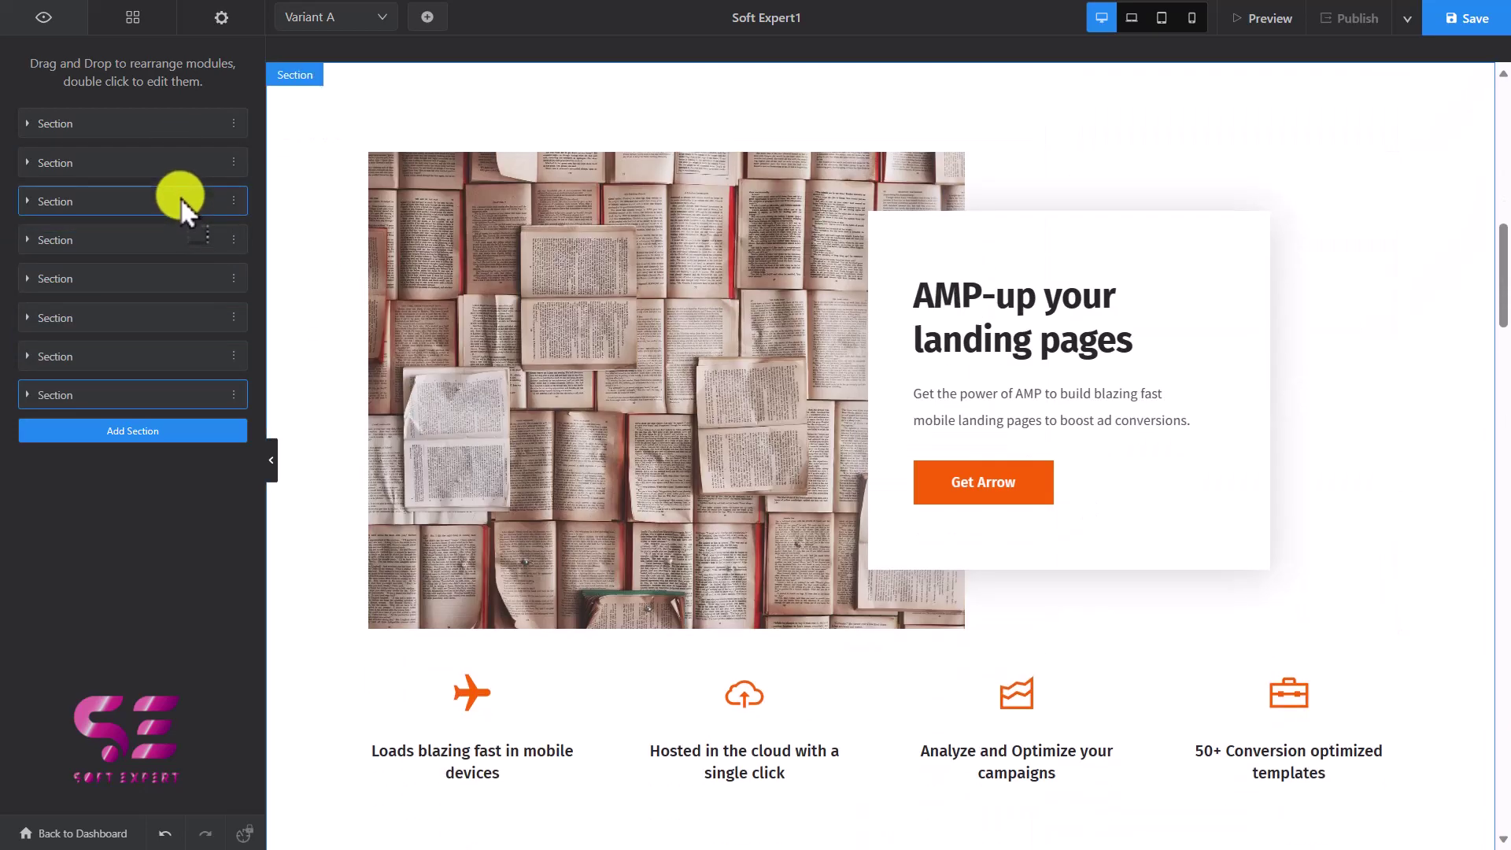
{"action": "scroll", "coordinate": [719, 336], "scroll_direction": "up", "scroll_amount": 5}
{"action": "scroll", "coordinate": [720, 337], "scroll_direction": "up", "scroll_amount": 8}
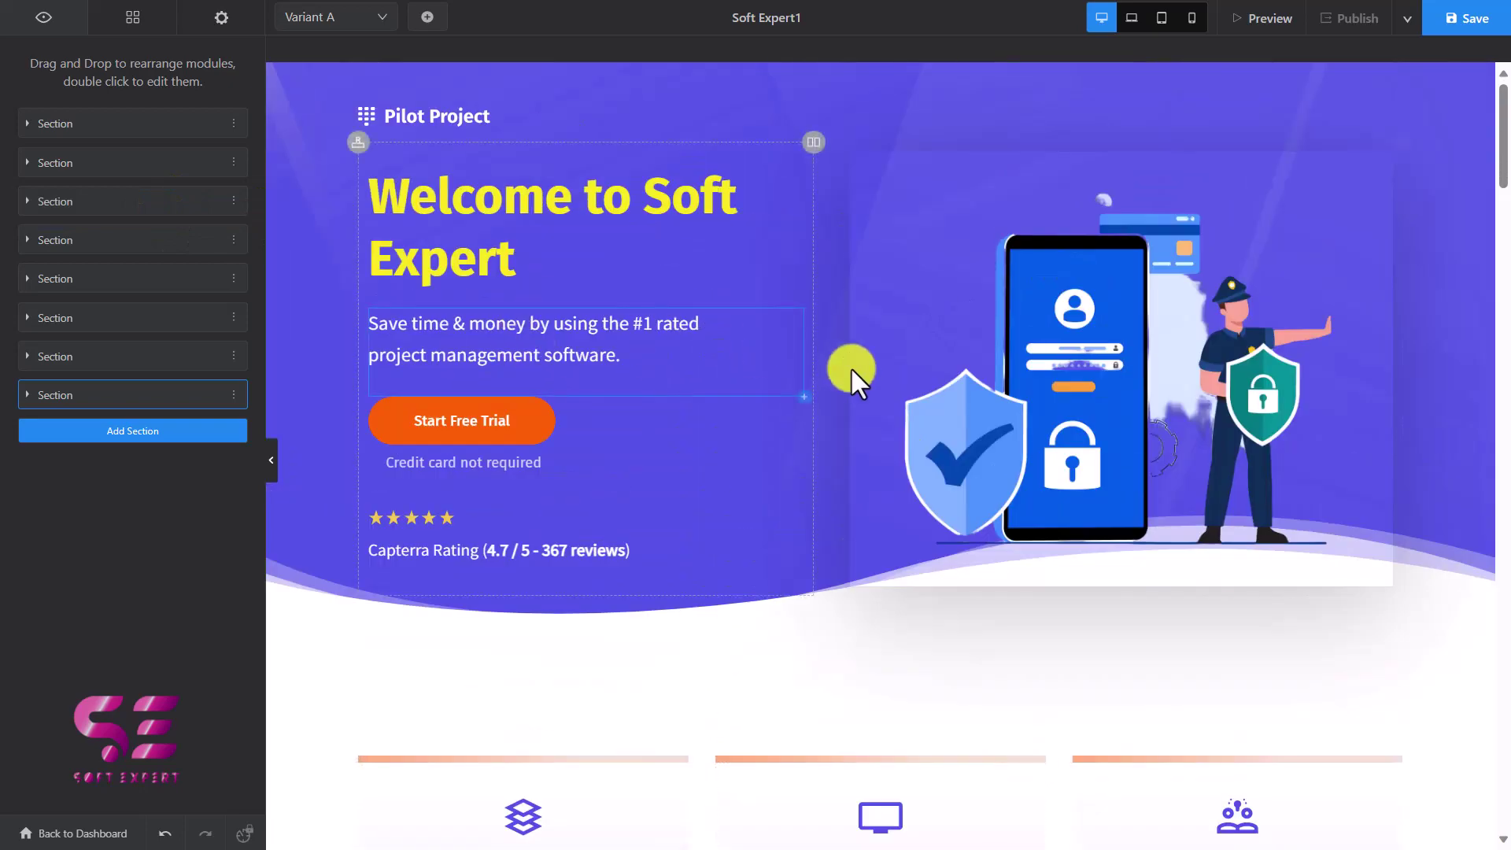
{"action": "scroll", "coordinate": [851, 370], "scroll_direction": "down", "scroll_amount": 5}
{"action": "scroll", "coordinate": [856, 406], "scroll_direction": "down", "scroll_amount": 5}
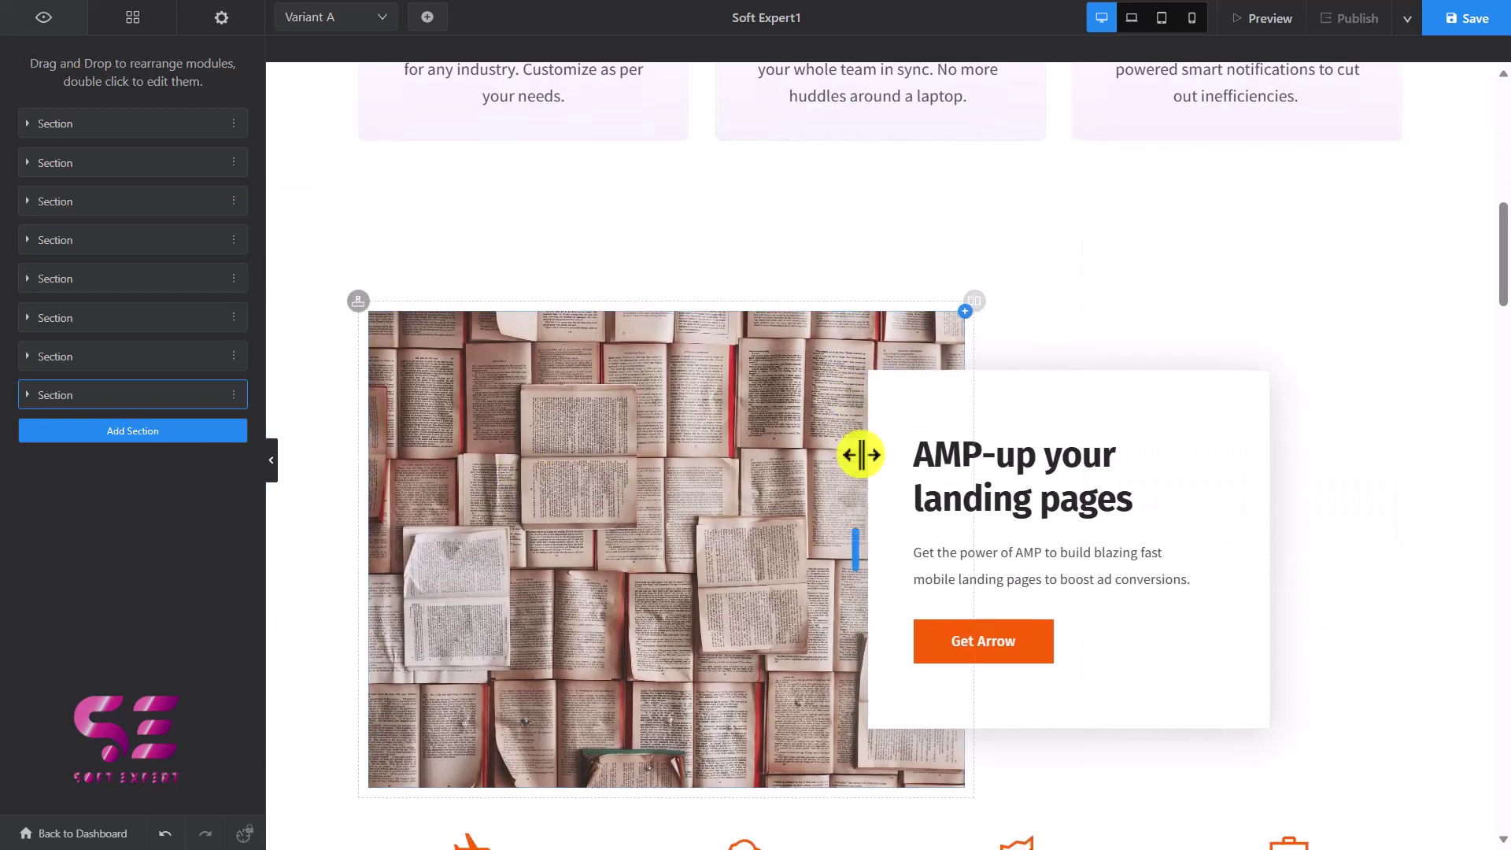
{"action": "scroll", "coordinate": [858, 441], "scroll_direction": "down", "scroll_amount": 2}
{"action": "scroll", "coordinate": [861, 454], "scroll_direction": "down", "scroll_amount": 10}
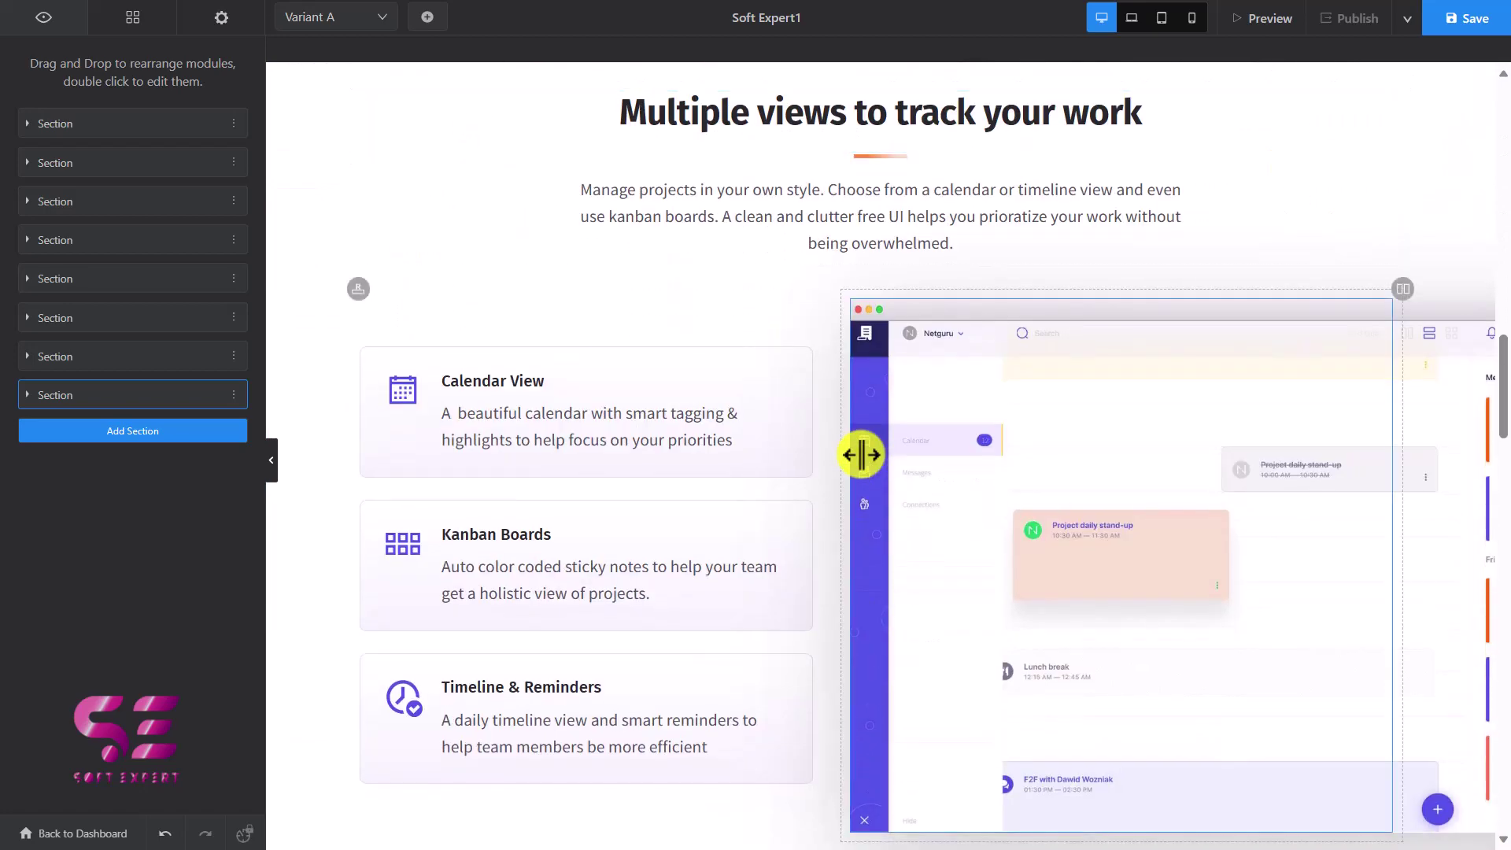
{"action": "scroll", "coordinate": [861, 454], "scroll_direction": "up", "scroll_amount": 5}
{"action": "scroll", "coordinate": [861, 454], "scroll_direction": "down", "scroll_amount": 13}
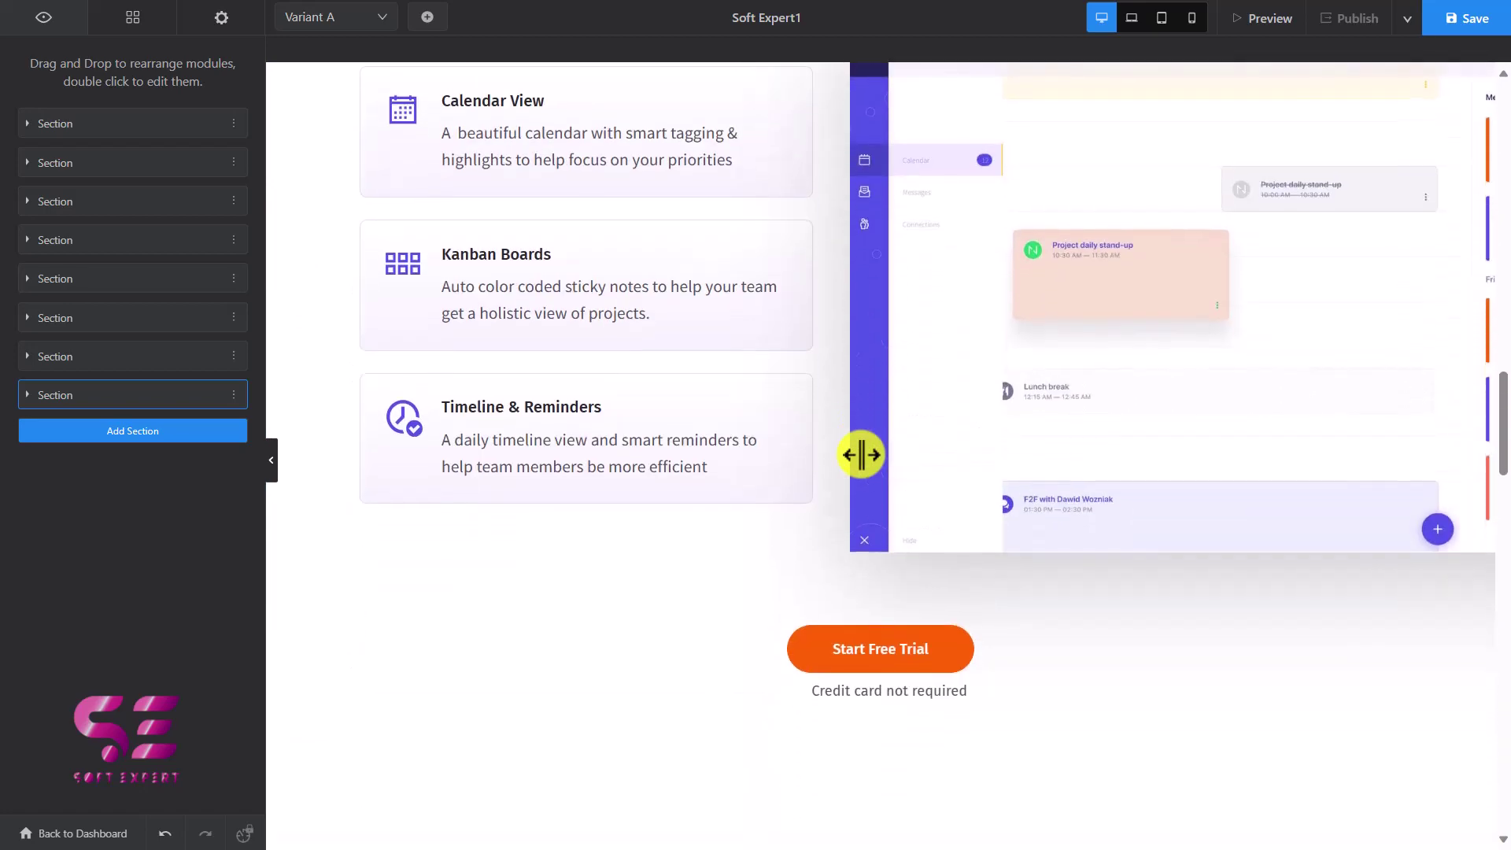
{"action": "scroll", "coordinate": [861, 454], "scroll_direction": "down", "scroll_amount": 15}
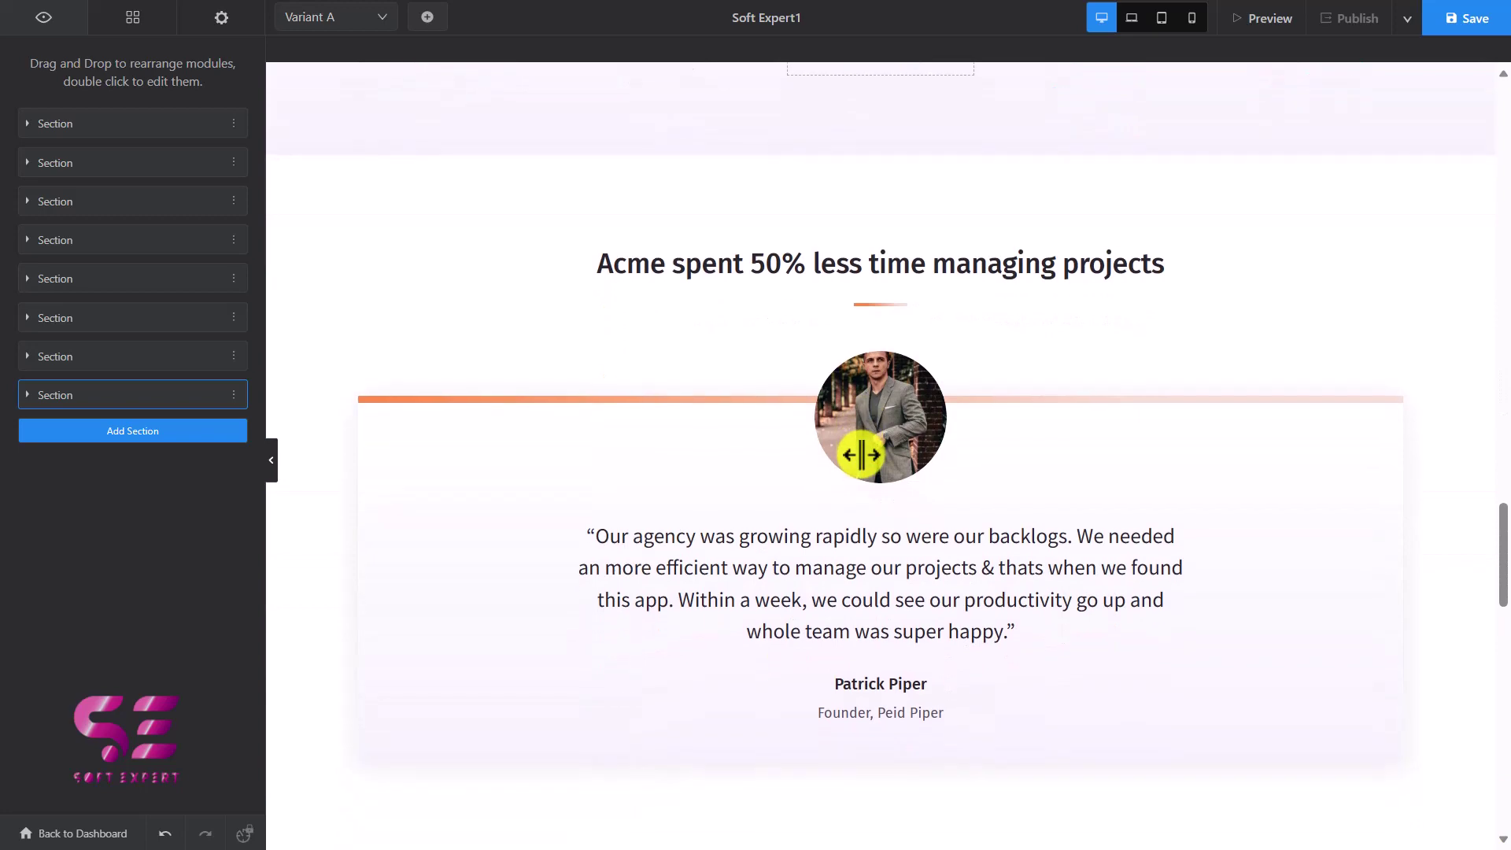
{"action": "scroll", "coordinate": [861, 454], "scroll_direction": "down", "scroll_amount": 13}
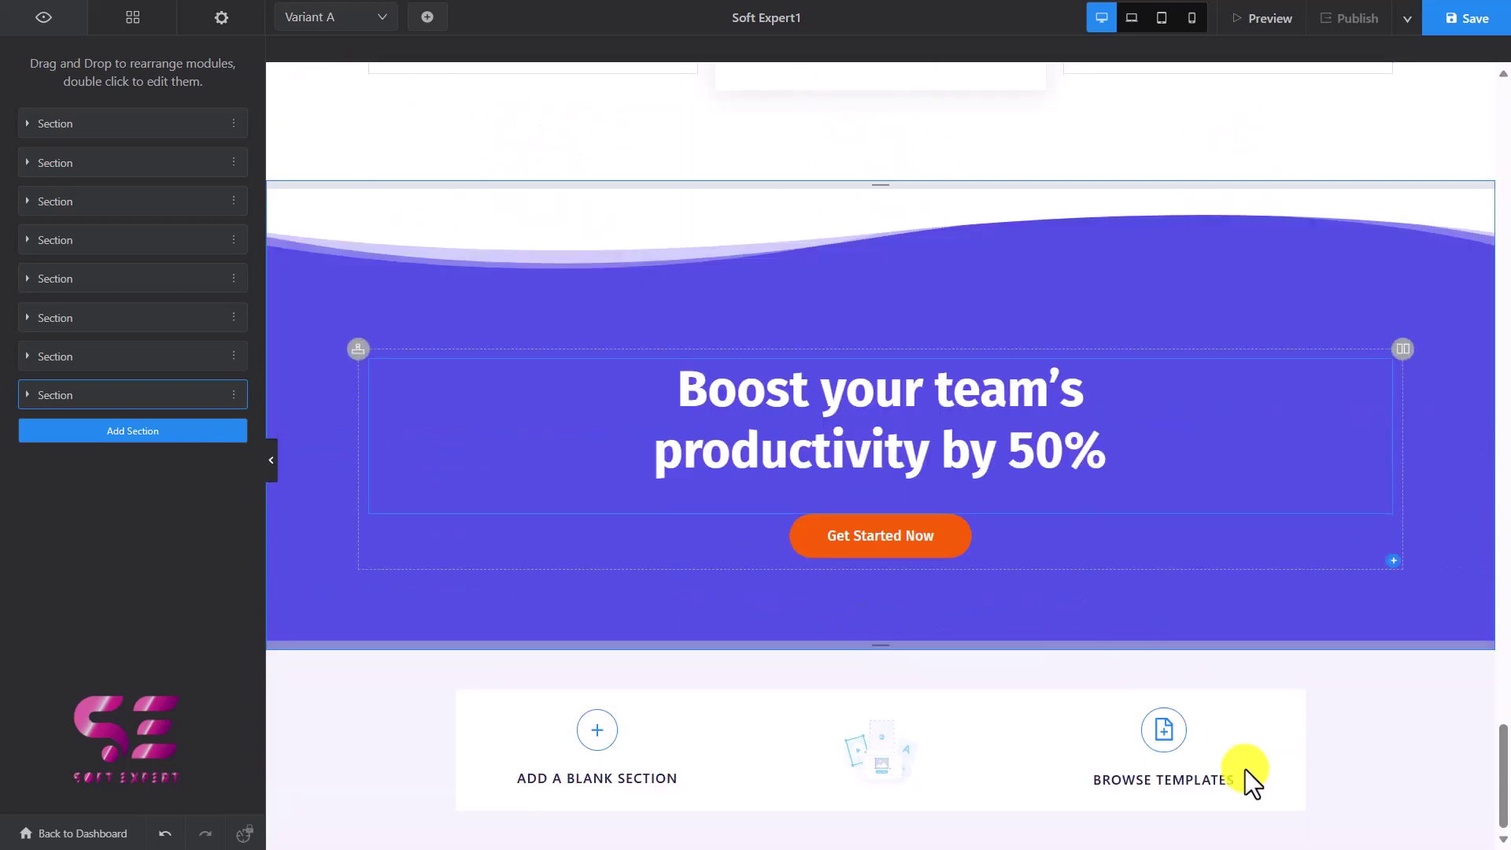
{"action": "left_click", "coordinate": [1160, 736]}
{"action": "scroll", "coordinate": [843, 411], "scroll_direction": "down", "scroll_amount": 3}
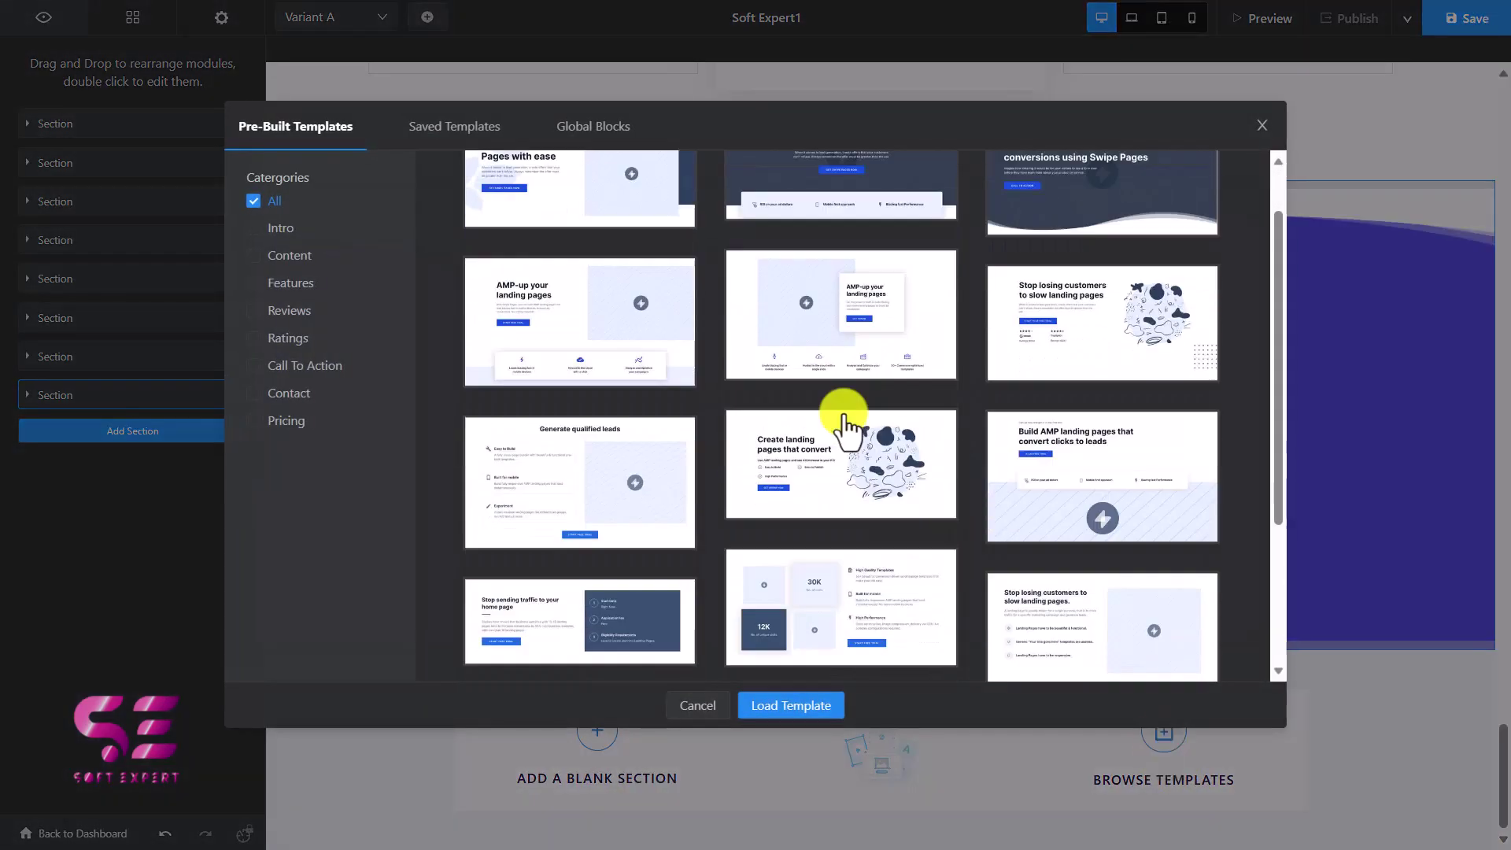
{"action": "scroll", "coordinate": [742, 378], "scroll_direction": "down", "scroll_amount": 5}
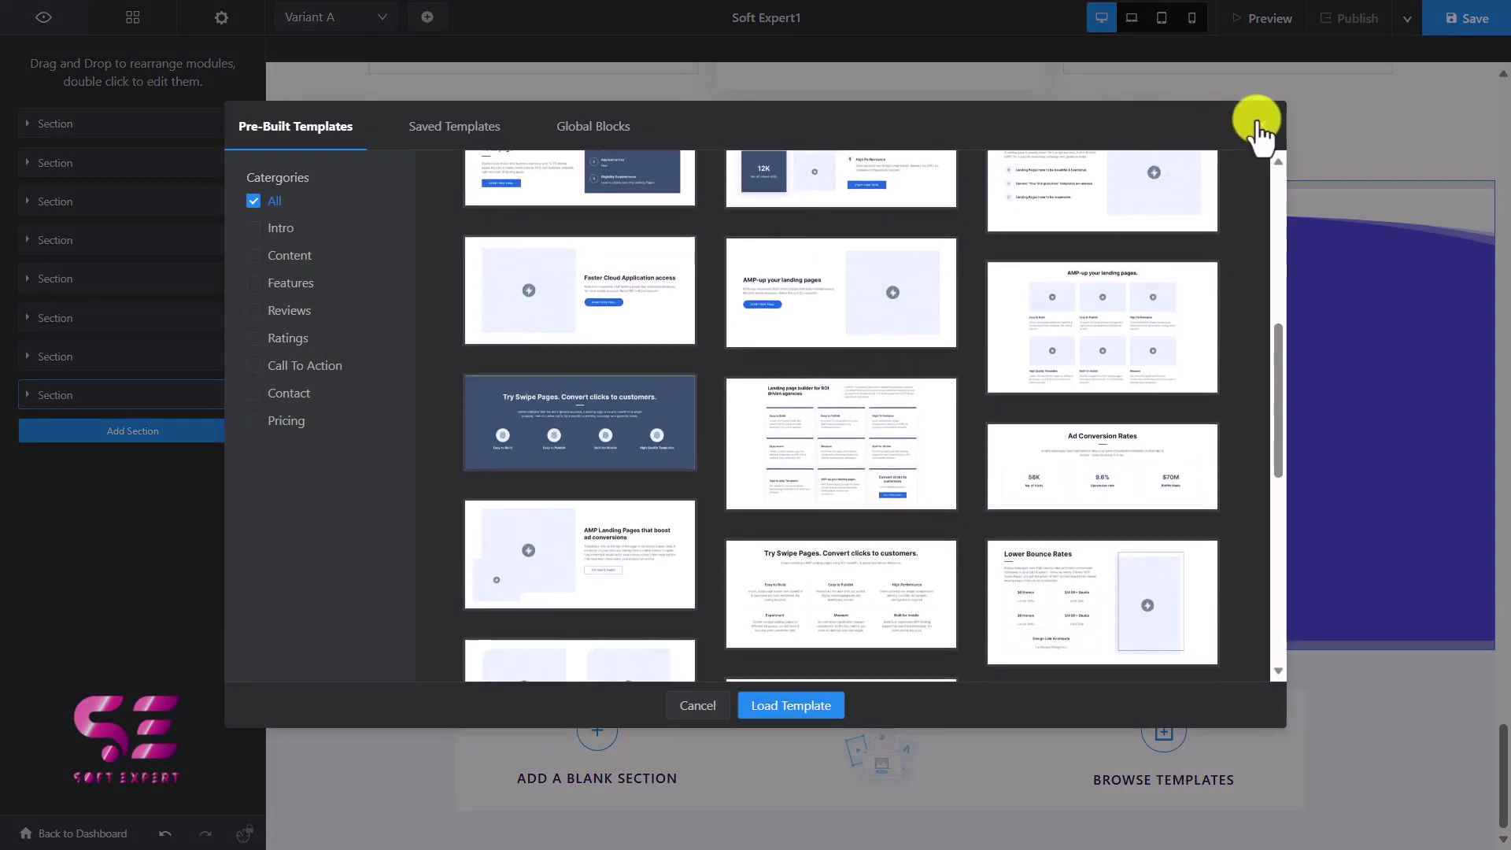
{"action": "left_click", "coordinate": [1262, 126]}
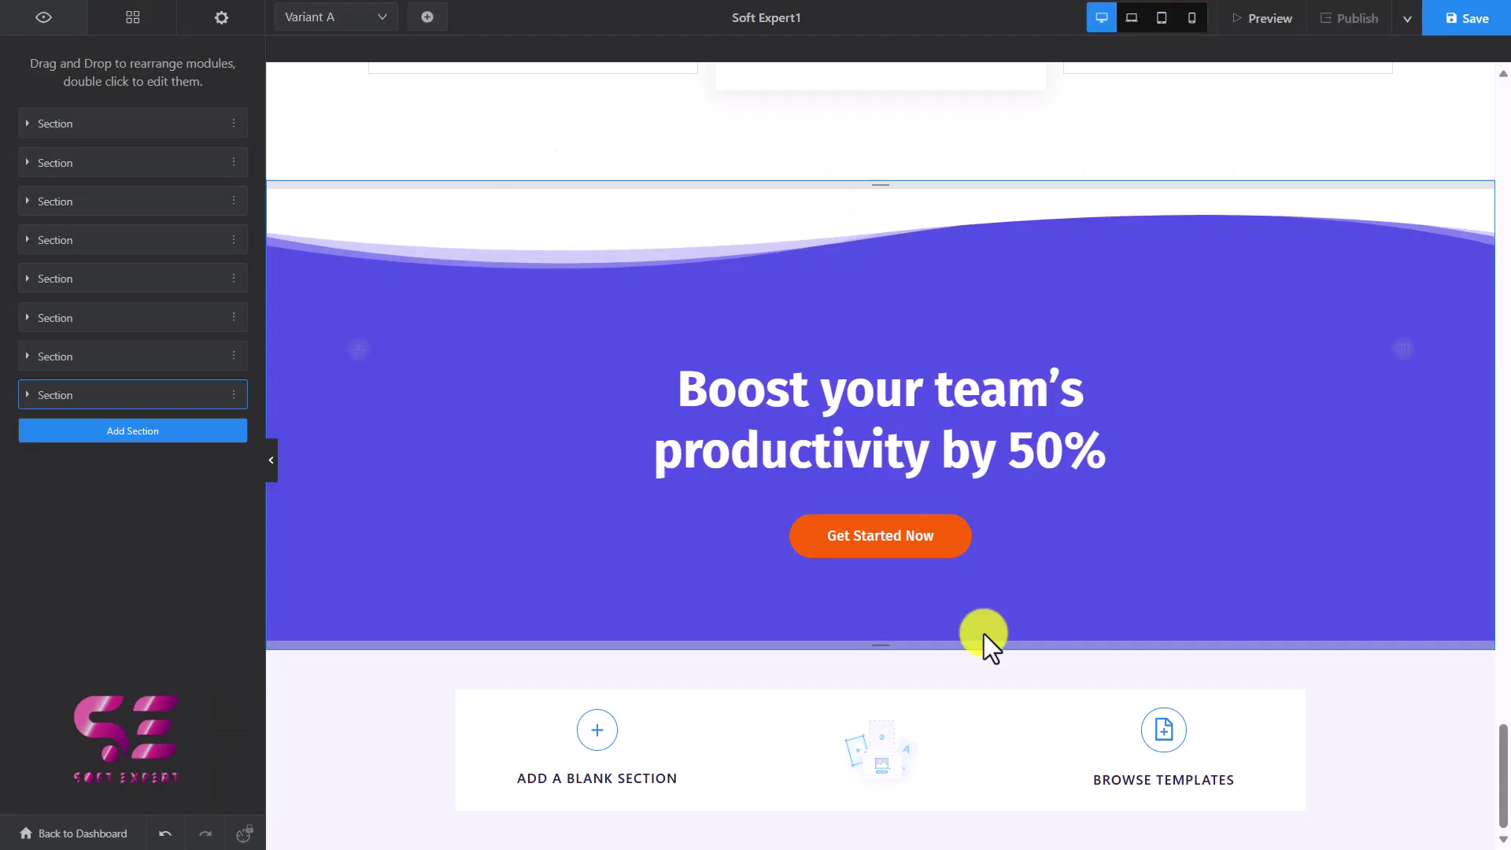
{"action": "left_click", "coordinate": [599, 732]}
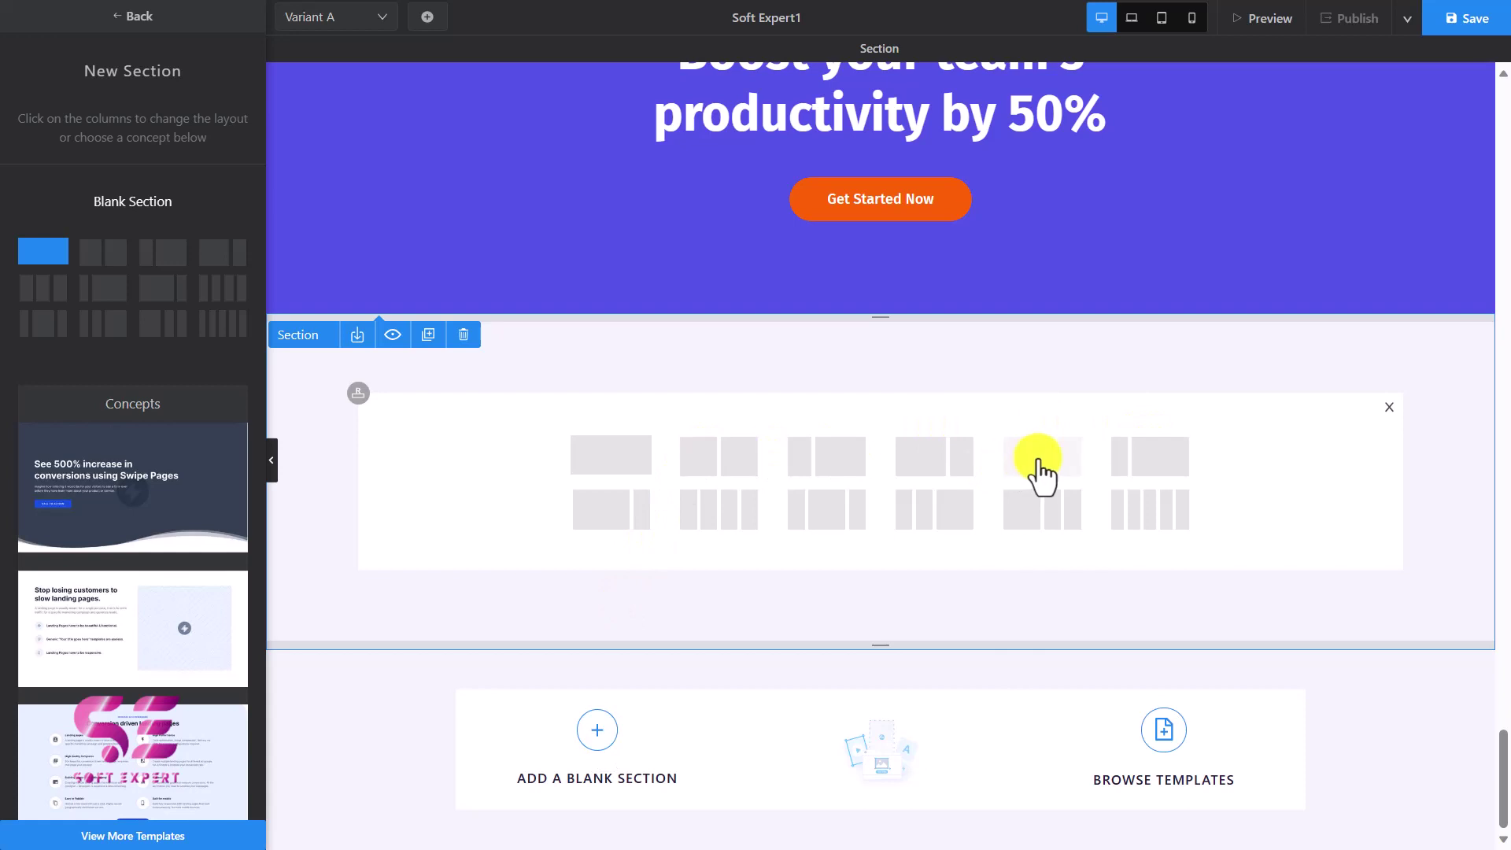
Give the new blank section a three-column layout and select the section for styling
{"action": "left_click", "coordinate": [1042, 463]}
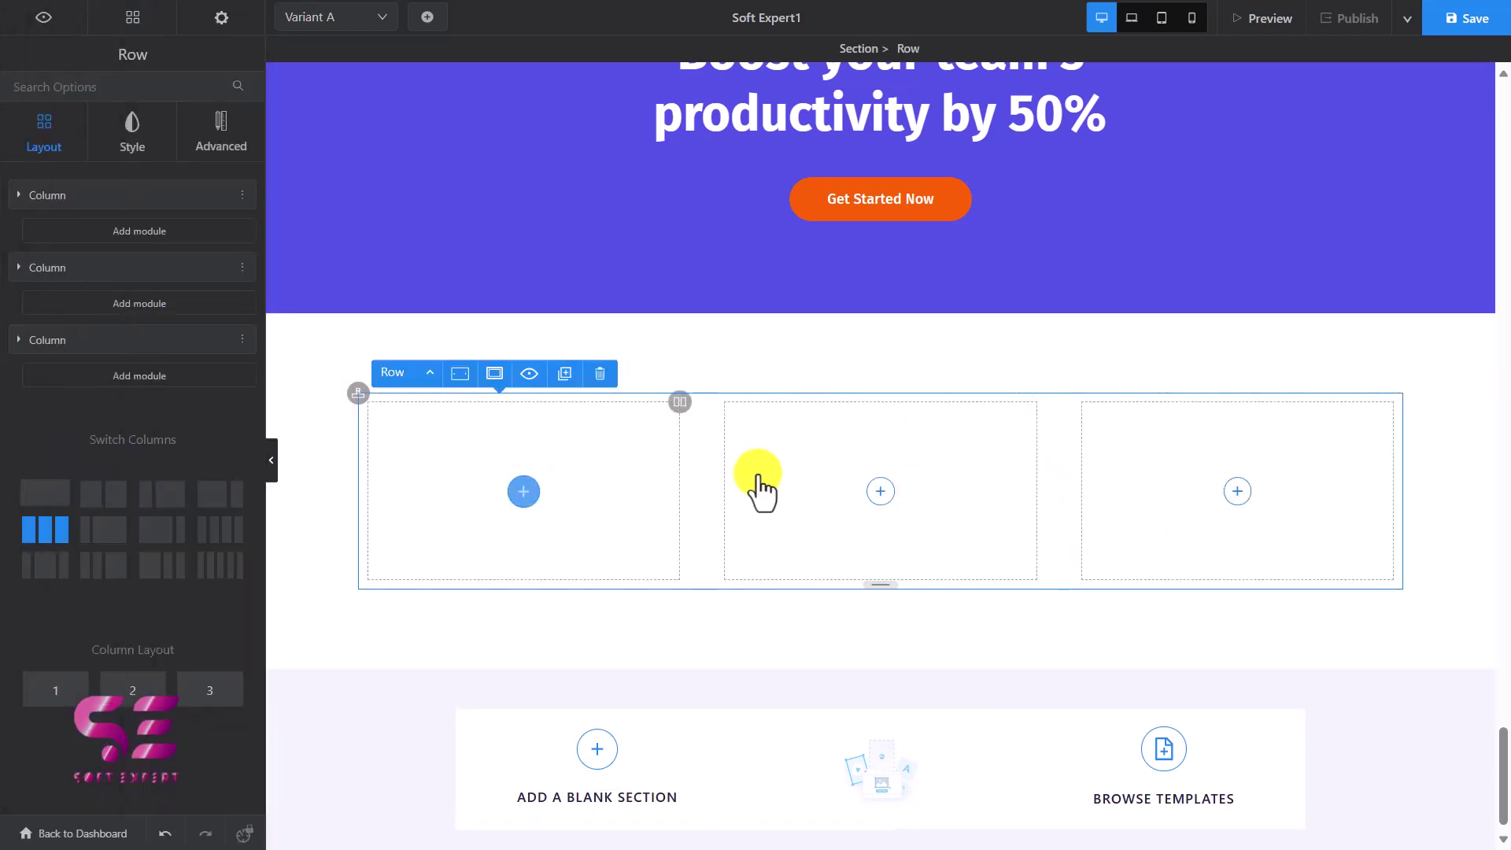
{"action": "left_click", "coordinate": [305, 351]}
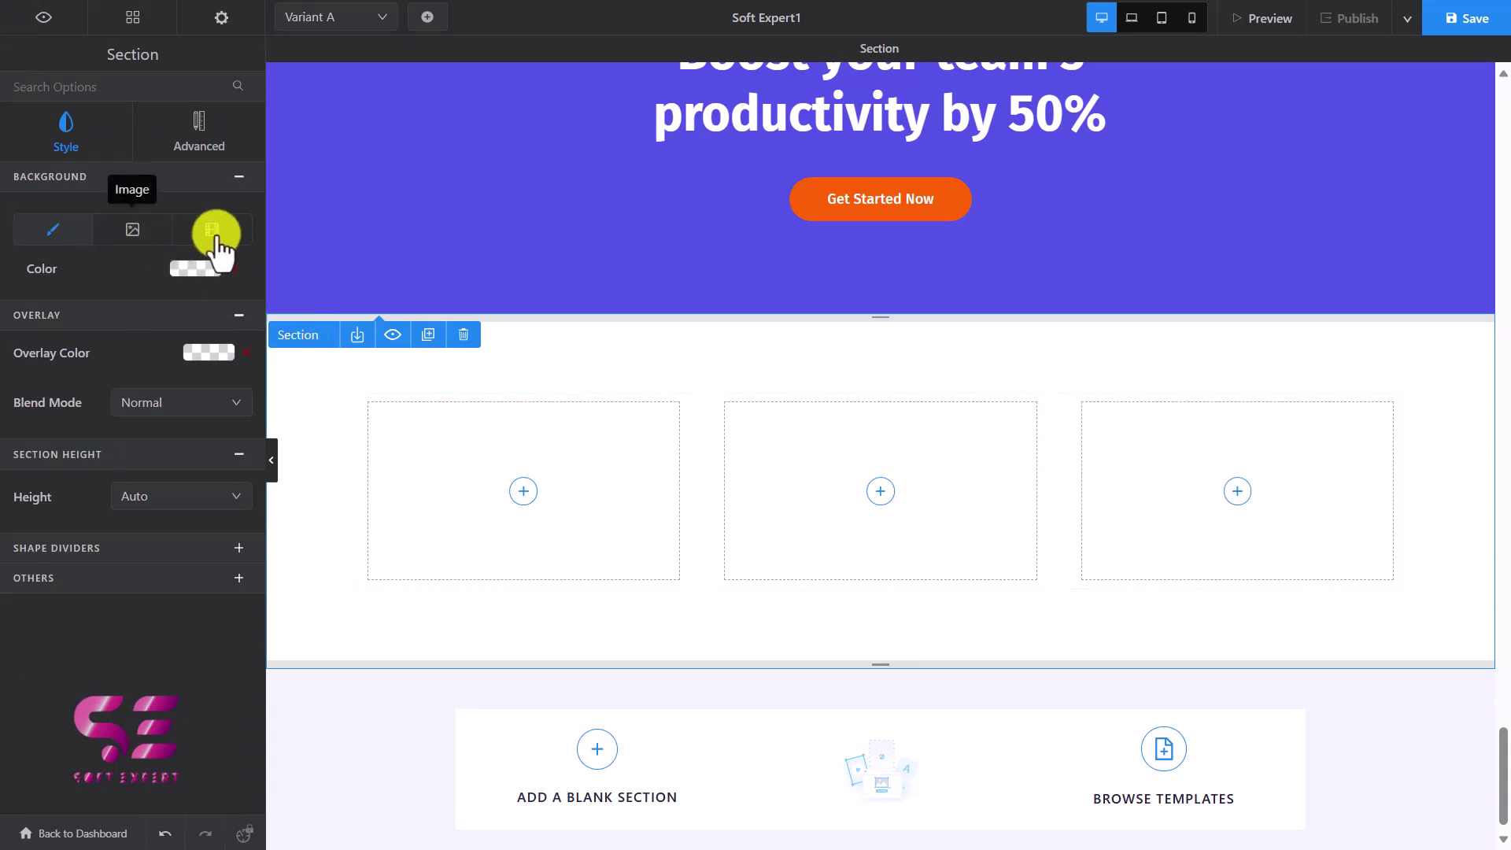
Set the three-column section's background to the orange preset F5A623
{"action": "left_click", "coordinate": [196, 269]}
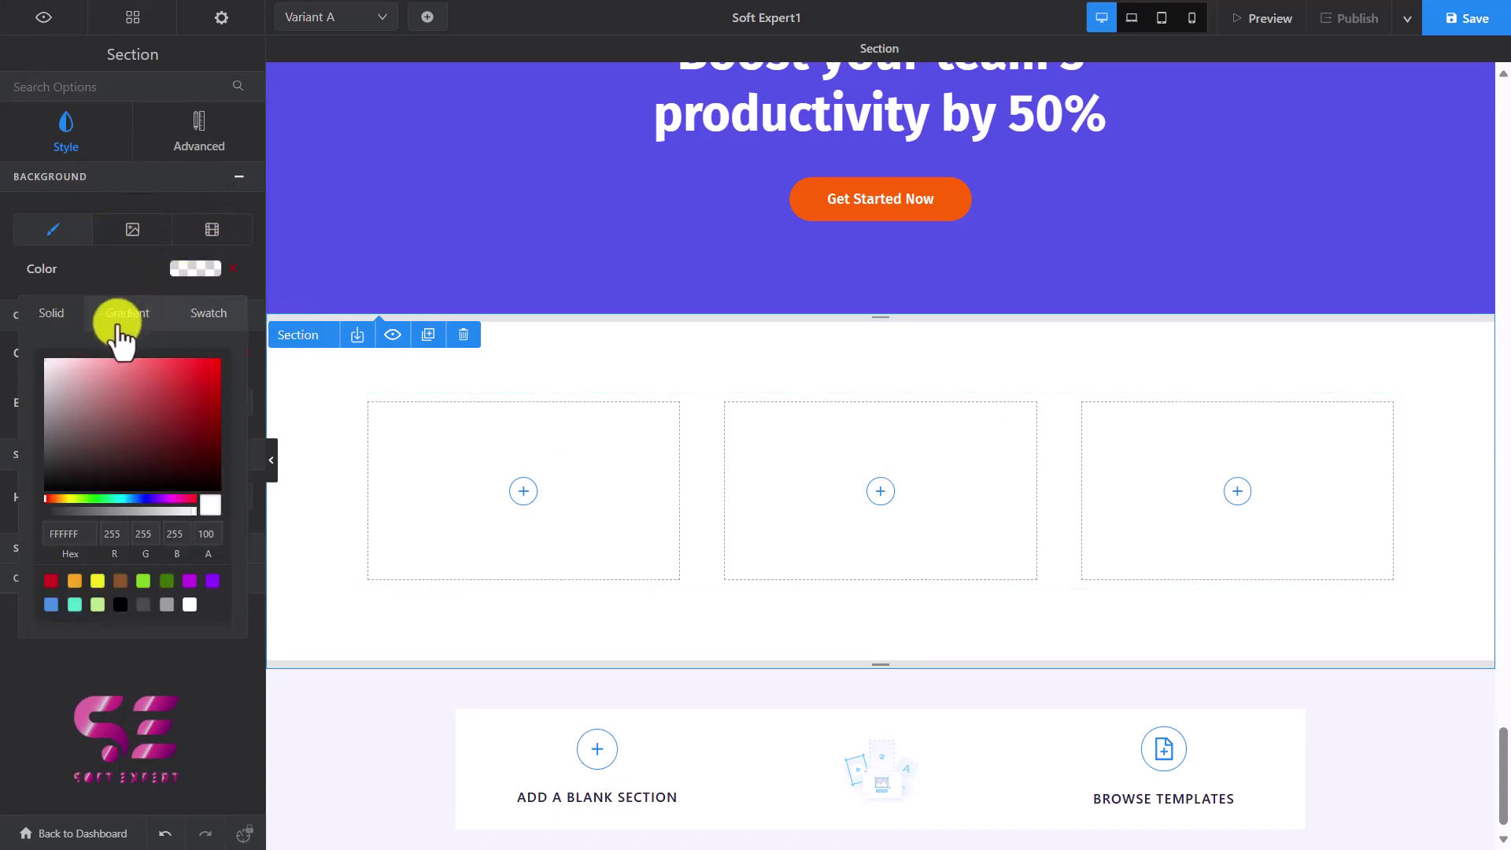
{"action": "left_click_drag", "start_coordinate": [117, 409], "coordinate": [99, 380]}
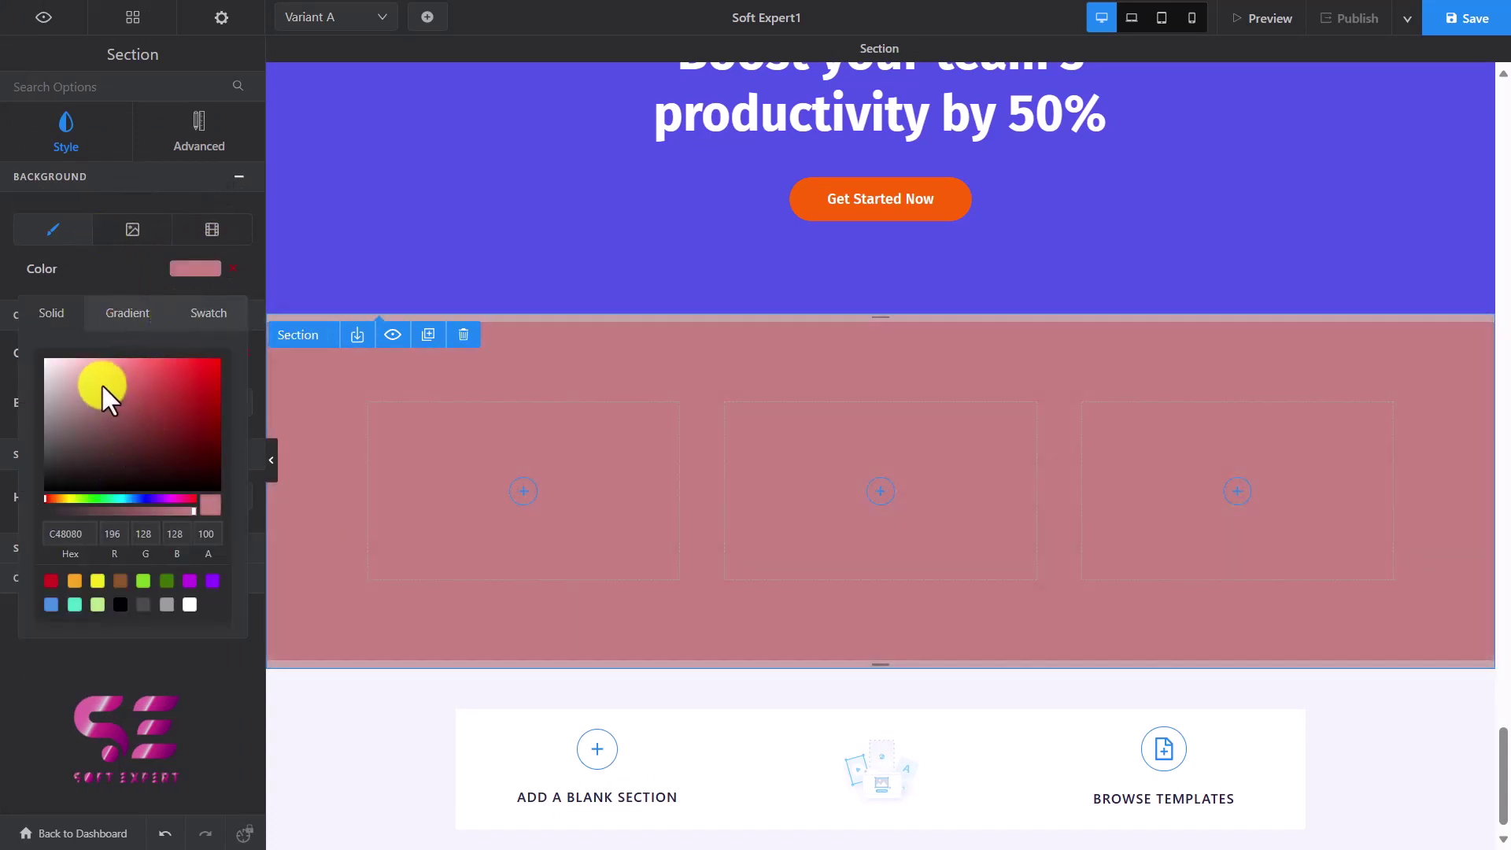
{"action": "left_click", "coordinate": [81, 583]}
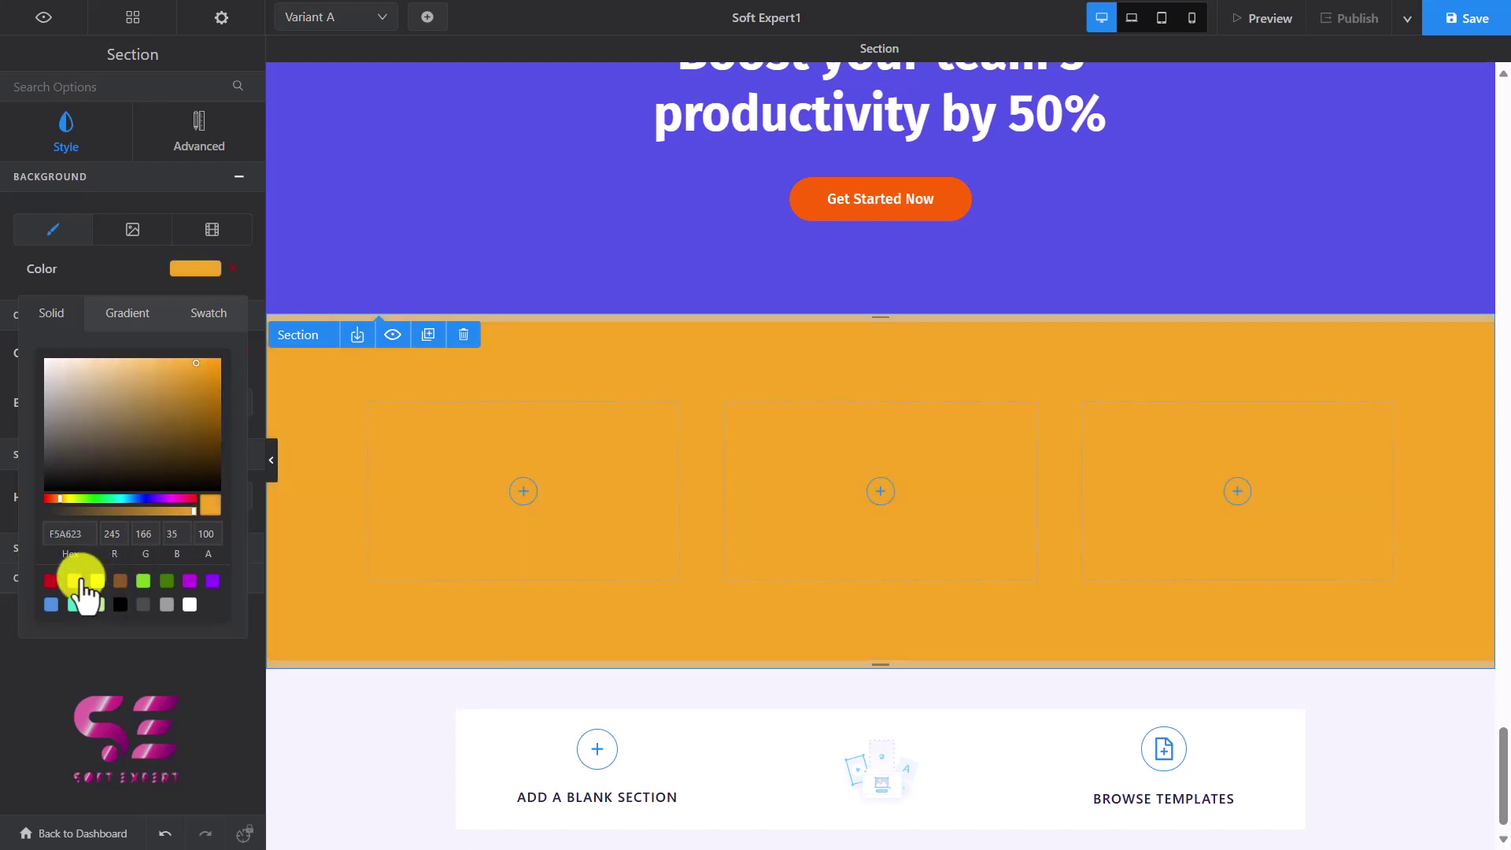
{"action": "left_click", "coordinate": [590, 504]}
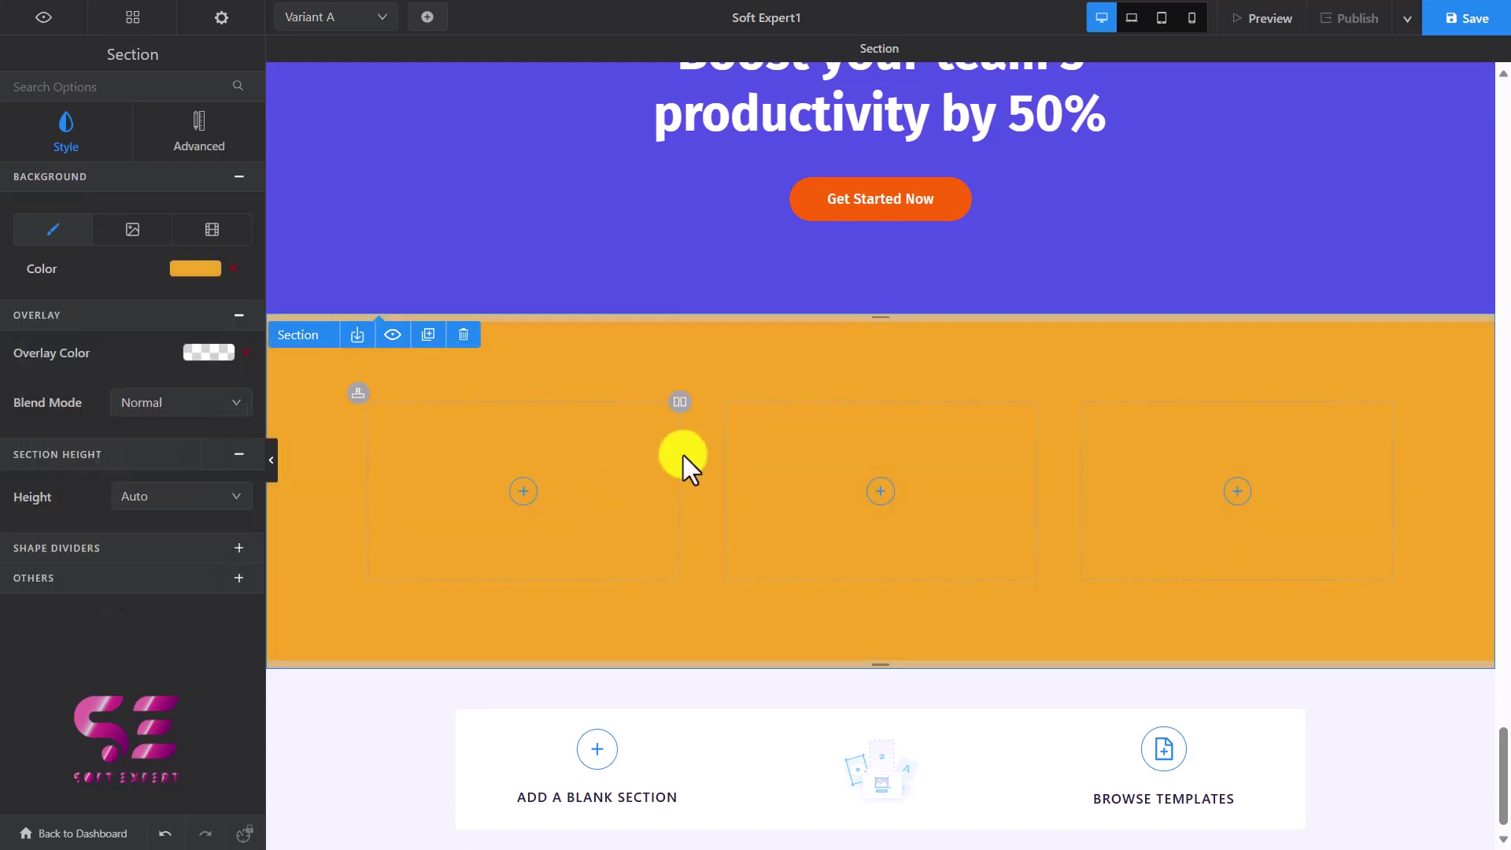
Add an icon group to the first column and replace its first icon with Facebook
{"action": "left_click", "coordinate": [522, 494]}
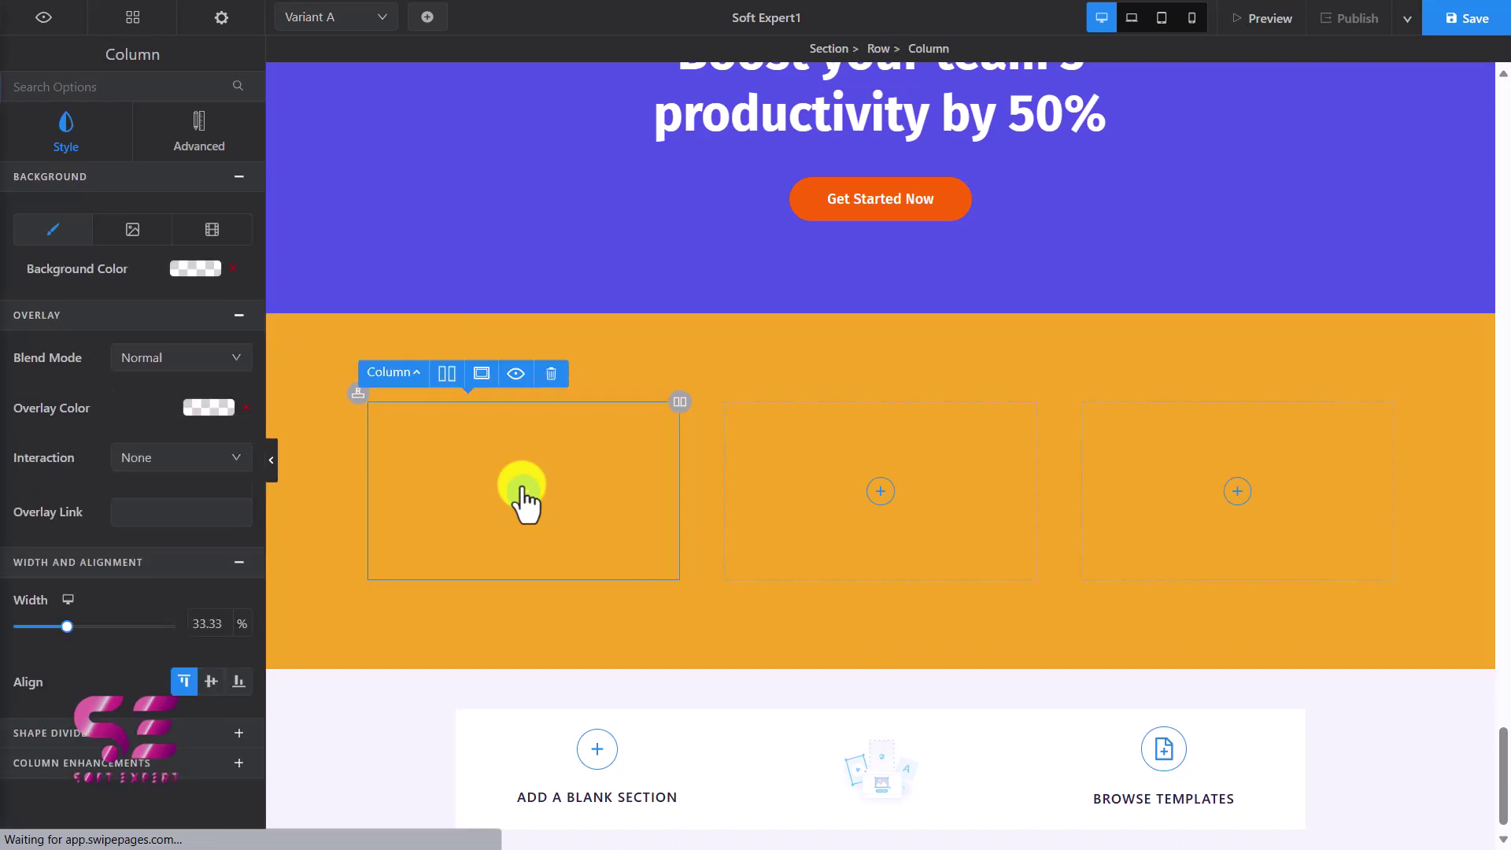
{"action": "scroll", "coordinate": [209, 398], "scroll_direction": "down", "scroll_amount": 3}
{"action": "scroll", "coordinate": [209, 417], "scroll_direction": "down", "scroll_amount": 8}
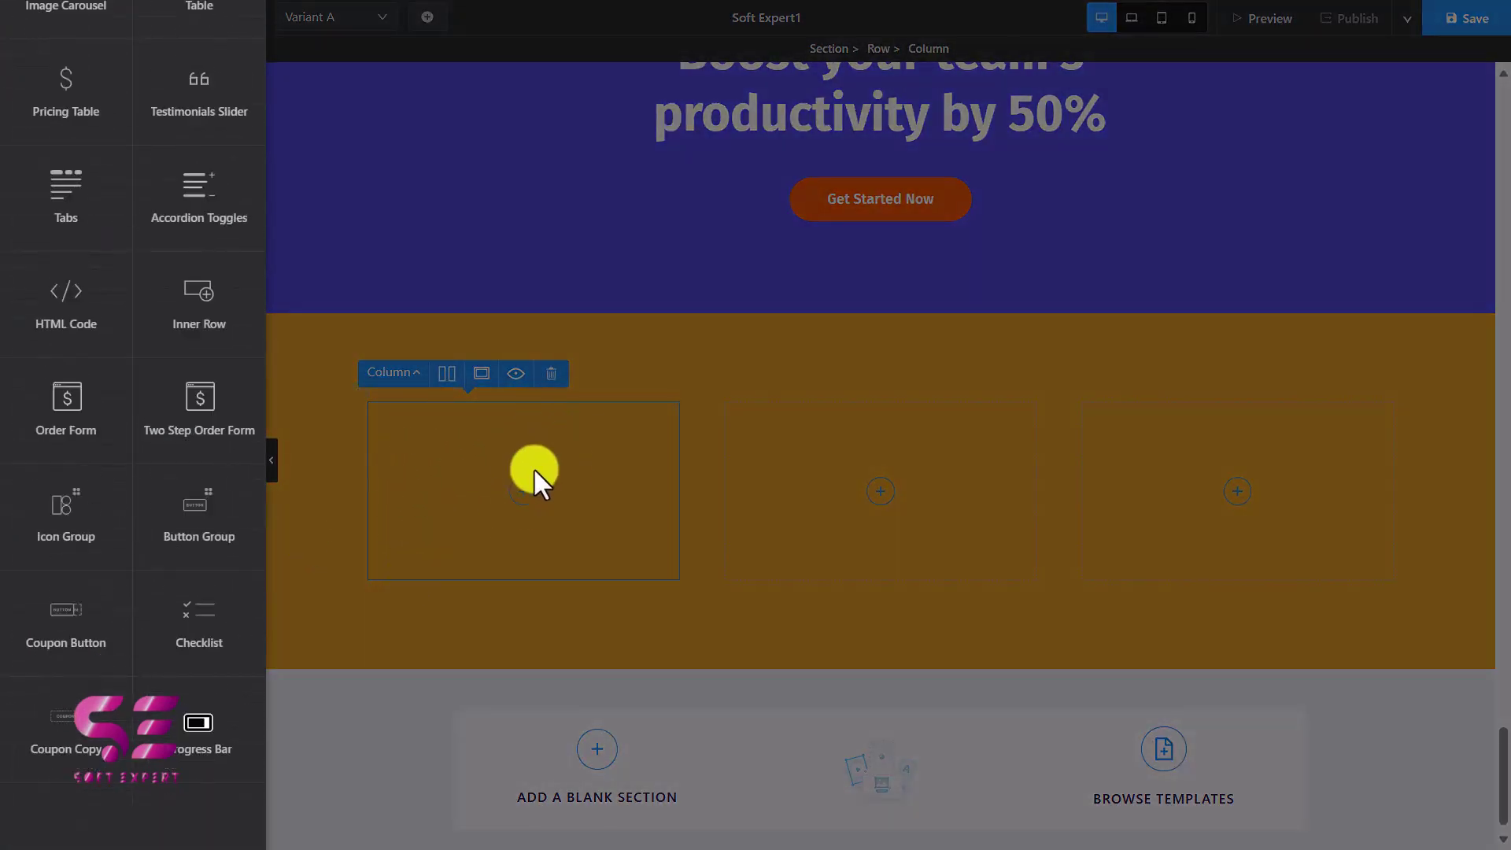
{"action": "left_click", "coordinate": [63, 519]}
{"action": "left_click", "coordinate": [126, 197]}
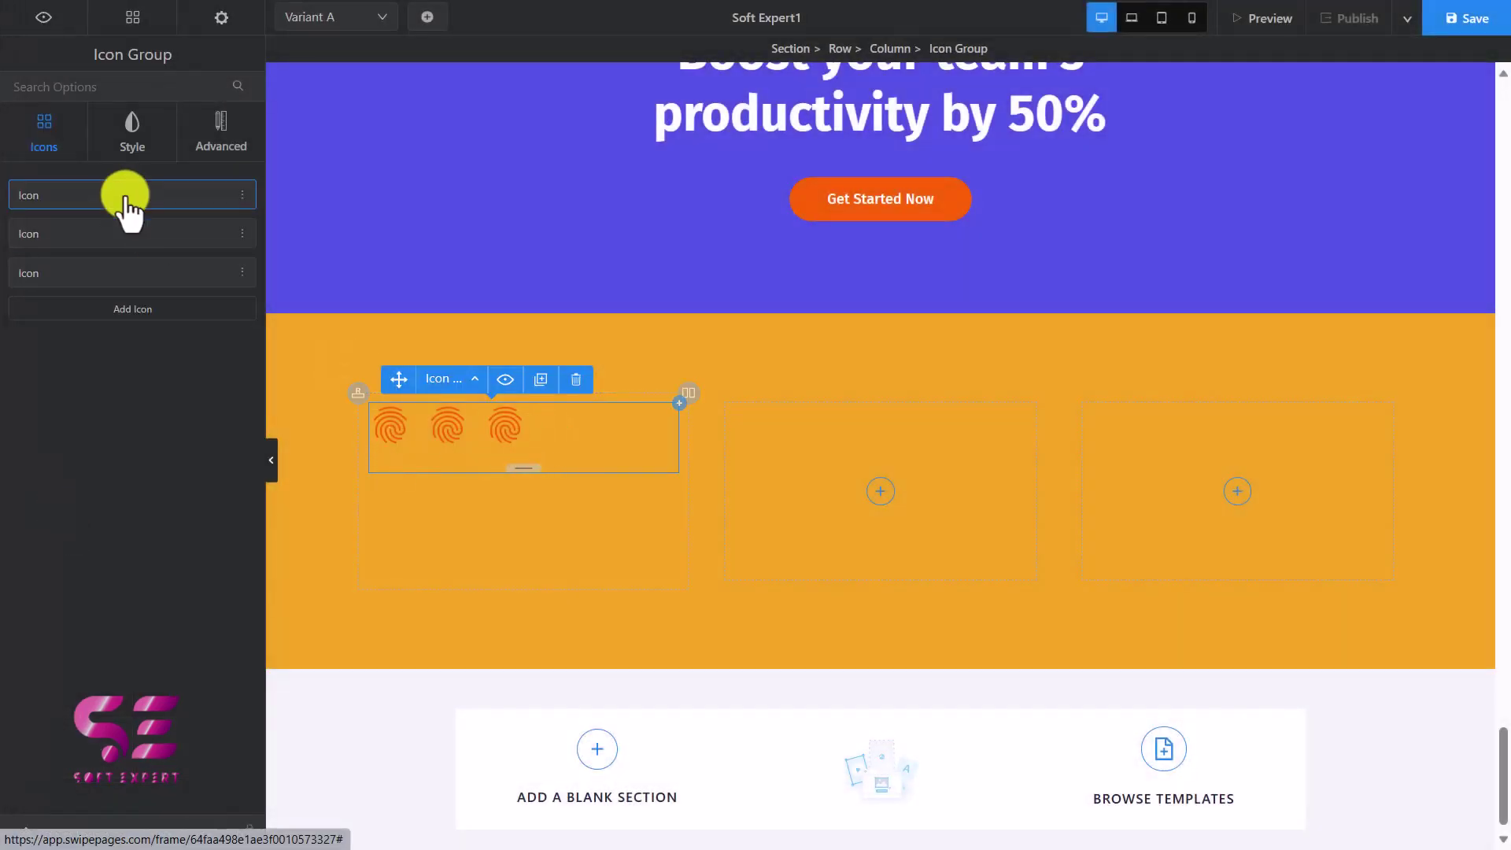
{"action": "left_click", "coordinate": [96, 202]}
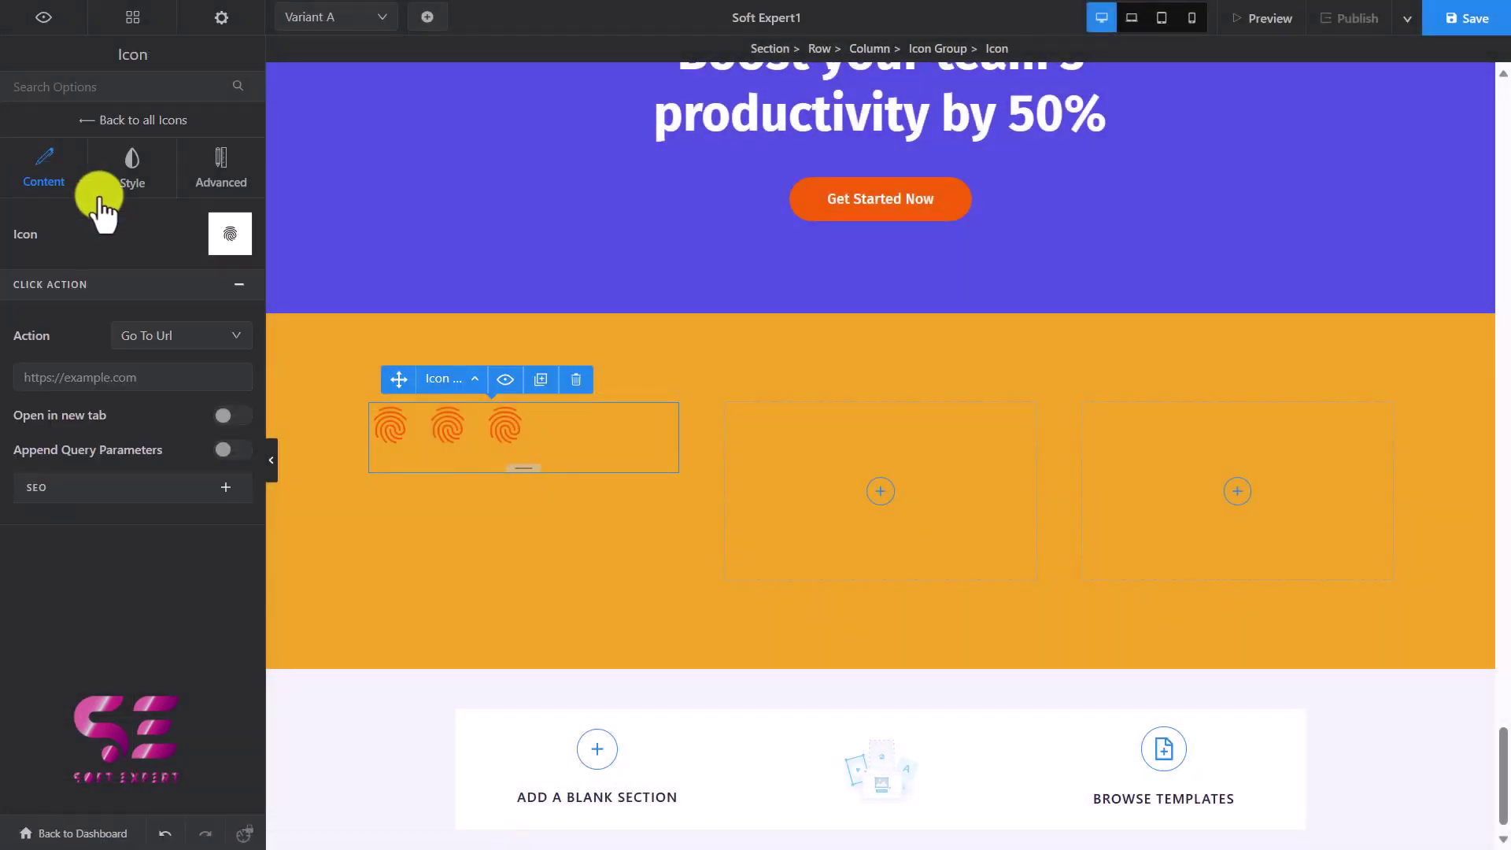
{"action": "left_click", "coordinate": [230, 235]}
{"action": "left_click", "coordinate": [407, 165]}
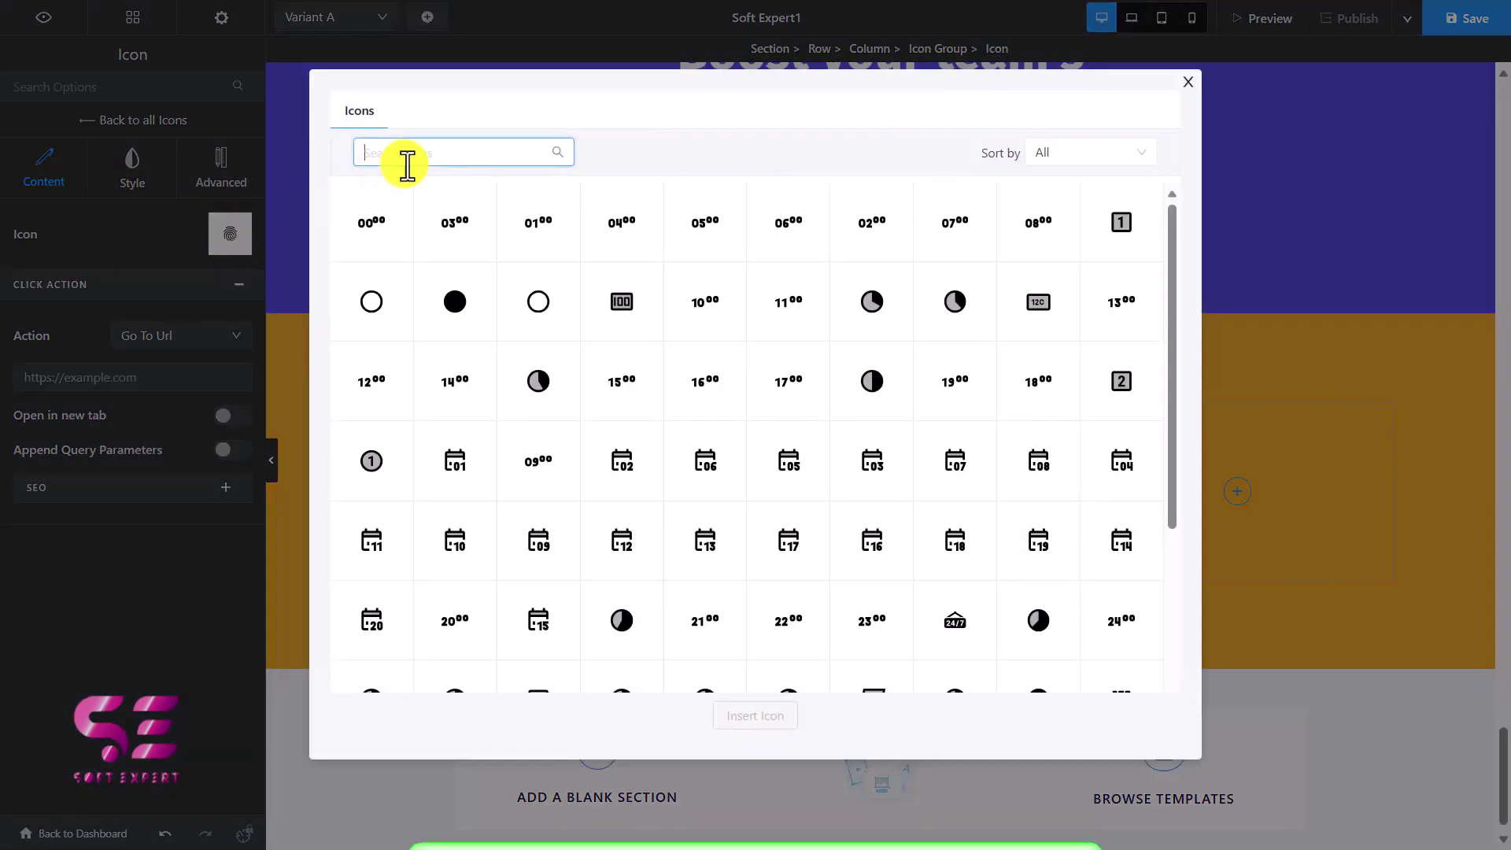
{"action": "type", "text": "face"}
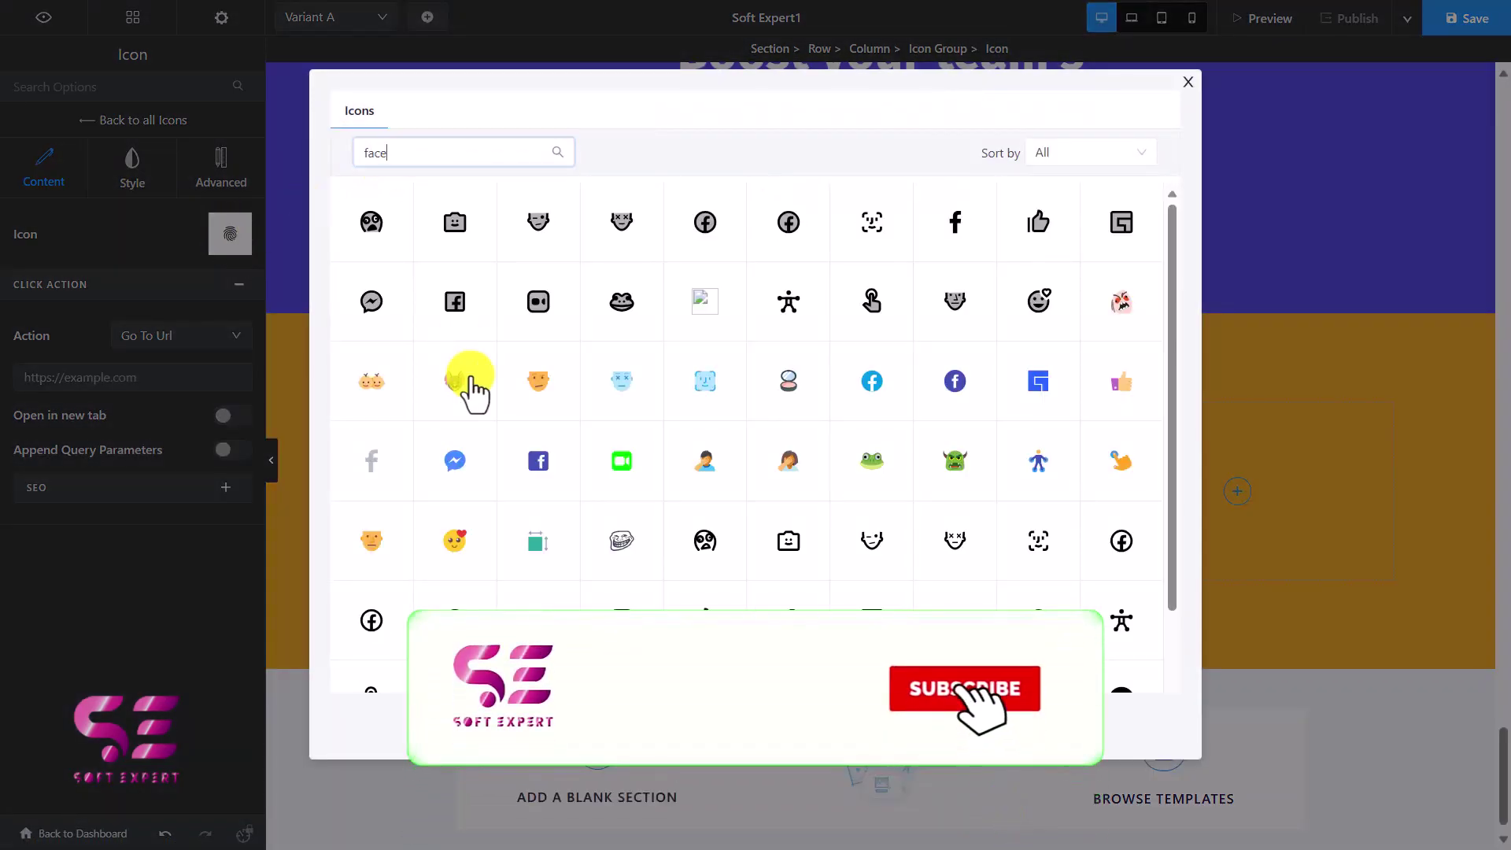
{"action": "left_click", "coordinate": [942, 402]}
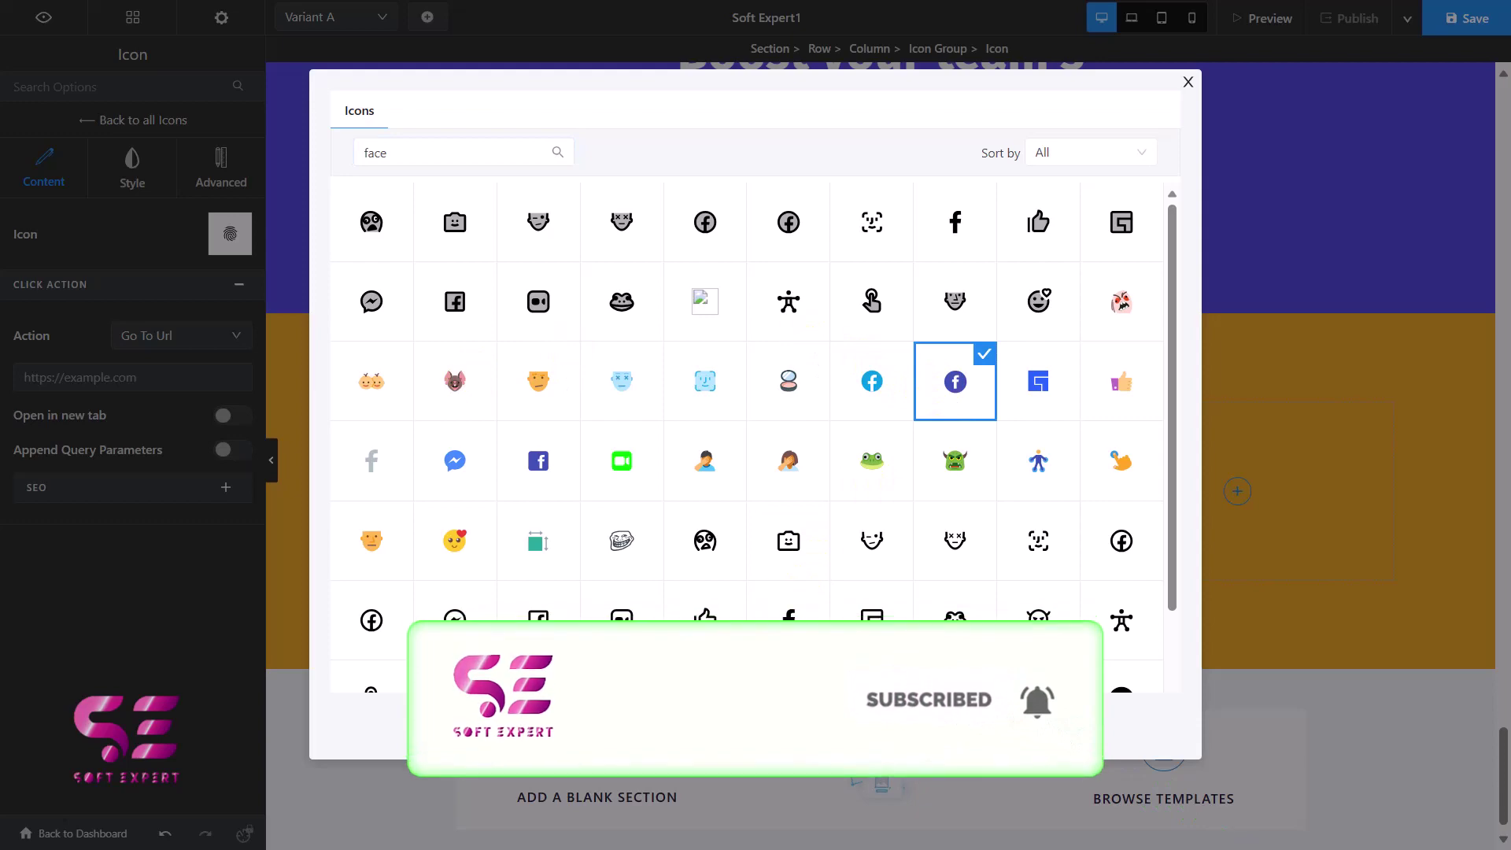
{"action": "left_click", "coordinate": [758, 731]}
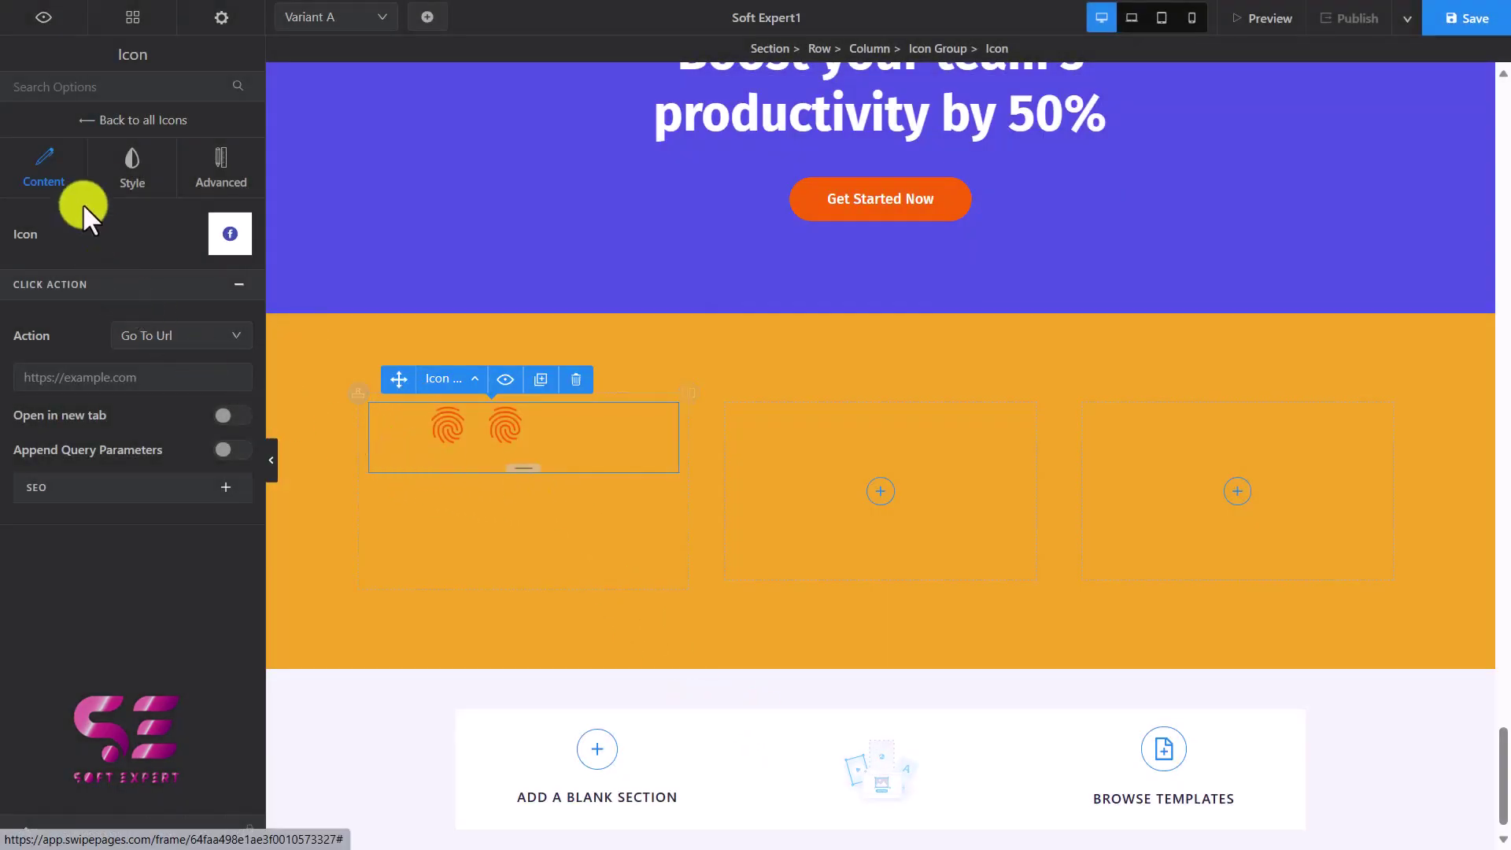
Replace the group's second icon with the Twitter icon
{"action": "left_click", "coordinate": [110, 122]}
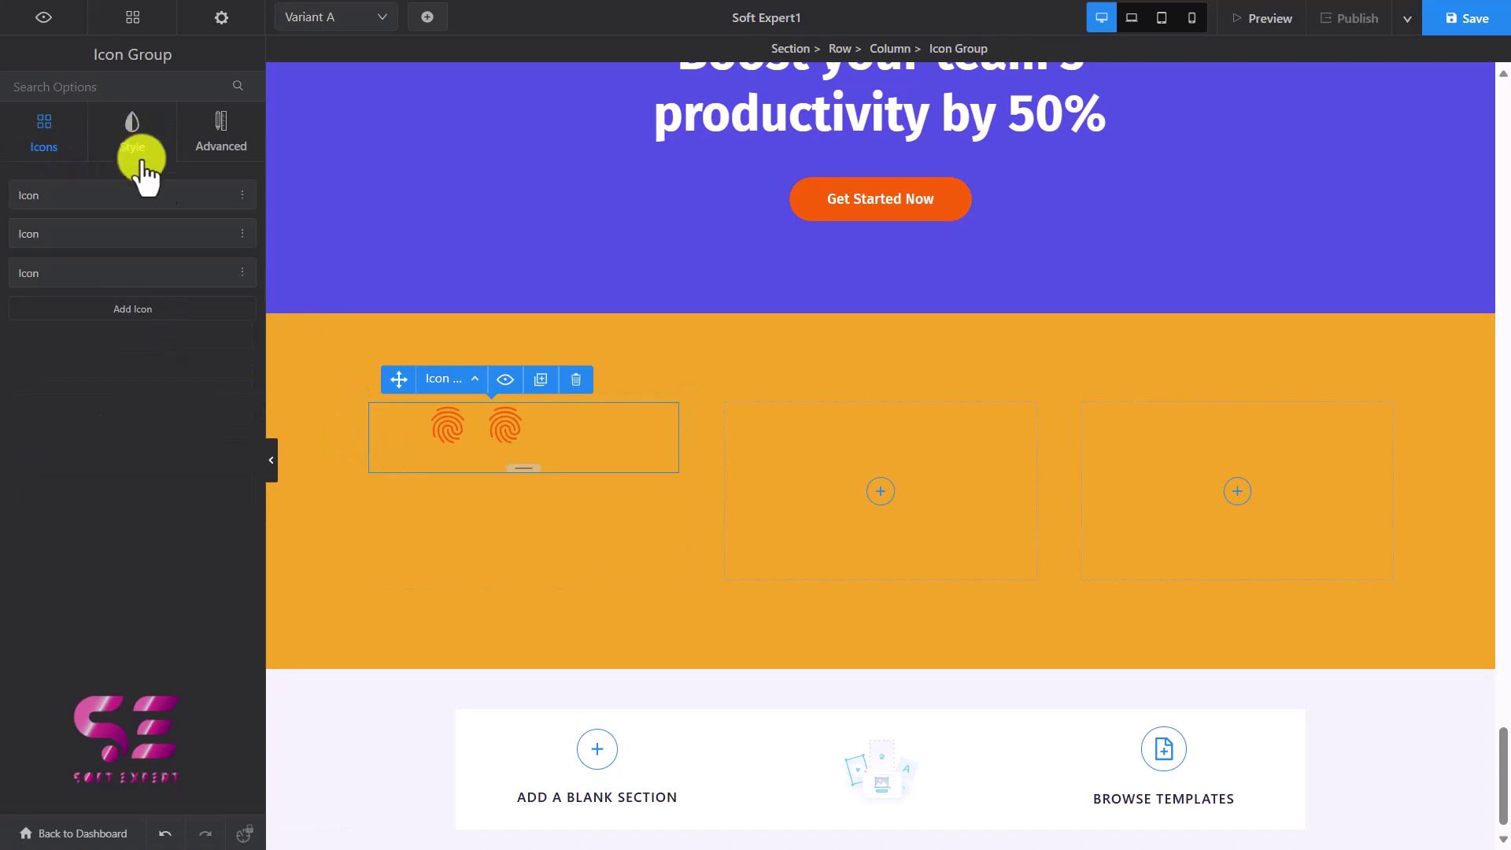
{"action": "left_click", "coordinate": [194, 250]}
{"action": "left_click", "coordinate": [229, 234]}
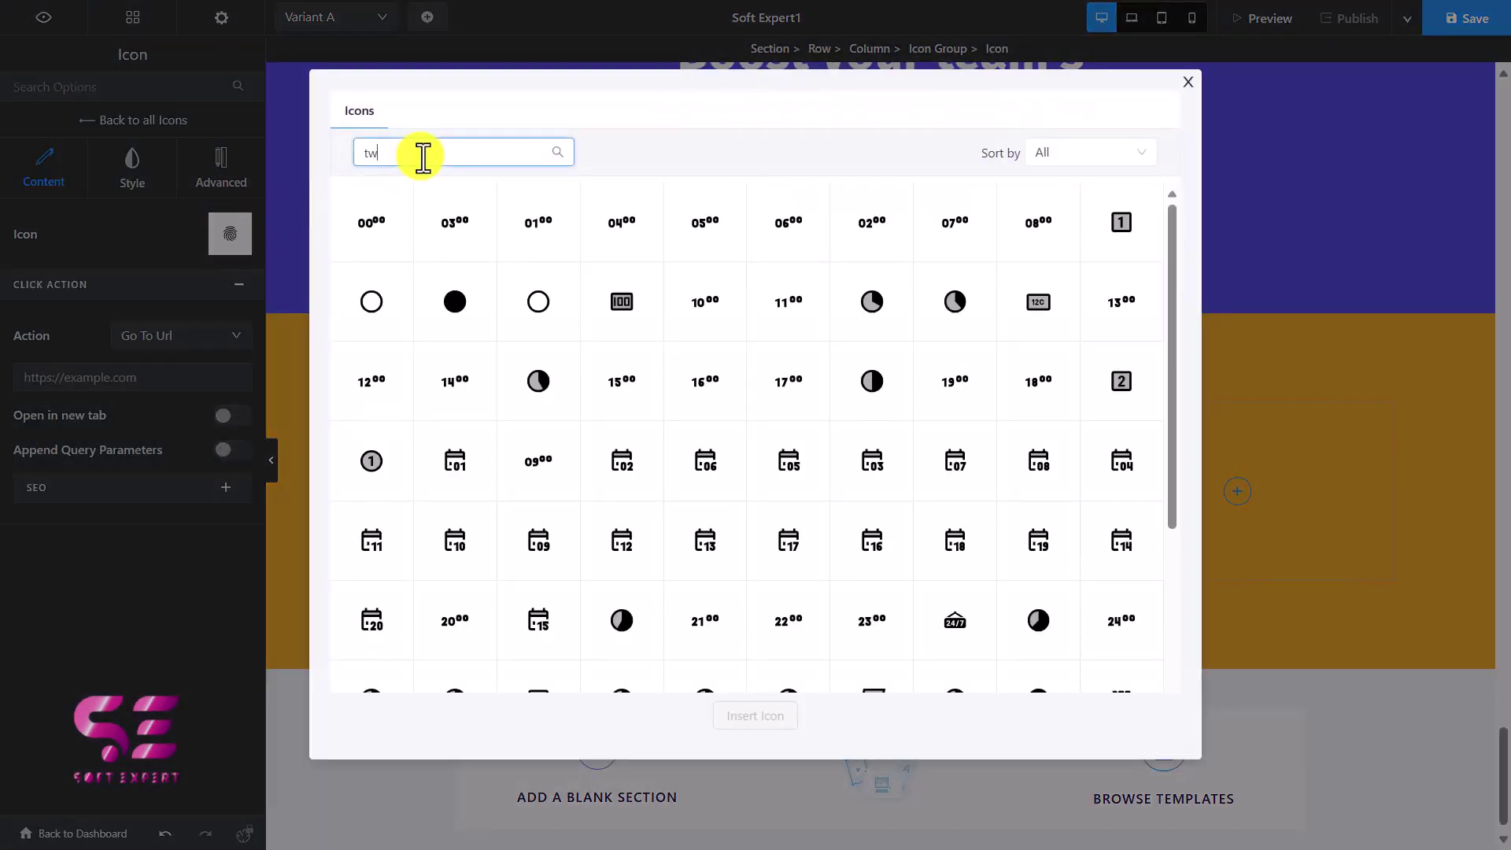
{"action": "left_click", "coordinate": [882, 221]}
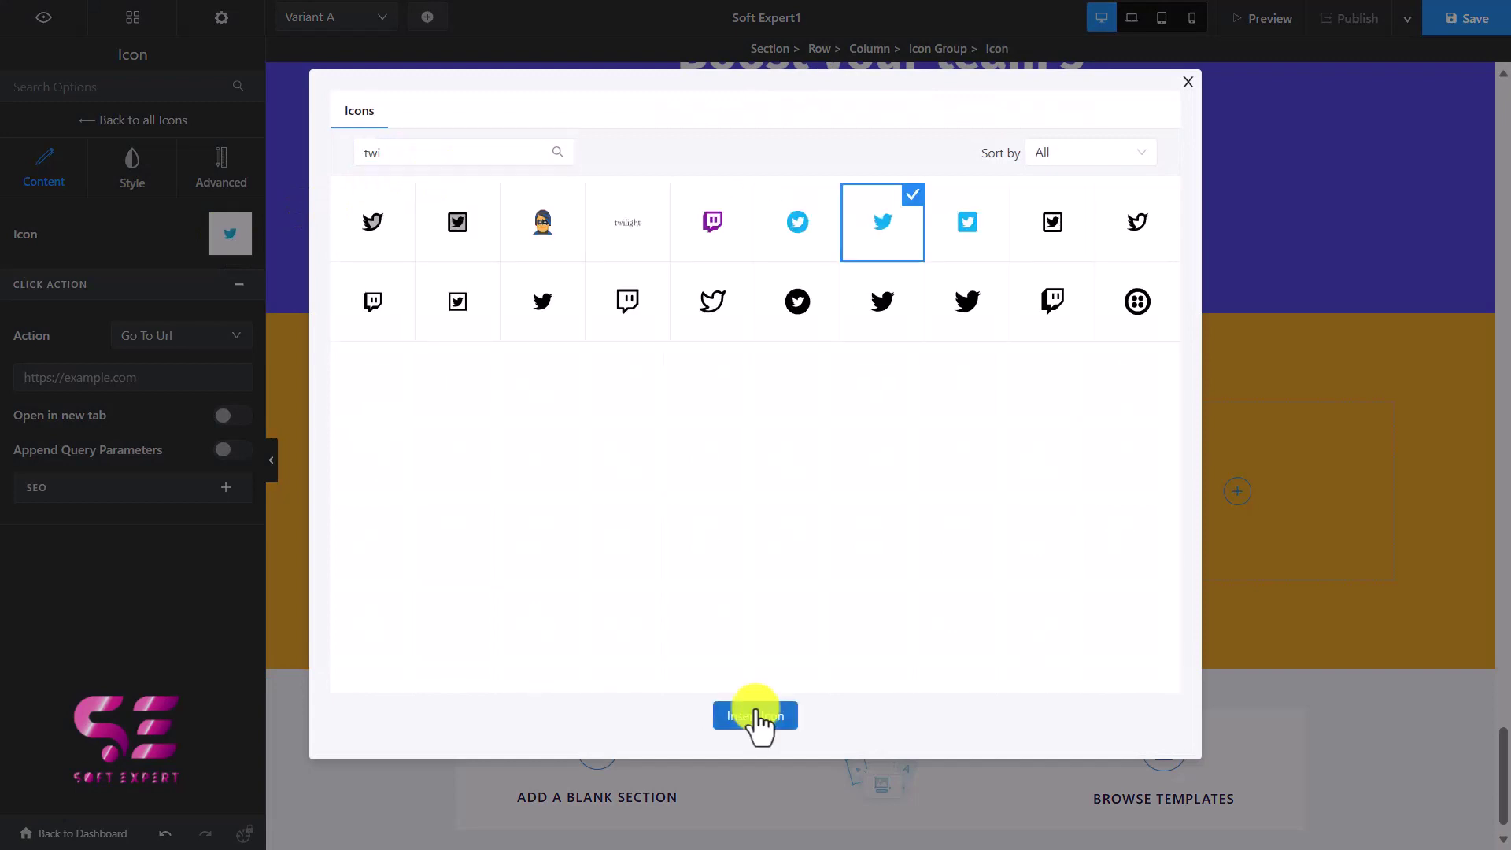
{"action": "left_click", "coordinate": [755, 716]}
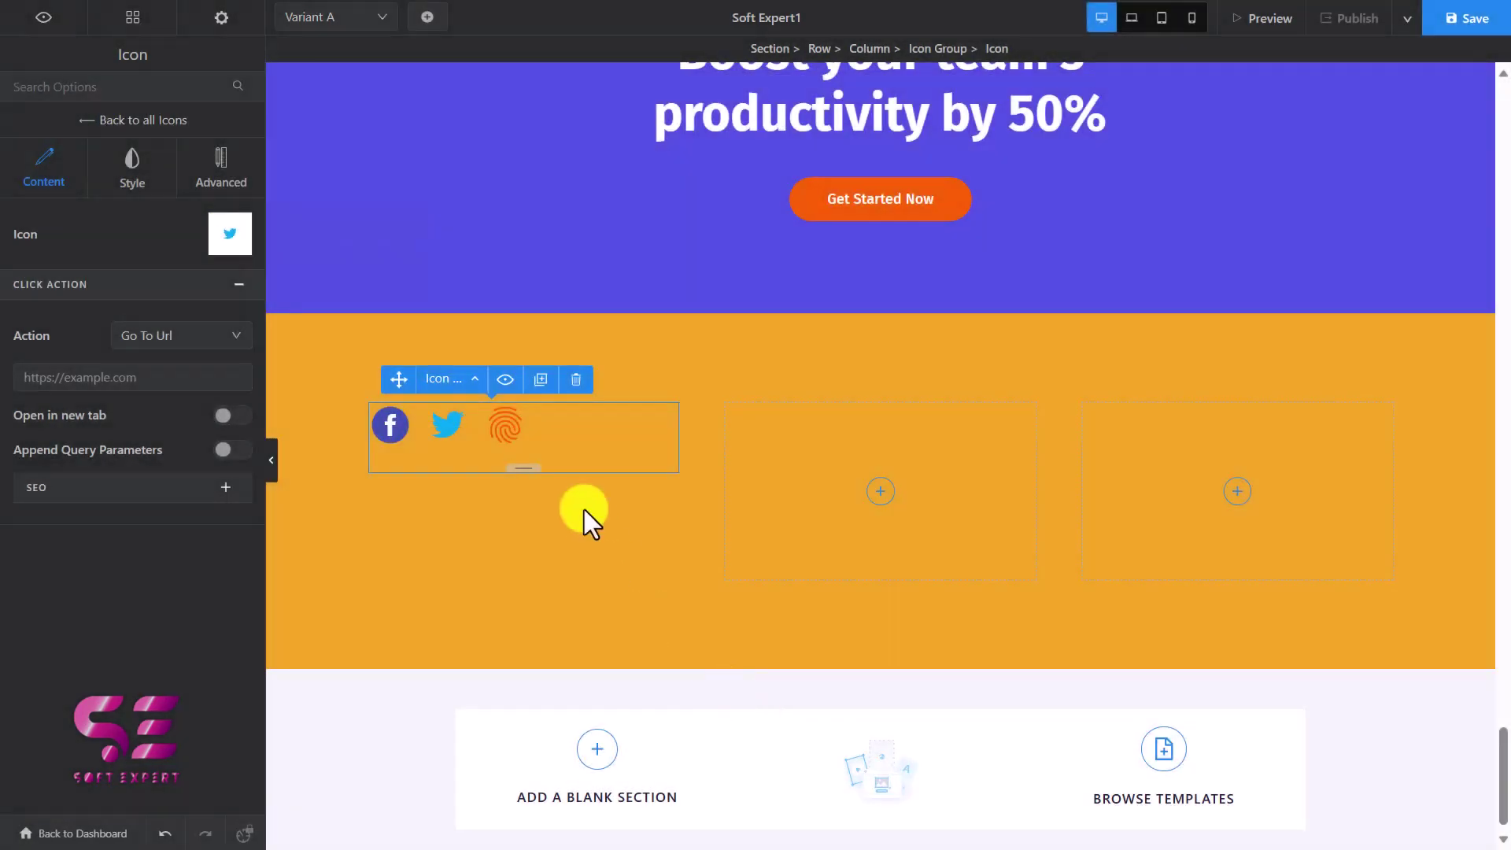
Set the third icon to Instagram and move the icon group into the middle column
{"action": "left_click", "coordinate": [122, 120]}
{"action": "left_click", "coordinate": [75, 270]}
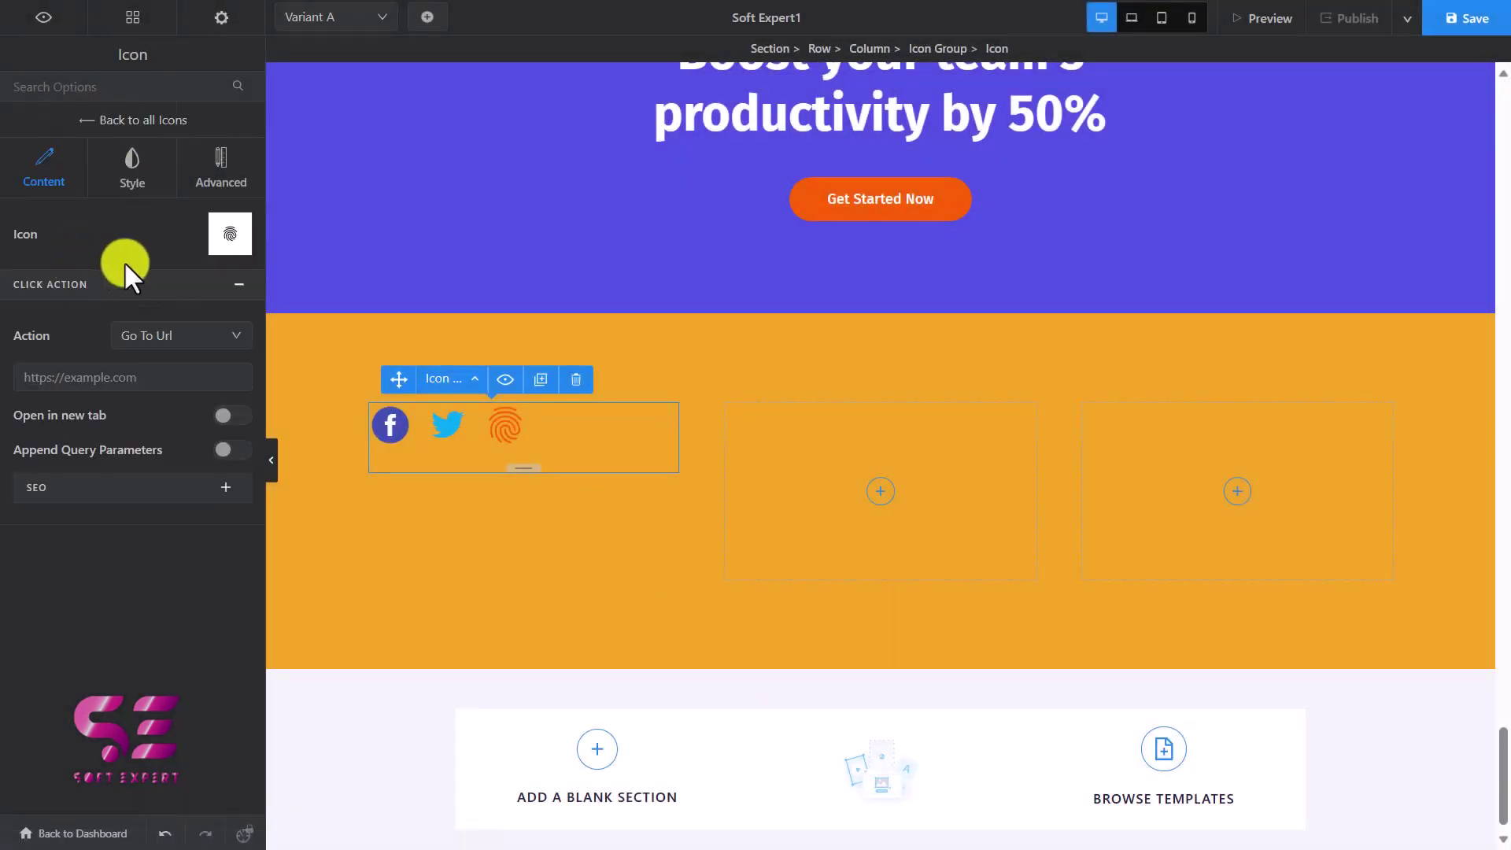
{"action": "left_click", "coordinate": [230, 236]}
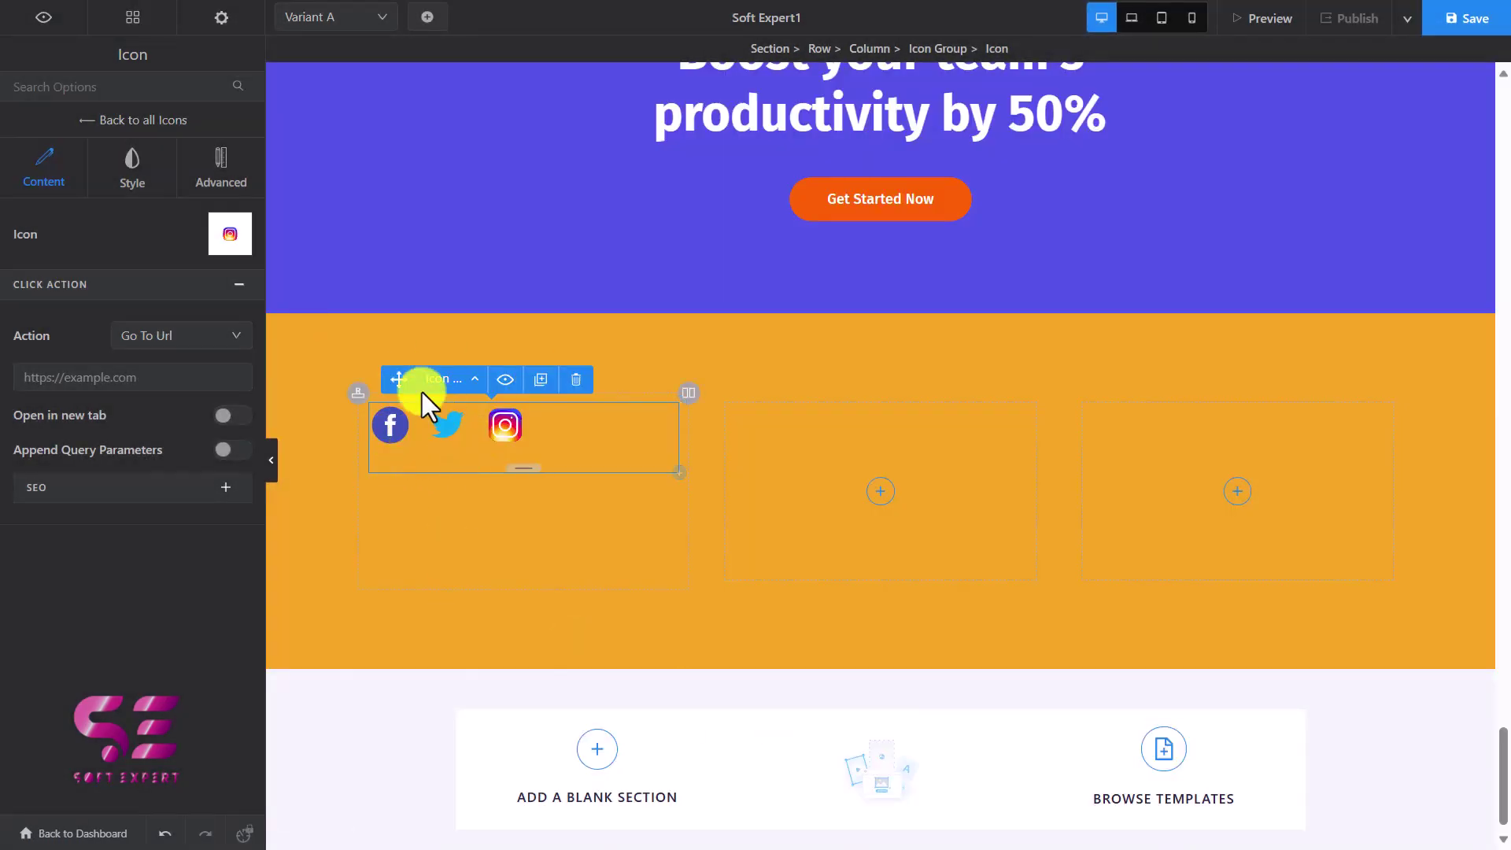
{"action": "left_click_drag", "start_coordinate": [400, 377], "coordinate": [811, 433]}
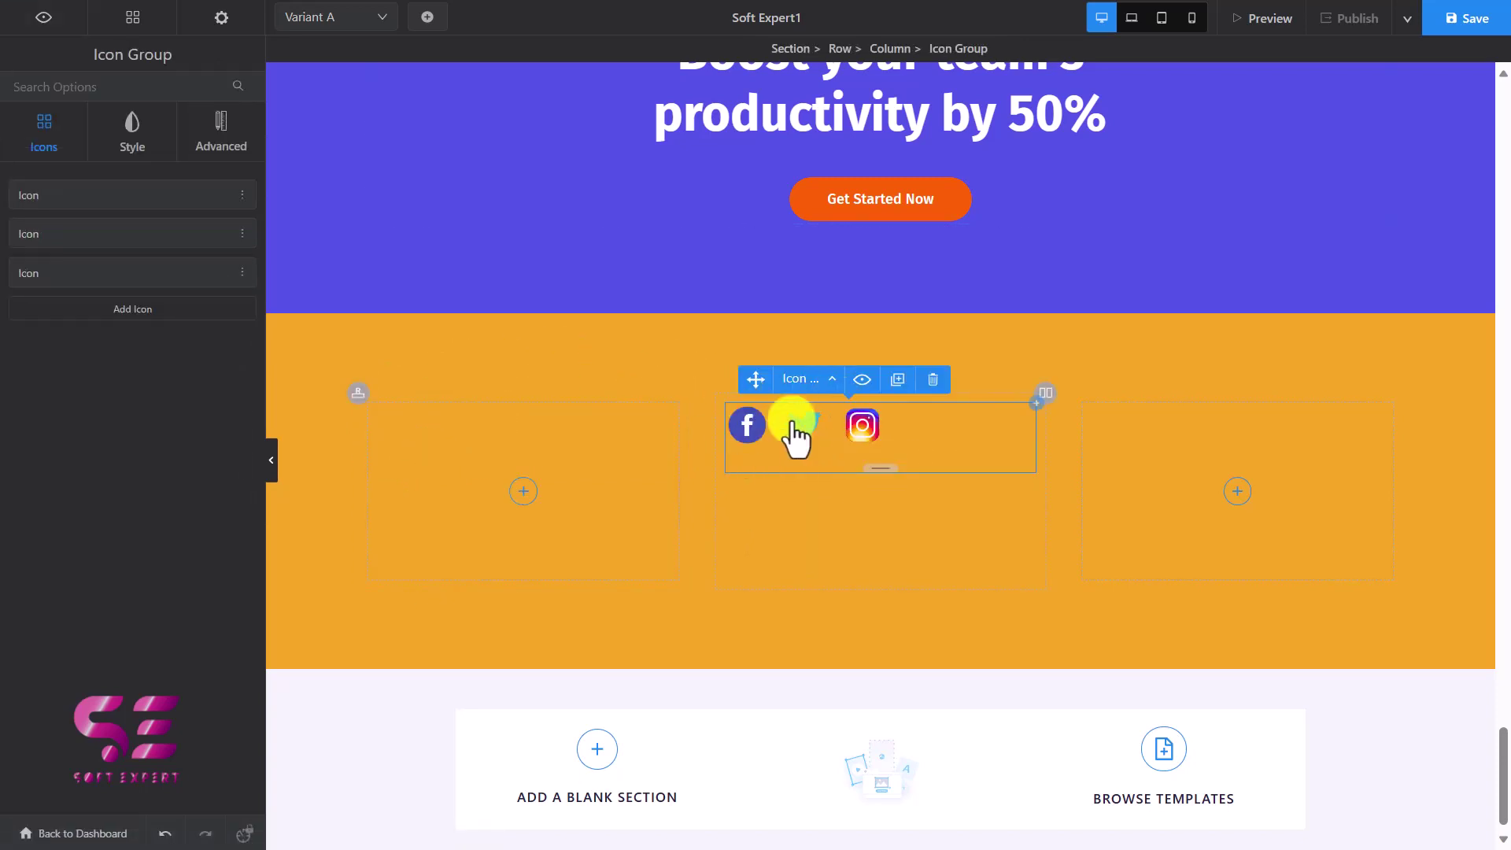
Centre the social icons horizontally, then align the middle column's content to Middle
{"action": "left_click", "coordinate": [131, 133]}
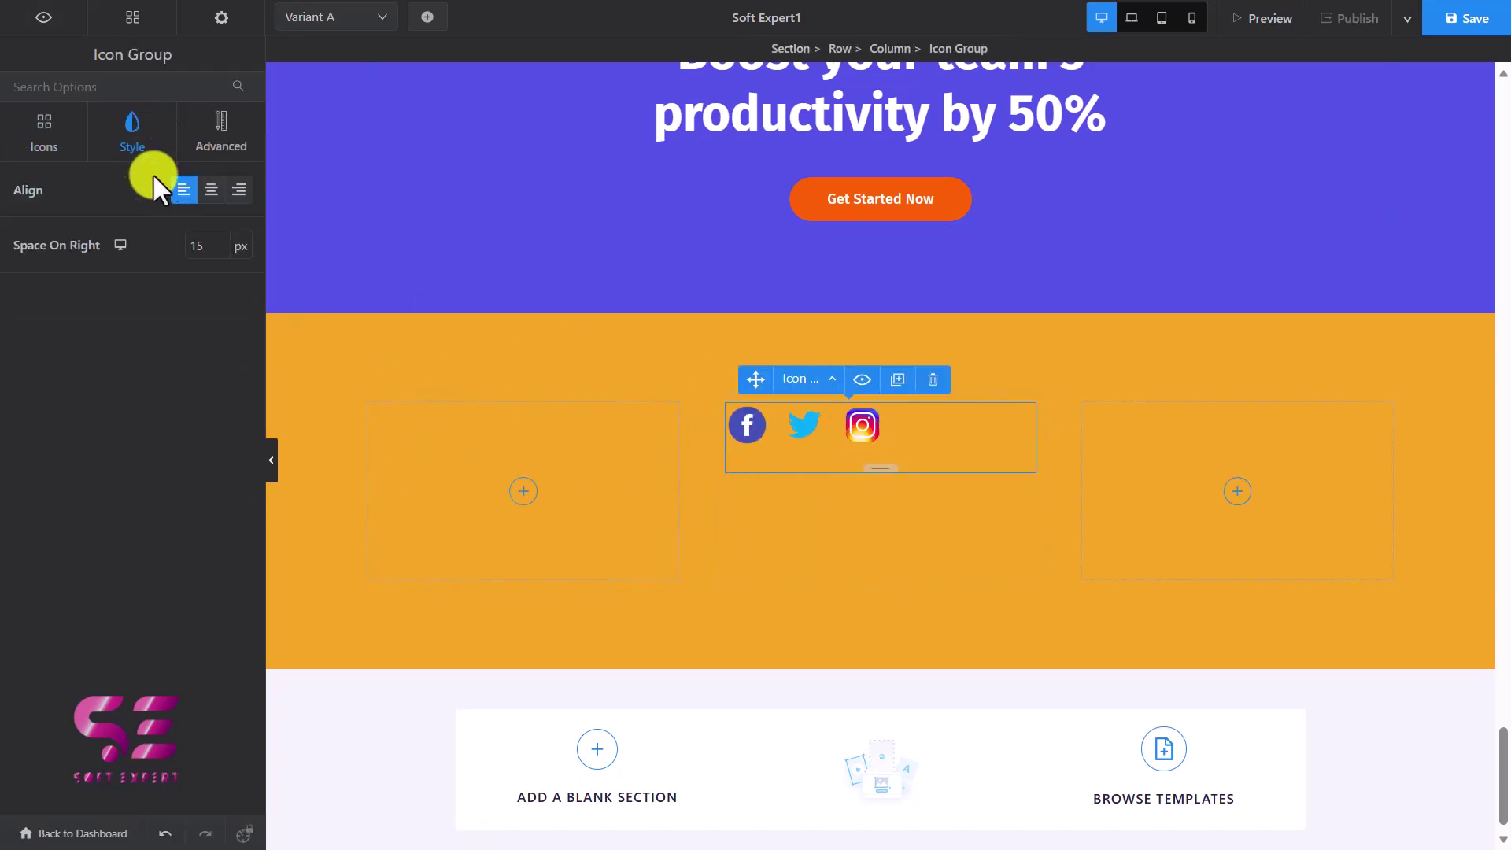
{"action": "left_click", "coordinate": [211, 189]}
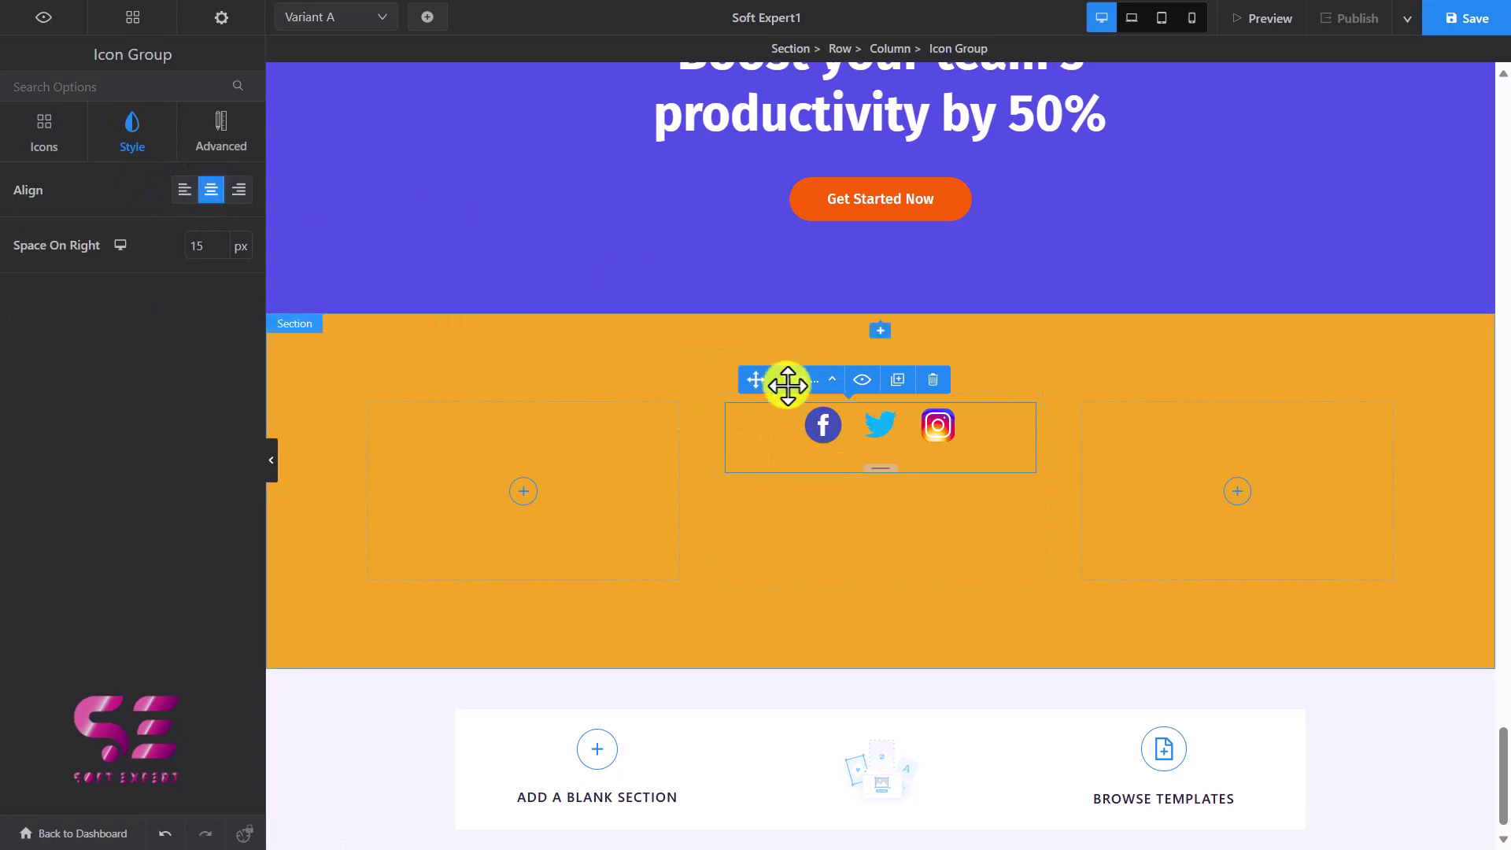
{"action": "left_click", "coordinate": [768, 521]}
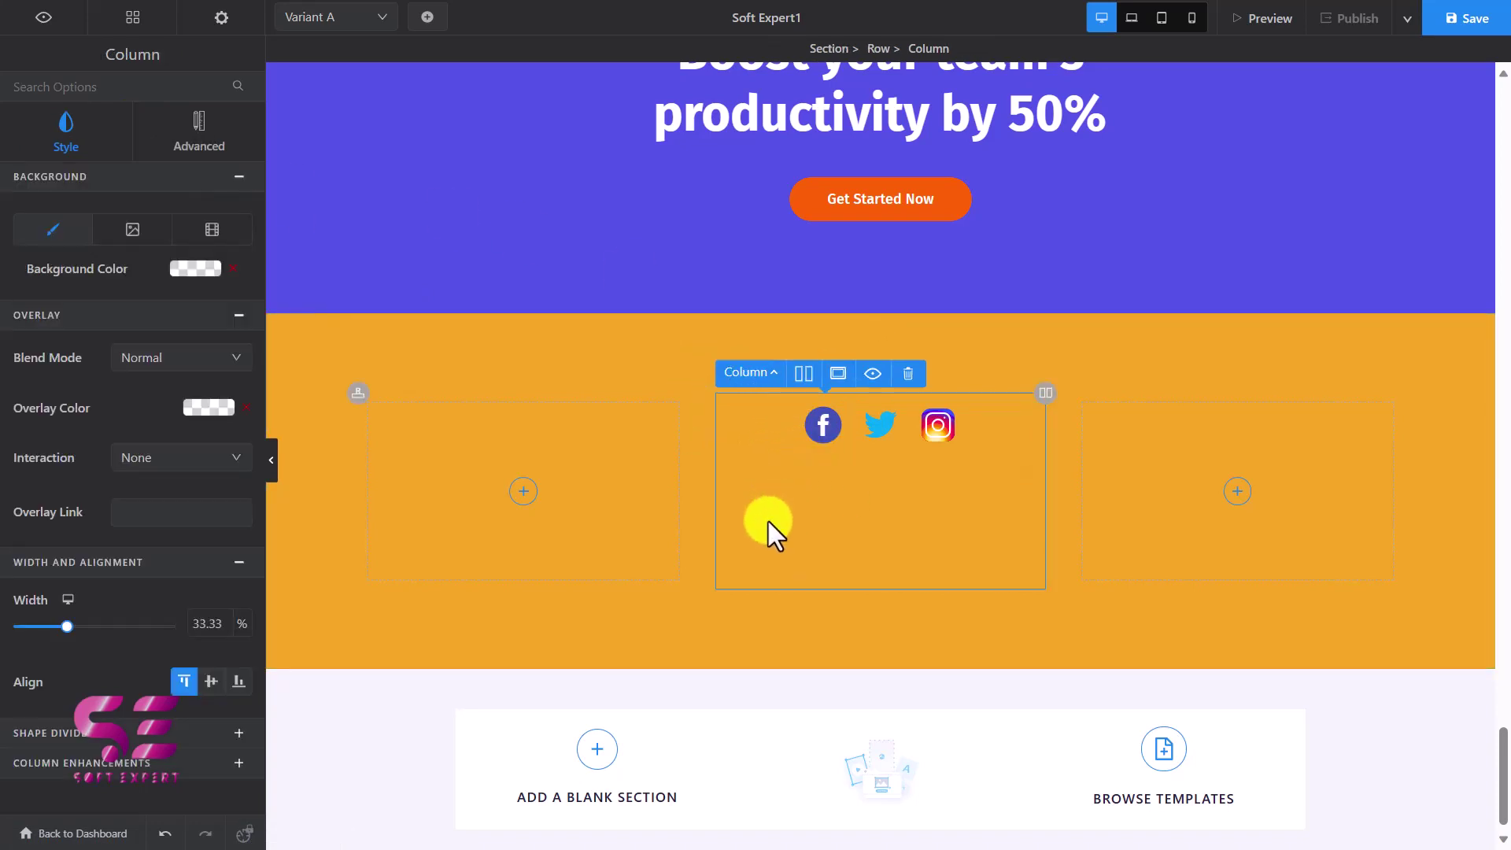
{"action": "left_click", "coordinate": [211, 681]}
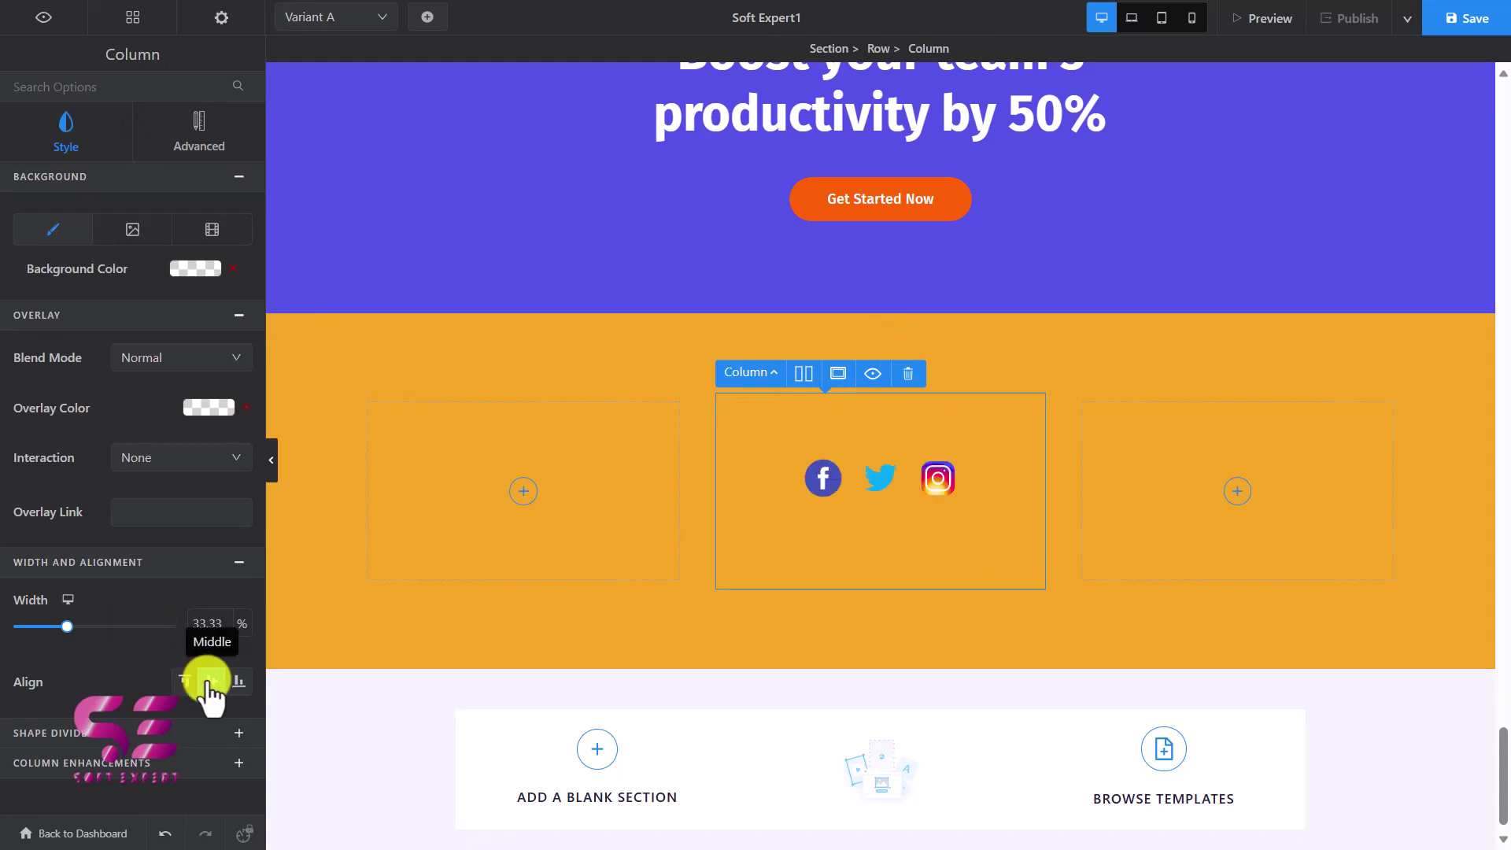
{"action": "left_click", "coordinate": [238, 681]}
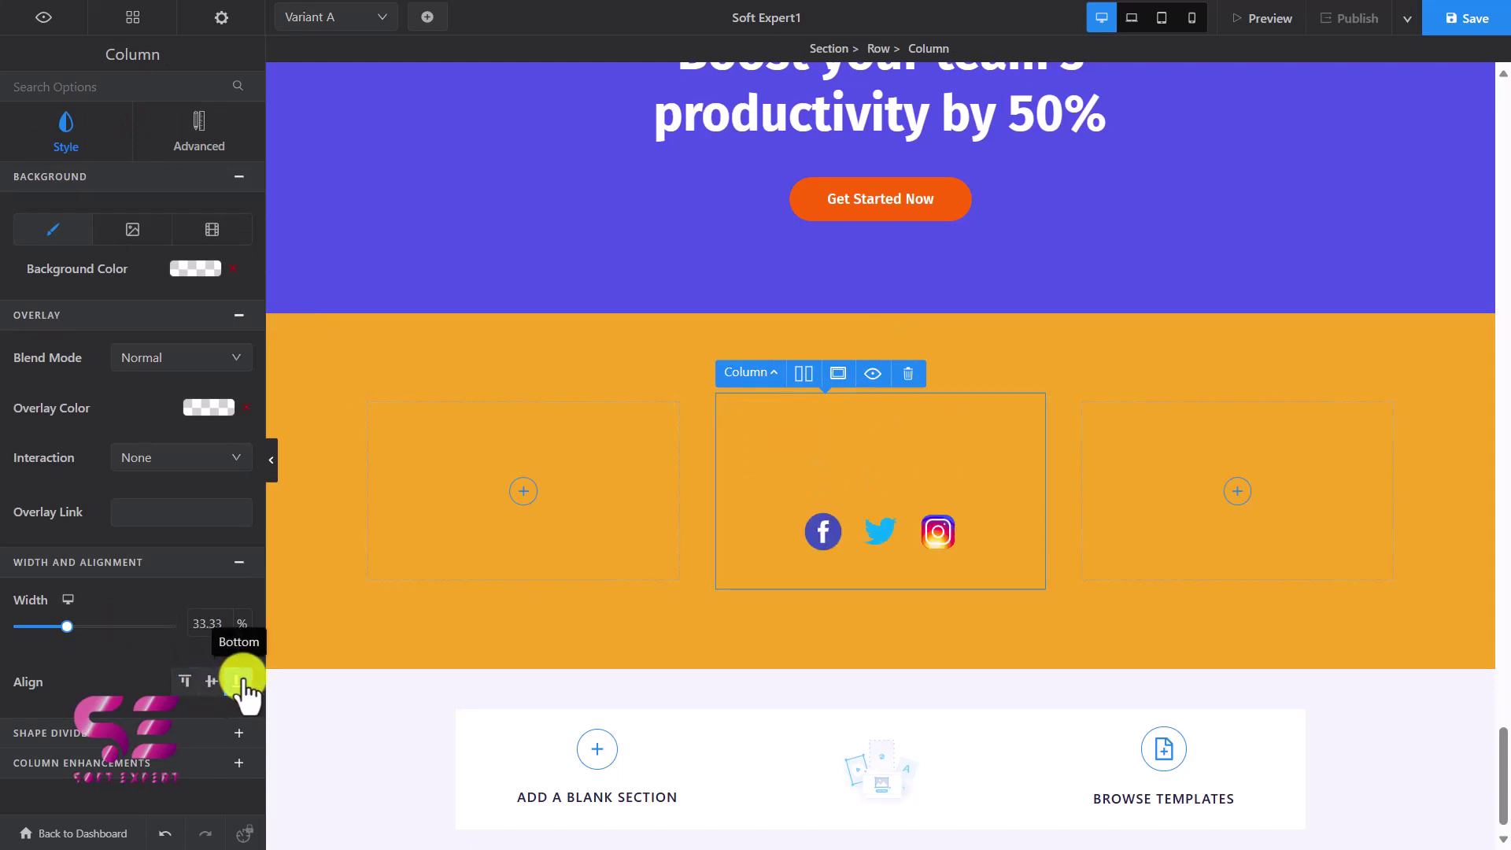
{"action": "left_click", "coordinate": [238, 682]}
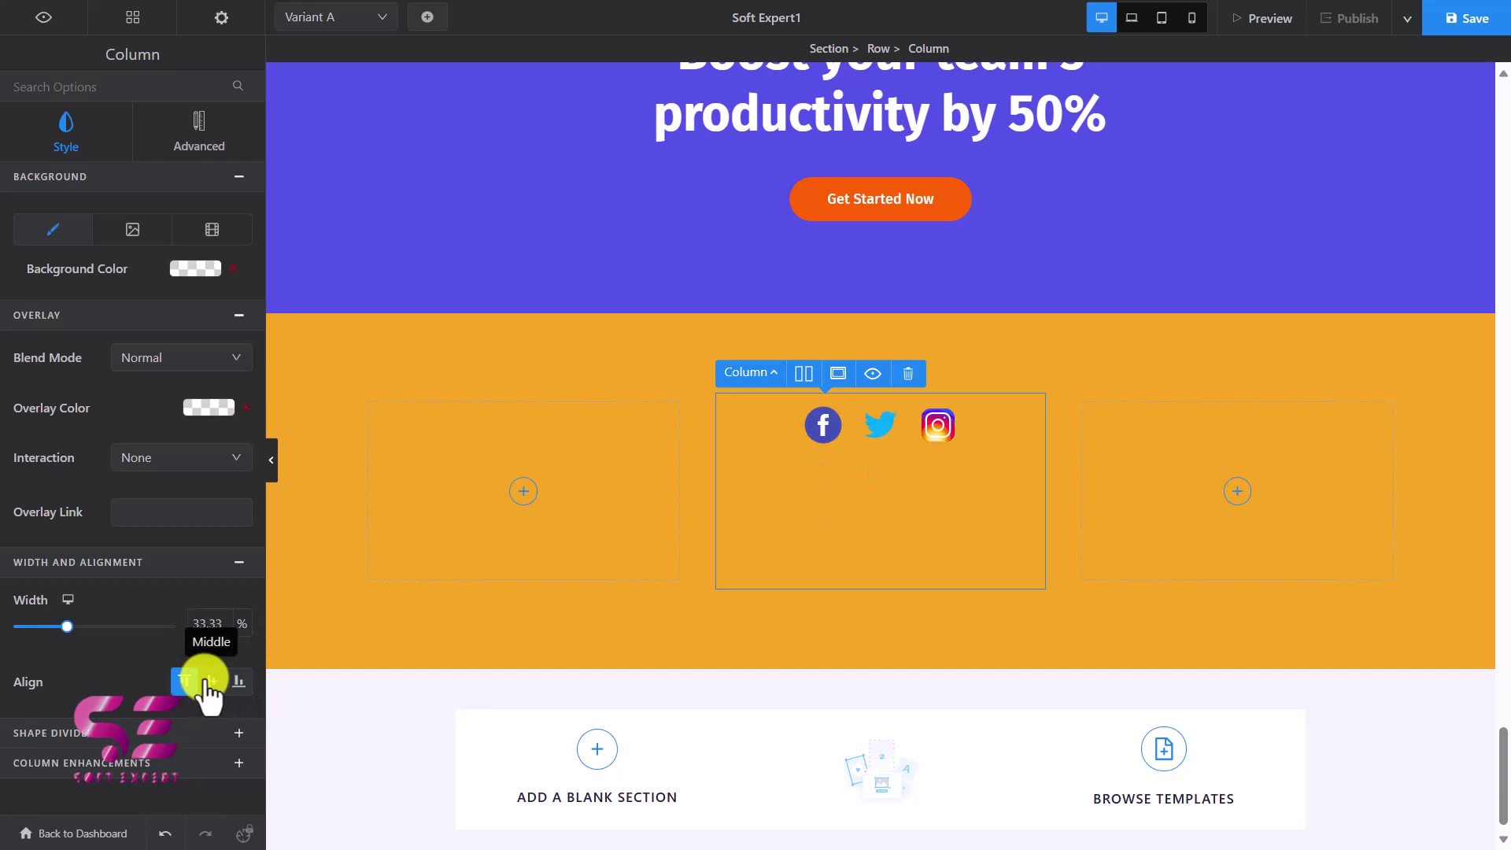
{"action": "left_click", "coordinate": [210, 681]}
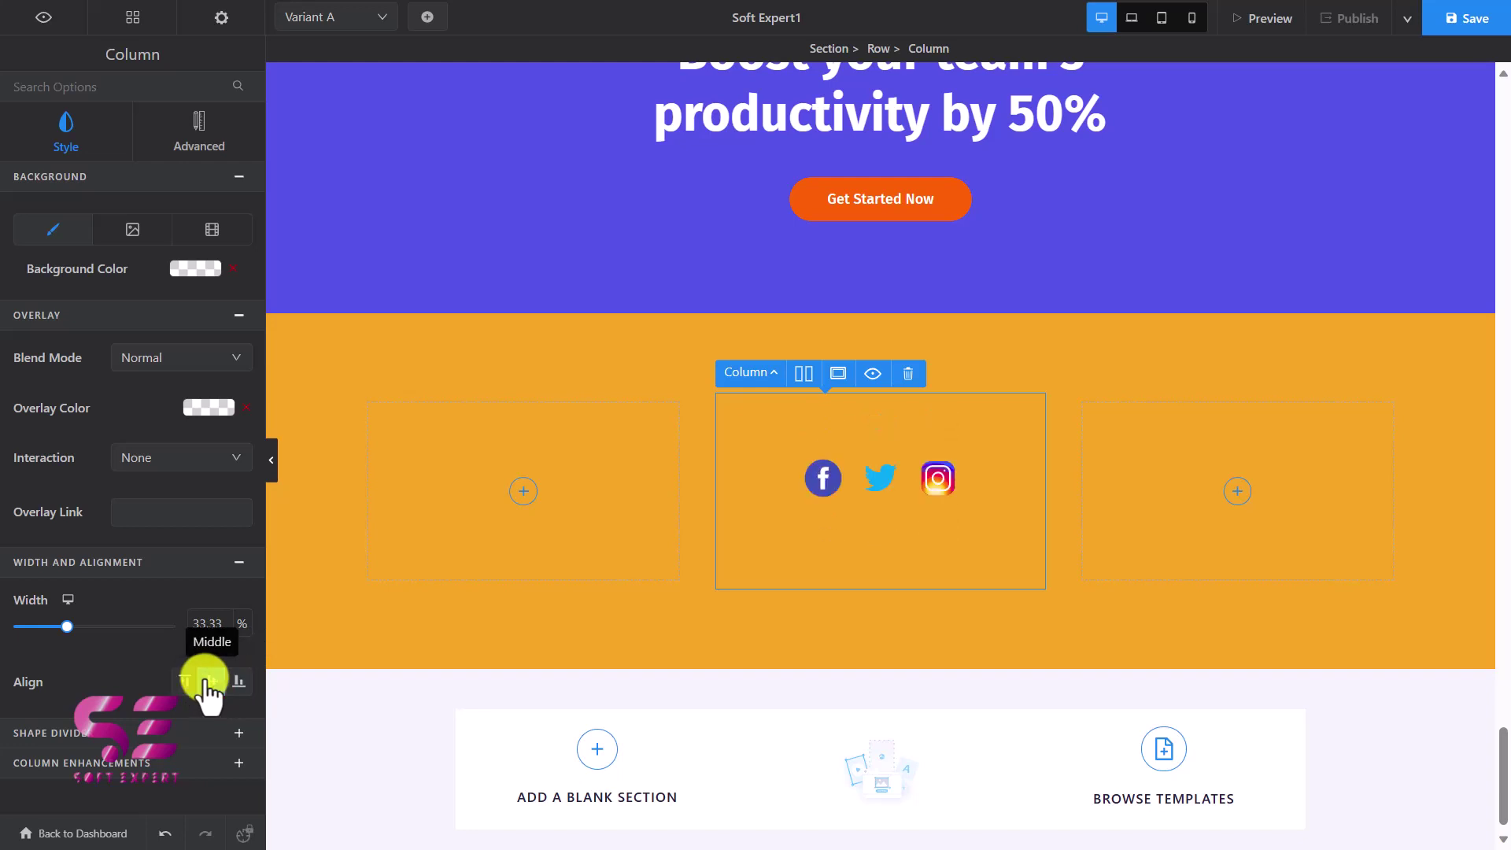
Insert a YouTube video with a 10 px border radius and move it to the right column
{"action": "left_click", "coordinate": [523, 491]}
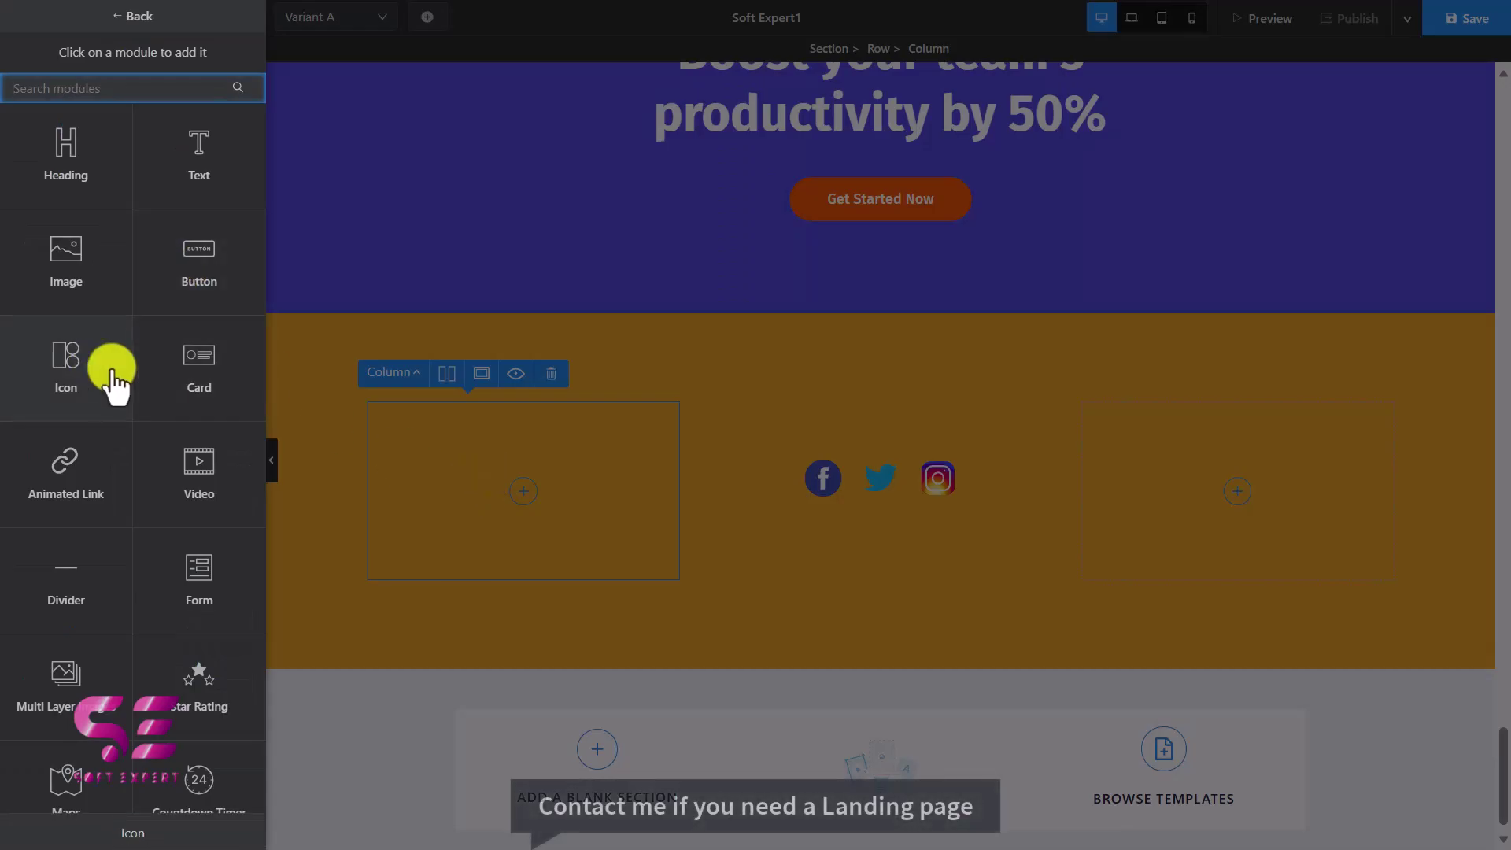
{"action": "left_click", "coordinate": [165, 464]}
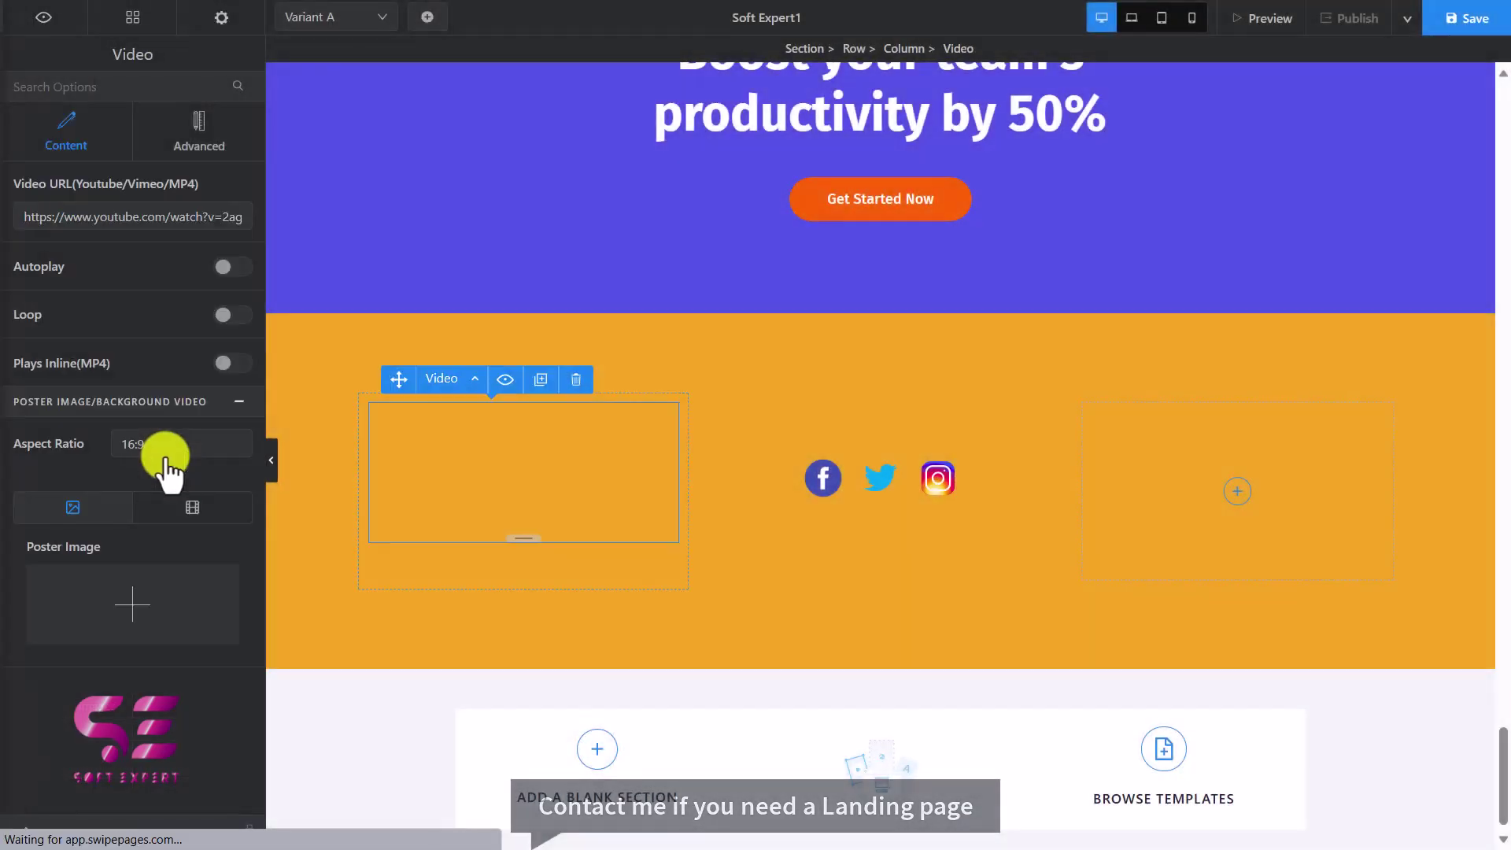
{"action": "left_click_drag", "start_coordinate": [43, 214], "coordinate": [236, 212]}
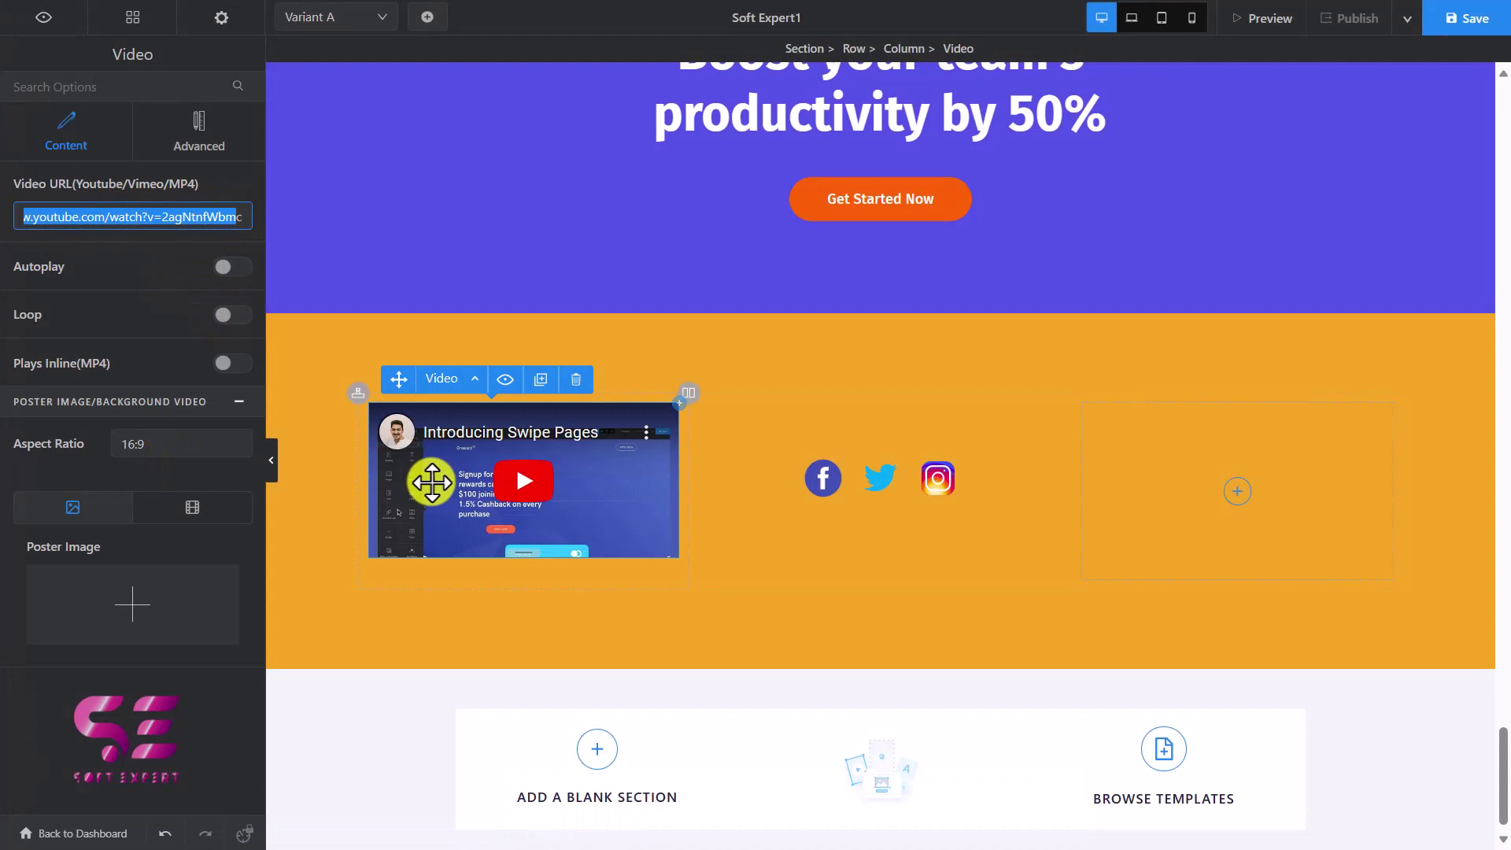
{"action": "left_click", "coordinate": [193, 128]}
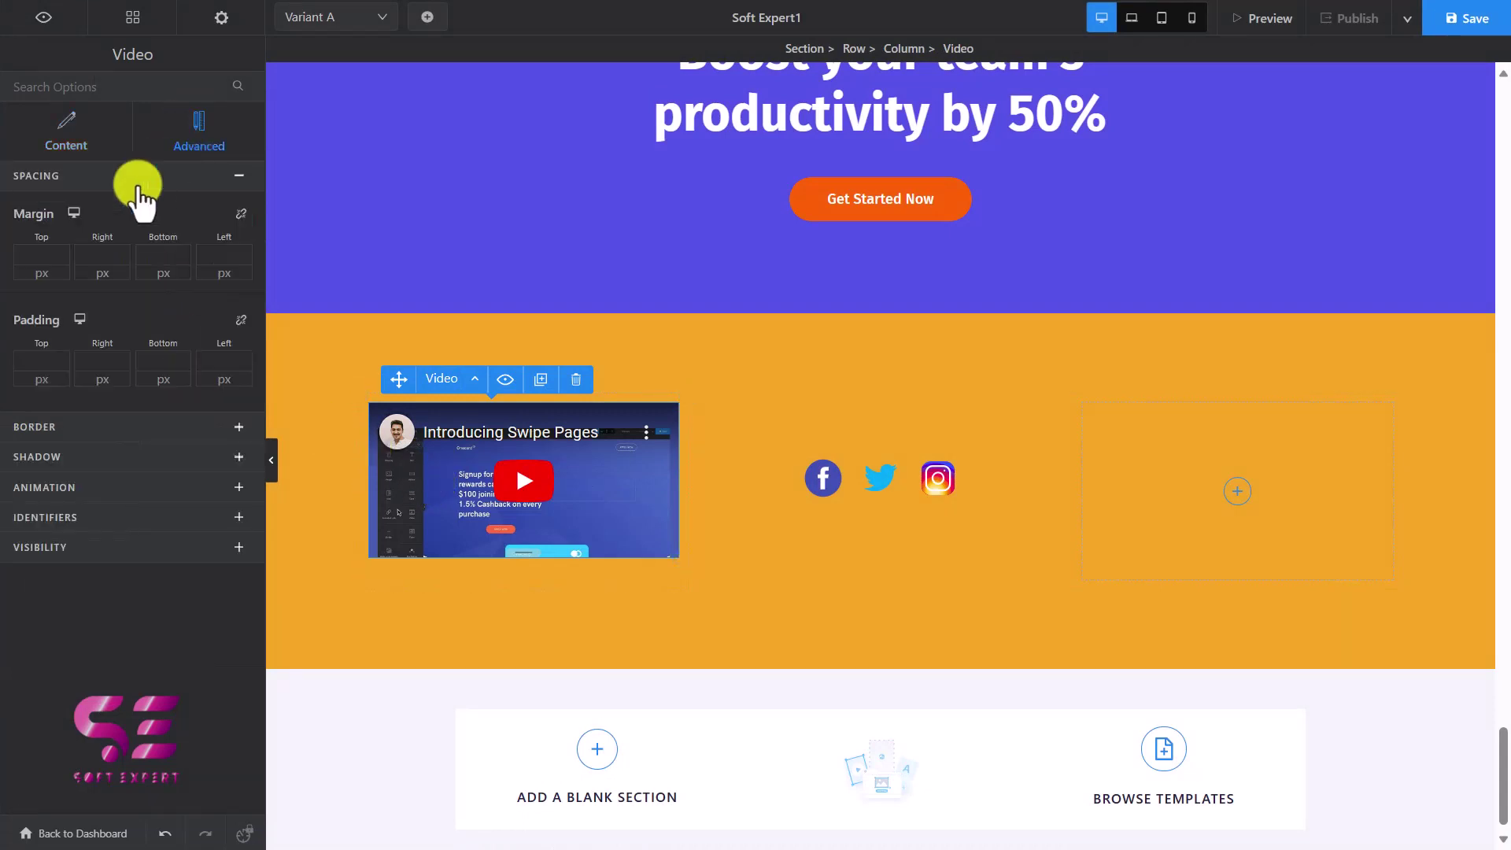
{"action": "left_click", "coordinate": [49, 428]}
{"action": "scroll", "coordinate": [211, 631], "scroll_direction": "down", "scroll_amount": 1}
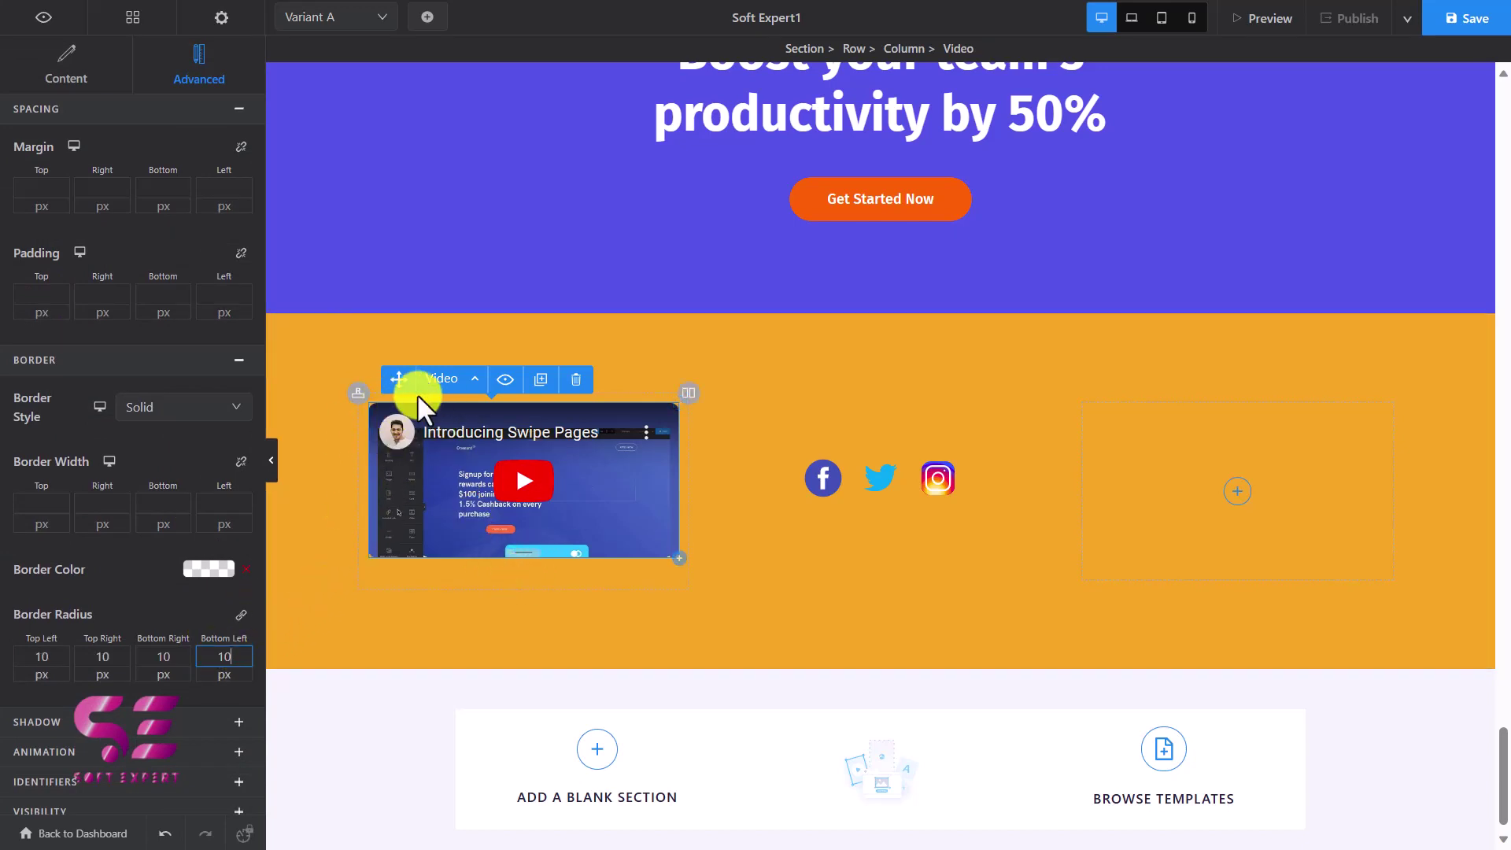
{"action": "left_click_drag", "start_coordinate": [401, 379], "coordinate": [1149, 485]}
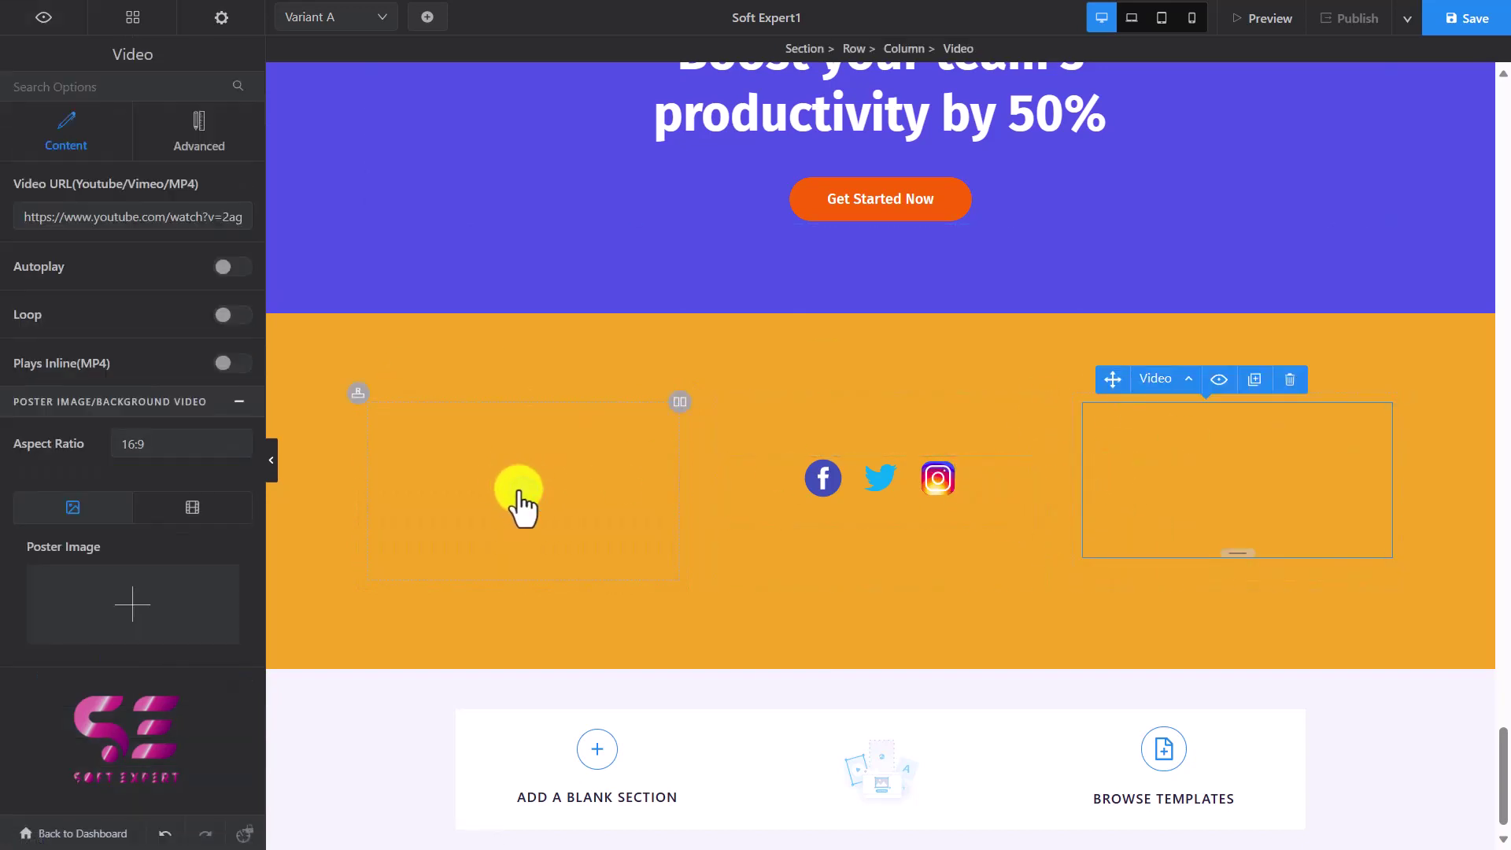
Add an 'About' heading to the left column with a text paragraph below it
{"action": "left_click", "coordinate": [520, 504]}
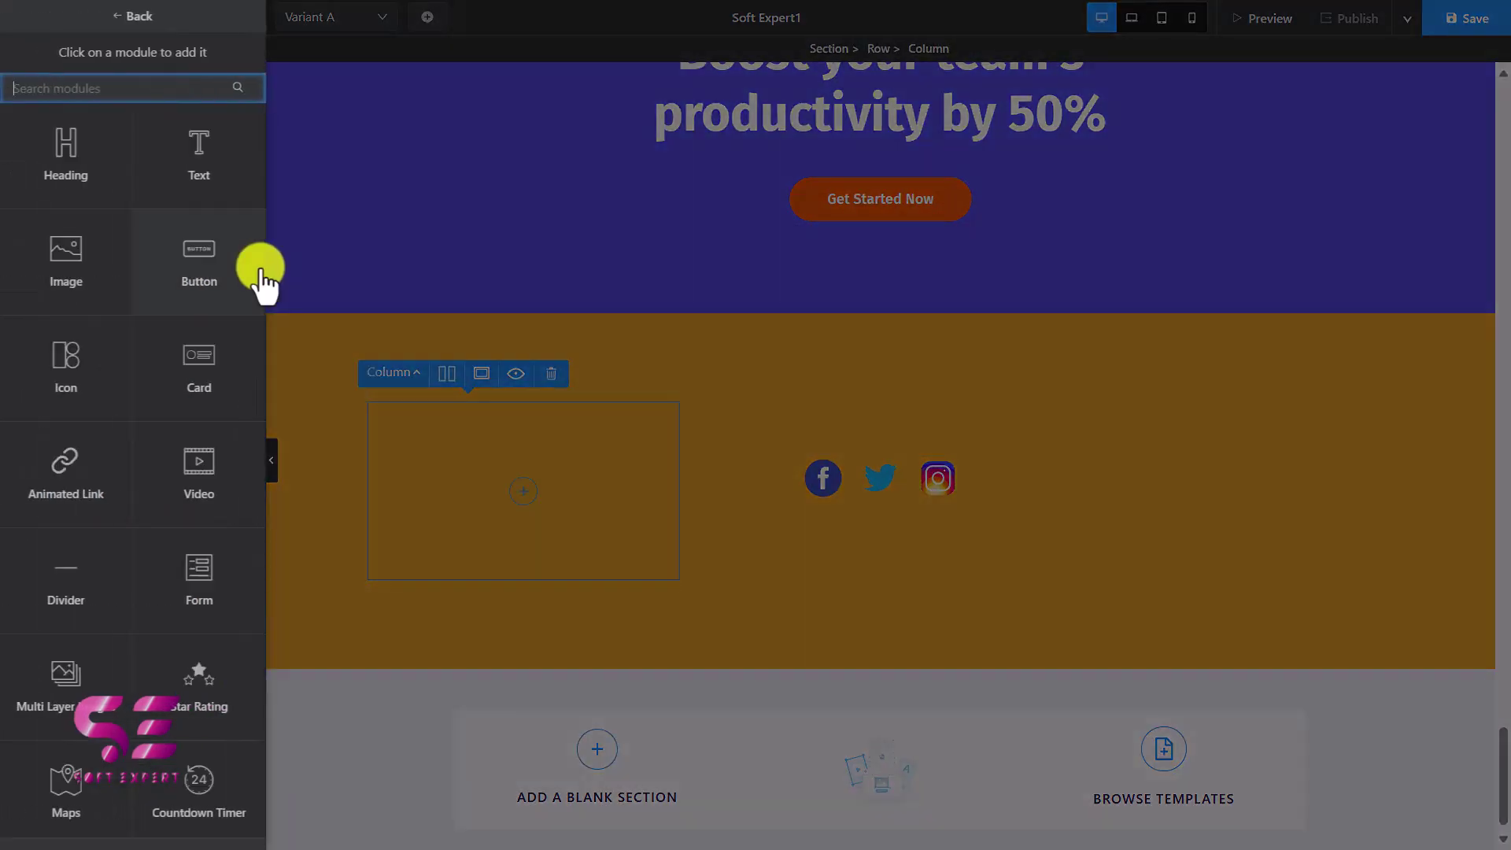
{"action": "left_click", "coordinate": [59, 157]}
{"action": "triple_click", "coordinate": [382, 425]}
{"action": "key", "text": "BackSpace"}
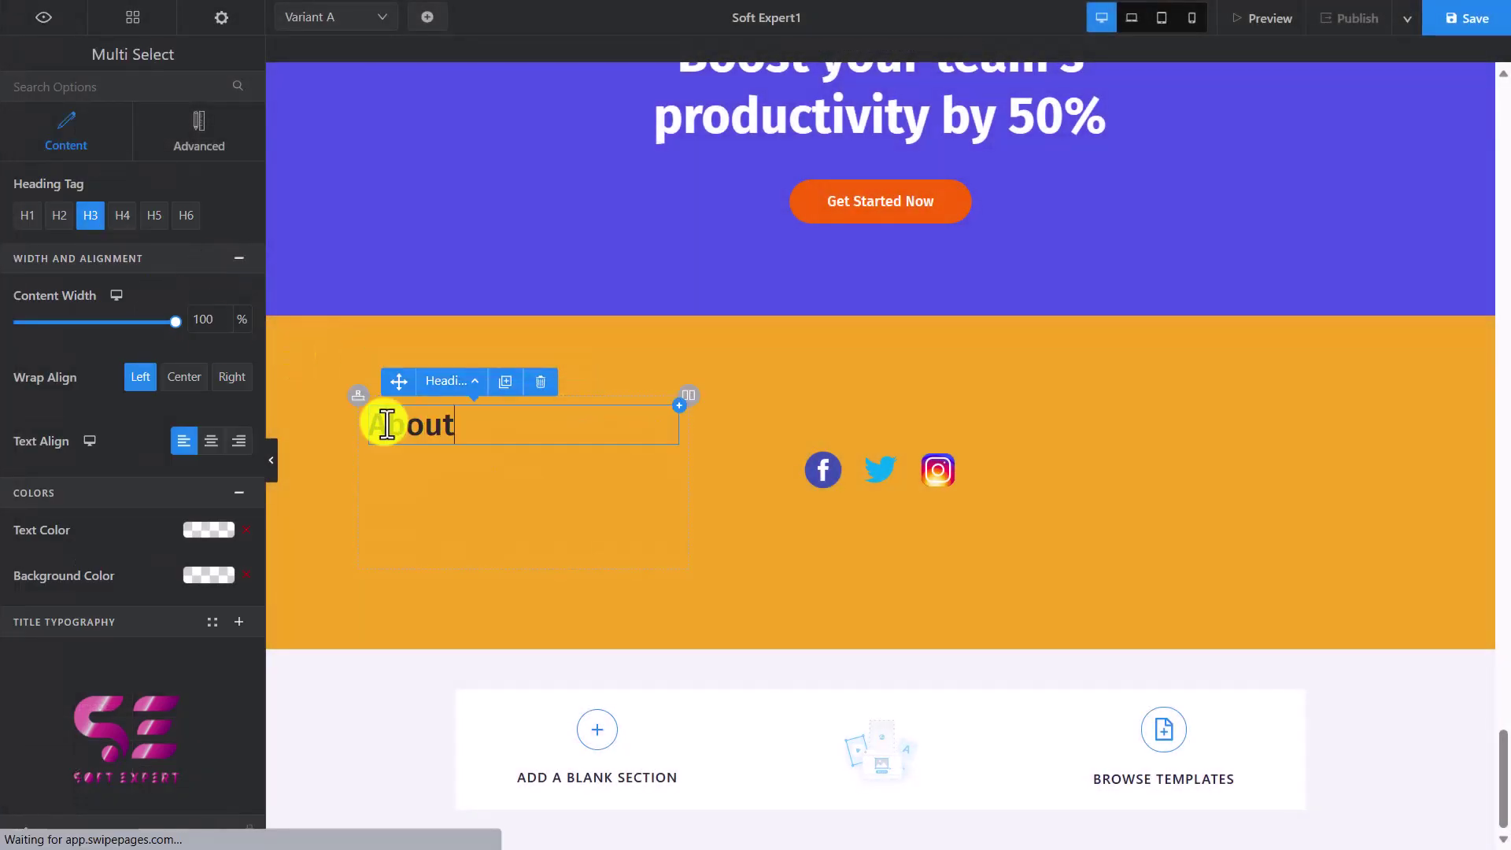
{"action": "left_click", "coordinate": [132, 25]}
{"action": "left_click_drag", "start_coordinate": [189, 157], "coordinate": [404, 445]}
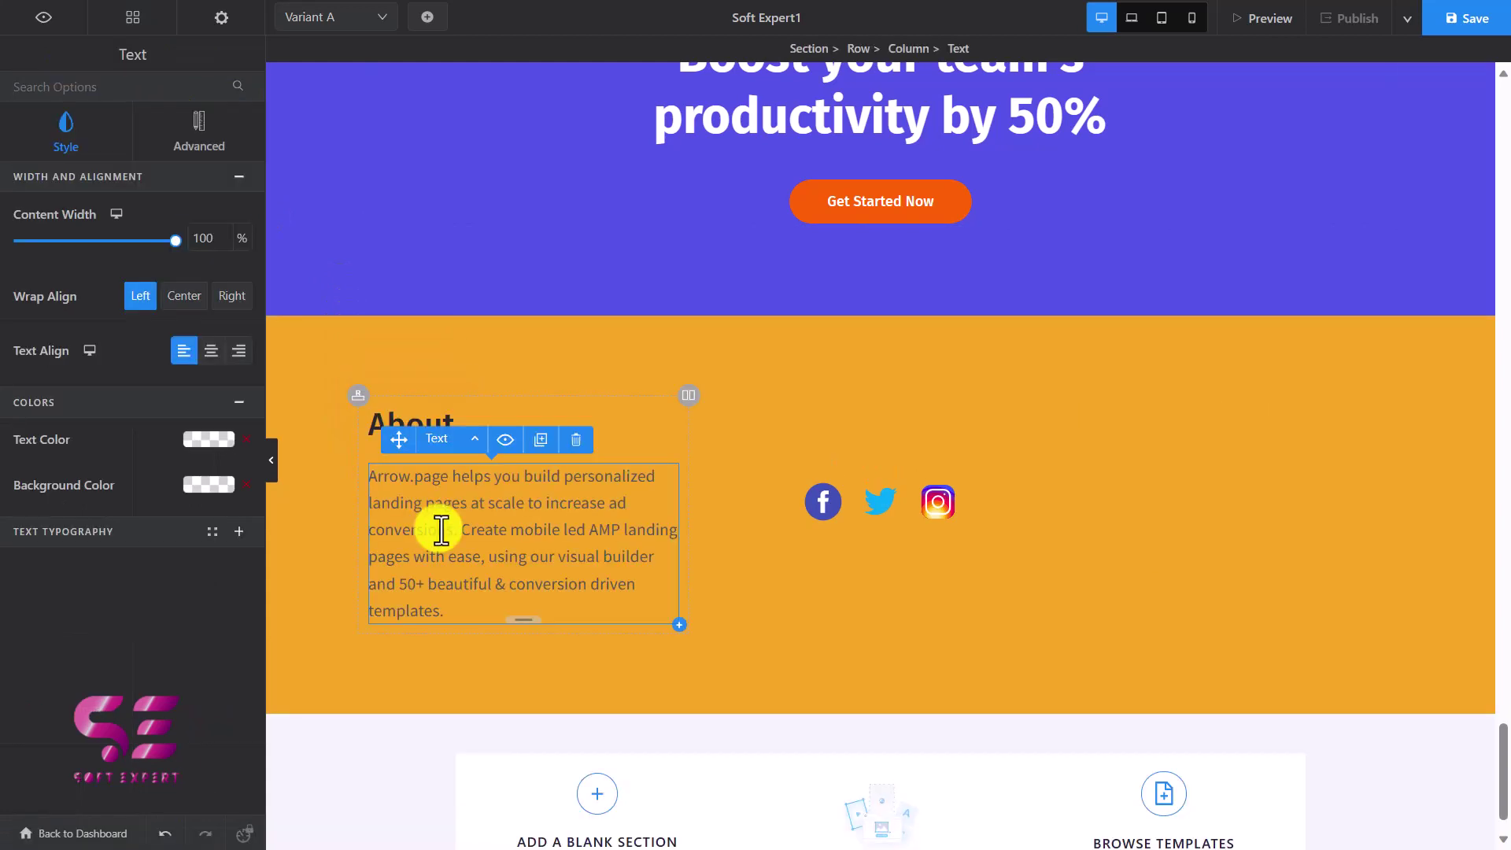
{"action": "left_click", "coordinate": [1115, 560]}
Apply the Orange Gradient background to the About section
{"action": "left_click", "coordinate": [535, 449]}
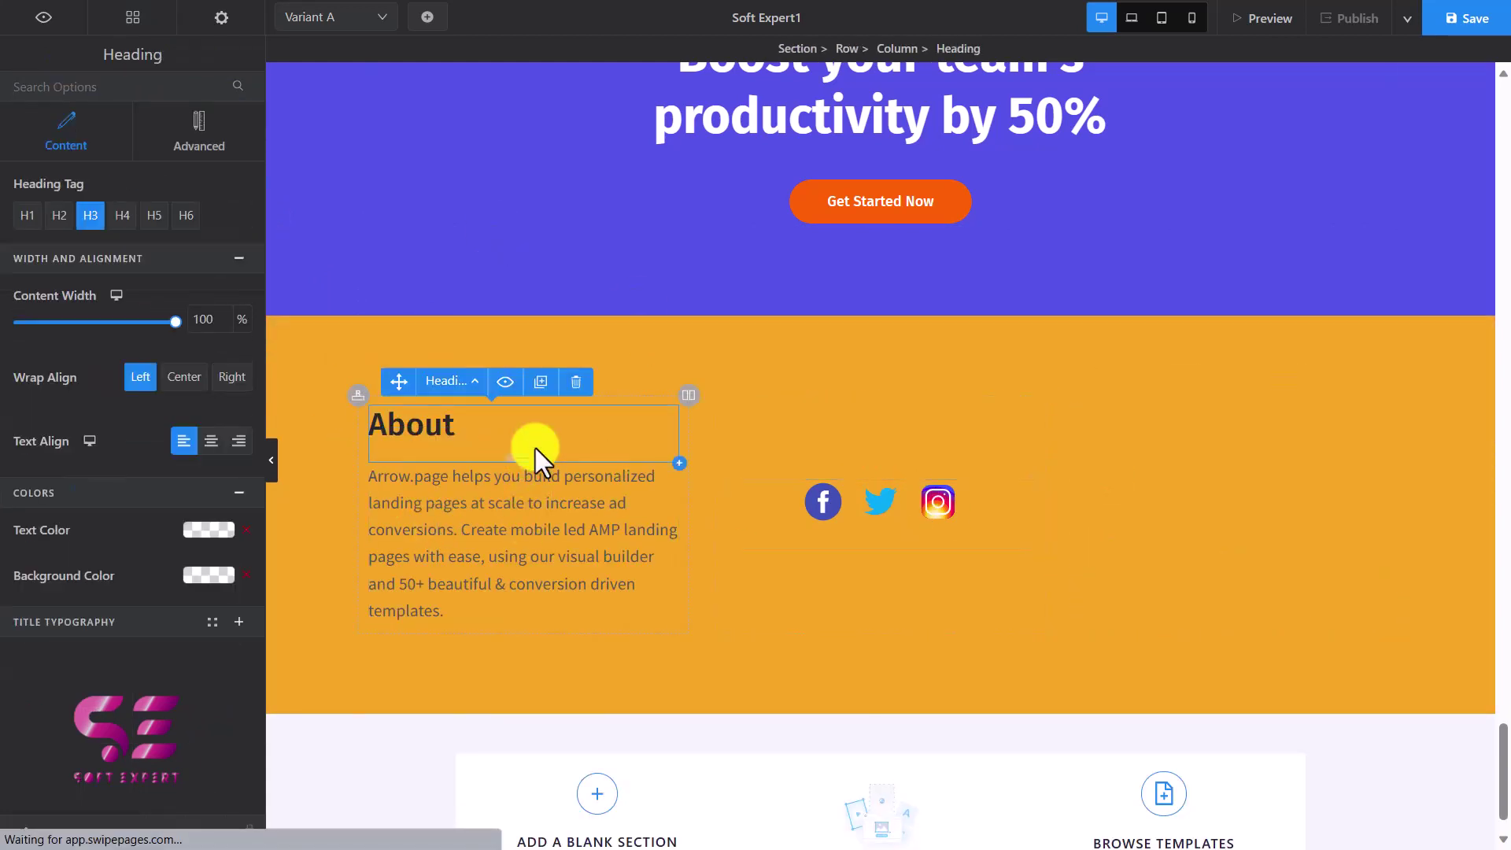
{"action": "left_click", "coordinate": [650, 323]}
{"action": "left_click", "coordinate": [195, 268]}
{"action": "left_click", "coordinate": [77, 433]}
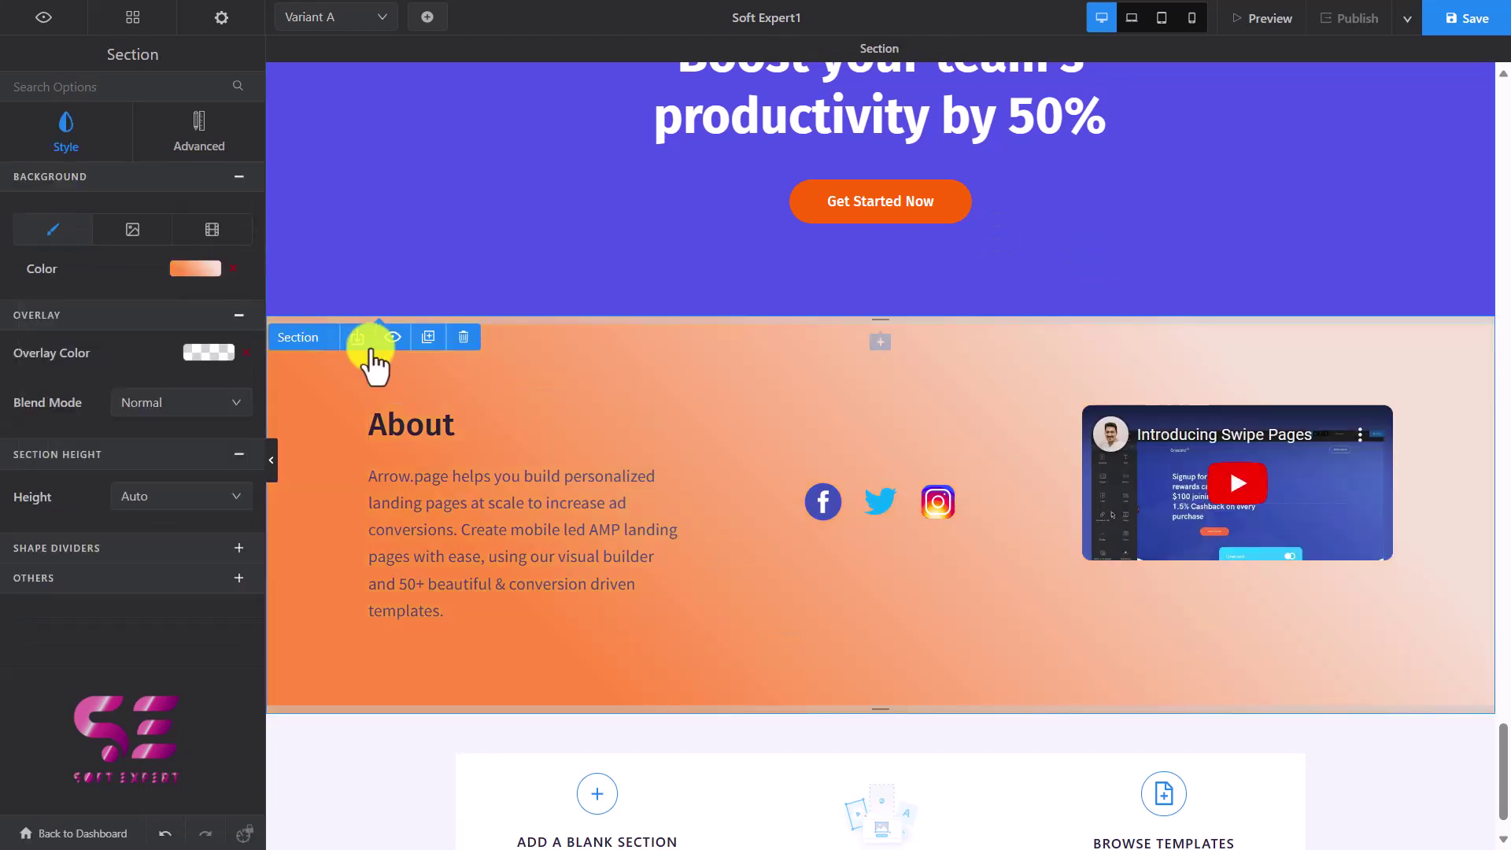
Move the About section above the 'Used and loved by over 8000 companies' section
{"action": "left_click", "coordinate": [393, 337]}
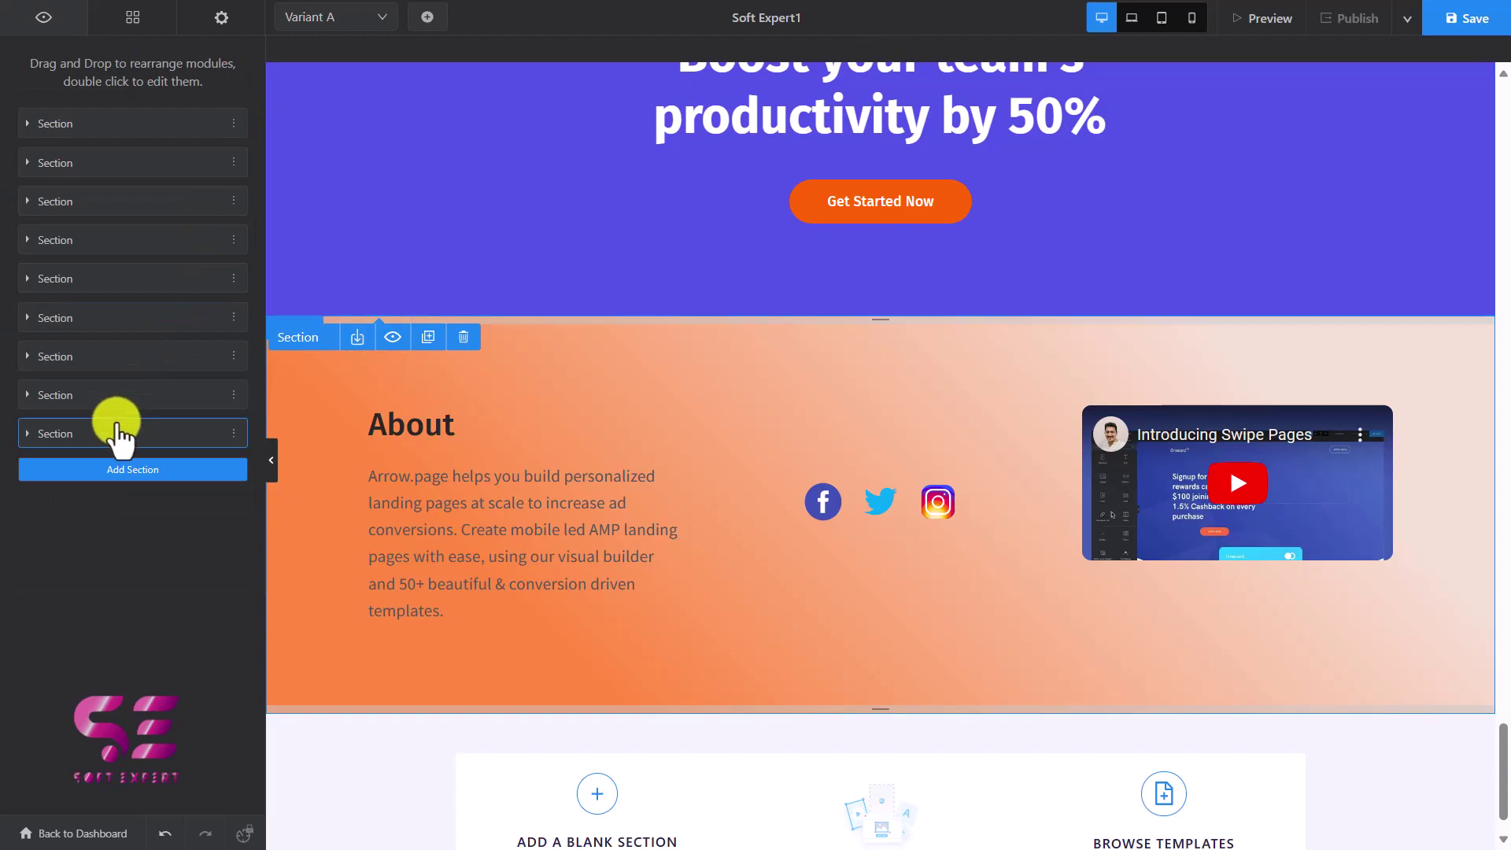
{"action": "left_click_drag", "start_coordinate": [110, 433], "coordinate": [105, 271]}
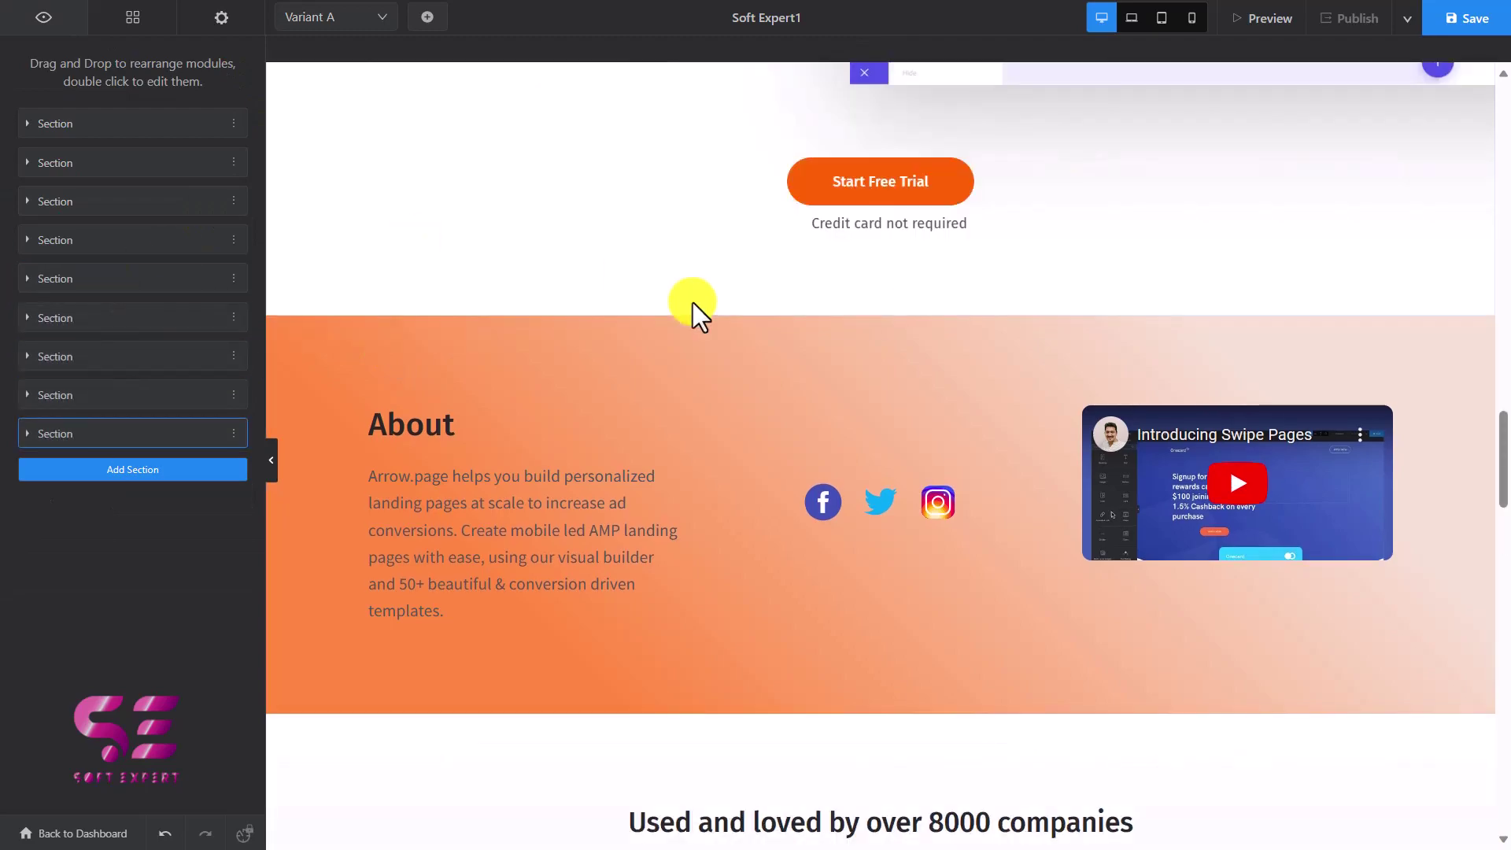
{"action": "scroll", "coordinate": [692, 304], "scroll_direction": "up", "scroll_amount": 15}
{"action": "scroll", "coordinate": [942, 565], "scroll_direction": "down", "scroll_amount": 15}
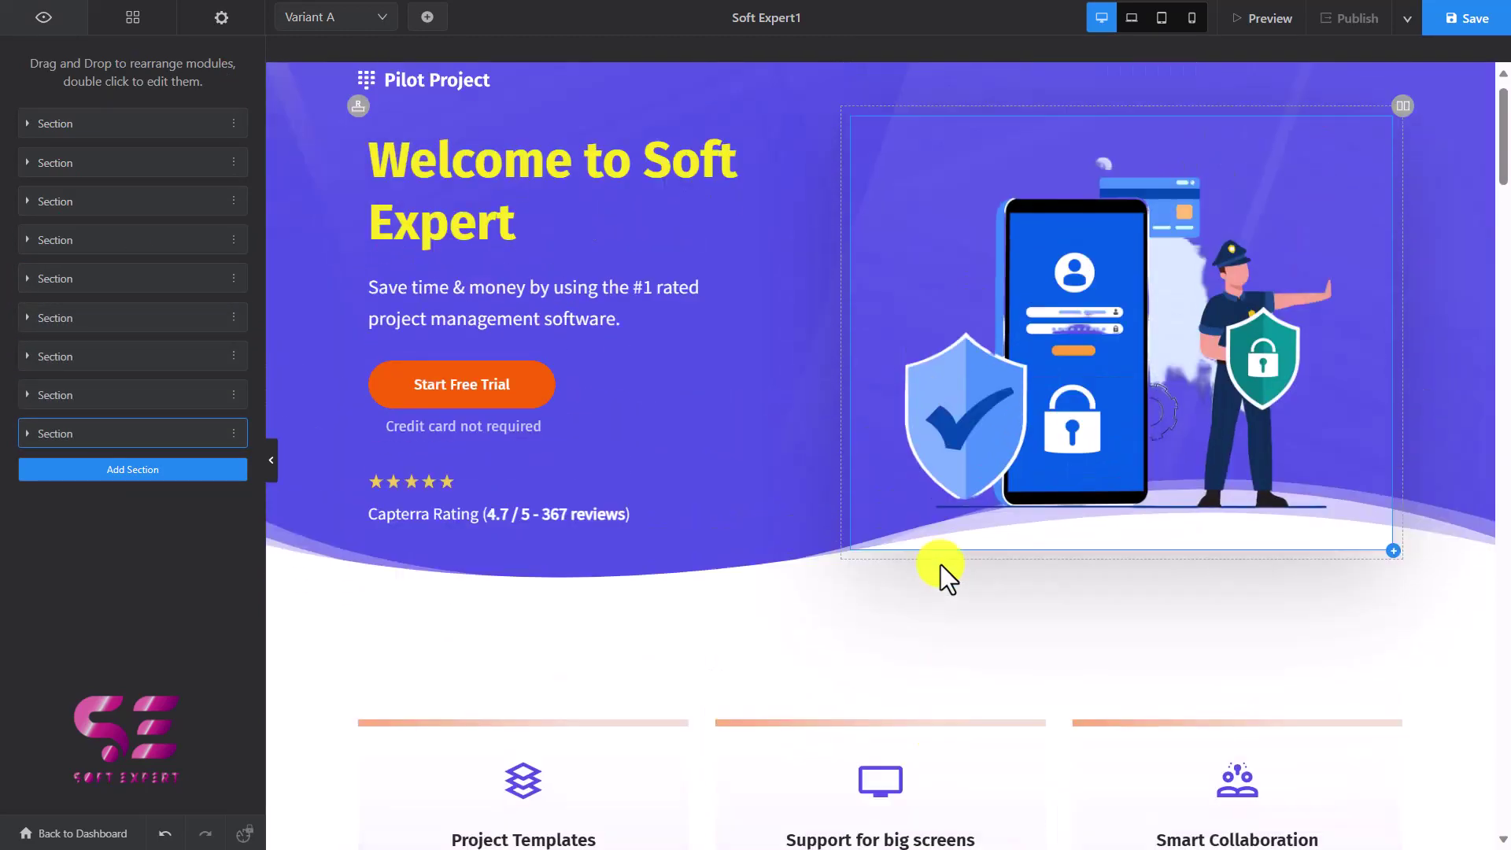
{"action": "scroll", "coordinate": [941, 564], "scroll_direction": "down", "scroll_amount": 8}
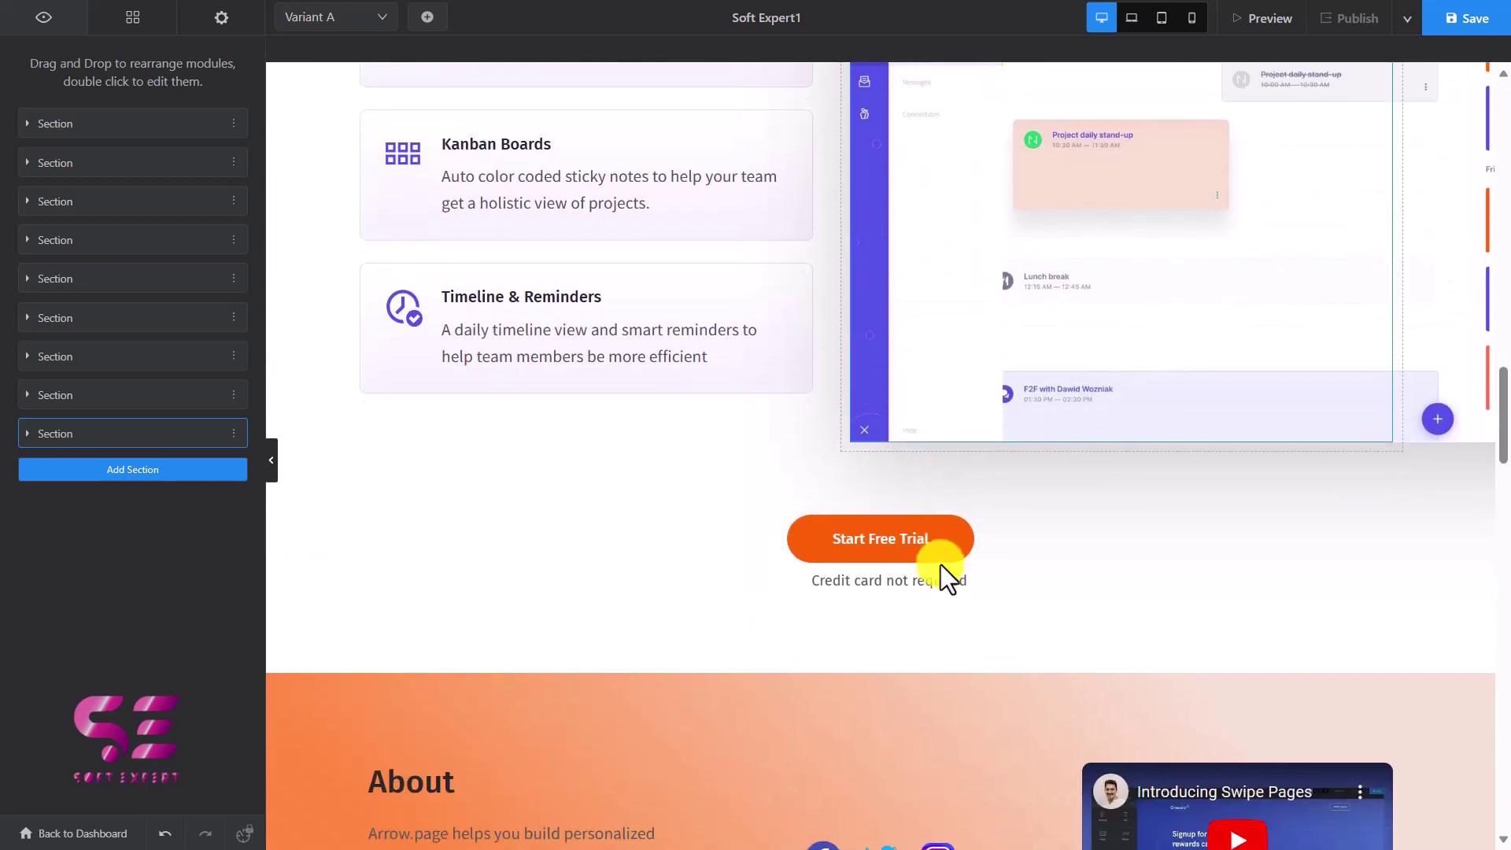
In mobile view, set the productivity heading's font size to 24 px, then return to desktop
{"action": "left_click", "coordinate": [1194, 20]}
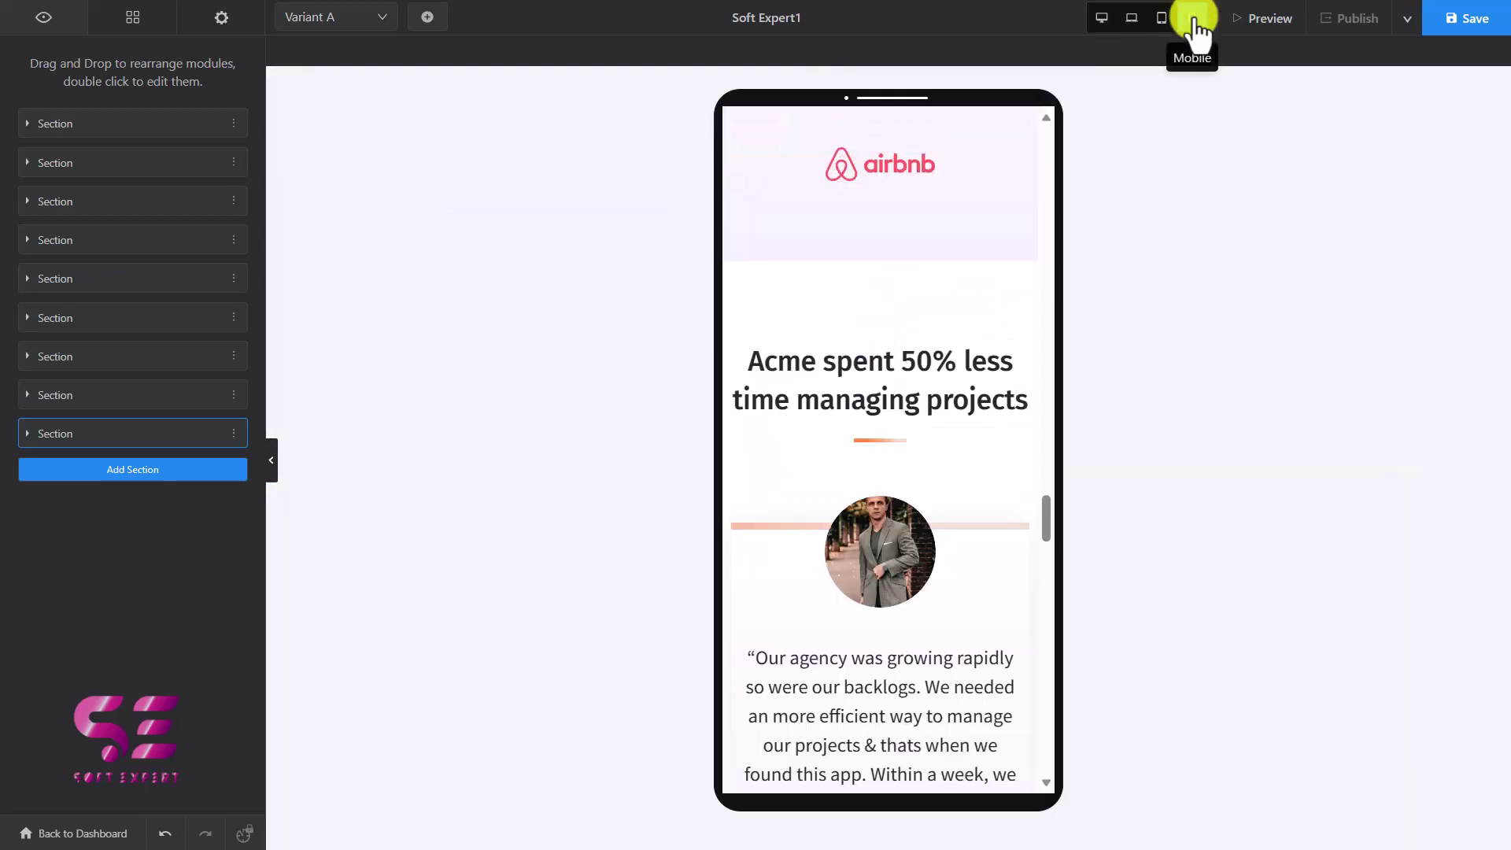
{"action": "scroll", "coordinate": [872, 516], "scroll_direction": "down", "scroll_amount": 15}
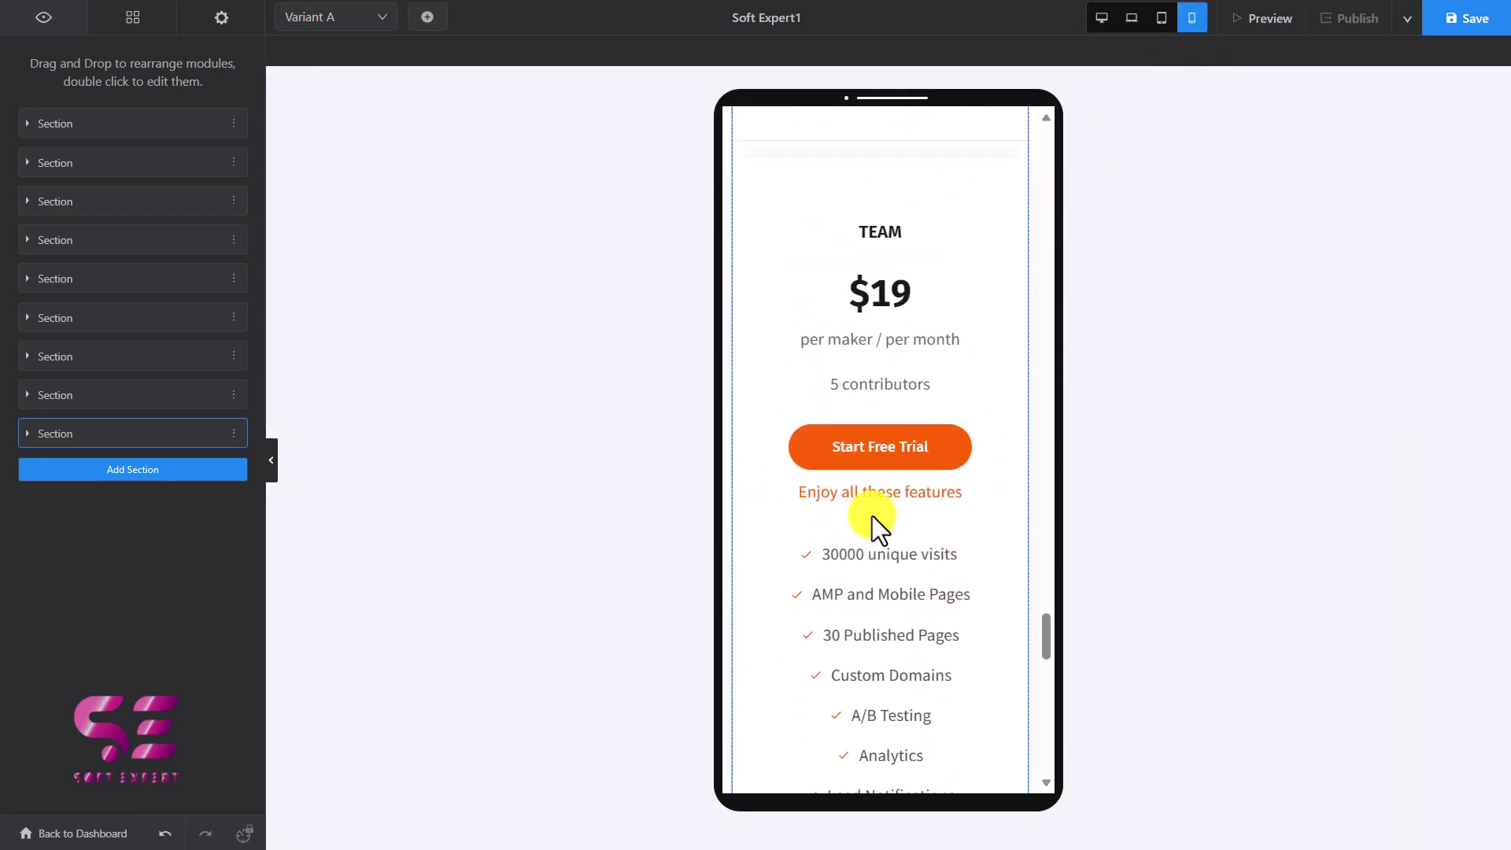
{"action": "scroll", "coordinate": [872, 516], "scroll_direction": "down", "scroll_amount": 10}
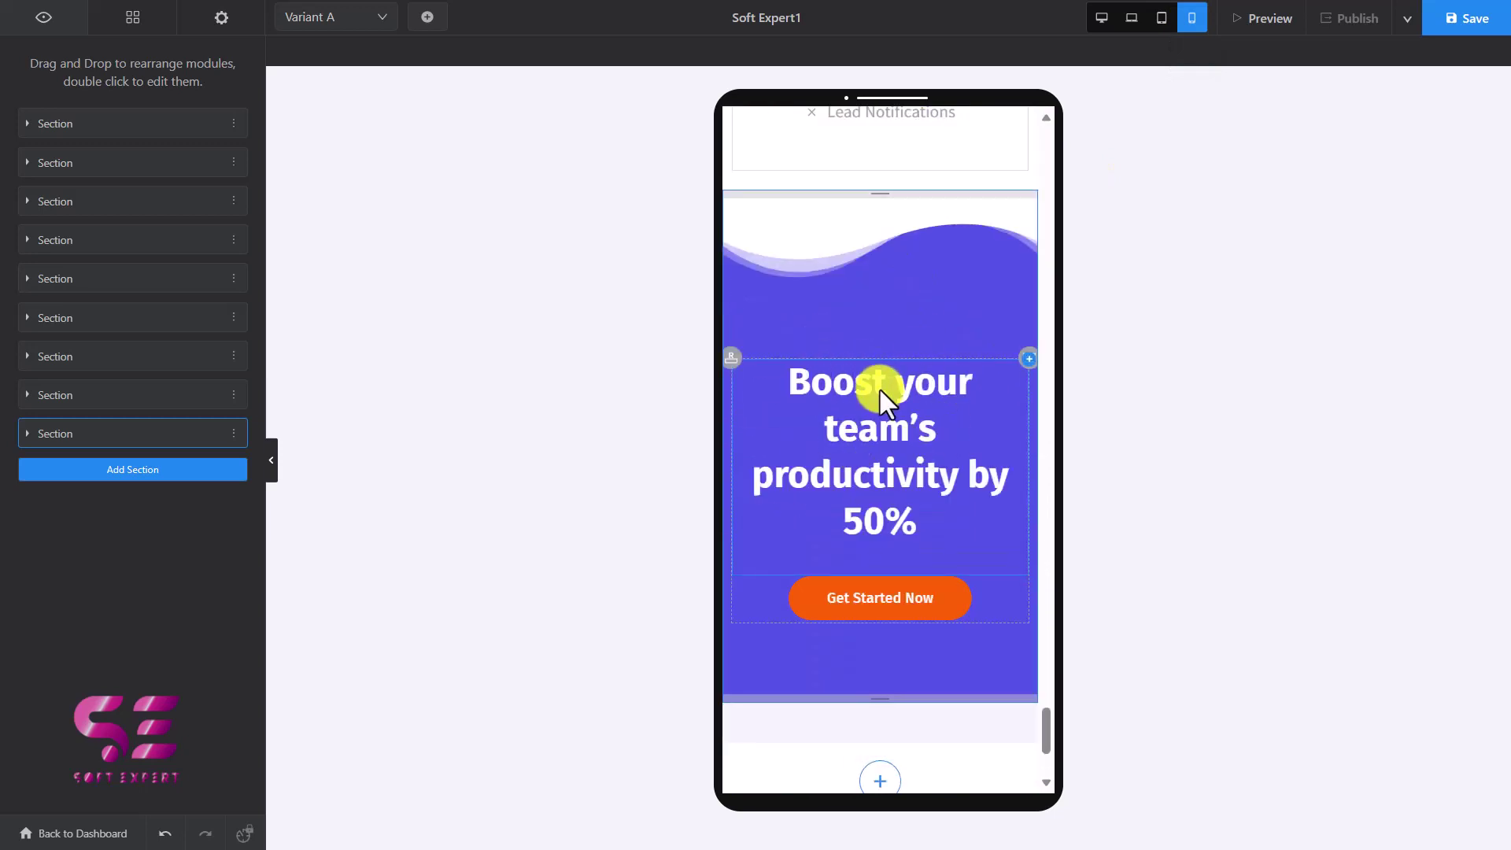
{"action": "left_click", "coordinate": [880, 391]}
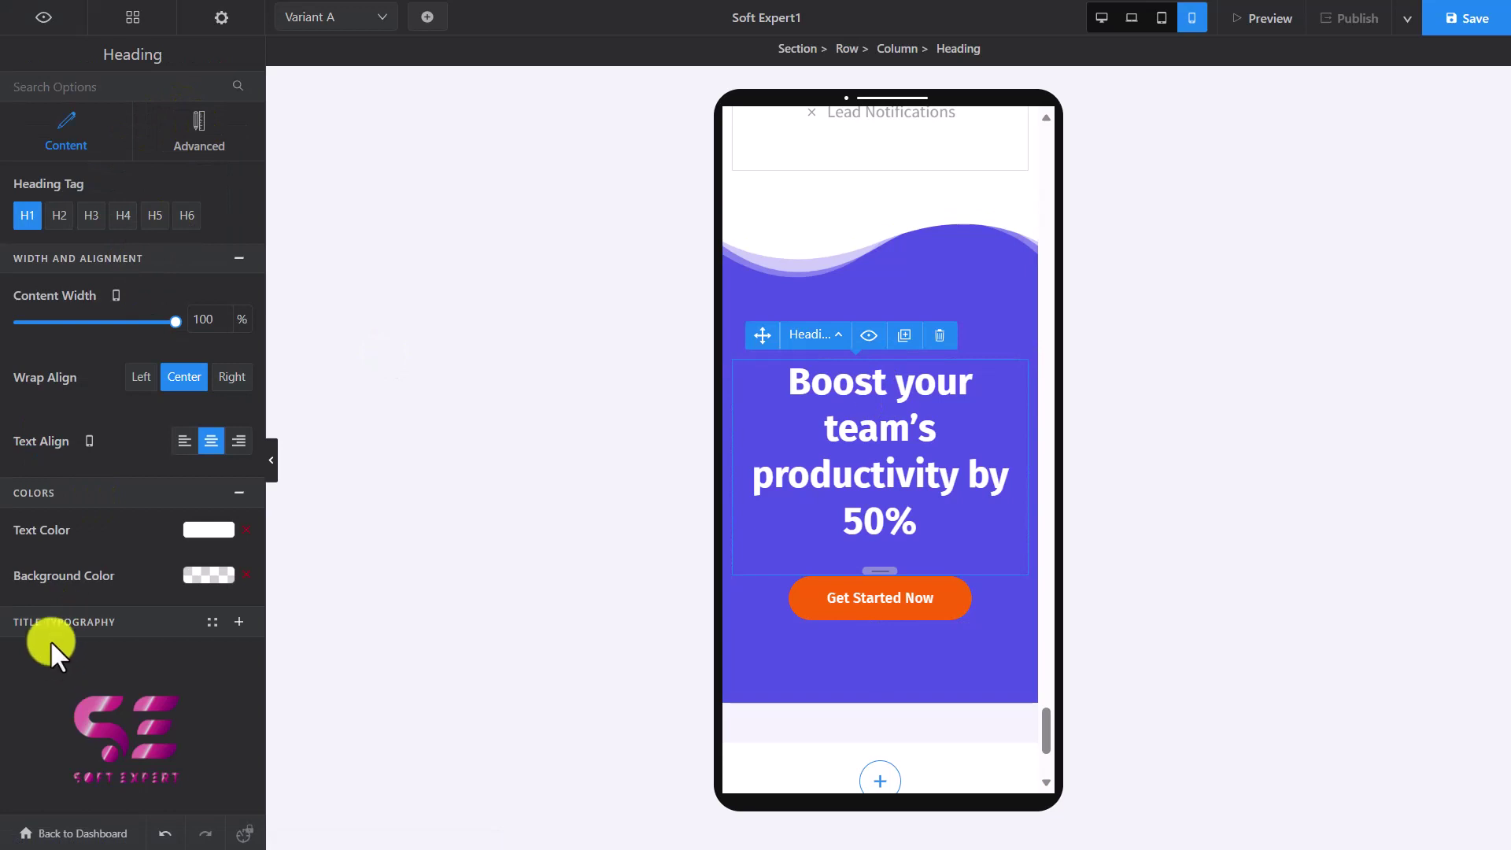
{"action": "left_click", "coordinate": [116, 623]}
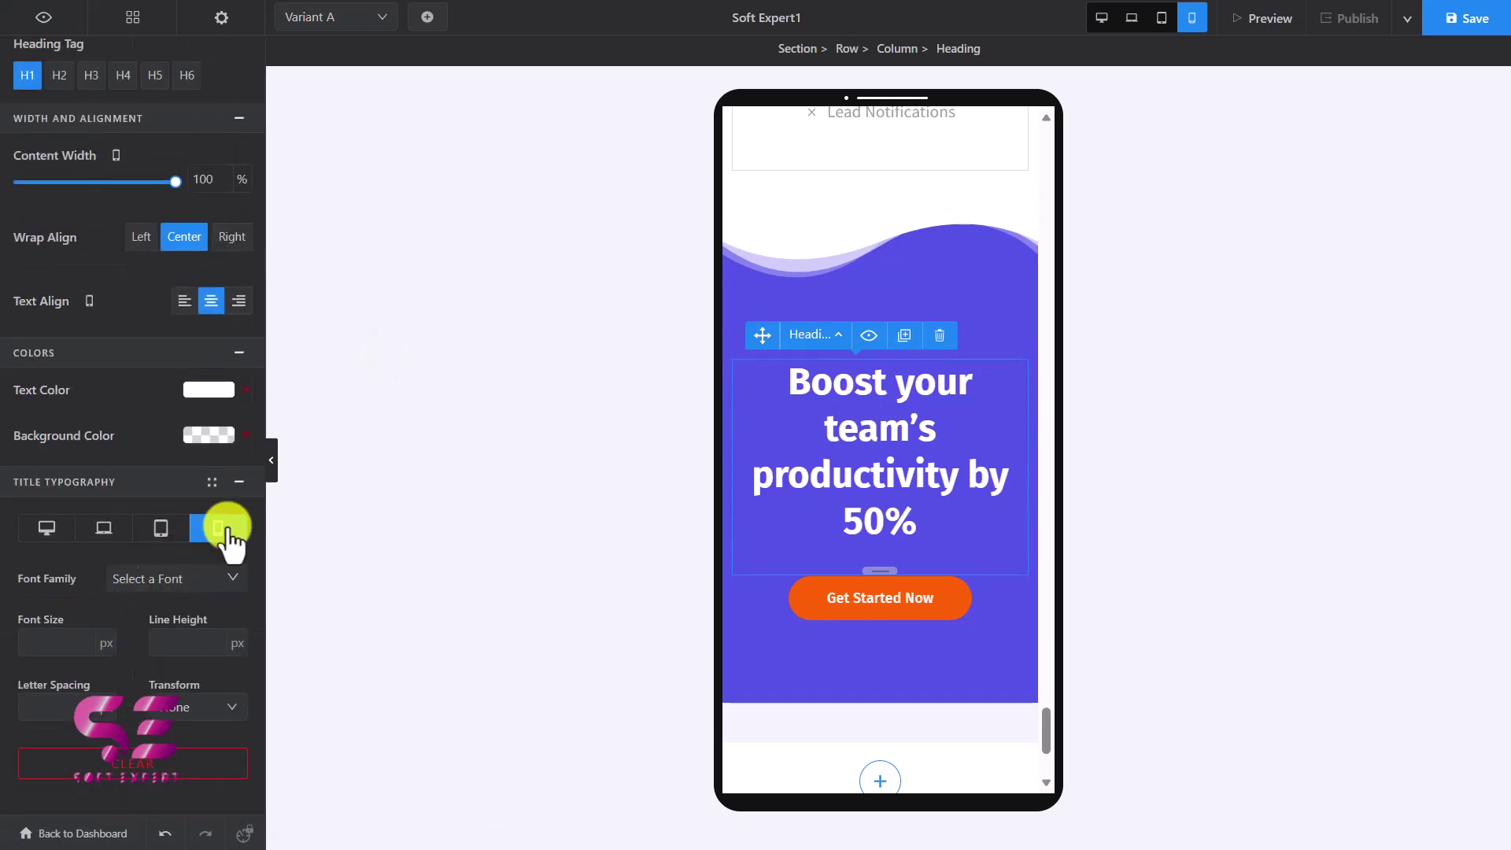
{"action": "type", "text": "24"}
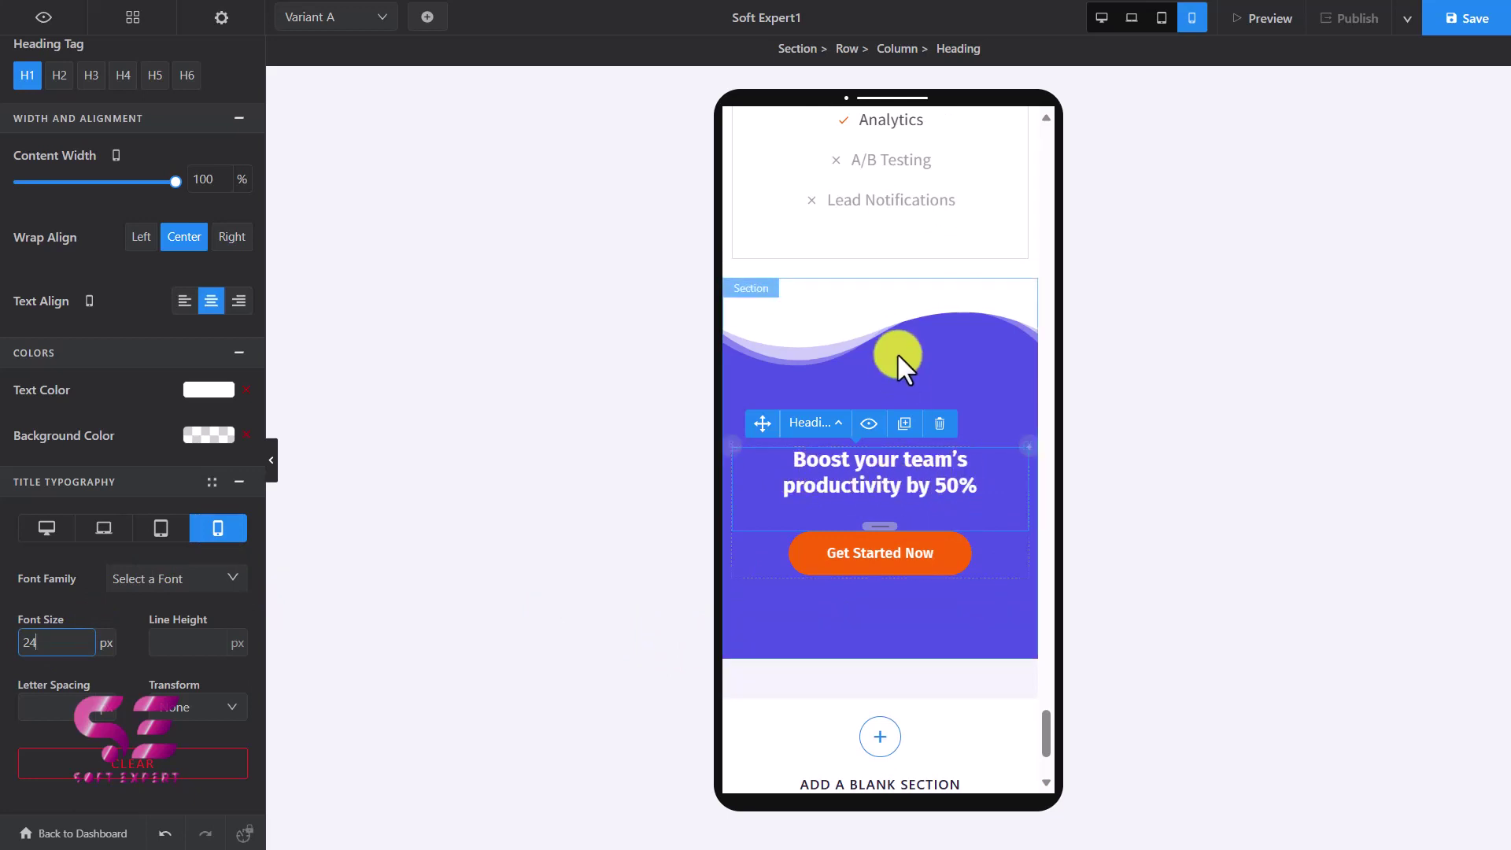
{"action": "left_click", "coordinate": [1102, 22]}
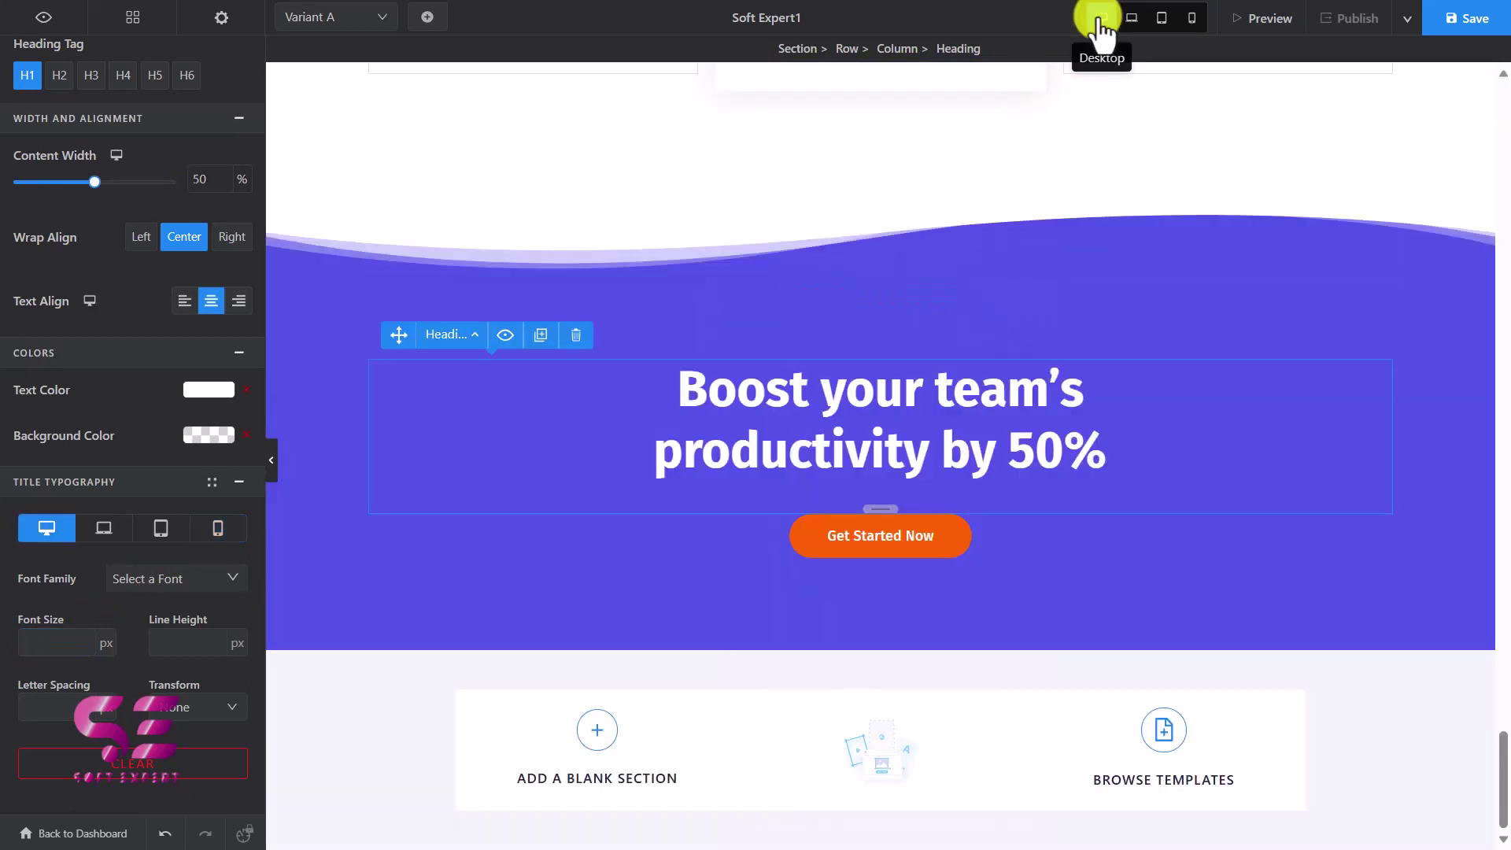
Save the Soft Expert1 page and expand the Publish options
{"action": "left_click", "coordinate": [1464, 28]}
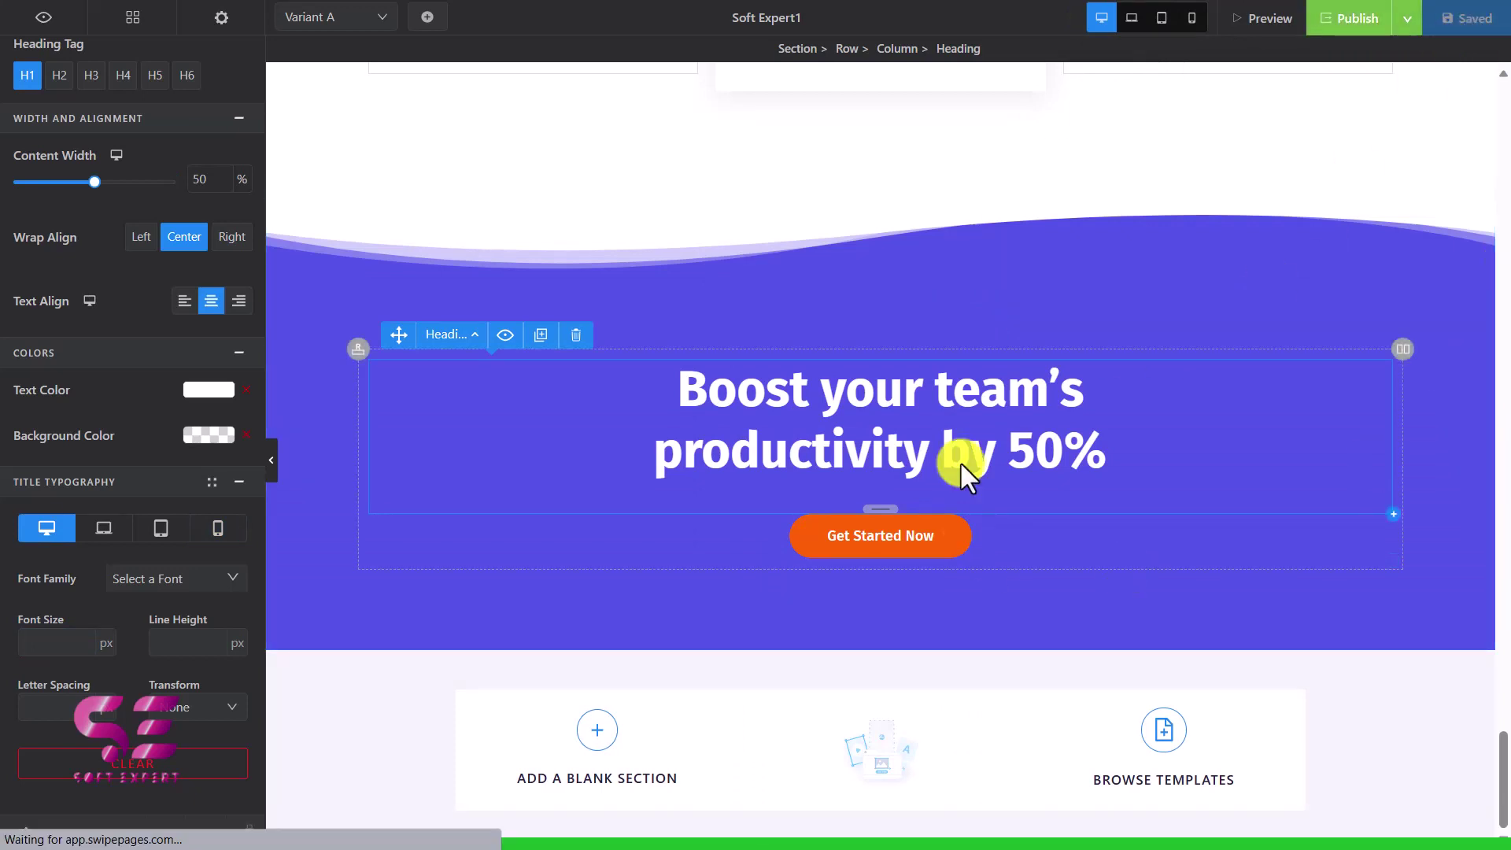
{"action": "left_click", "coordinate": [1409, 22]}
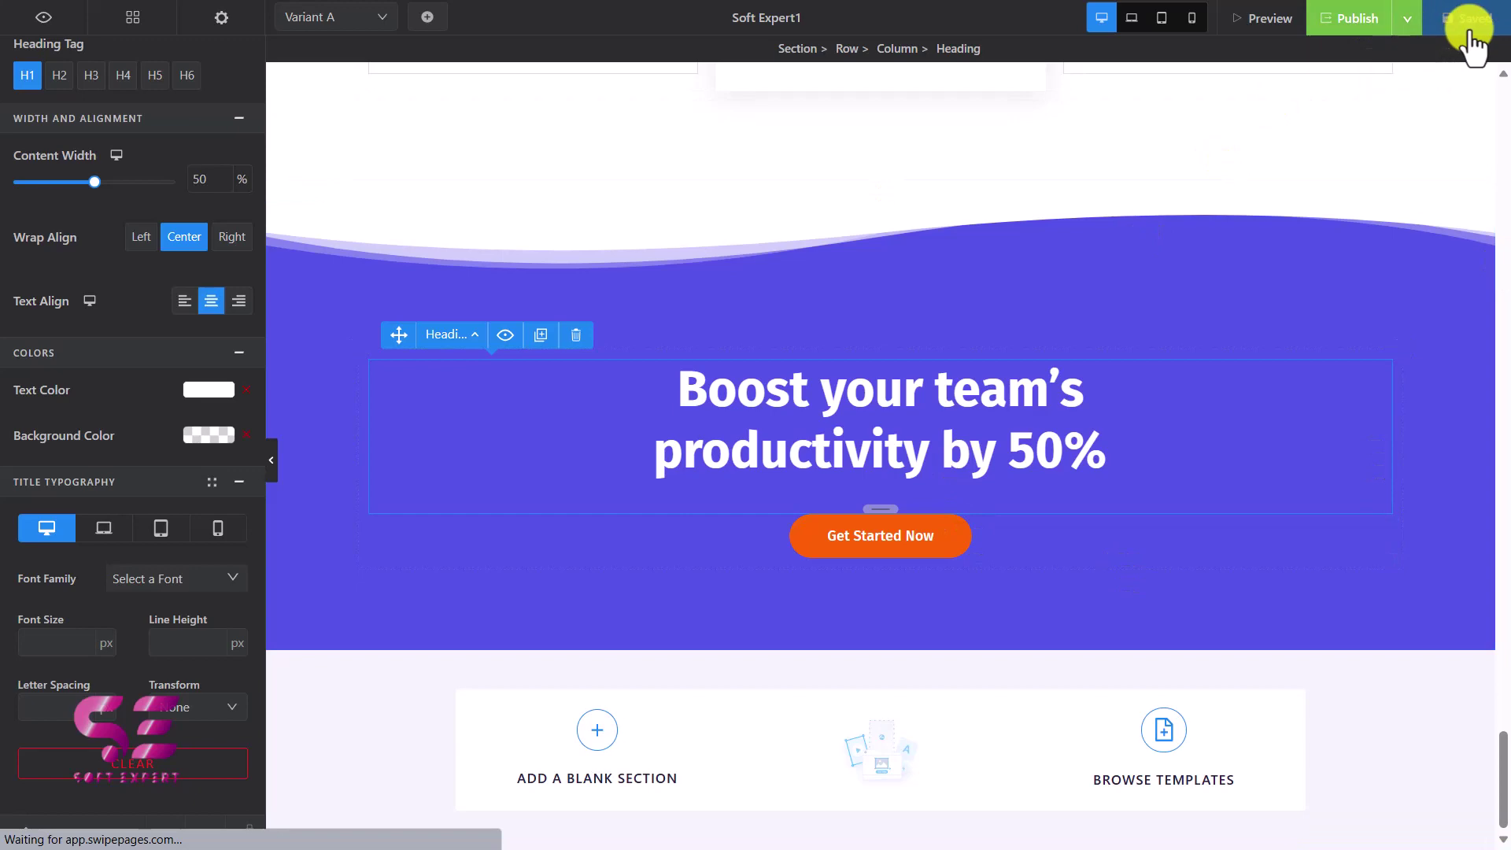
Scroll through the page preview to check the orange About footer, logos and pricing
{"action": "left_click", "coordinate": [1257, 26]}
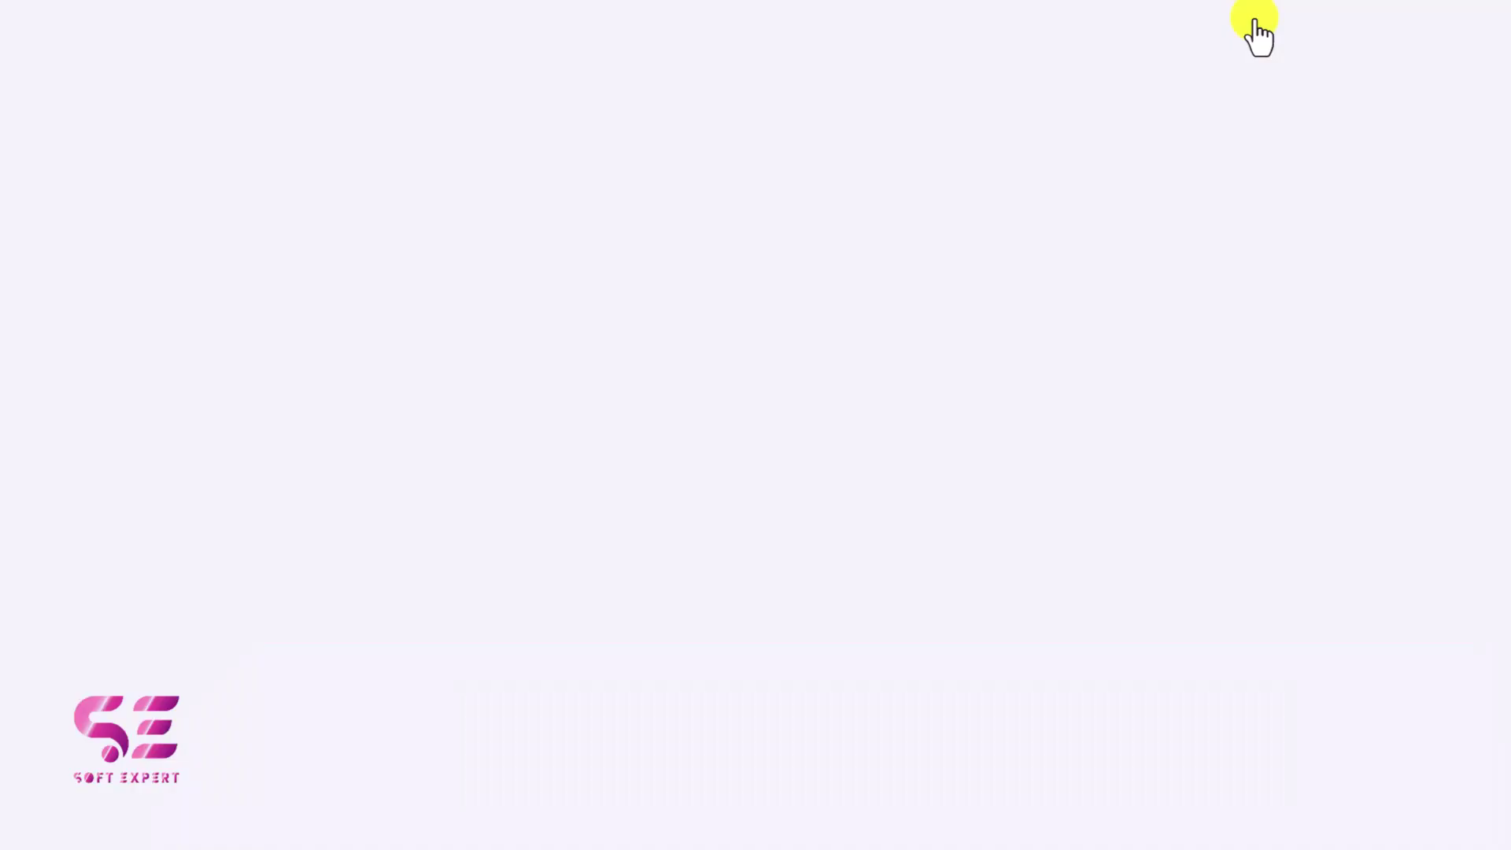
{"action": "scroll", "coordinate": [881, 224], "scroll_direction": "down", "scroll_amount": 3}
{"action": "scroll", "coordinate": [880, 220], "scroll_direction": "down", "scroll_amount": 15}
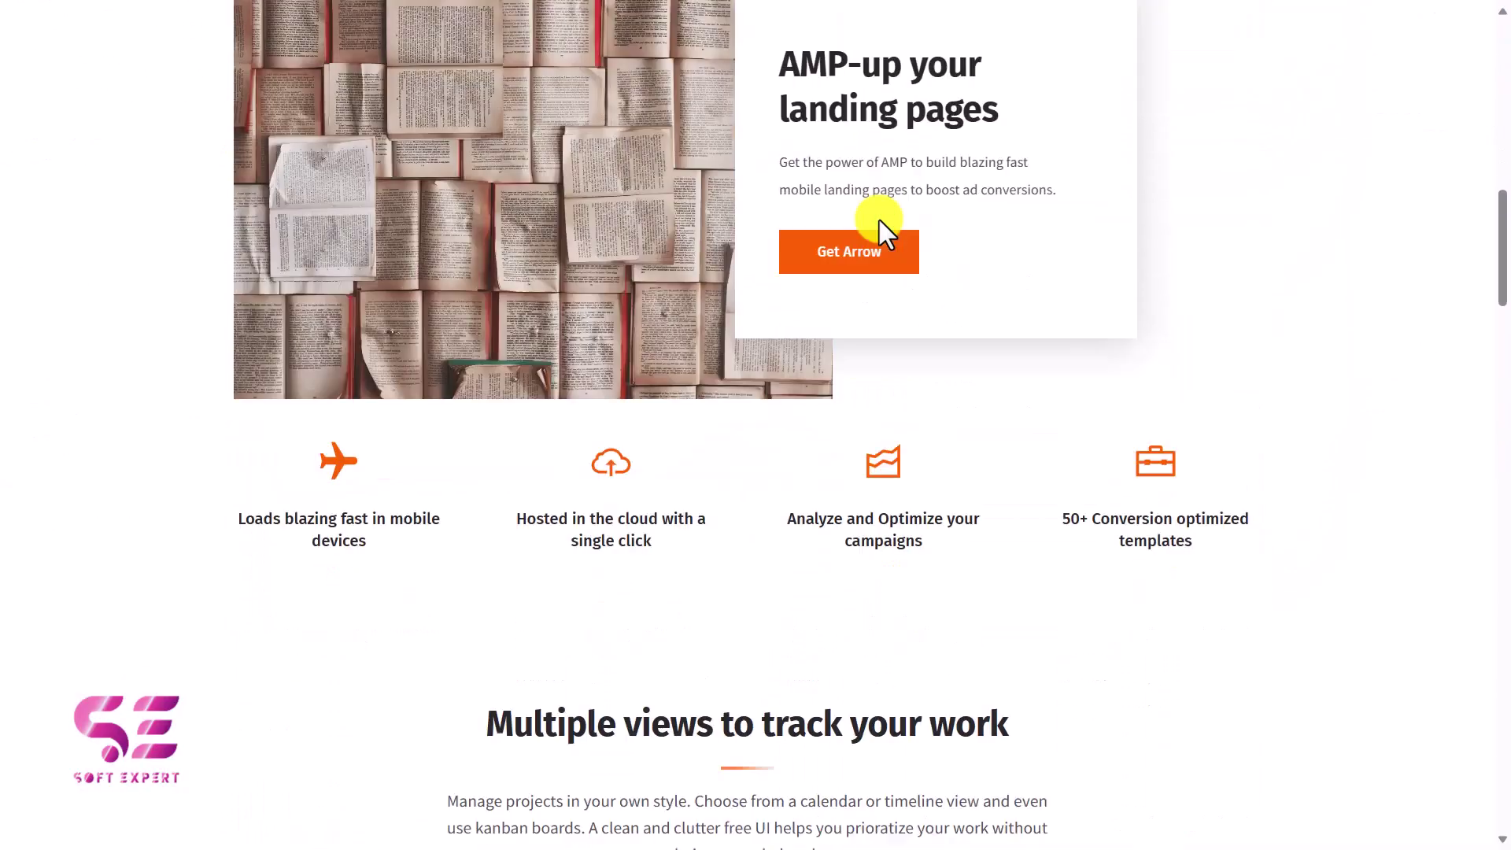
{"action": "scroll", "coordinate": [880, 219], "scroll_direction": "down", "scroll_amount": 5}
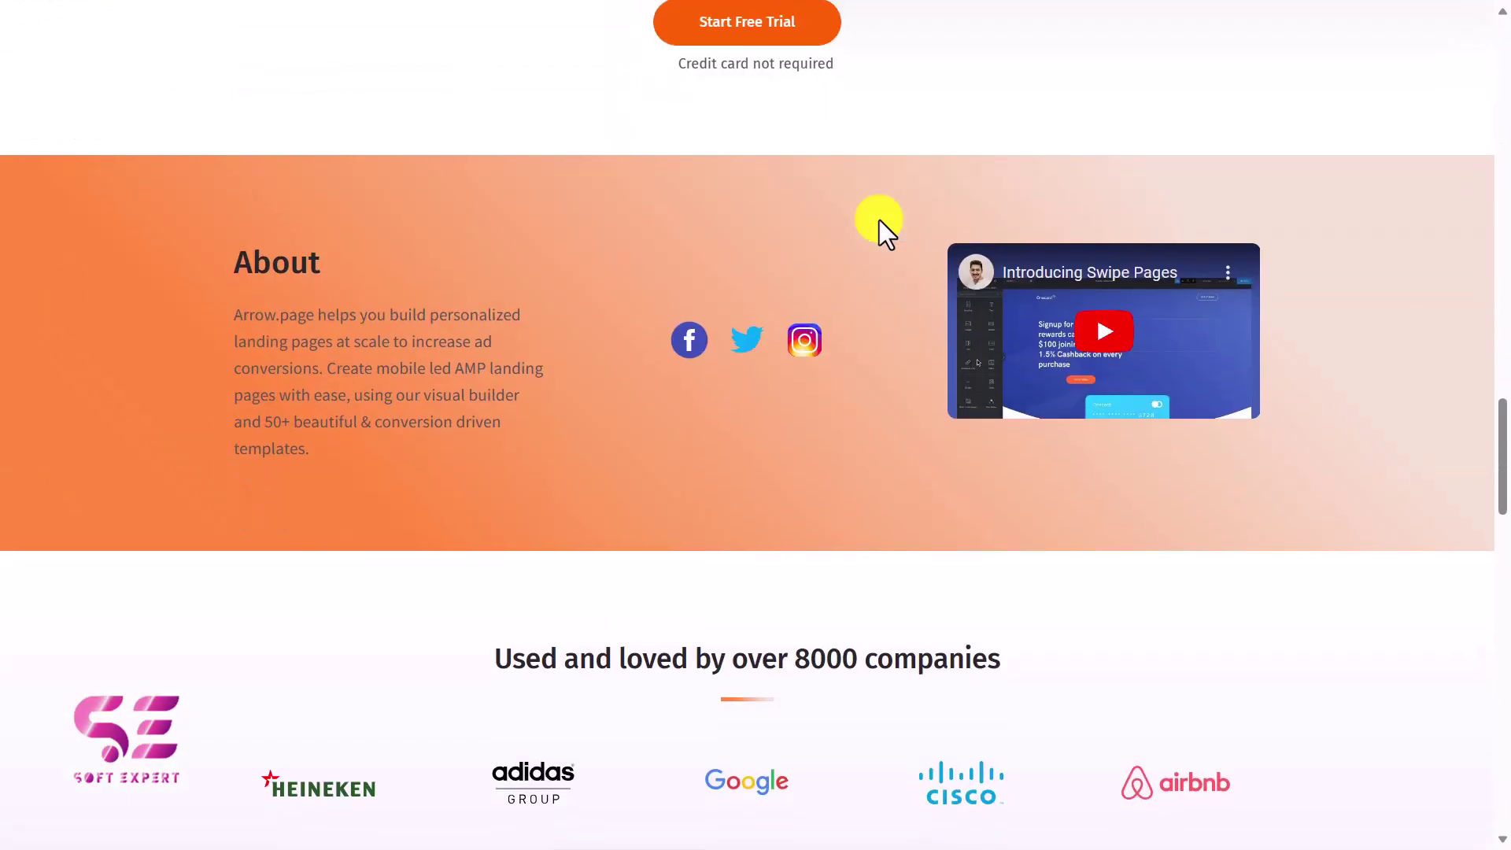
{"action": "scroll", "coordinate": [976, 324], "scroll_direction": "down", "scroll_amount": 6}
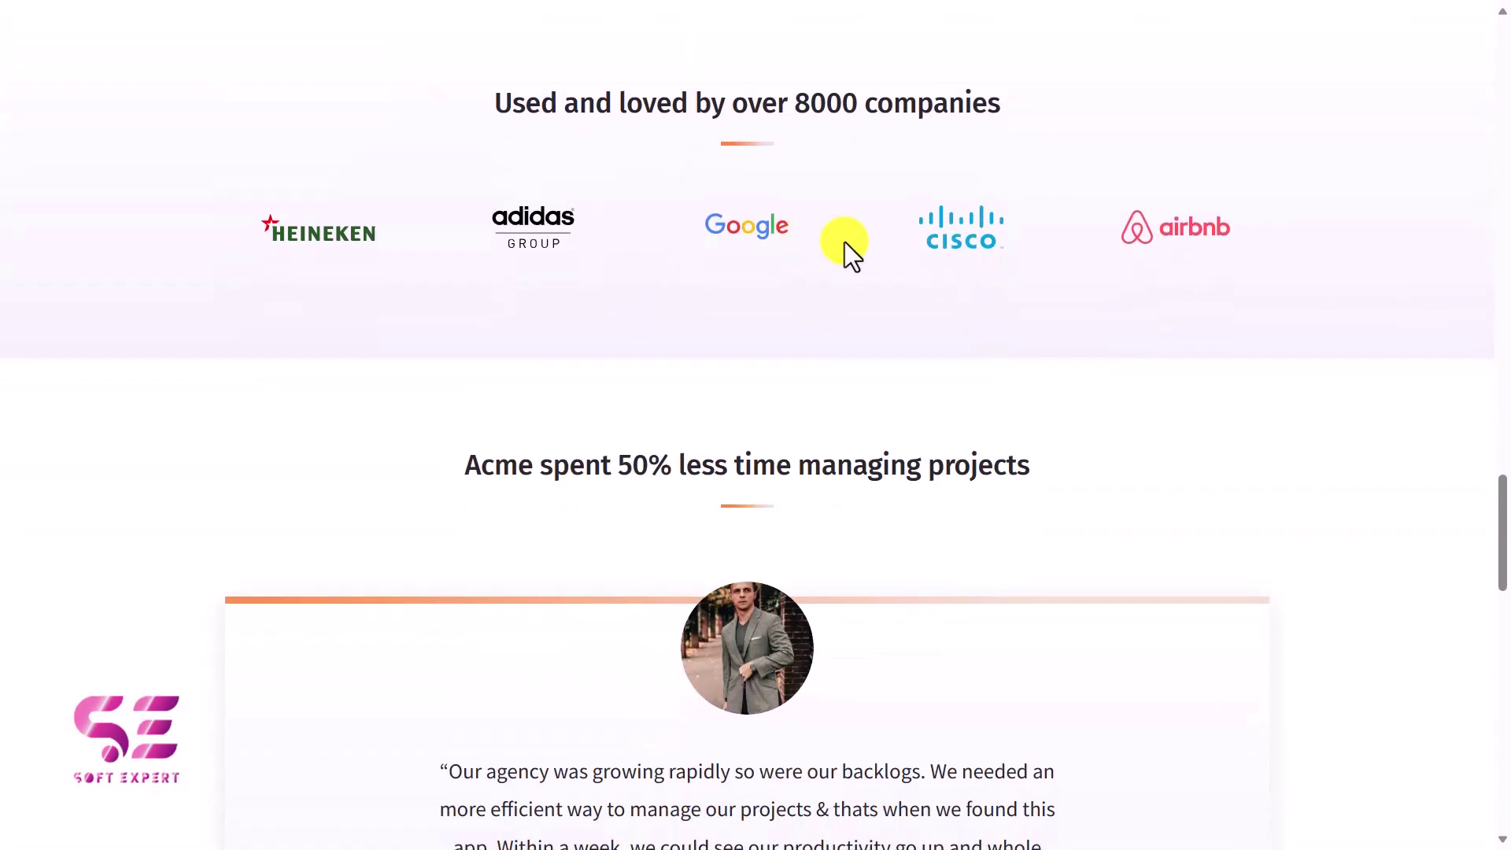
{"action": "scroll", "coordinate": [847, 253], "scroll_direction": "down", "scroll_amount": 4}
{"action": "scroll", "coordinate": [872, 414], "scroll_direction": "down", "scroll_amount": 16}
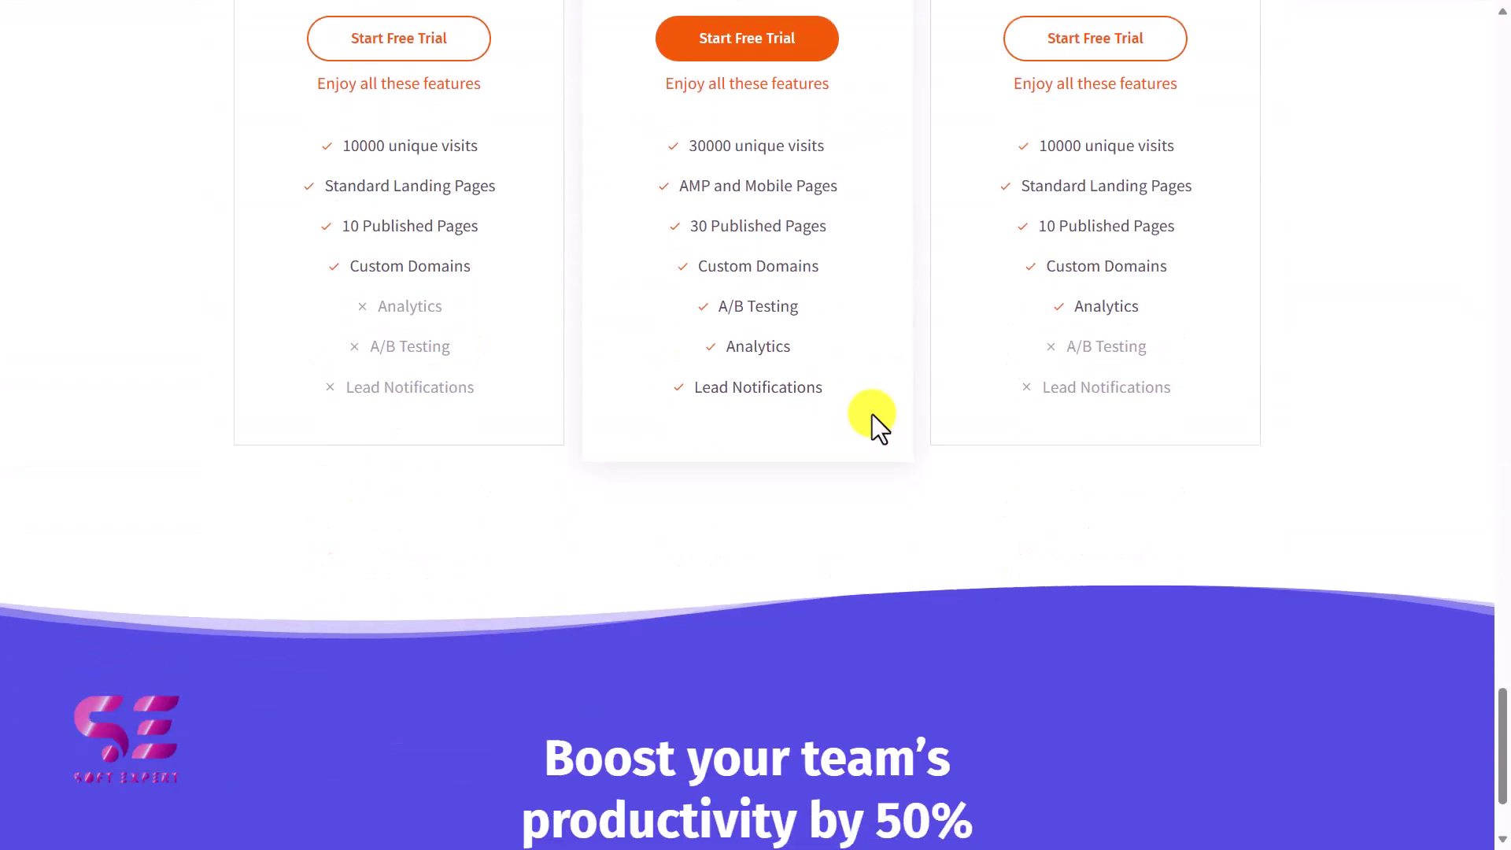
{"action": "scroll", "coordinate": [872, 414], "scroll_direction": "up", "scroll_amount": 7}
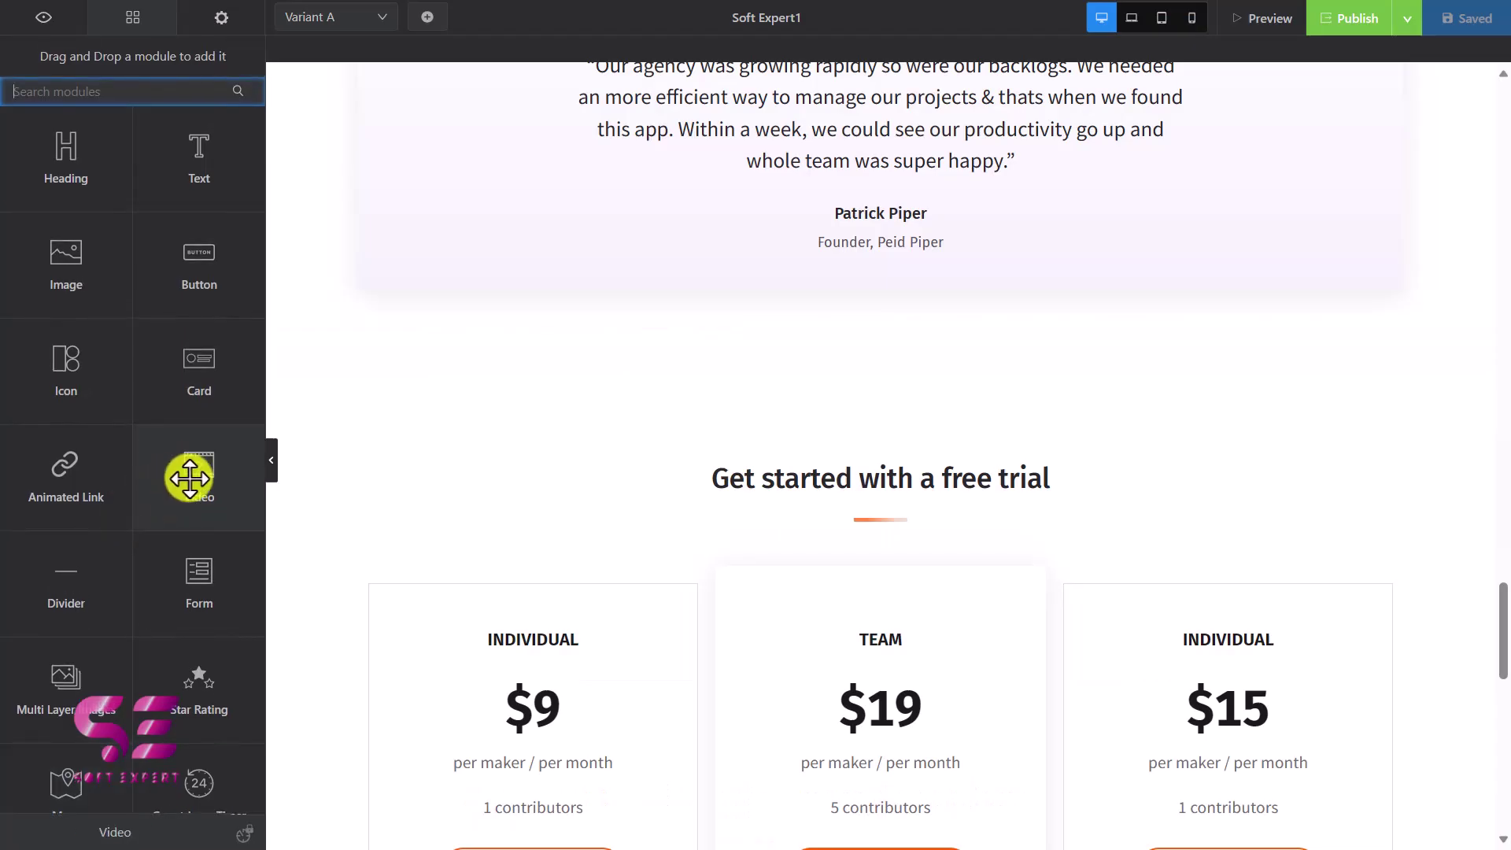
{"action": "scroll", "coordinate": [189, 477], "scroll_direction": "down", "scroll_amount": 6}
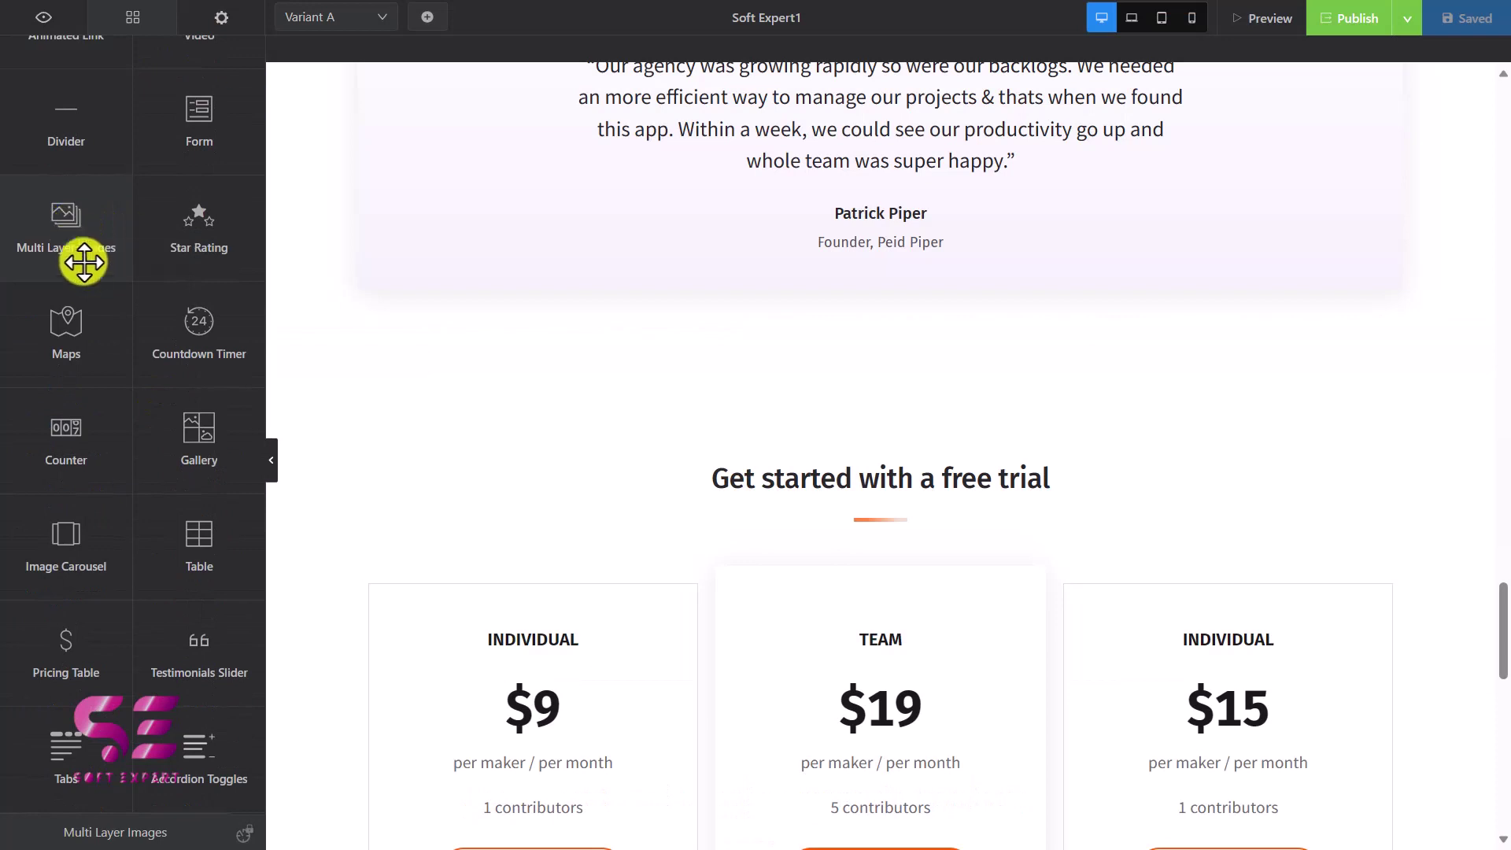
{"action": "scroll", "coordinate": [86, 273], "scroll_direction": "down", "scroll_amount": 2}
{"action": "scroll", "coordinate": [118, 212], "scroll_direction": "down", "scroll_amount": 1}
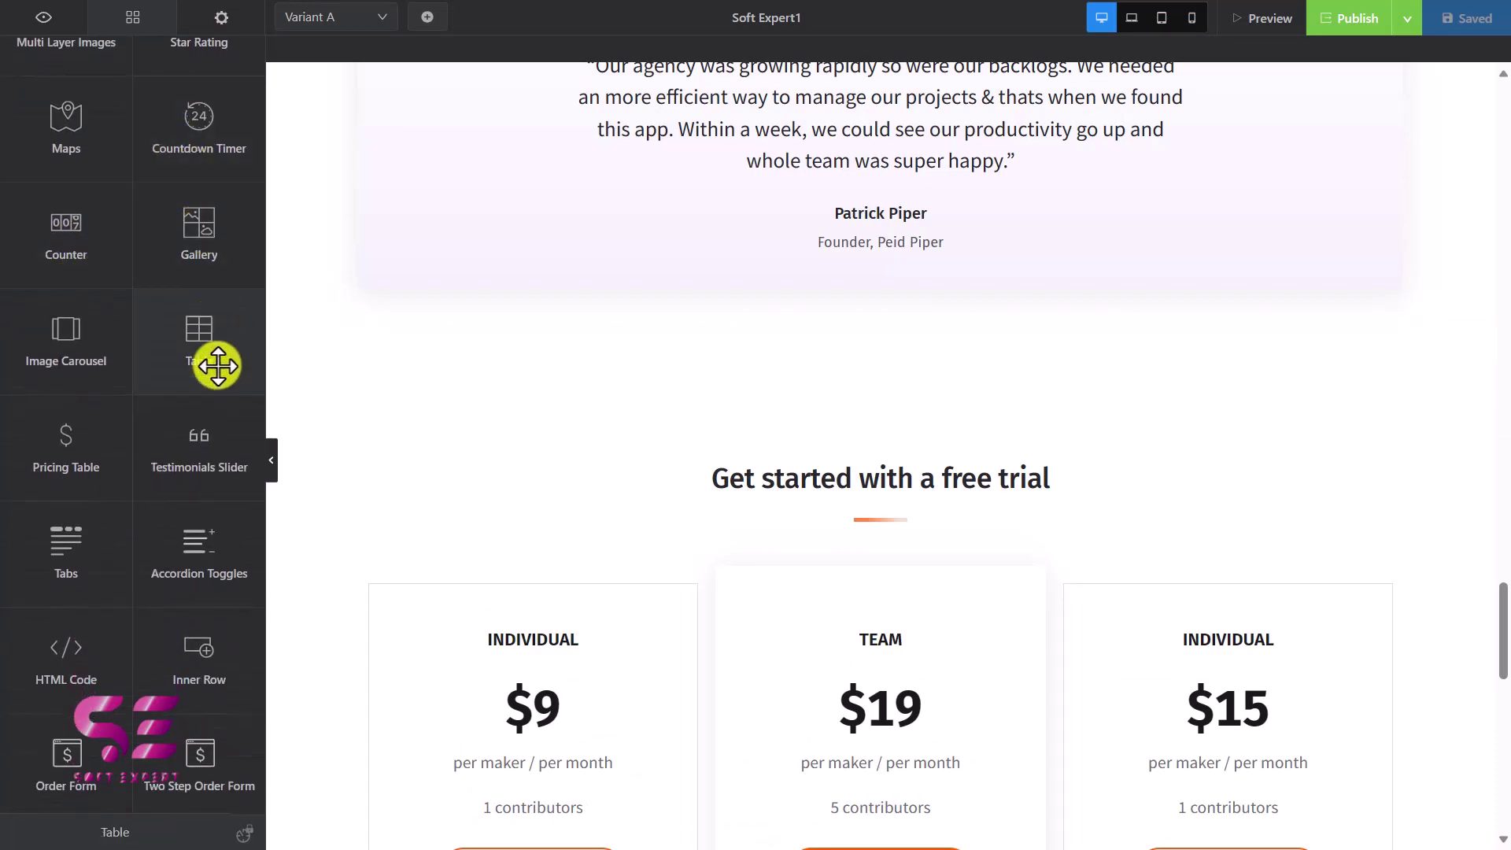
{"action": "scroll", "coordinate": [554, 493], "scroll_direction": "up", "scroll_amount": 3}
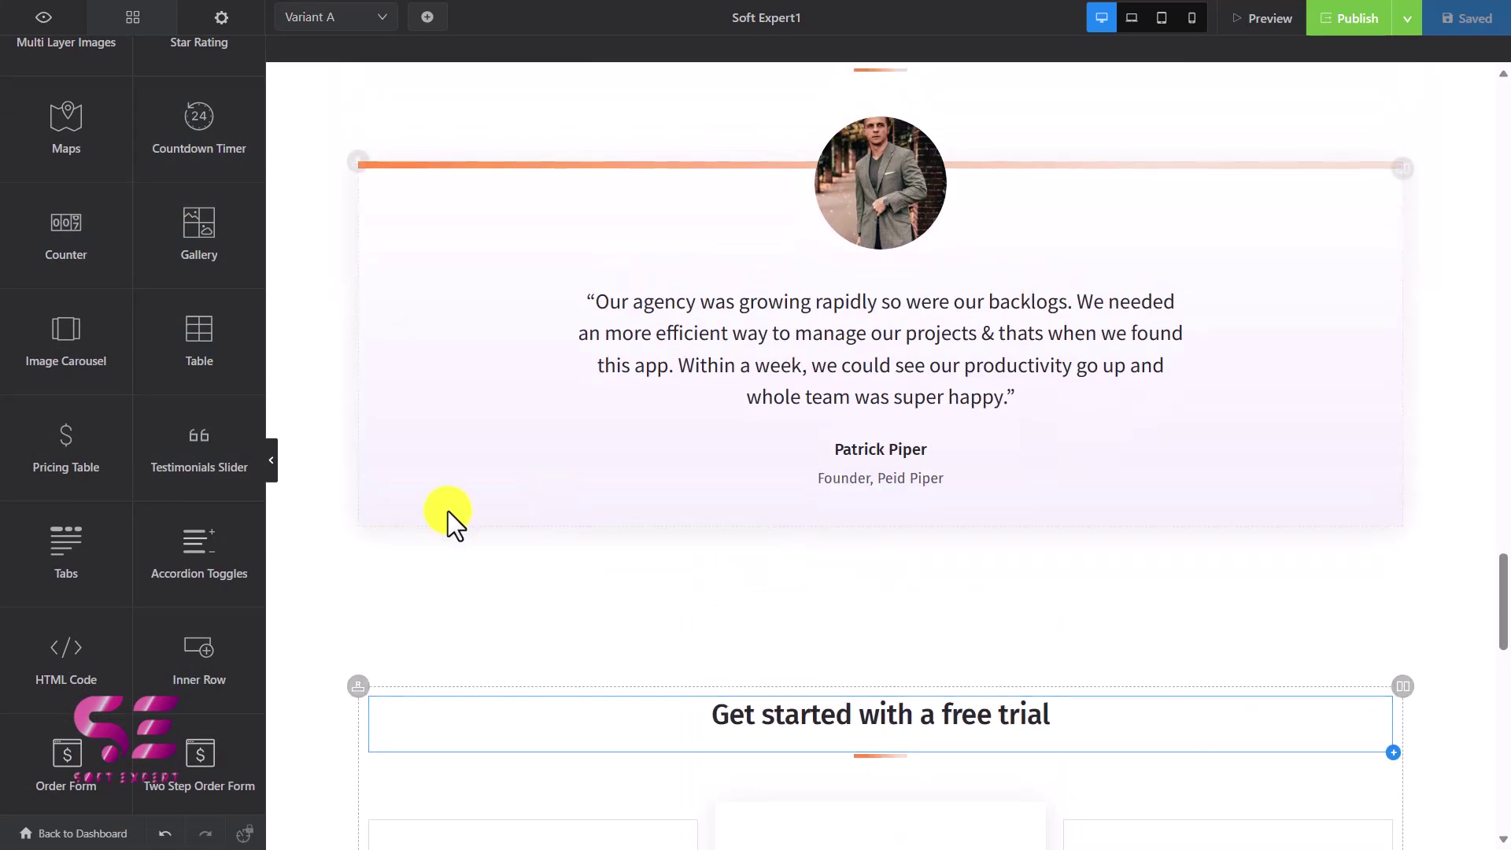
{"action": "scroll", "coordinate": [655, 424], "scroll_direction": "up", "scroll_amount": 15}
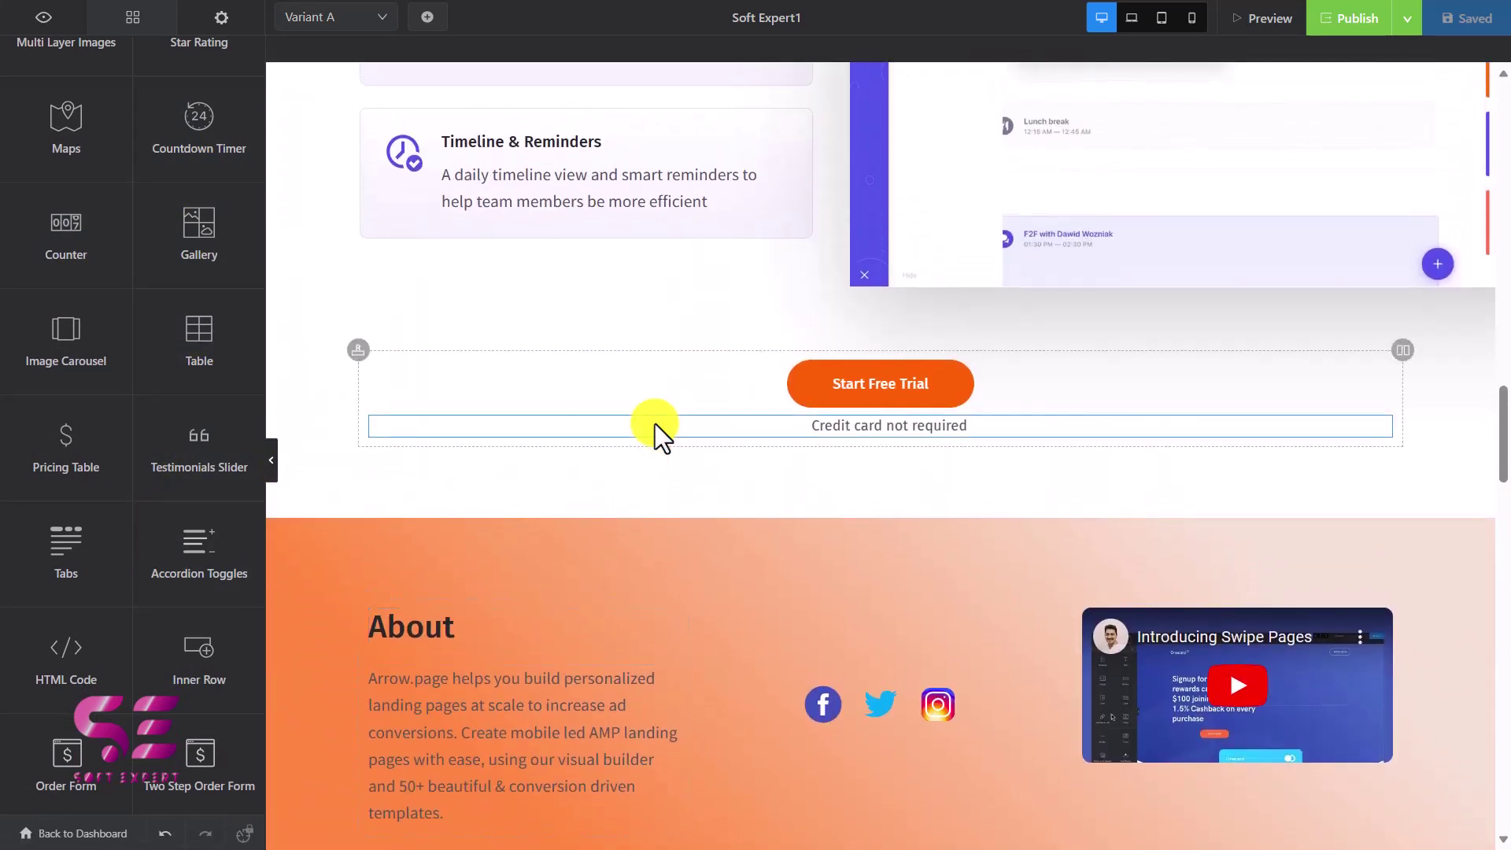
{"action": "scroll", "coordinate": [655, 423], "scroll_direction": "up", "scroll_amount": 5}
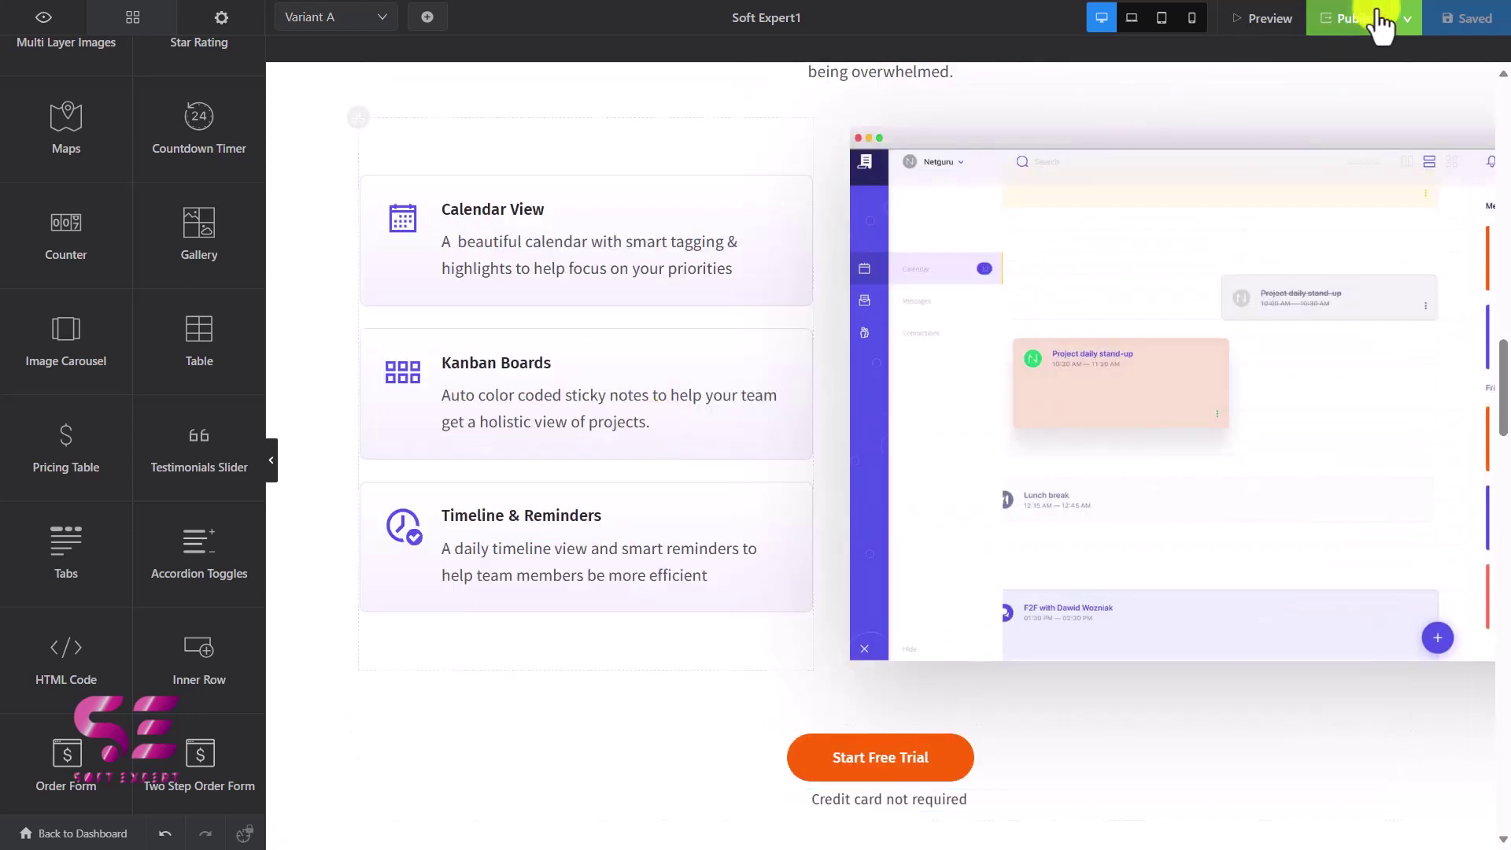
Open Publish Options and check the Your Domain tab before returning to the Swipepages URL tab
{"action": "left_click", "coordinate": [1346, 30]}
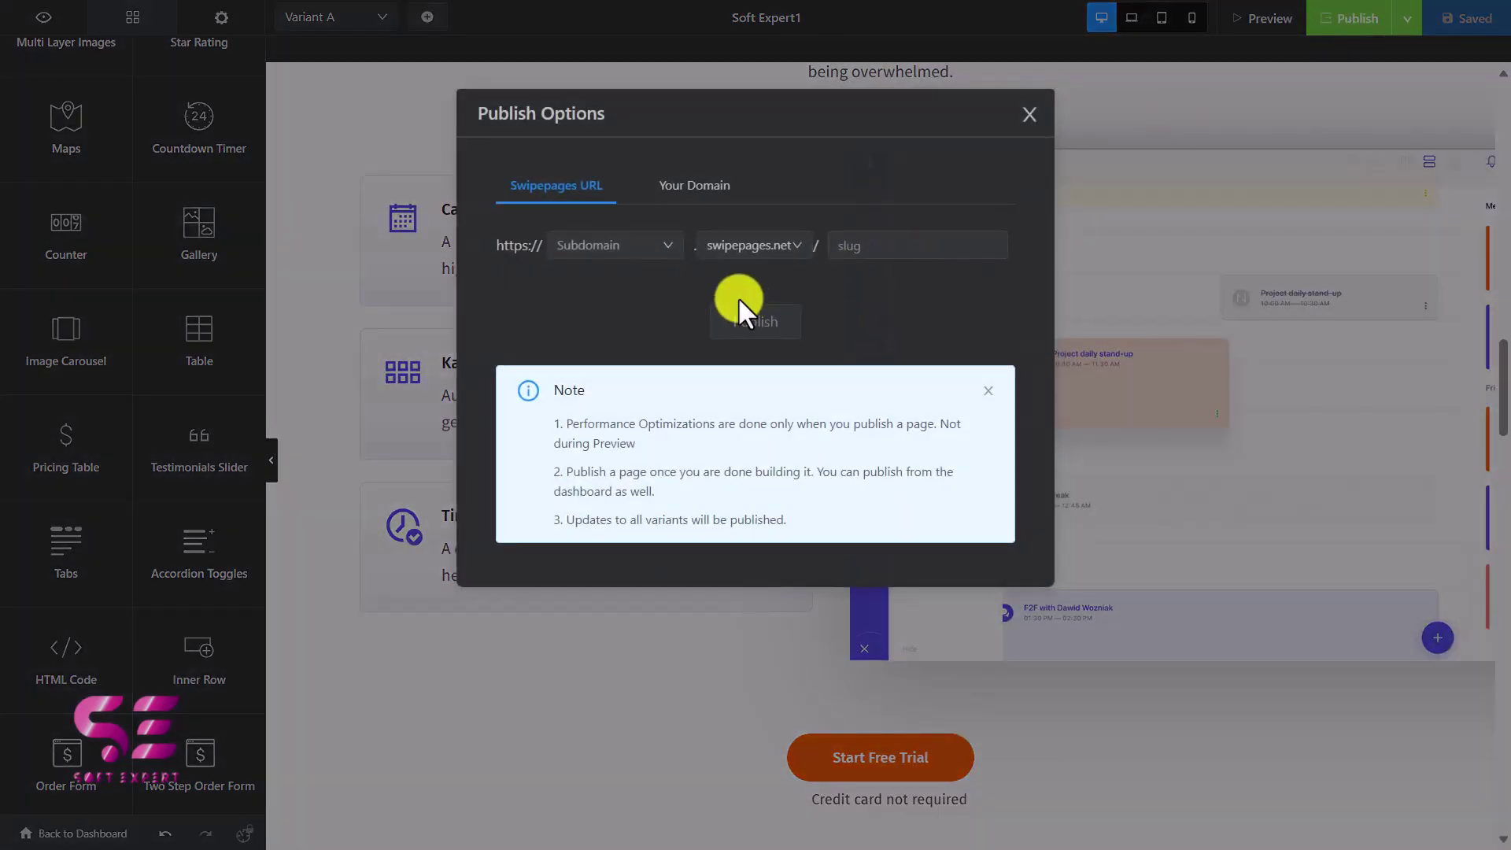
{"action": "left_click", "coordinate": [685, 201]}
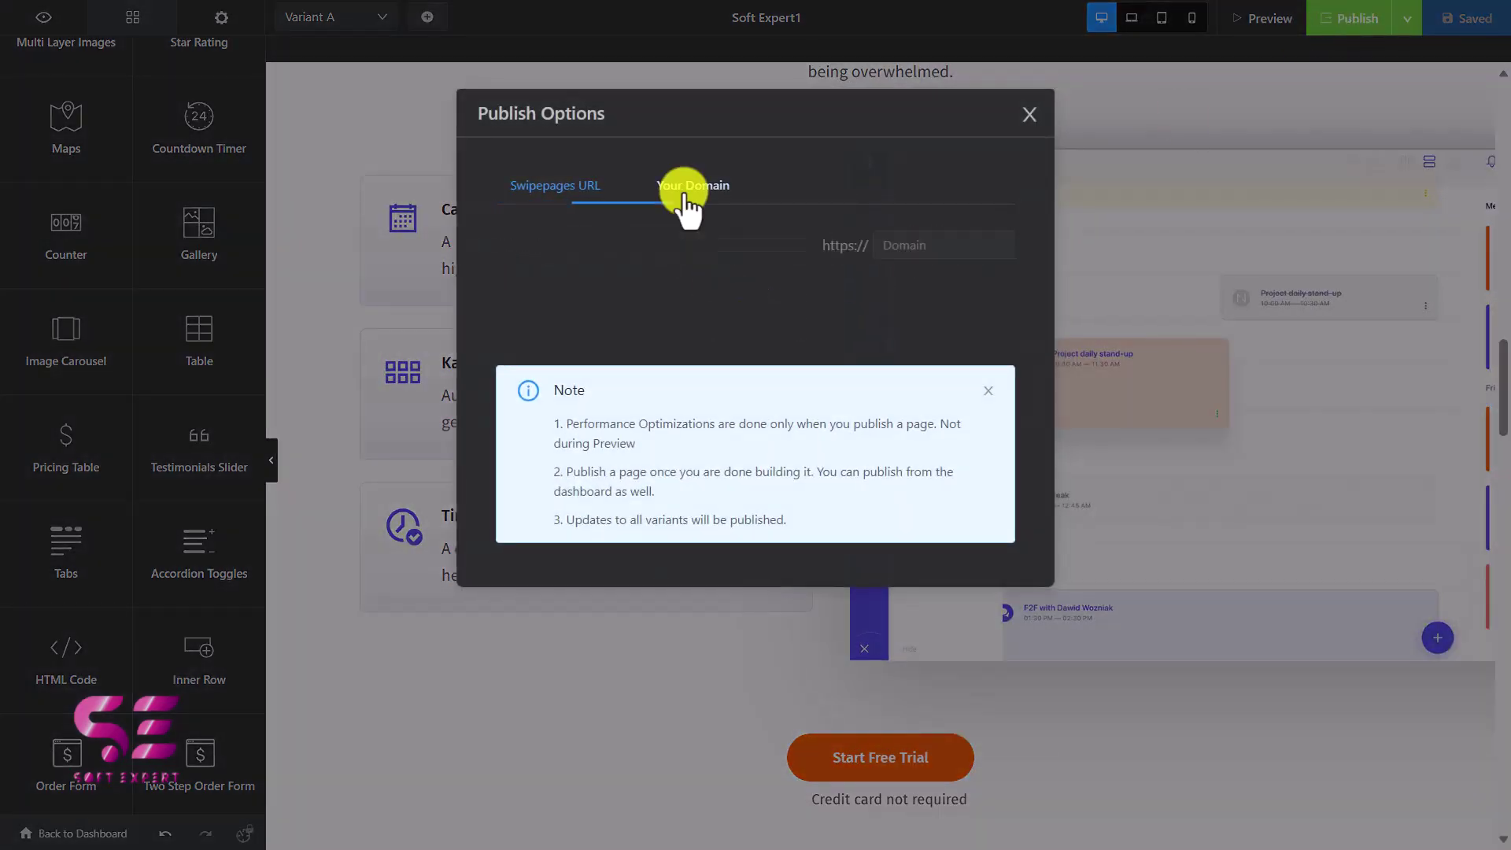
{"action": "left_click", "coordinate": [572, 204]}
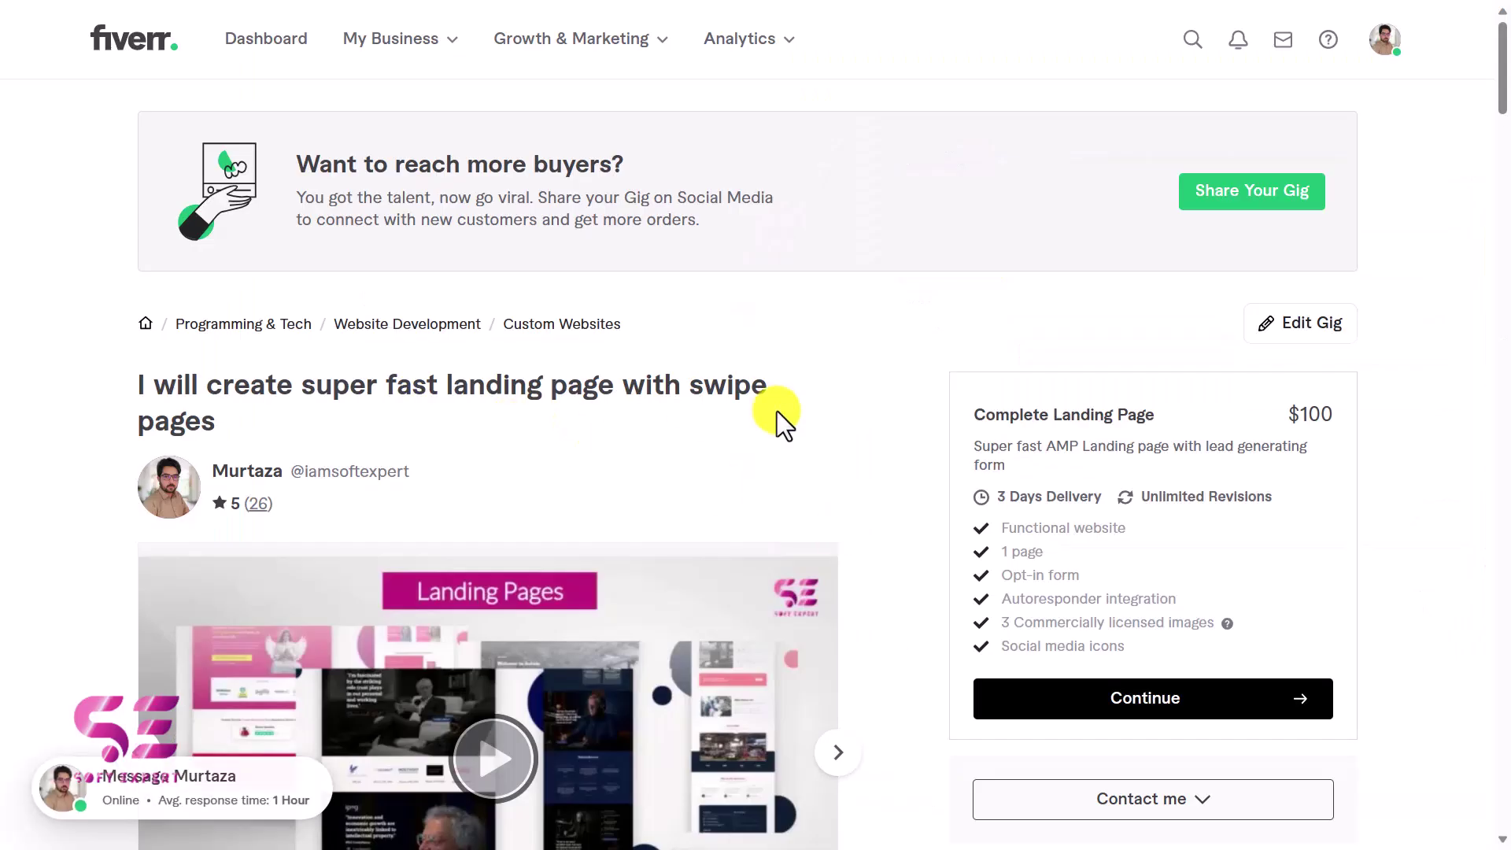
Scroll to the gig's reviews and filter them to those with delivery images
{"action": "scroll", "coordinate": [777, 411], "scroll_direction": "down", "scroll_amount": 20}
{"action": "scroll", "coordinate": [777, 411], "scroll_direction": "down", "scroll_amount": 8}
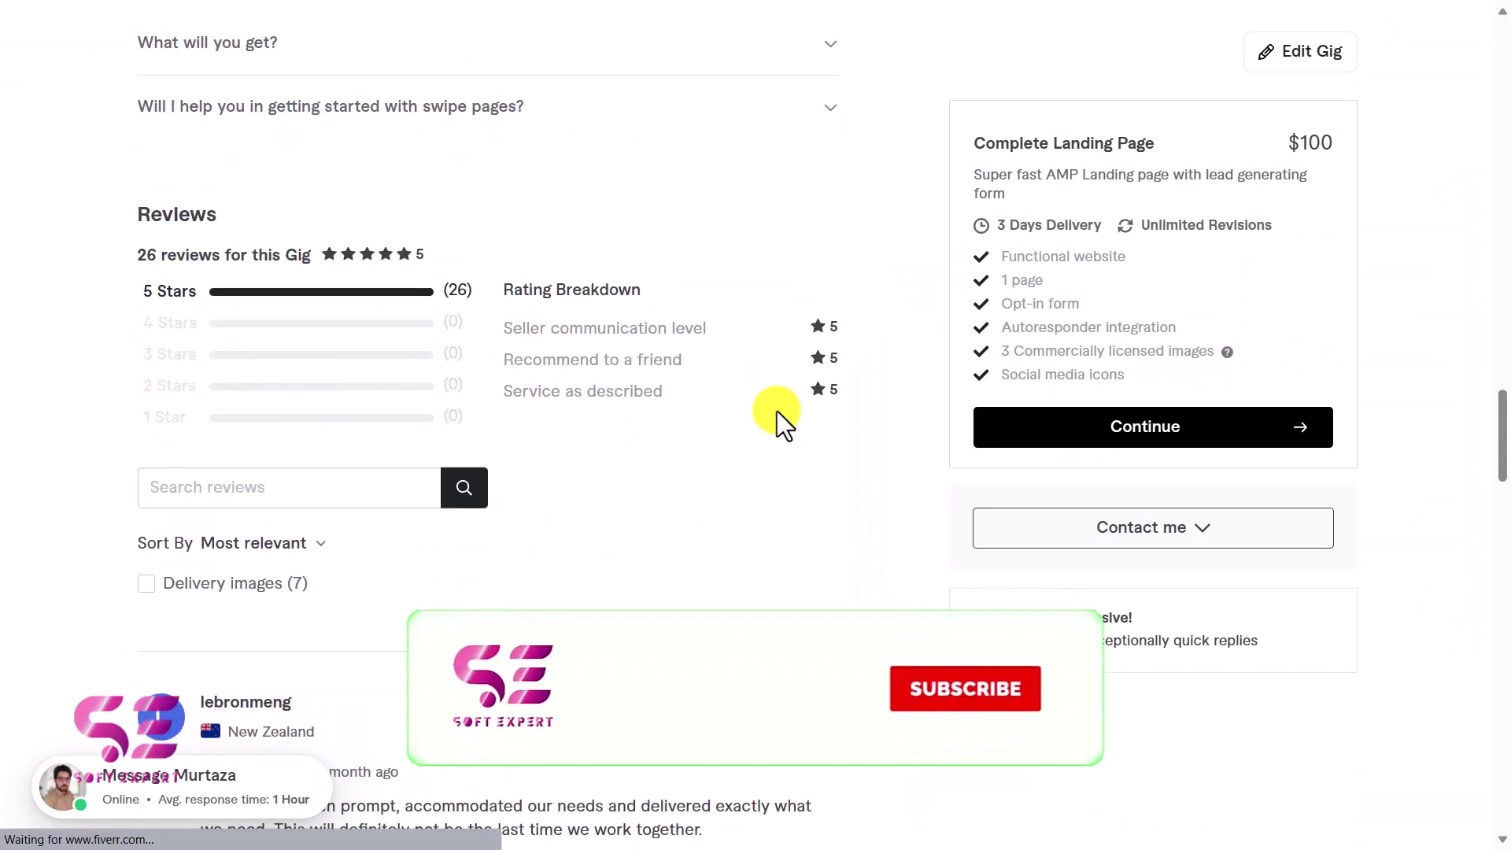
{"action": "left_click", "coordinate": [145, 291]}
Preview the delivered landing pages in the review thumbnails
{"action": "scroll", "coordinate": [464, 349], "scroll_direction": "down", "scroll_amount": 1}
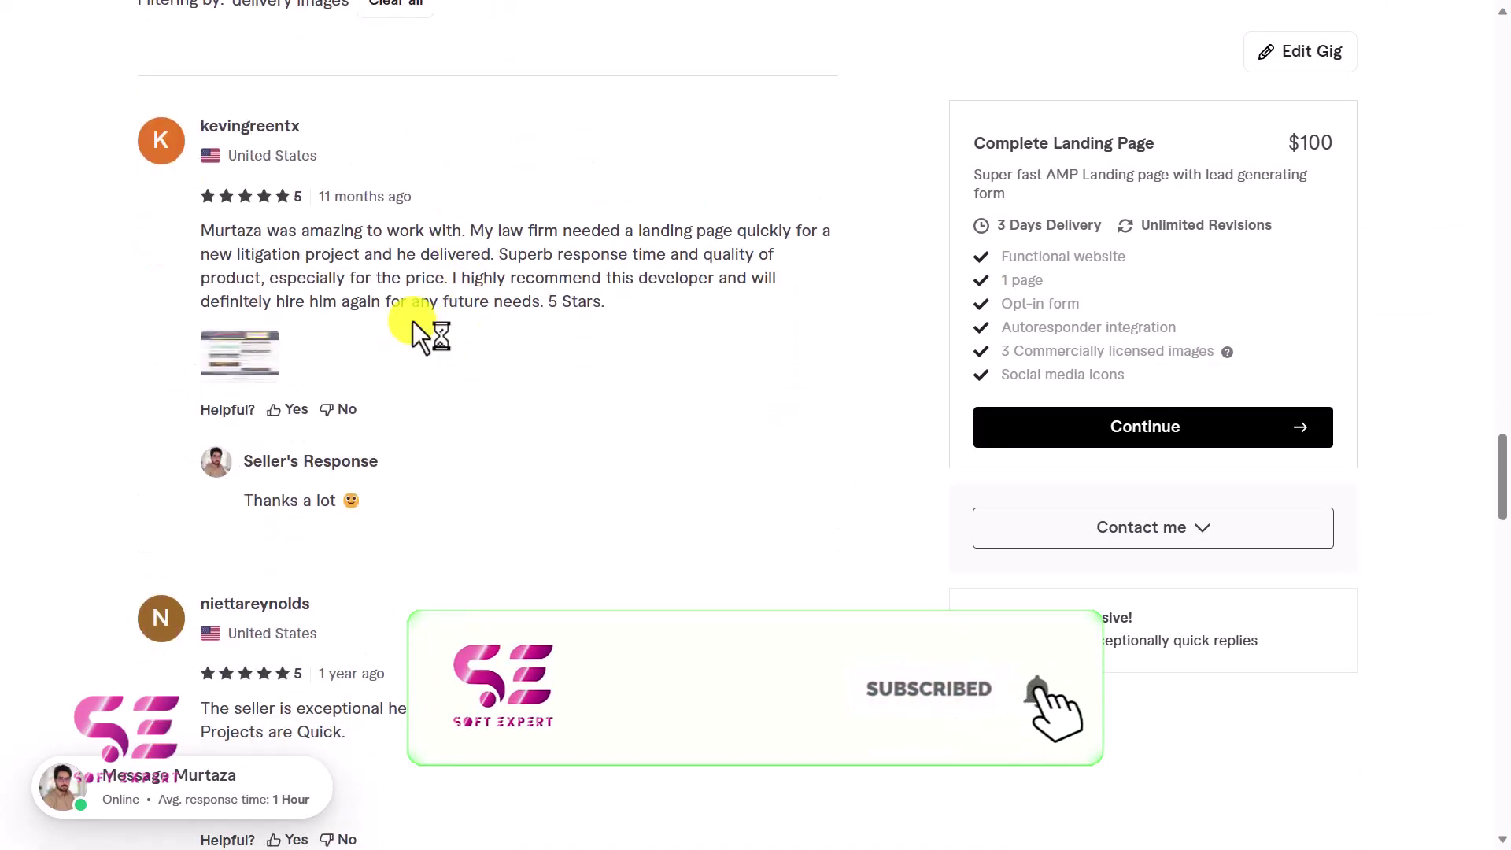
{"action": "scroll", "coordinate": [409, 342], "scroll_direction": "down", "scroll_amount": 1}
{"action": "mouse_move", "coordinate": [230, 286]}
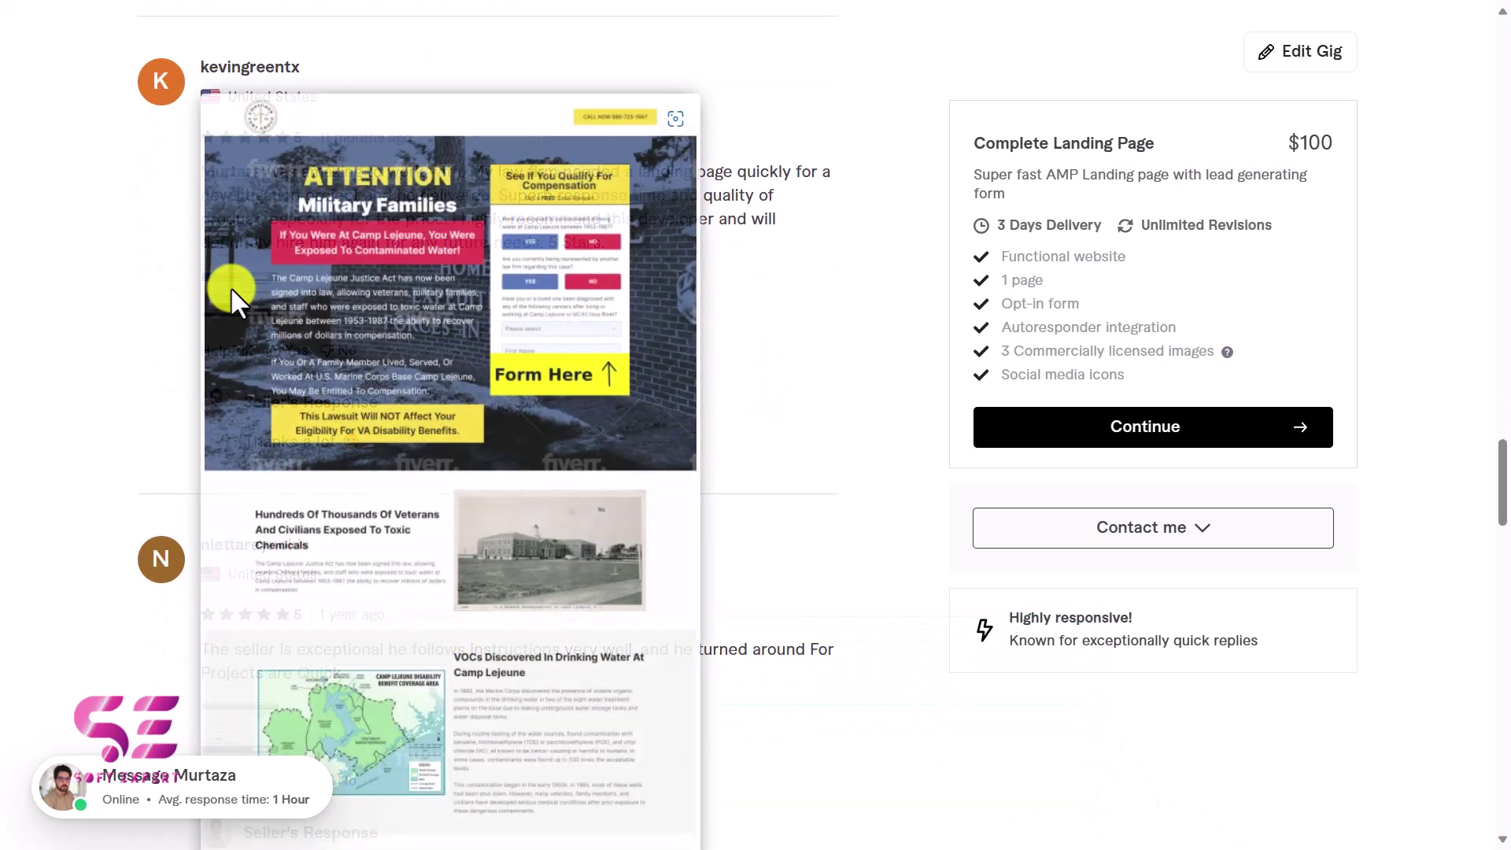
{"action": "scroll", "coordinate": [447, 421], "scroll_direction": "down", "scroll_amount": 10}
{"action": "scroll", "coordinate": [446, 420], "scroll_direction": "down", "scroll_amount": 3}
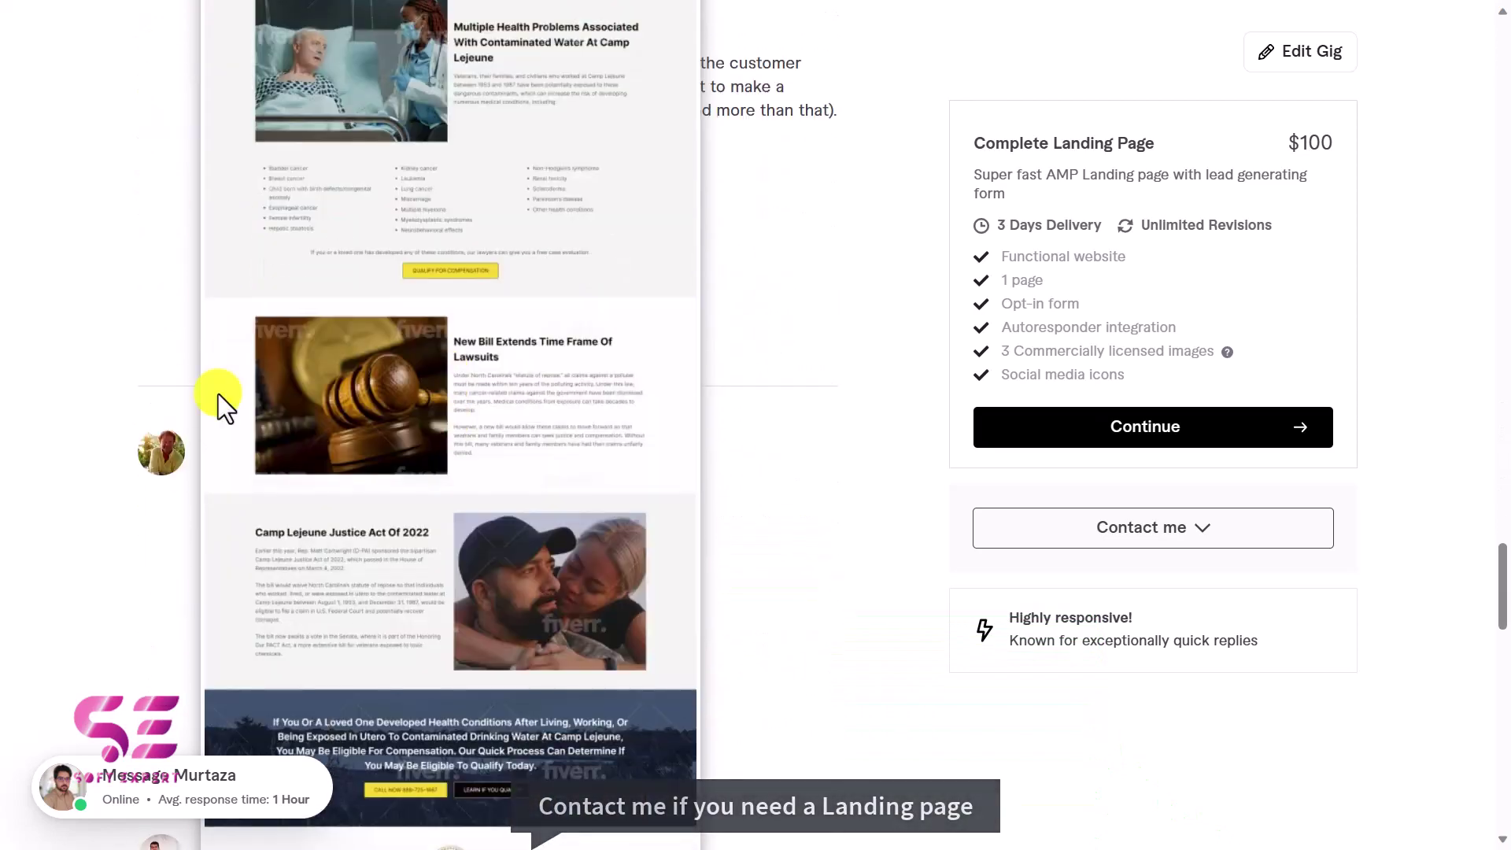
{"action": "scroll", "coordinate": [220, 315], "scroll_direction": "up", "scroll_amount": 2}
{"action": "mouse_move", "coordinate": [234, 376]}
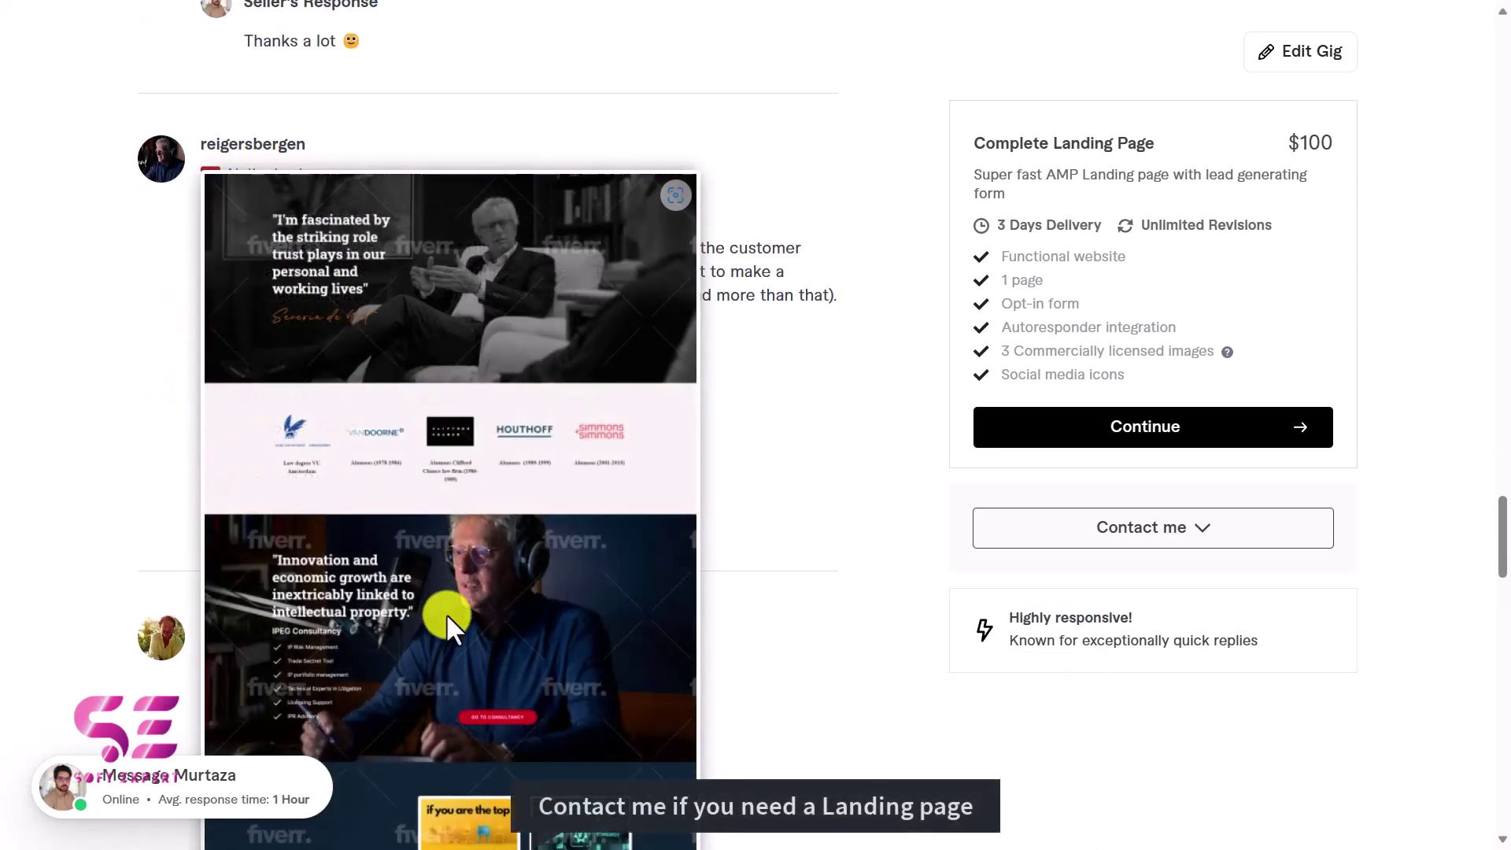
{"action": "scroll", "coordinate": [31, 450], "scroll_direction": "down", "scroll_amount": 9}
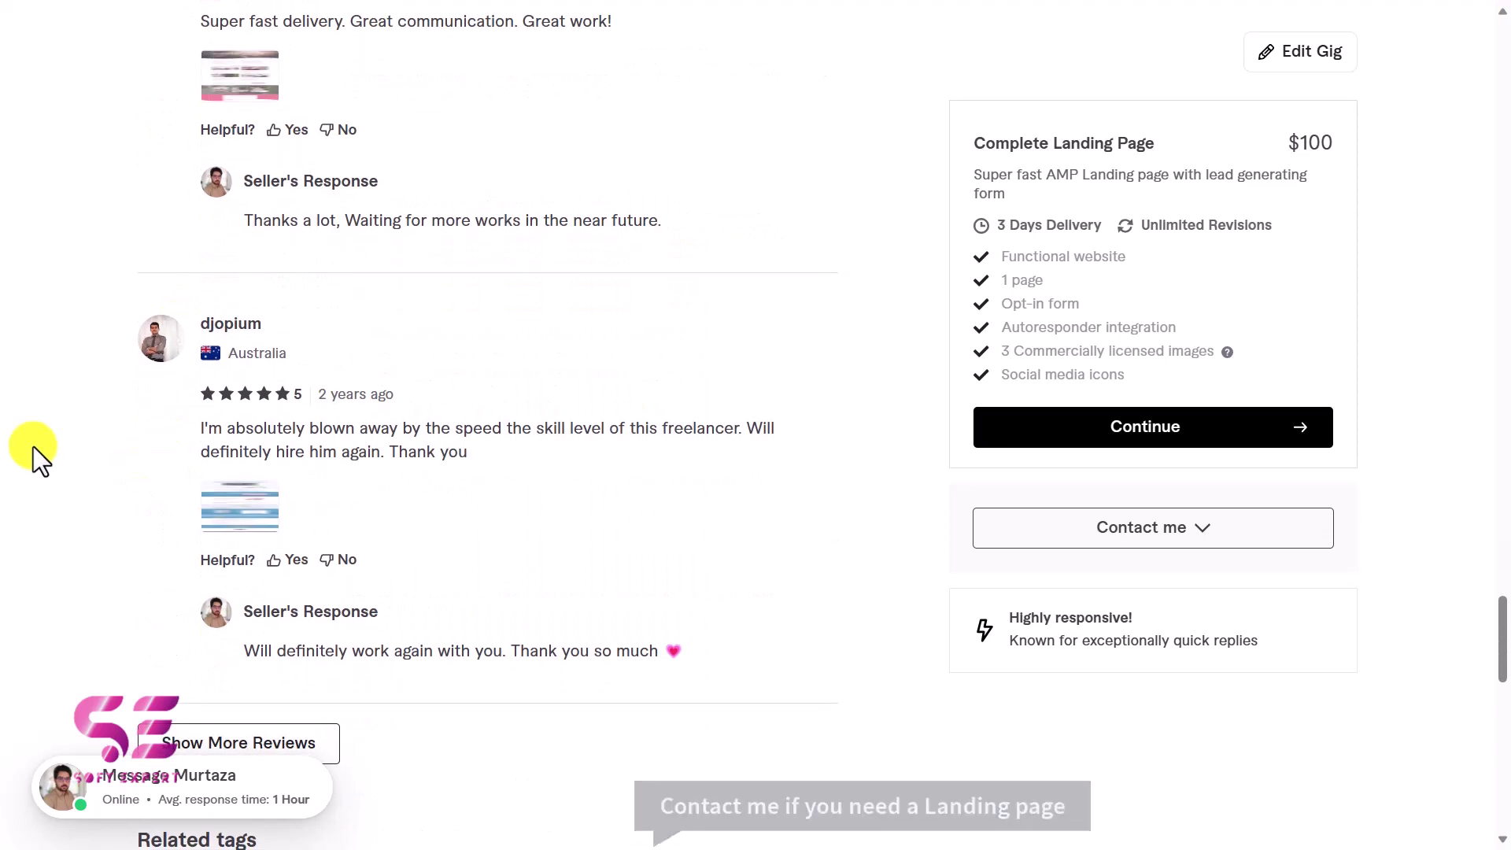
{"action": "mouse_move", "coordinate": [234, 88]}
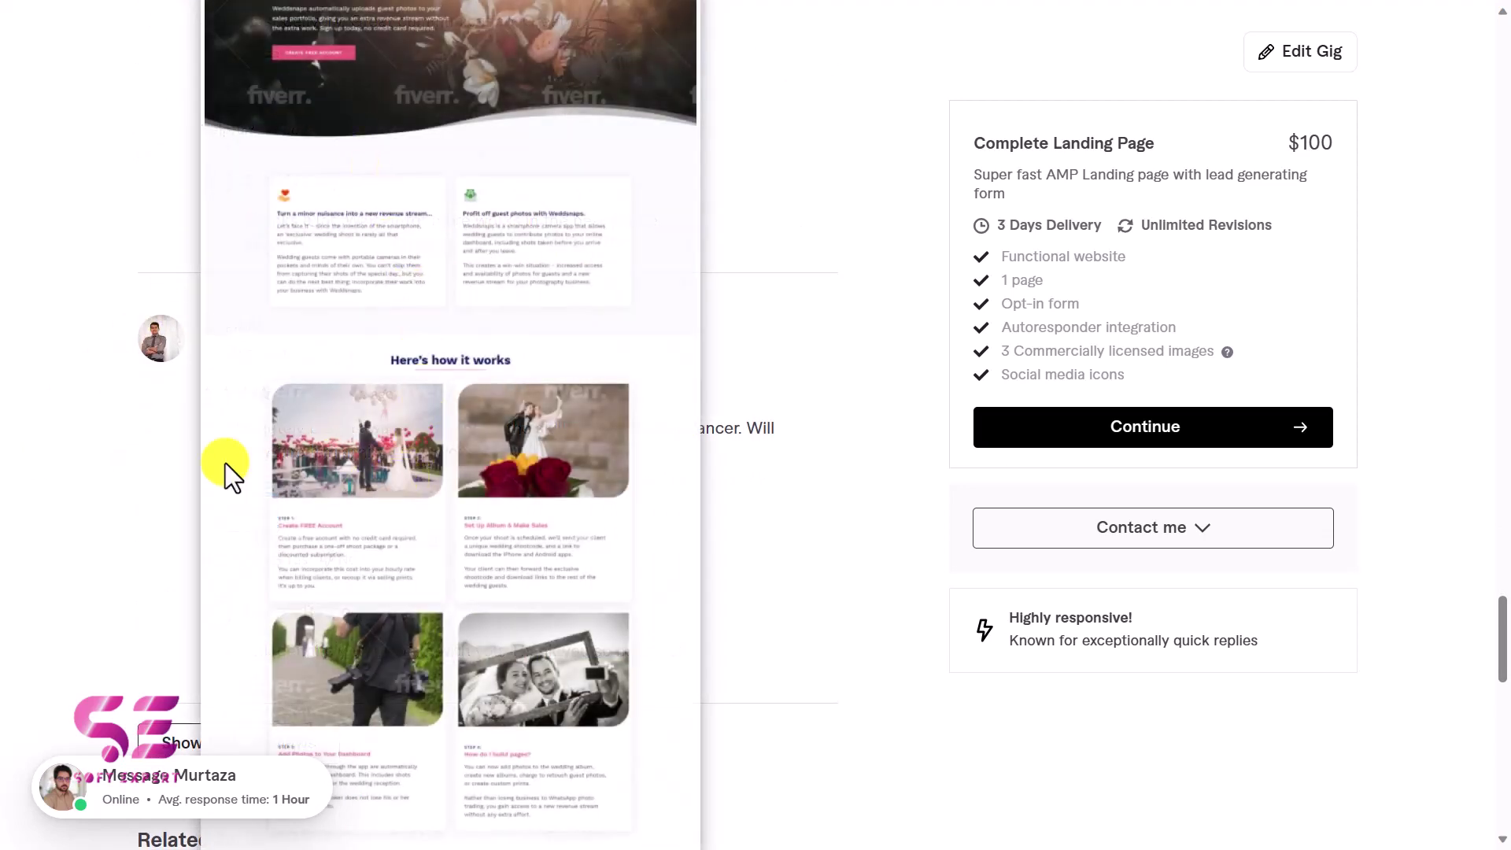
{"action": "scroll", "coordinate": [63, 498], "scroll_direction": "down", "scroll_amount": 1}
{"action": "mouse_move", "coordinate": [220, 405]}
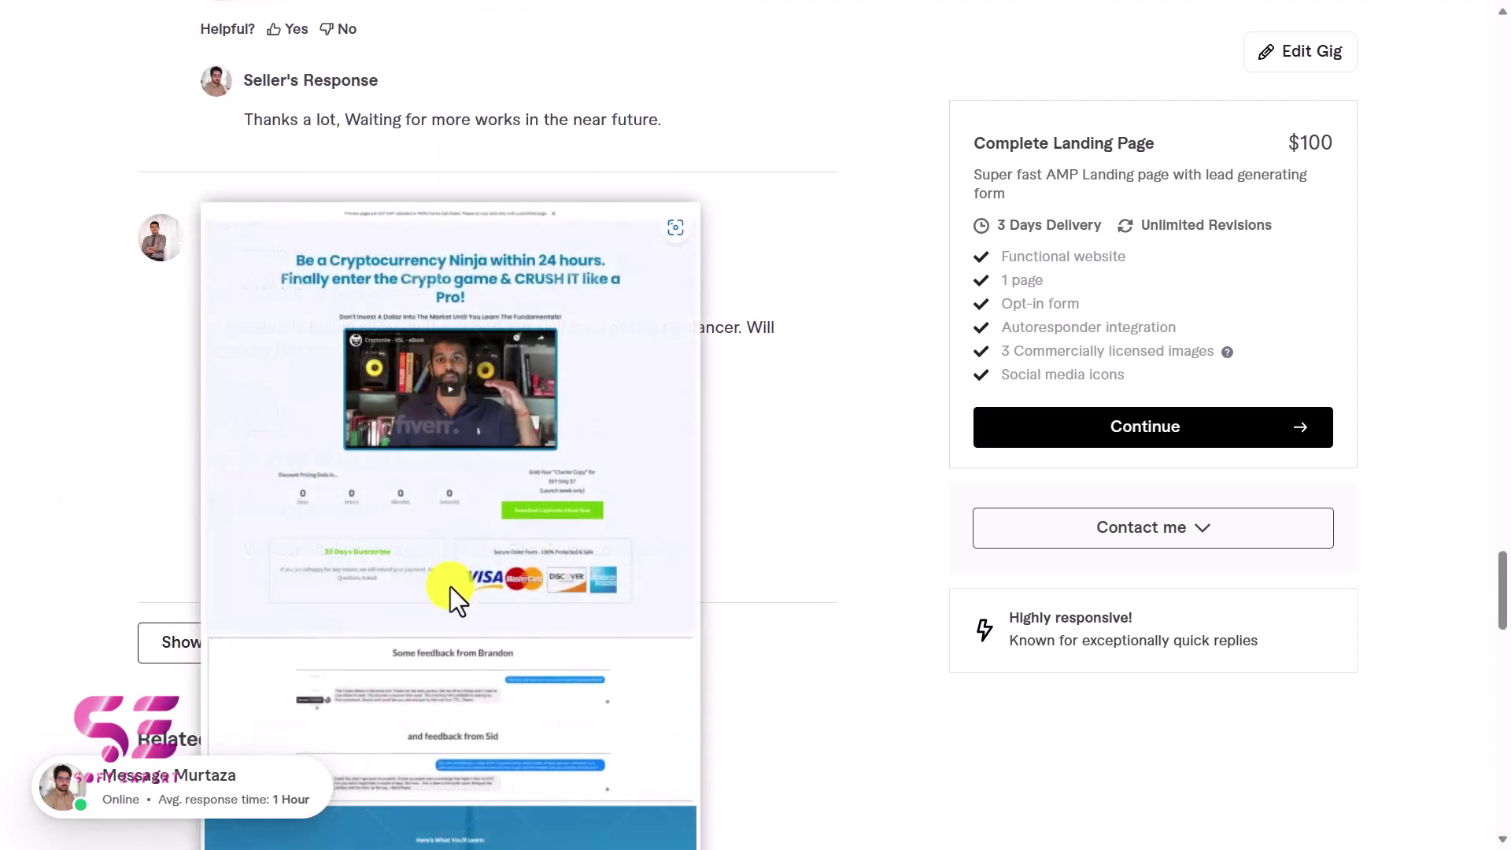
{"action": "scroll", "coordinate": [447, 607], "scroll_direction": "down", "scroll_amount": 3}
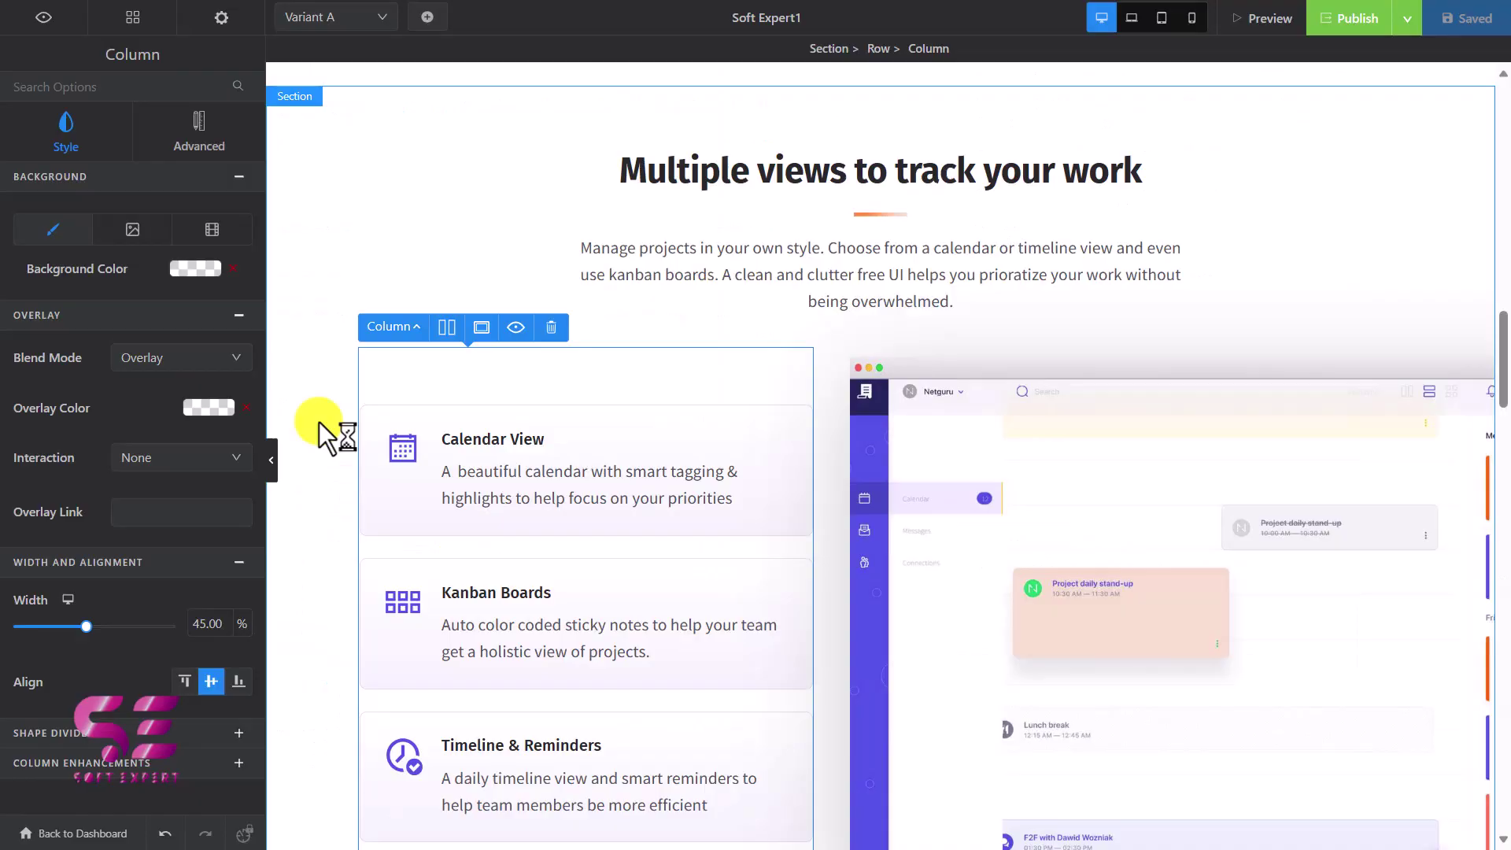
Select the 'Multiple views to track your work' section, then scroll back up the gig page
{"action": "left_click", "coordinate": [318, 421]}
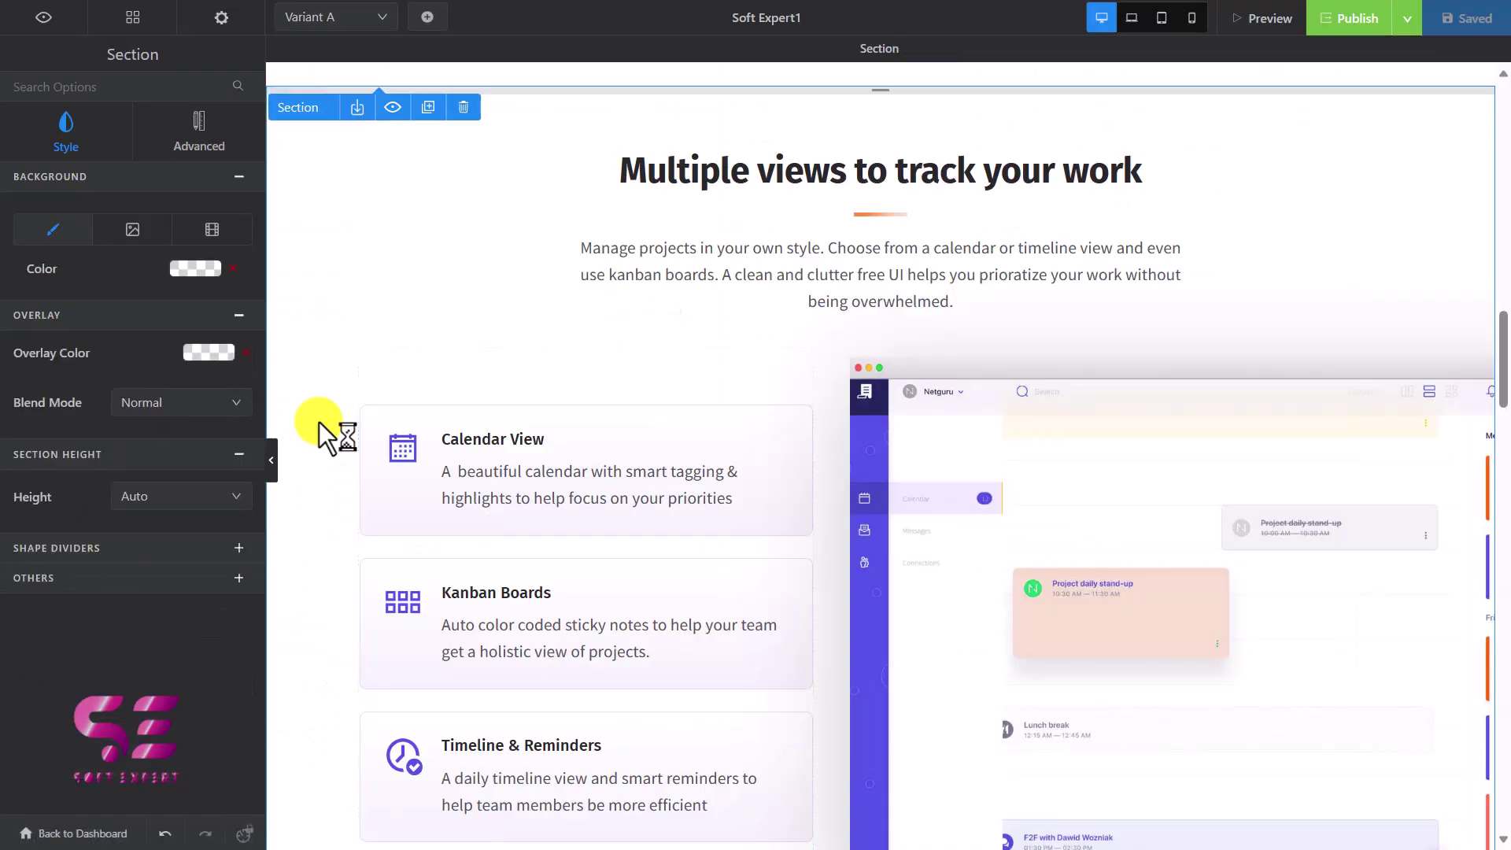
{"action": "scroll", "coordinate": [319, 422], "scroll_direction": "up", "scroll_amount": 10}
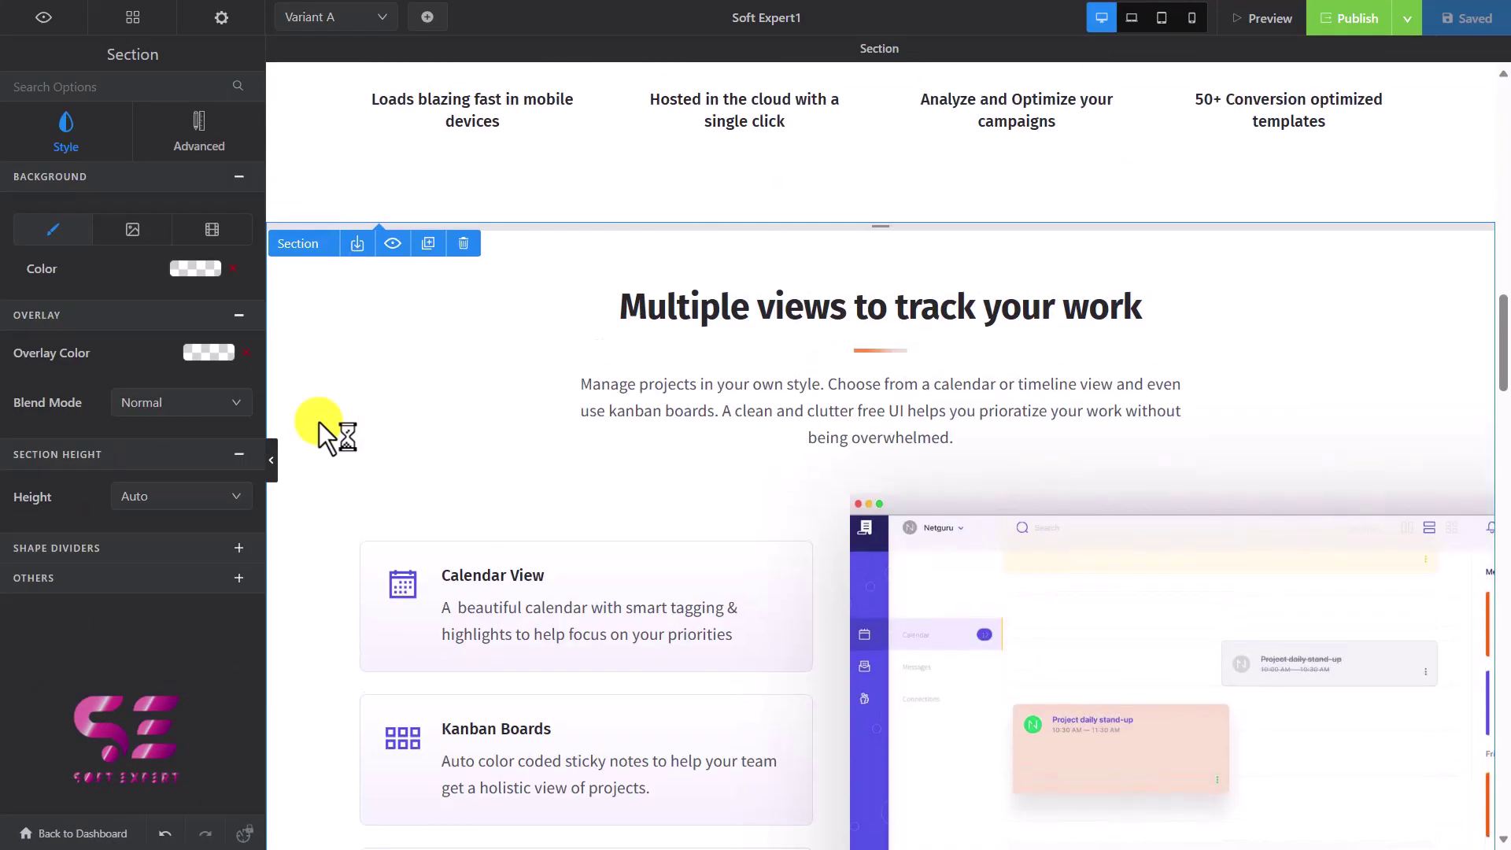
{"action": "scroll", "coordinate": [319, 422], "scroll_direction": "up", "scroll_amount": 5}
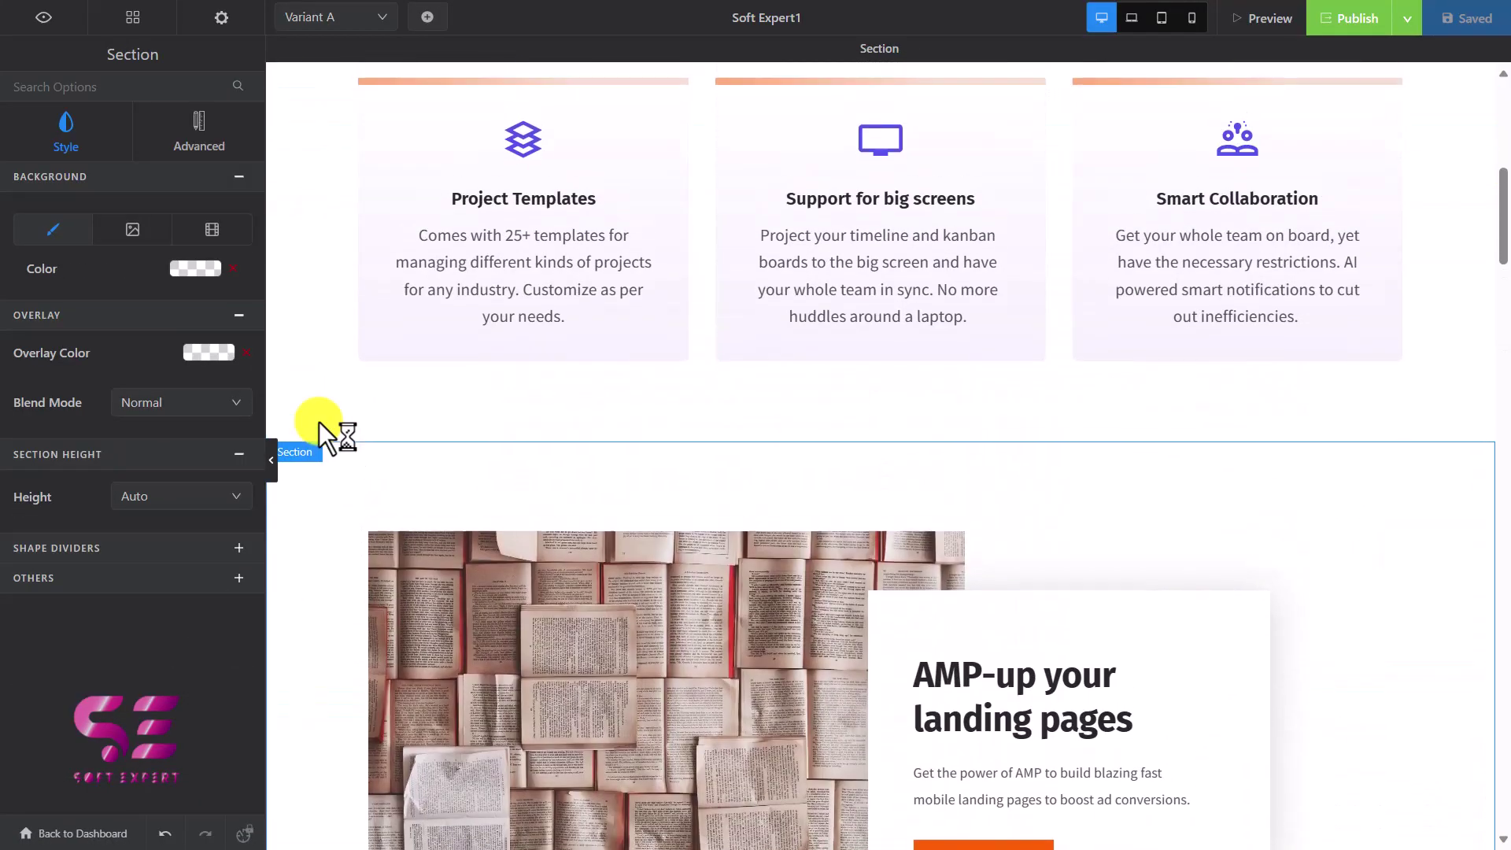
{"action": "scroll", "coordinate": [319, 421], "scroll_direction": "up", "scroll_amount": 3}
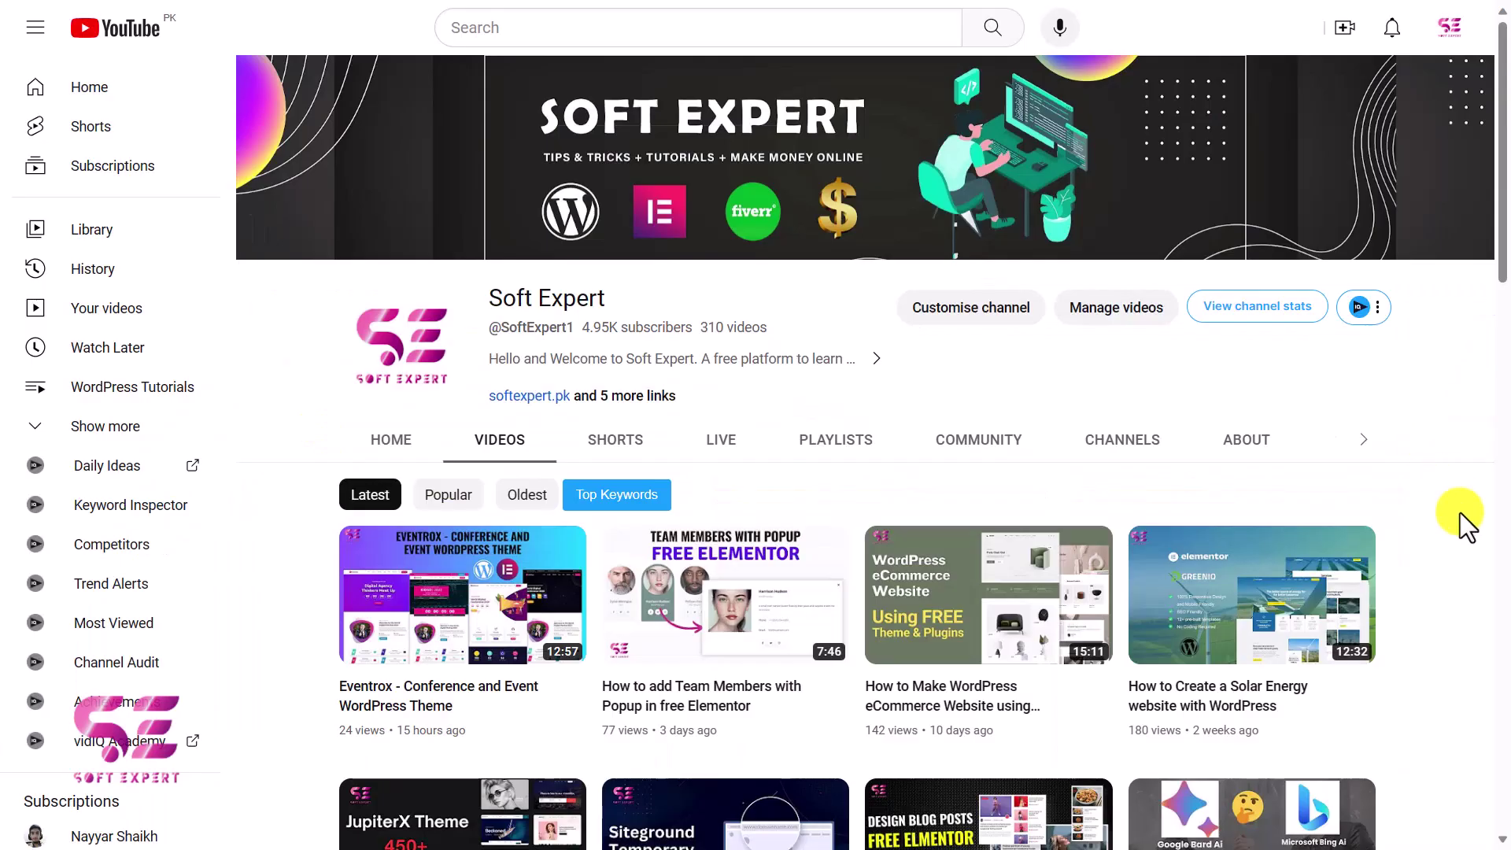
{"action": "scroll", "coordinate": [1461, 513], "scroll_direction": "down", "scroll_amount": 7}
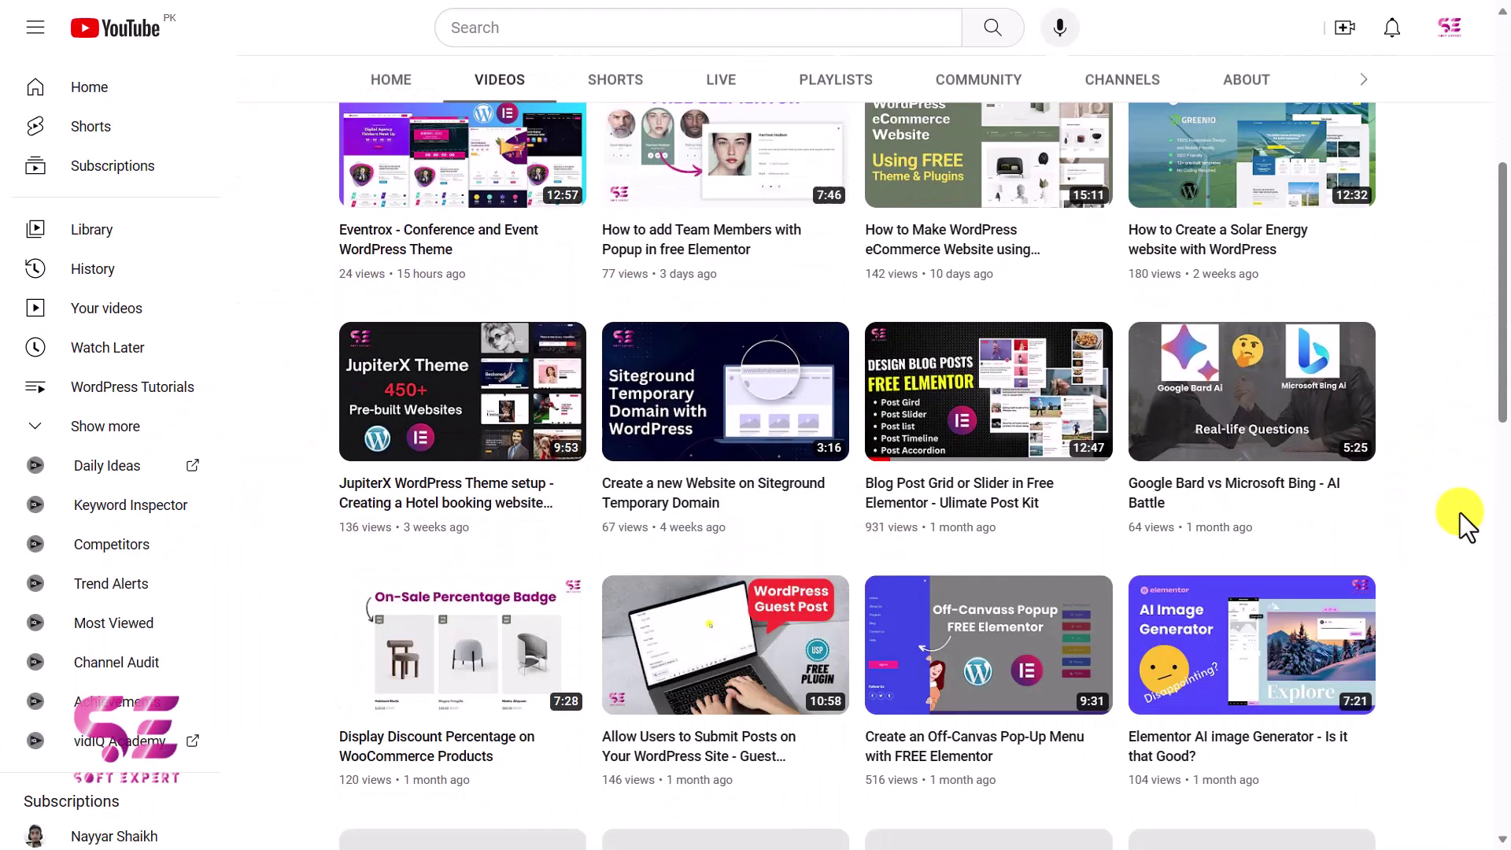
{"action": "scroll", "coordinate": [1461, 515], "scroll_direction": "down", "scroll_amount": 7}
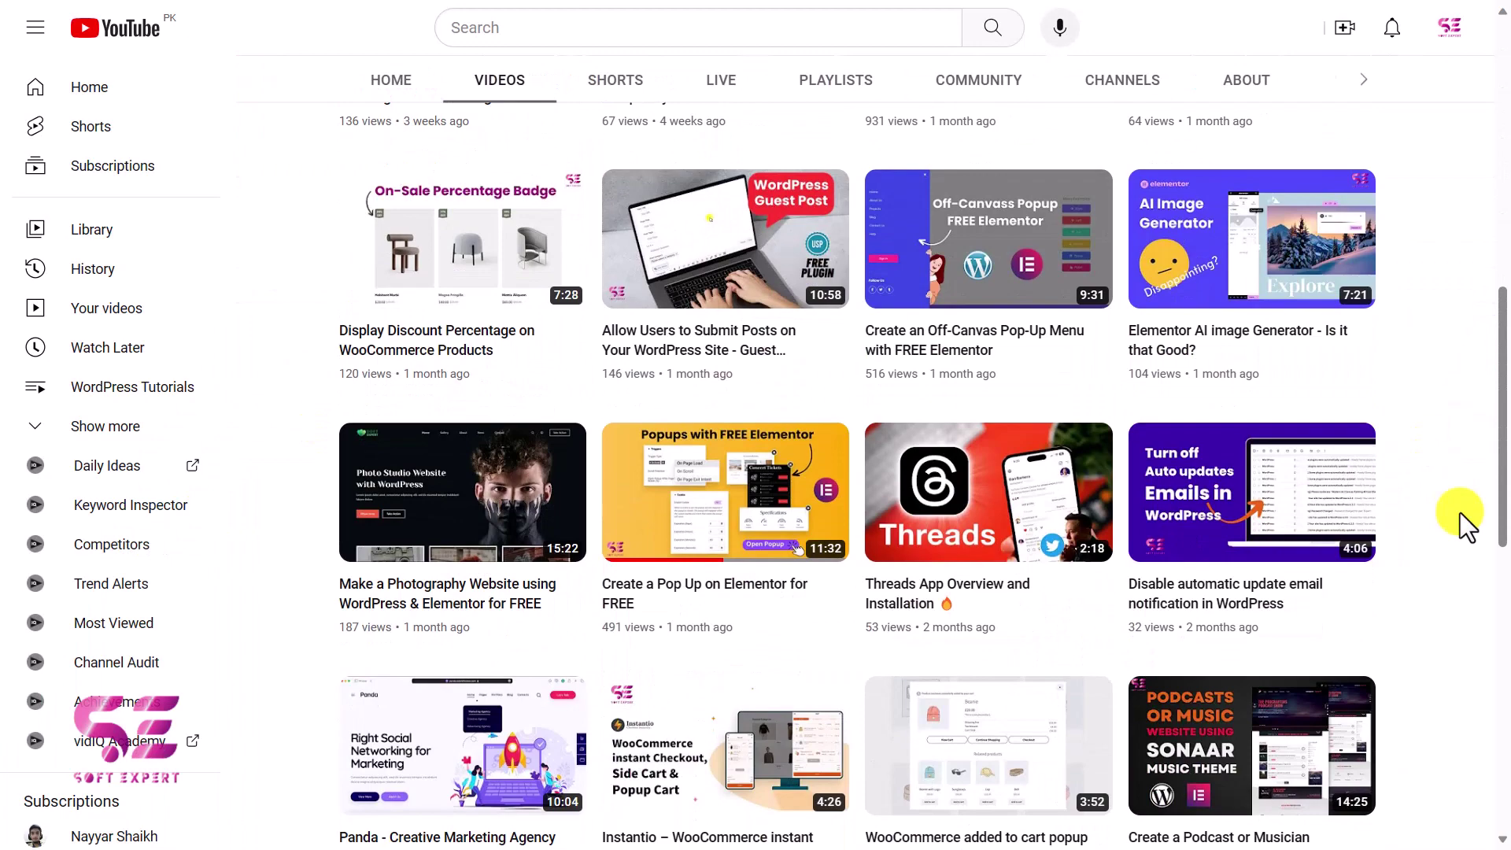
{"action": "scroll", "coordinate": [1461, 512], "scroll_direction": "down", "scroll_amount": 9}
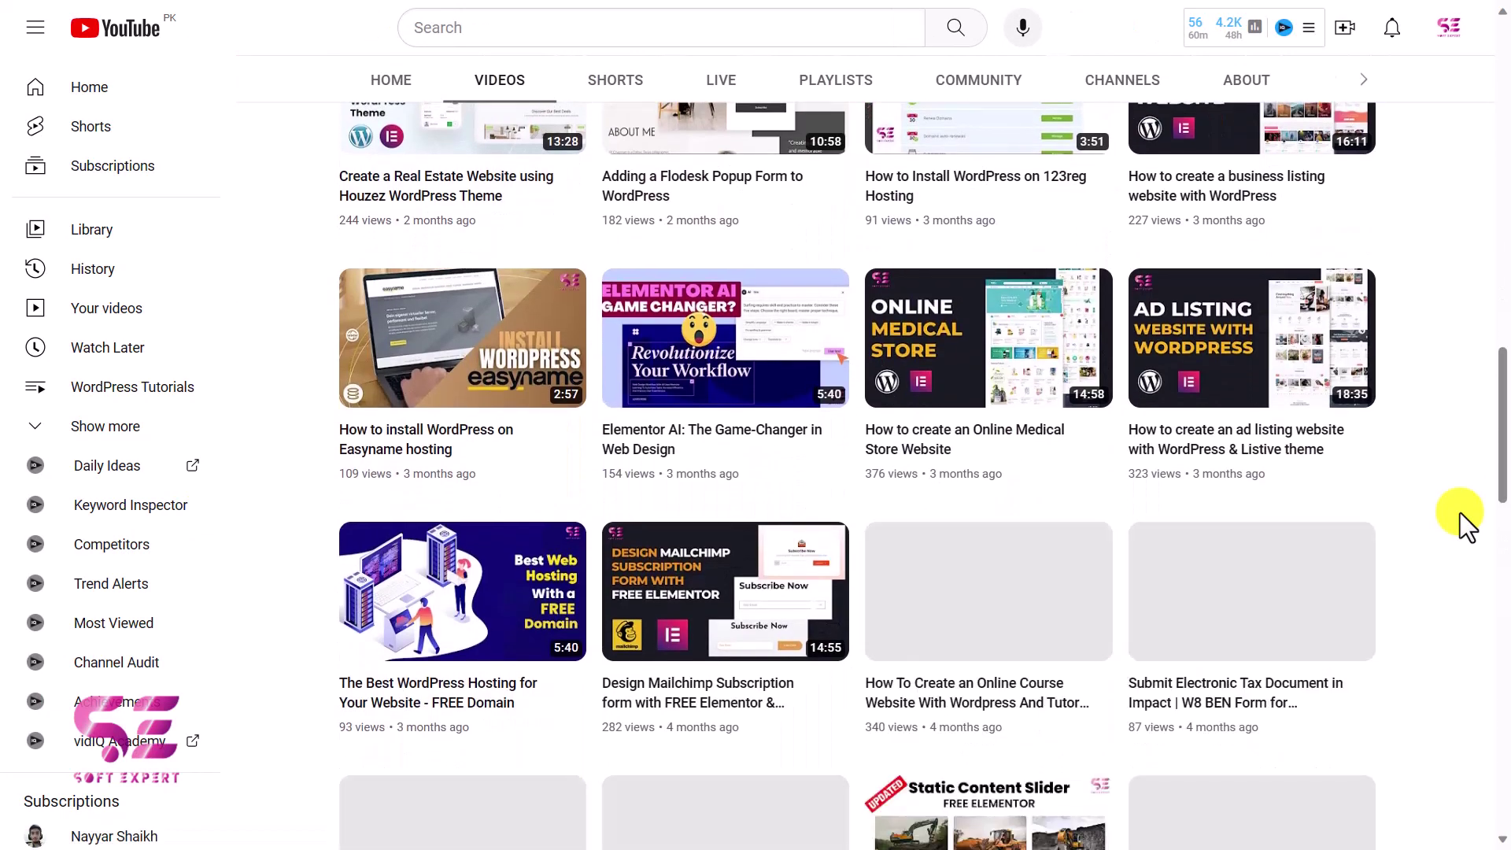
{"action": "scroll", "coordinate": [1461, 512], "scroll_direction": "down", "scroll_amount": 1}
{"action": "scroll", "coordinate": [1461, 513], "scroll_direction": "down", "scroll_amount": 8}
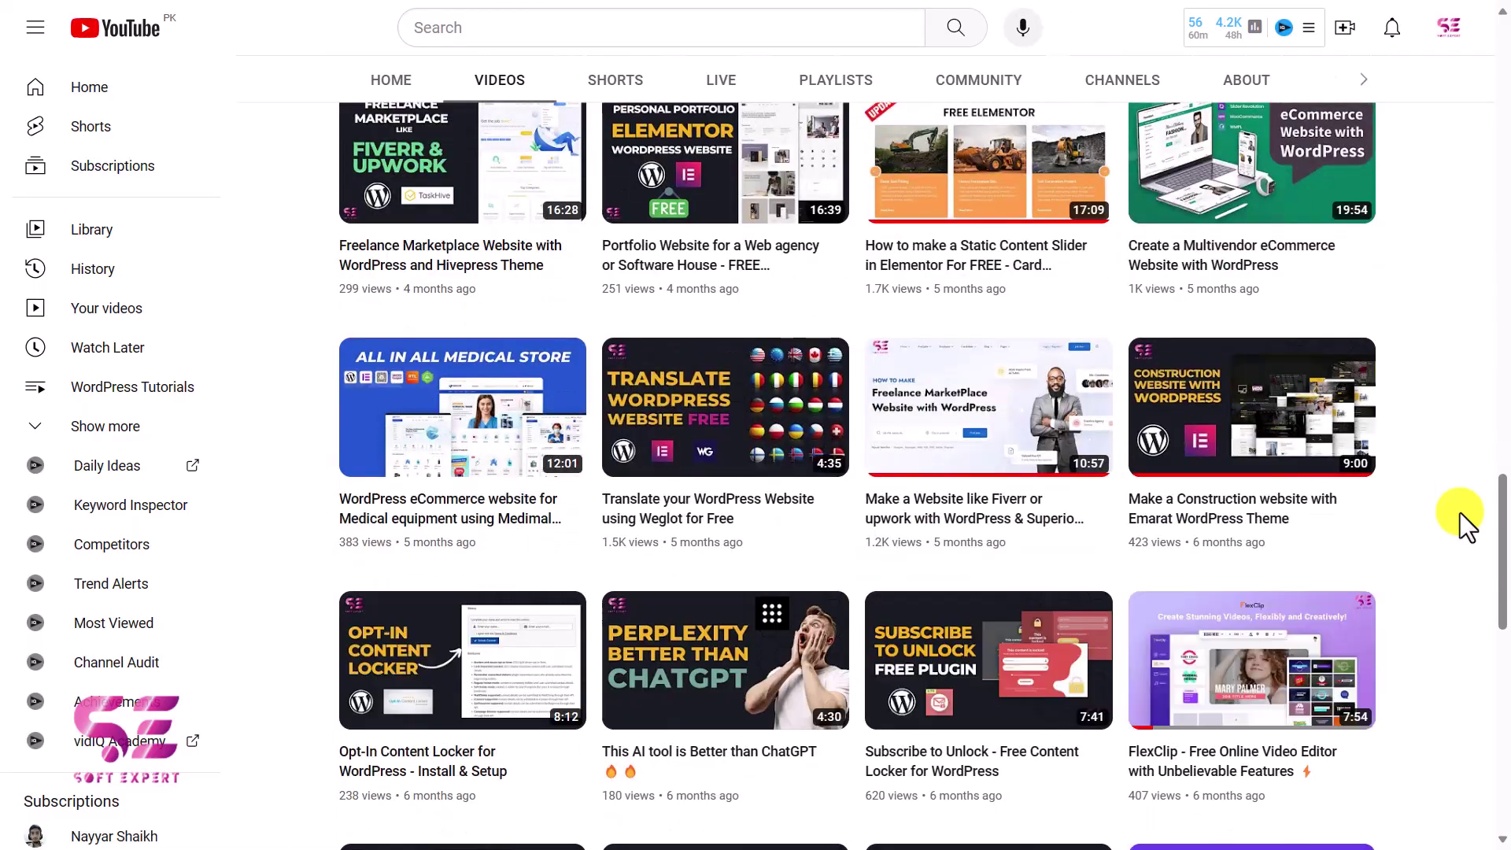